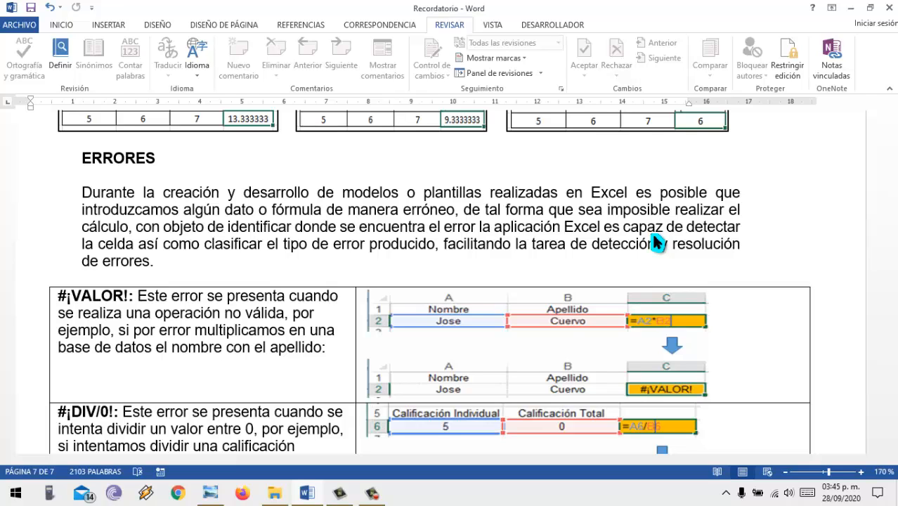
# Step: Review the ERRORES section and its table of Excel error types with examples
pyautogui.scroll(-6, 412, 262)
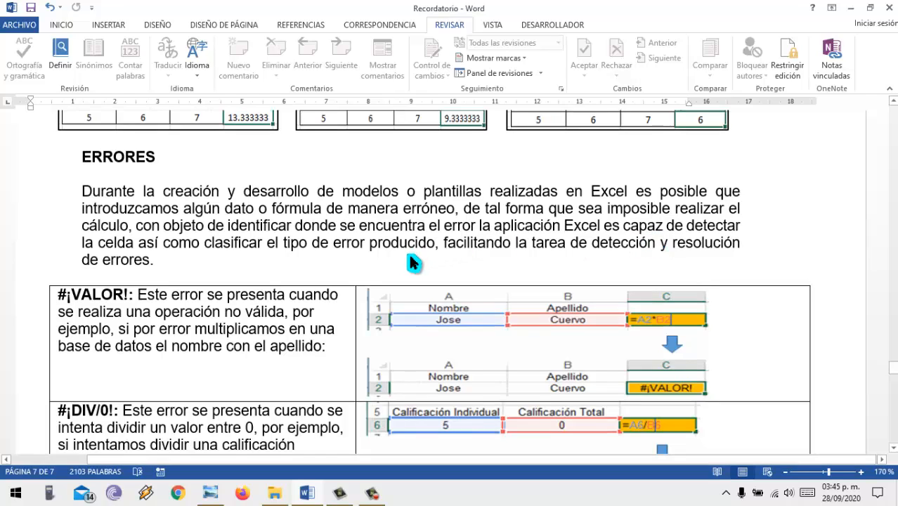
pyautogui.scroll(-2, 413, 262)
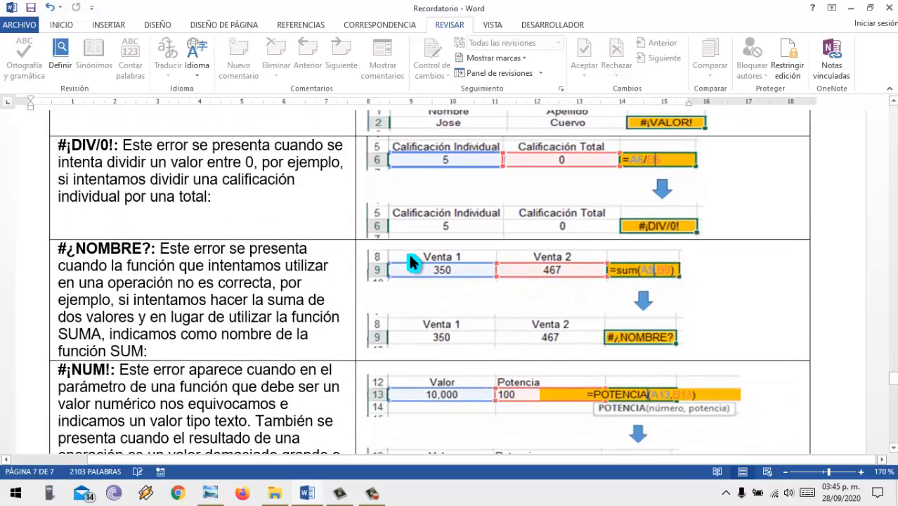
pyautogui.scroll(4, 413, 261)
pyautogui.scroll(4, 413, 262)
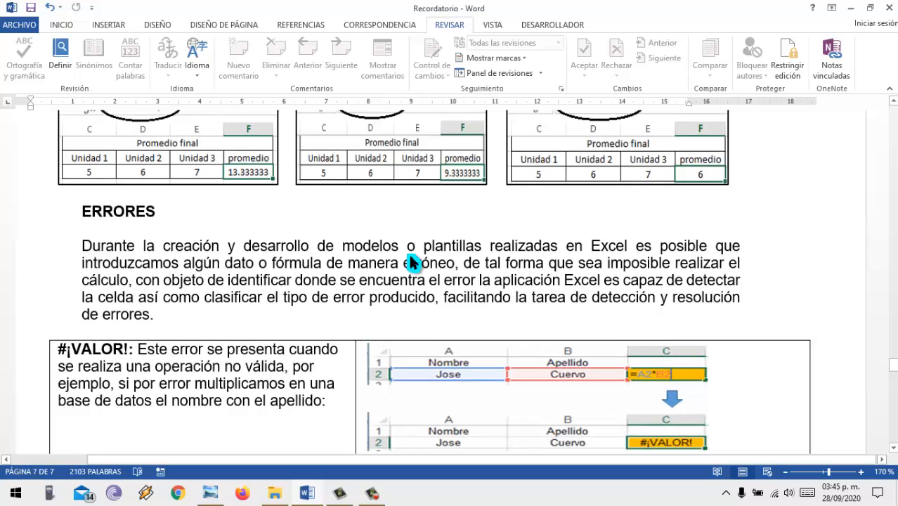
pyautogui.scroll(-1, 413, 262)
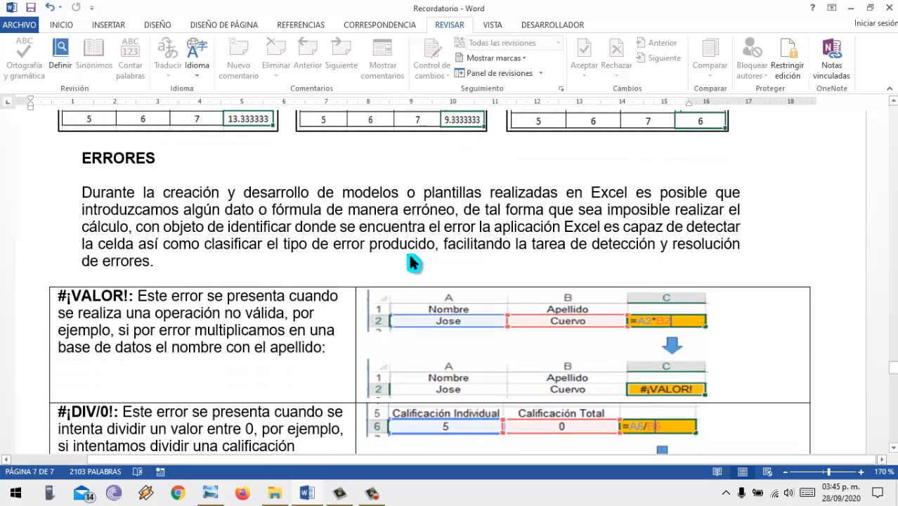
pyautogui.scroll(-2, 413, 262)
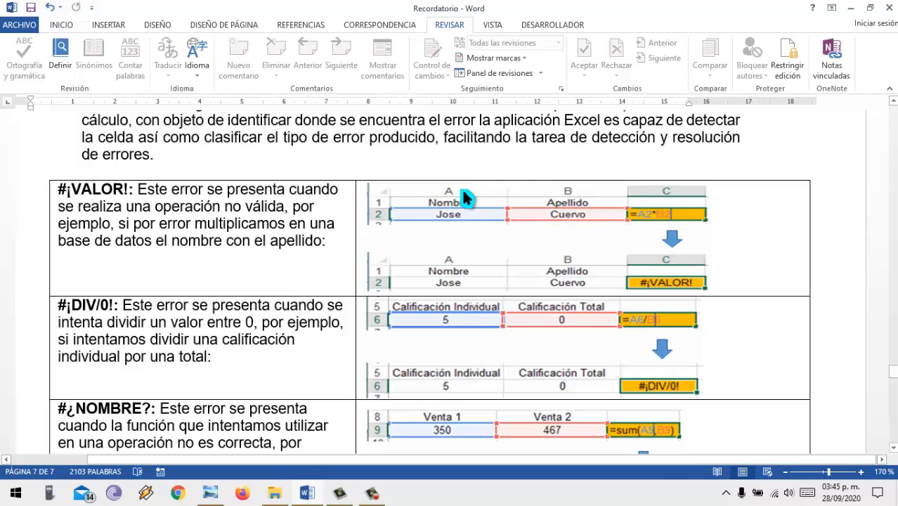
# Step: Switch to File Explorer, create a new Microsoft Excel workbook in the 3_Hoja de calc. Aplicado folder with its default name, and open it
pyautogui.click(276, 497)
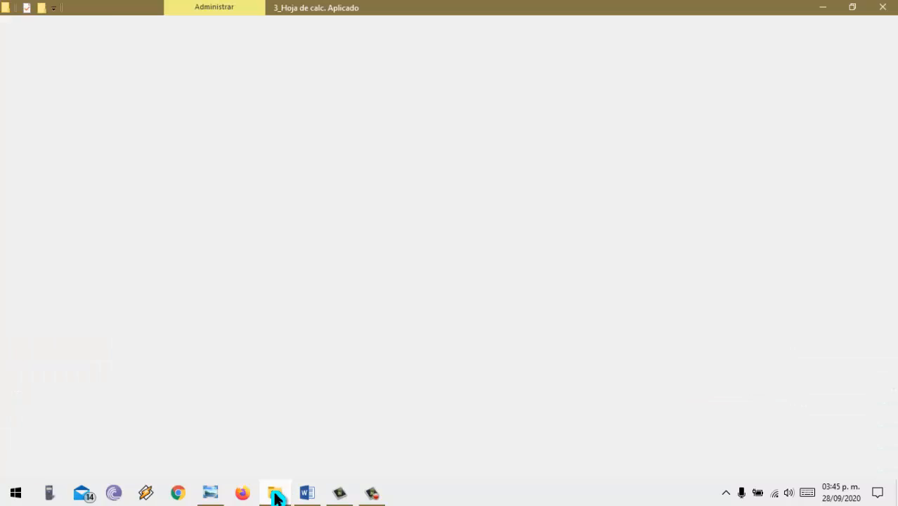
pyautogui.rightClick(477, 218)
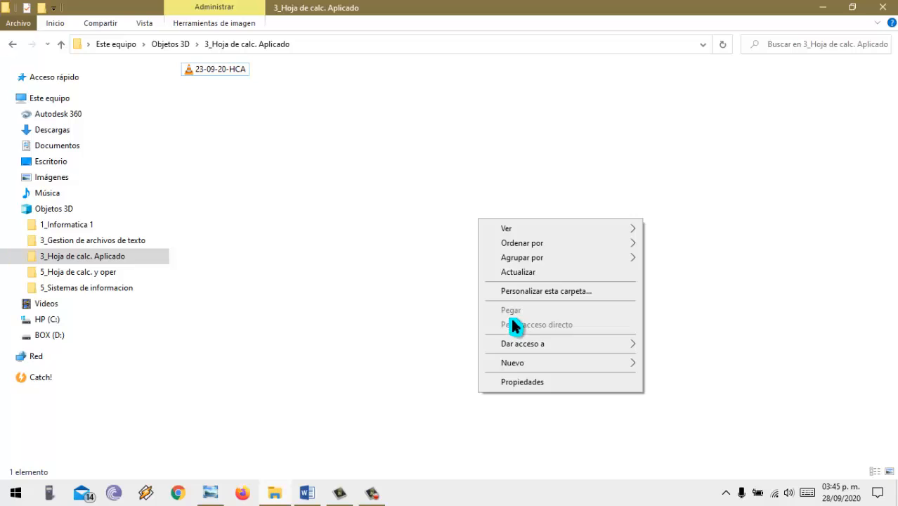
pyautogui.moveTo(539, 368)
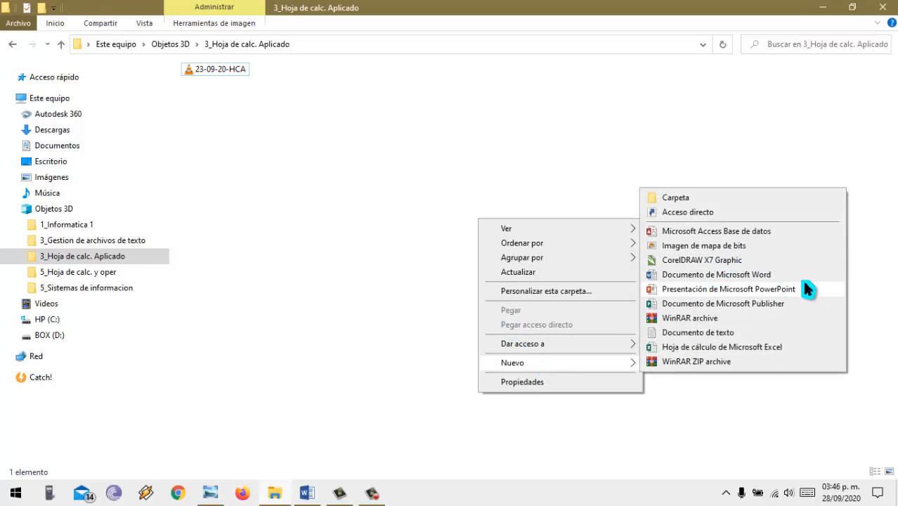
pyautogui.click(765, 347)
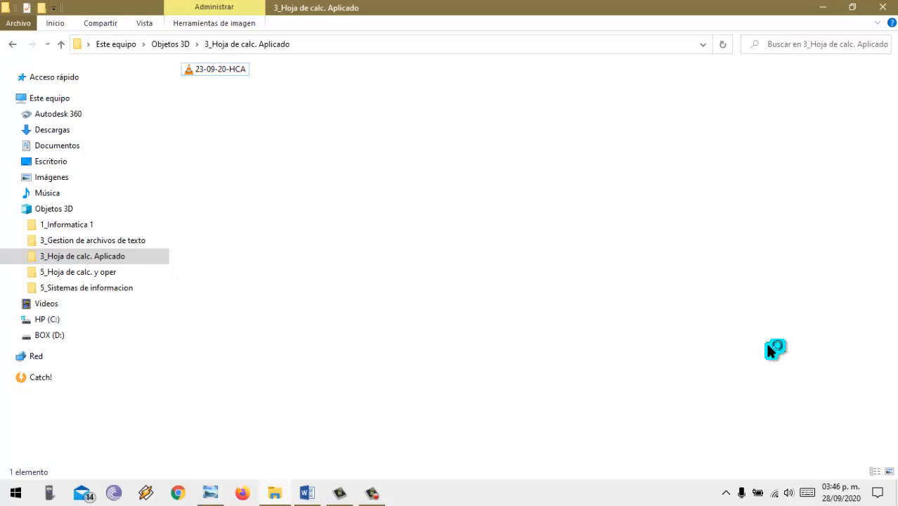
pyautogui.press('Return')
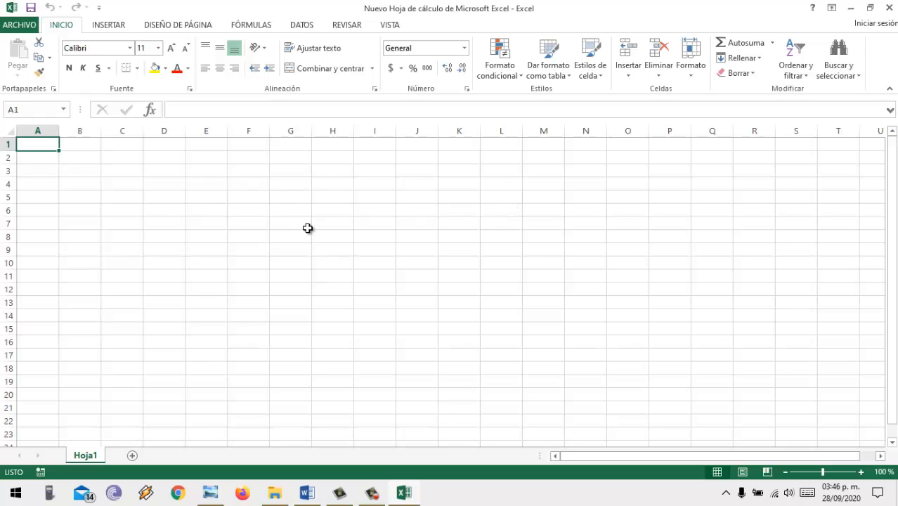
# Step: Enter the table headers producto, precio, cantidad and importe in cells D4 to G4
pyautogui.click(167, 188)
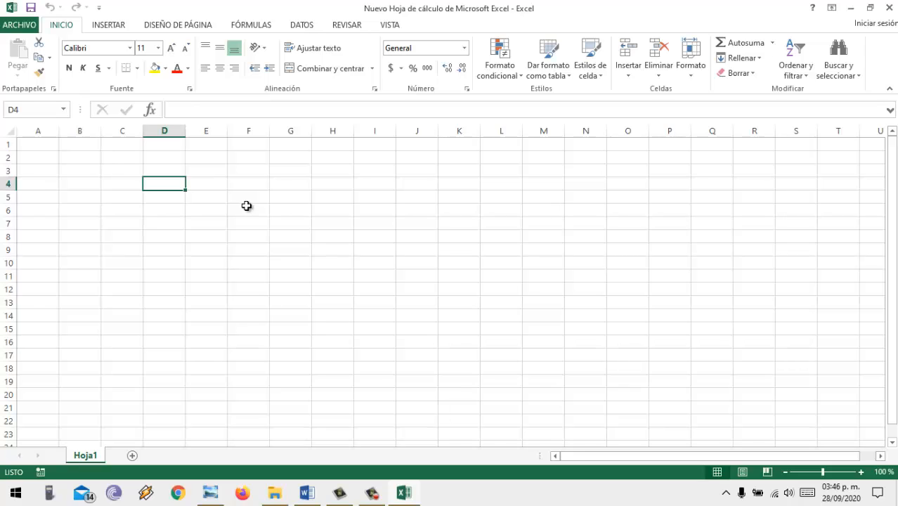
pyautogui.write('producto')
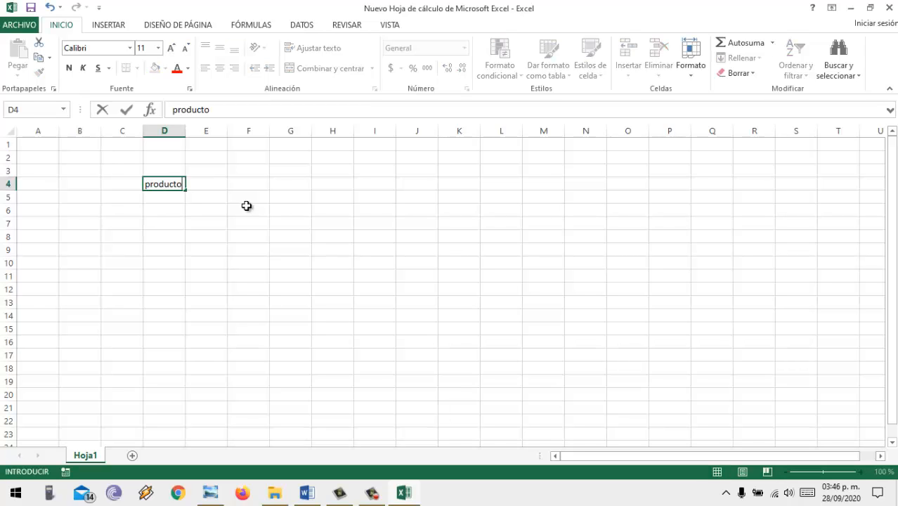
pyautogui.press('Tab')
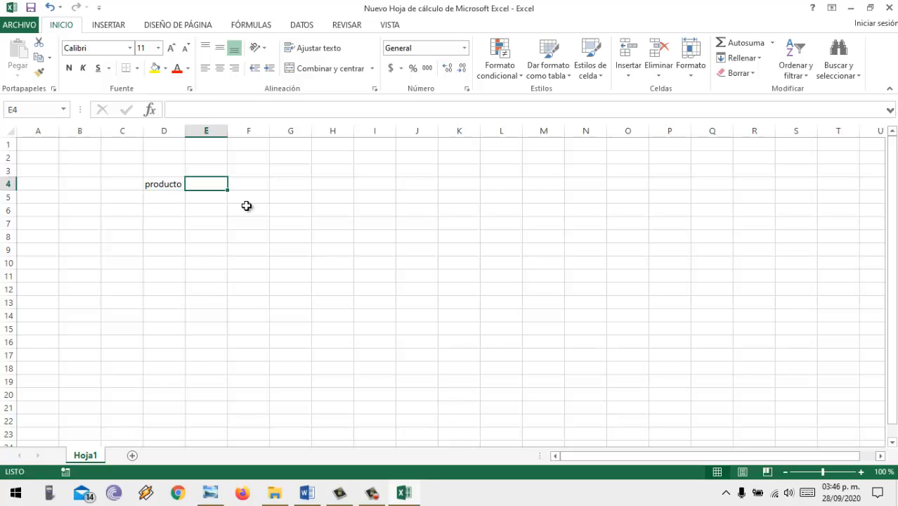
pyautogui.write('precio')
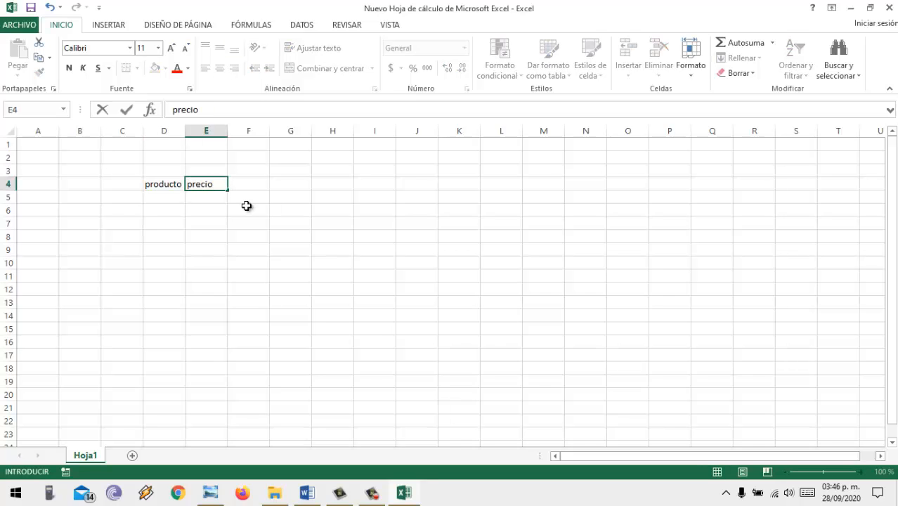
pyautogui.press('Tab')
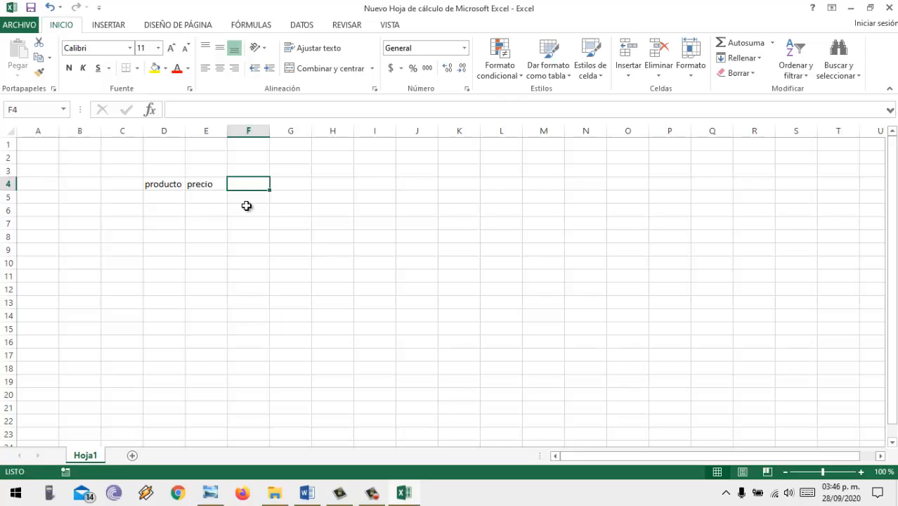
pyautogui.write('canti')
pyautogui.press('BackSpace')
pyautogui.write('tida')
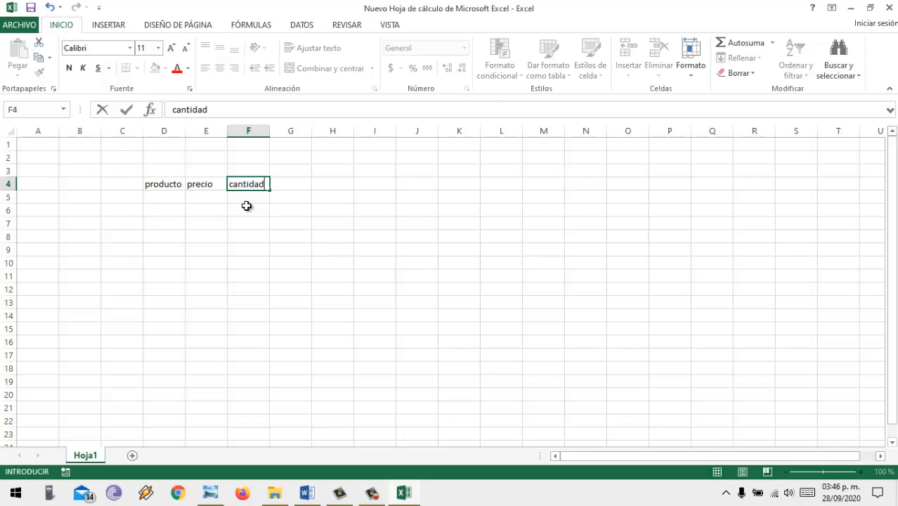
pyautogui.press('Tab')
pyautogui.write('importe')
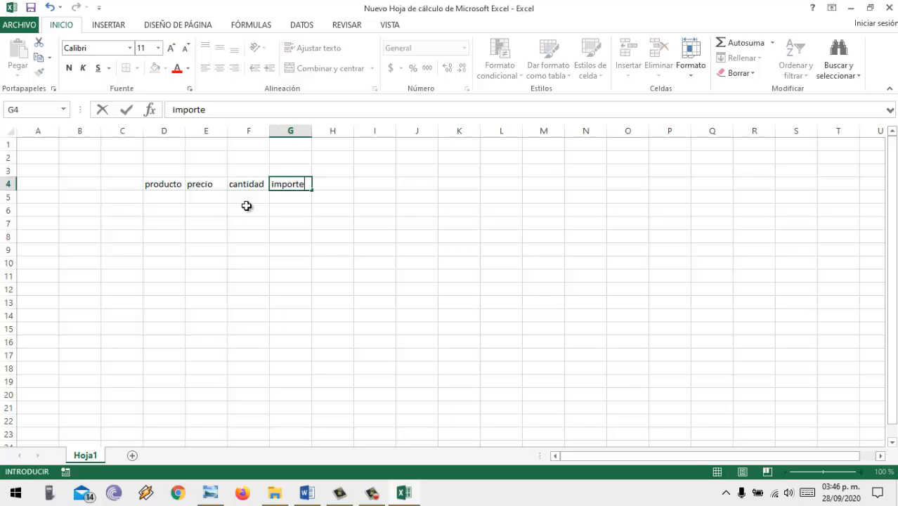
pyautogui.press('Return')
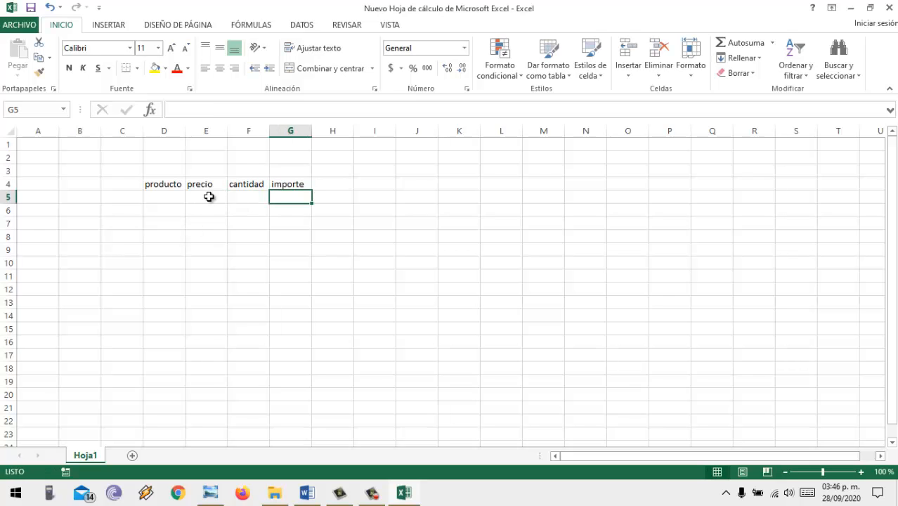
# Step: Apply the accounting number format to the precio cells E5:E17 and the importe cells G5:G15
pyautogui.moveTo(209, 185); pyautogui.dragTo(209, 332)
pyautogui.click(217, 316)
pyautogui.moveTo(204, 199); pyautogui.dragTo(205, 356)
pyautogui.click(388, 68)
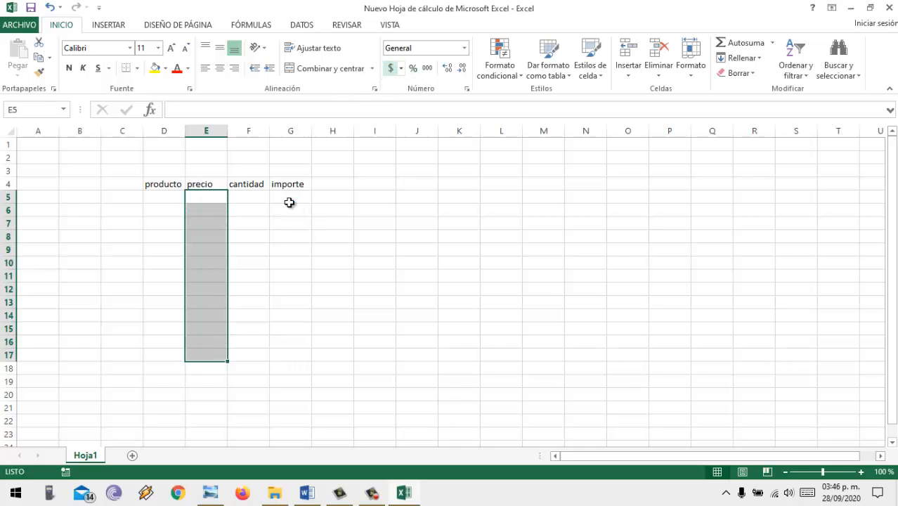
pyautogui.moveTo(289, 203); pyautogui.dragTo(265, 377)
pyautogui.click(304, 208)
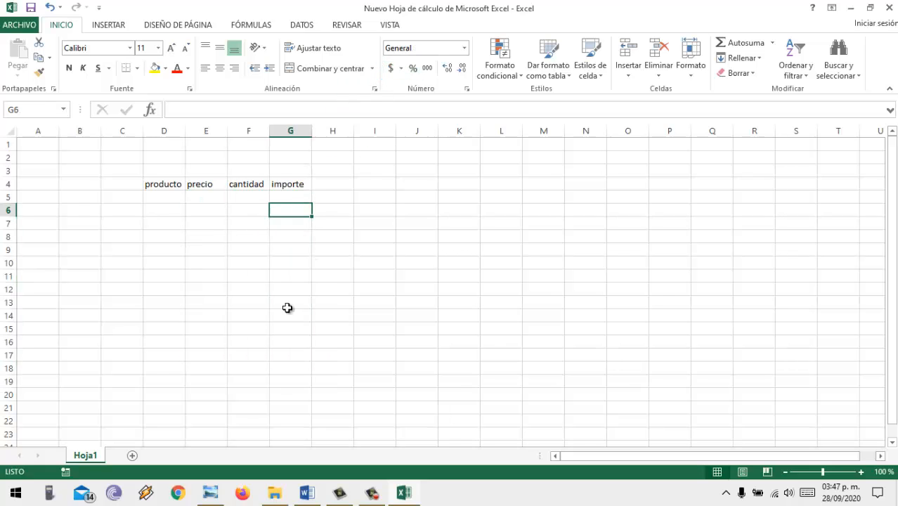
pyautogui.moveTo(290, 197); pyautogui.dragTo(286, 330)
pyautogui.click(391, 67)
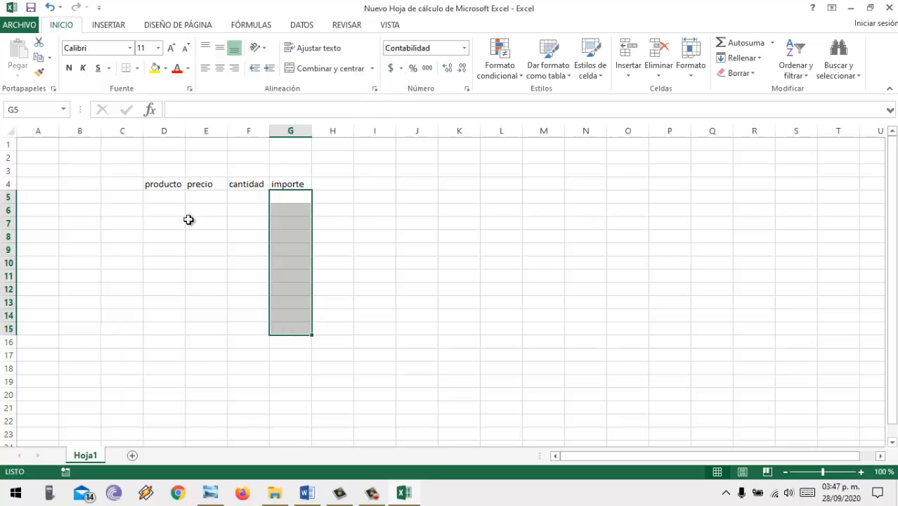
# Step: Widen column D and list the products arroz, frijol, aceite and azucar in cells D5 to D8
pyautogui.click(169, 198)
pyautogui.moveTo(185, 130); pyautogui.dragTo(225, 129)
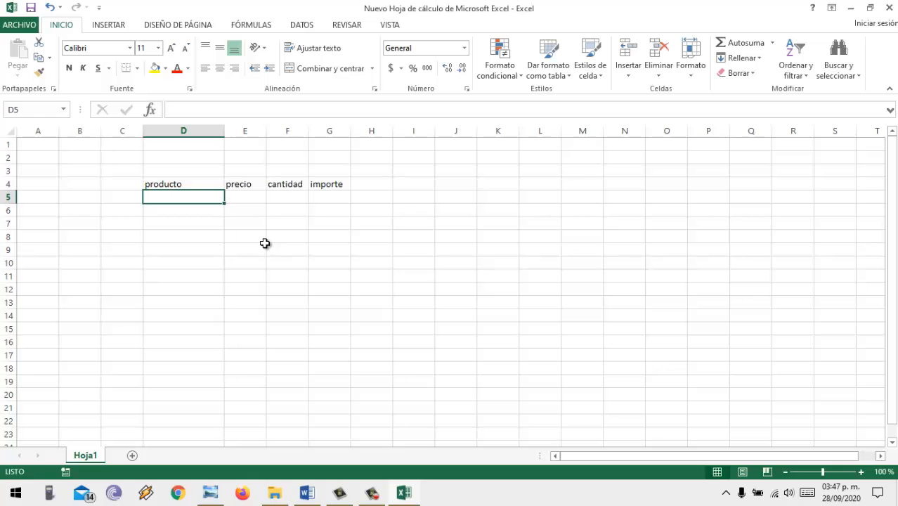
pyautogui.write('arroz')
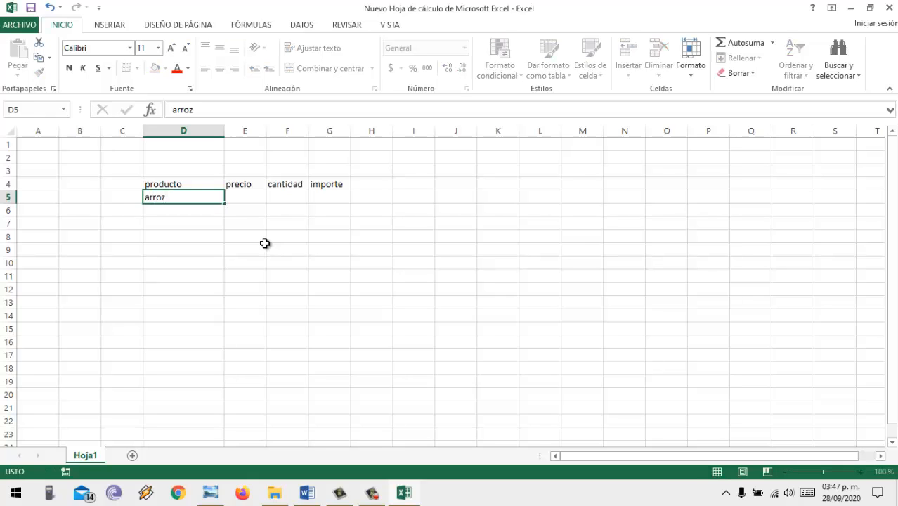
pyautogui.press('Return')
pyautogui.write('frijol')
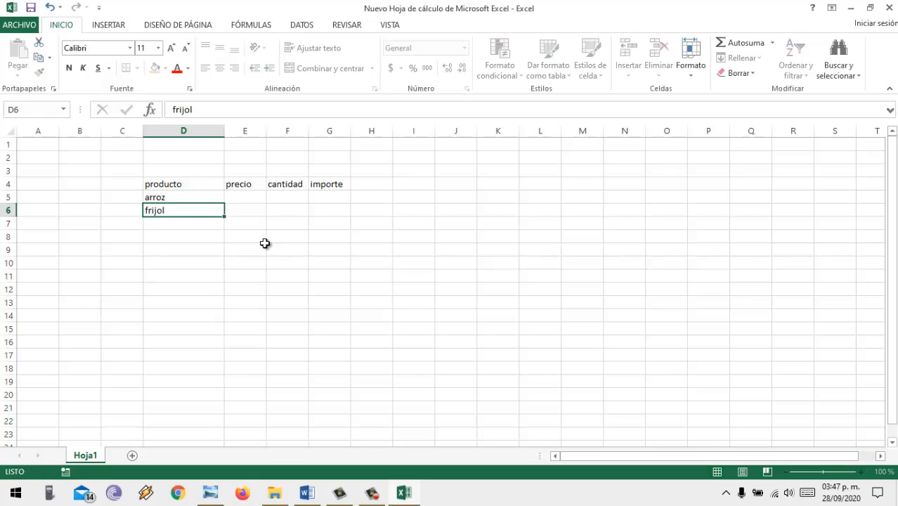
pyautogui.press('Return')
pyautogui.write('aceite')
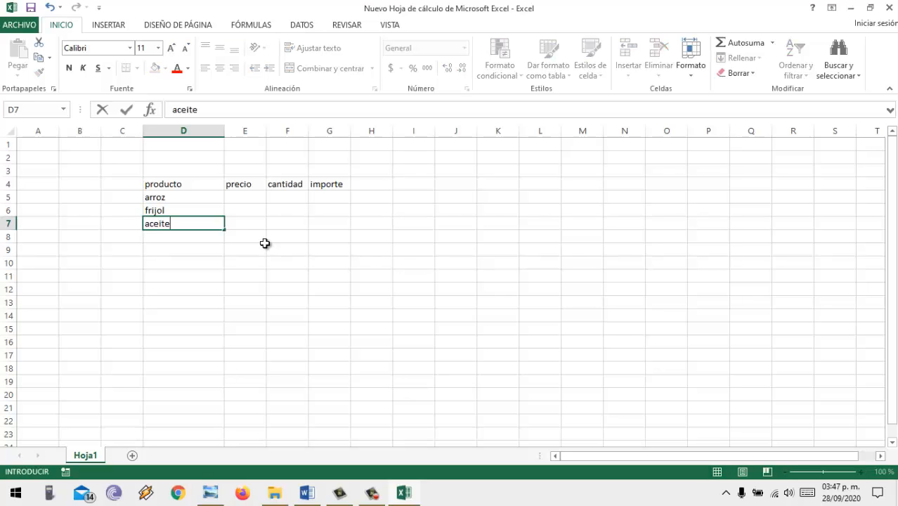
pyautogui.press('Return')
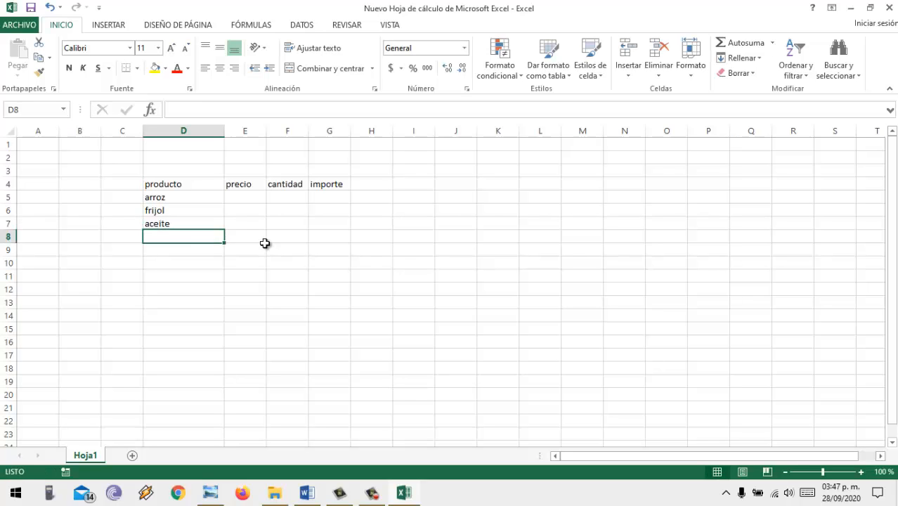
pyautogui.write('azucar')
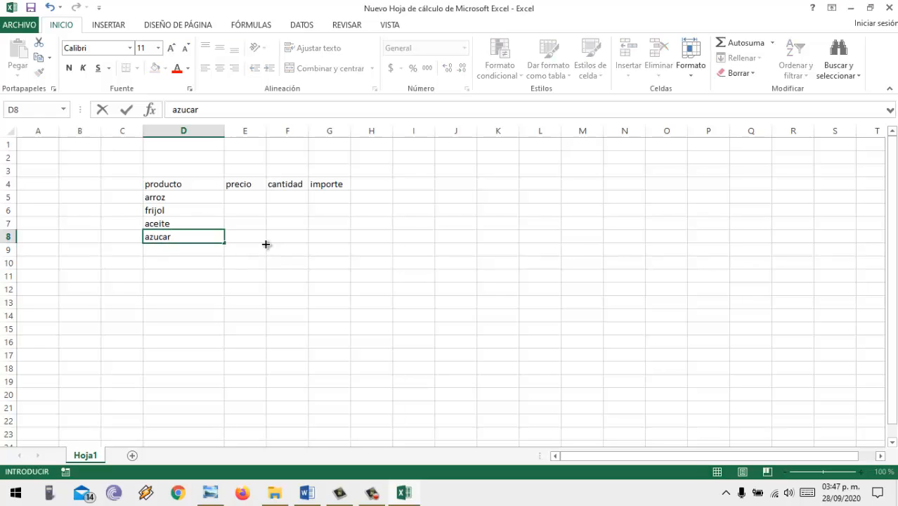
# Step: Fill in the prices: 24 for azucar, 12 for aceite, 25 for frijol and 22 for arroz
pyautogui.click(266, 243)
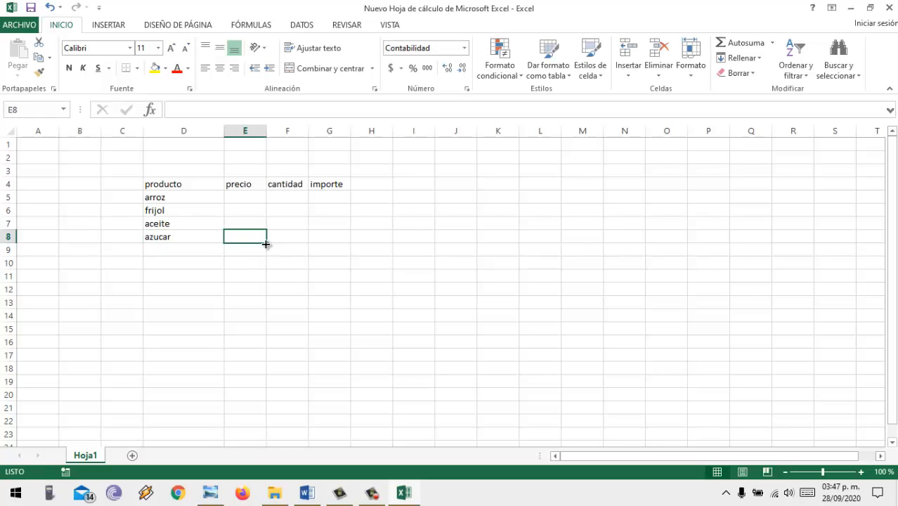
pyautogui.write('2')
pyautogui.press('Up')
pyautogui.click(264, 242)
pyautogui.write('24')
pyautogui.press('Up')
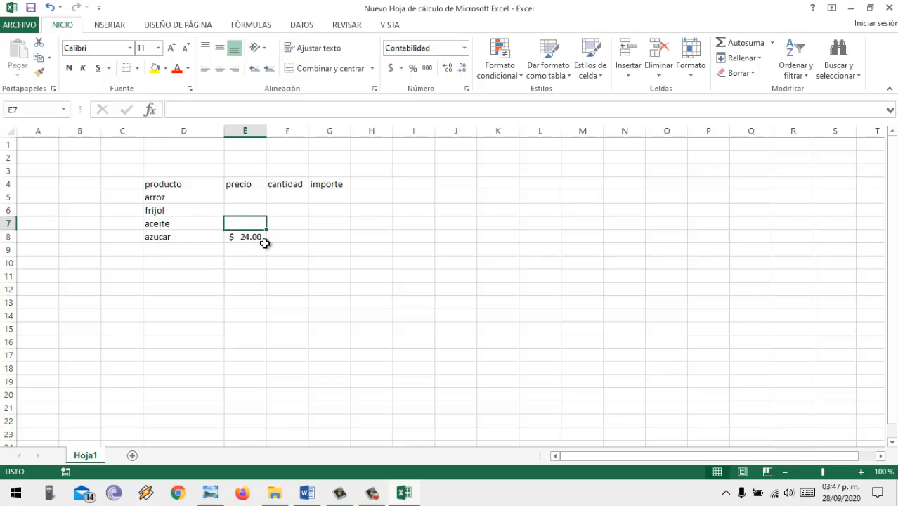
pyautogui.write('12')
pyautogui.press('Up')
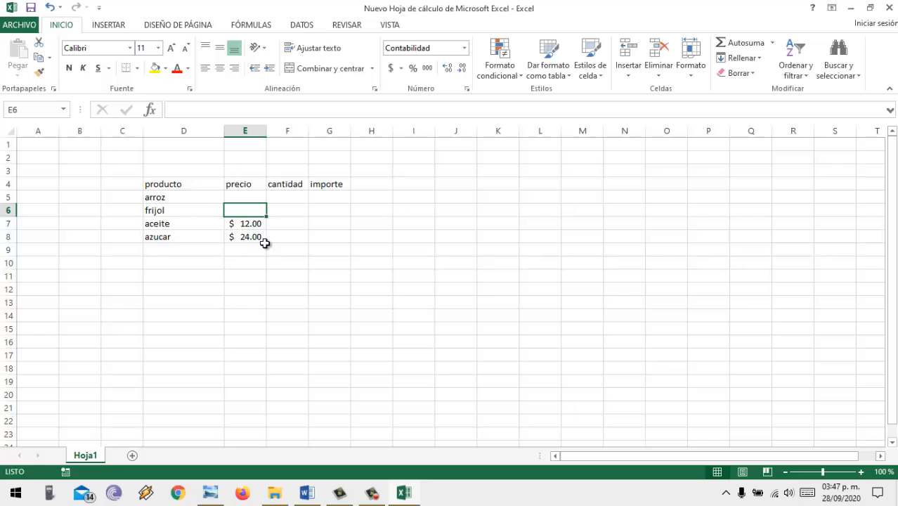
pyautogui.write('25')
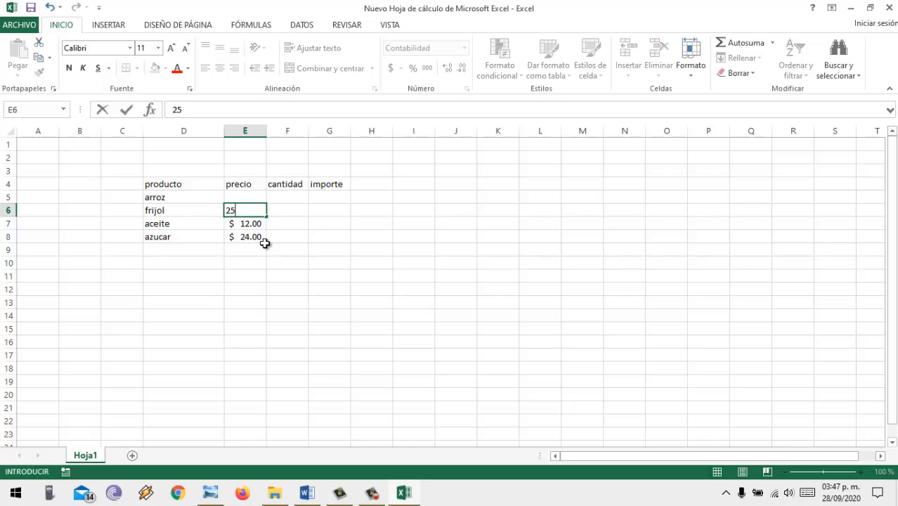
pyautogui.press('Up')
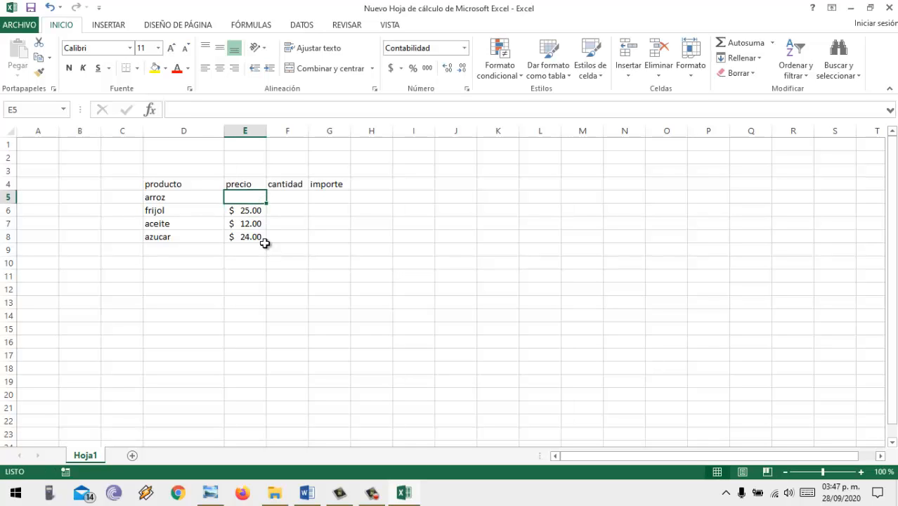
pyautogui.write('22')
pyautogui.press('Right')
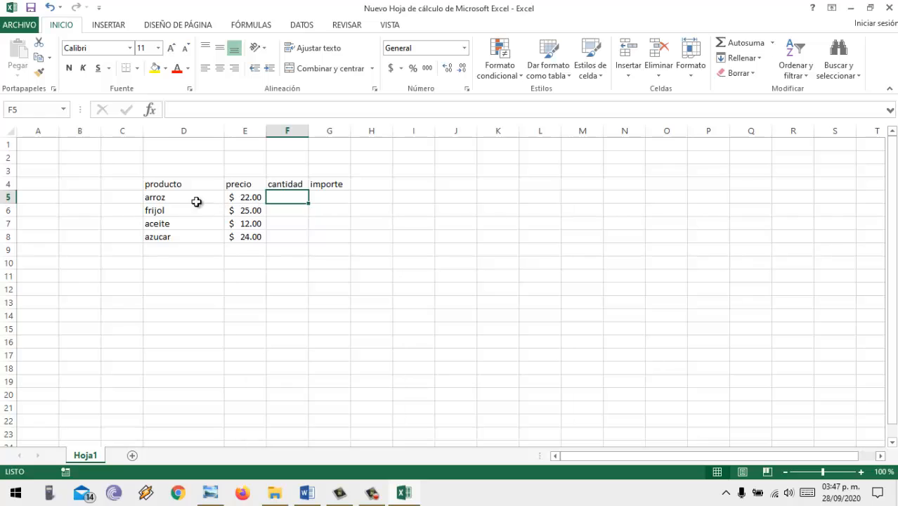
# Step: Fill in the quantities in the cantidad column: 2 for arroz, 3 for frijol, 1 for aceite and 1 for azucar
pyautogui.write('2')
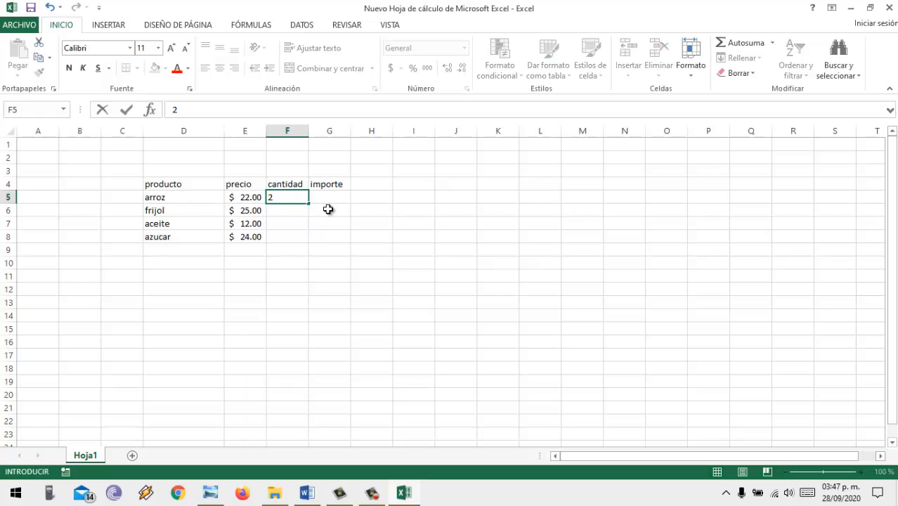
pyautogui.press('Return')
pyautogui.write('3')
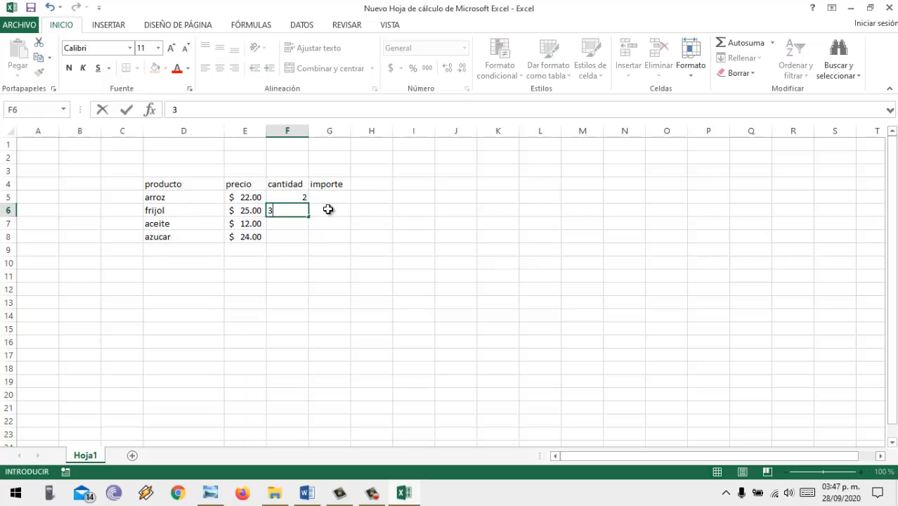
pyautogui.press('Return')
pyautogui.write('1')
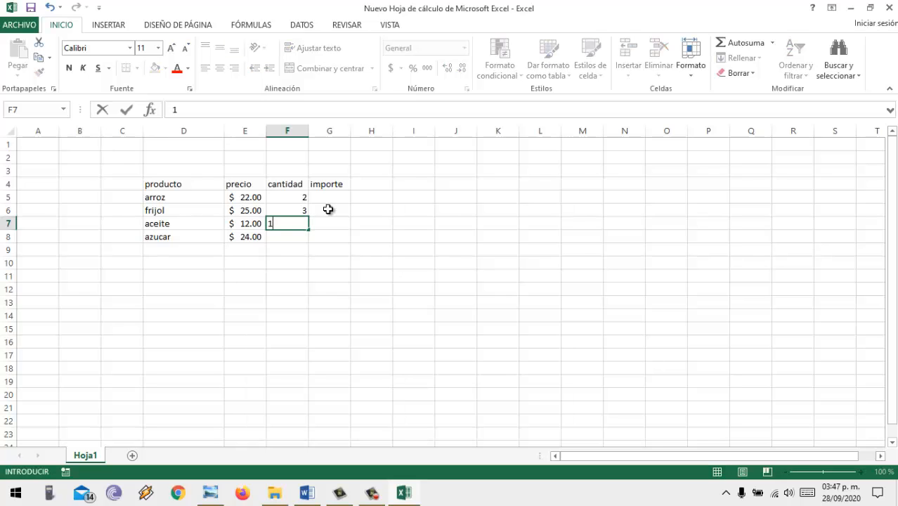
pyautogui.press('Return')
pyautogui.write('1')
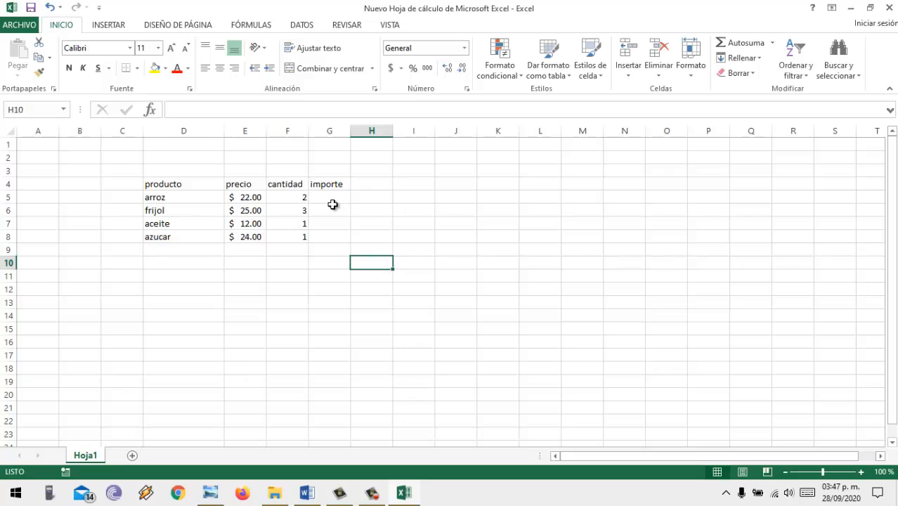
# Step: Enter the formula =D5*E5 in the importe cell G5, multiplying the product name by its price
pyautogui.click(330, 199)
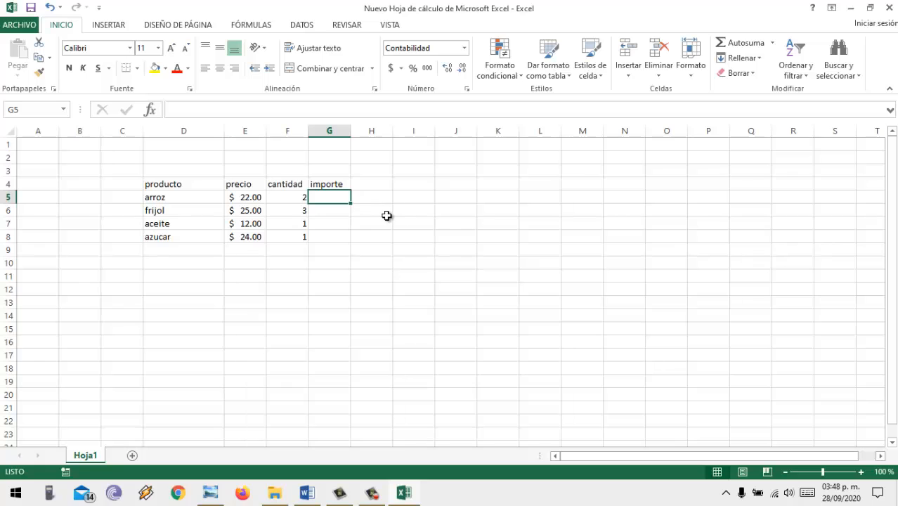
pyautogui.write('=')
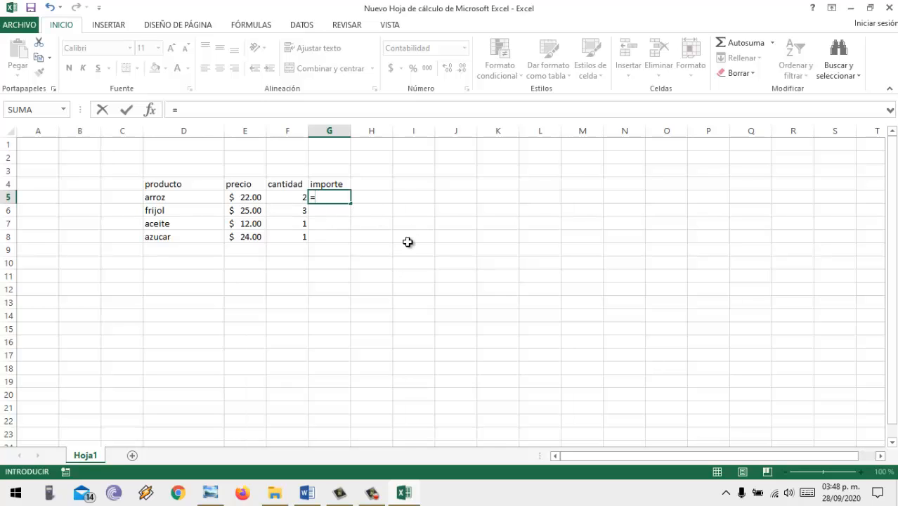
pyautogui.click(179, 197)
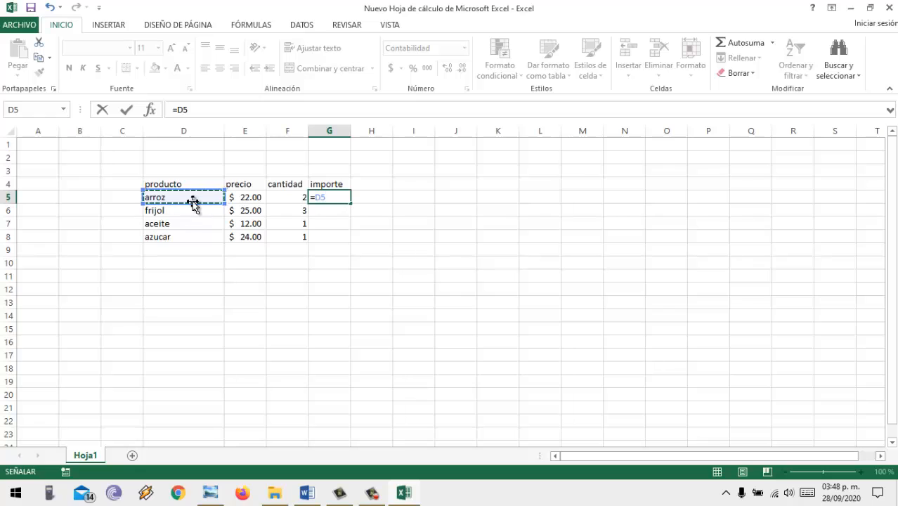
pyautogui.write('*')
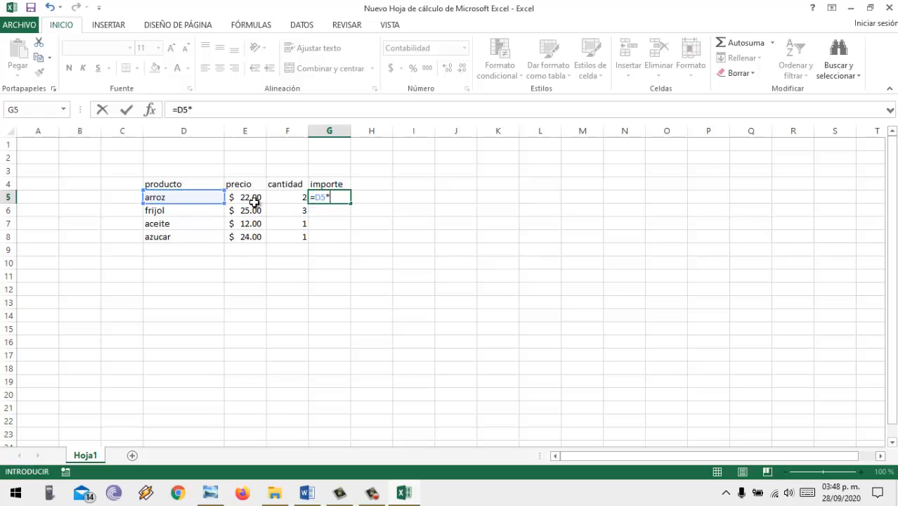
pyautogui.click(253, 199)
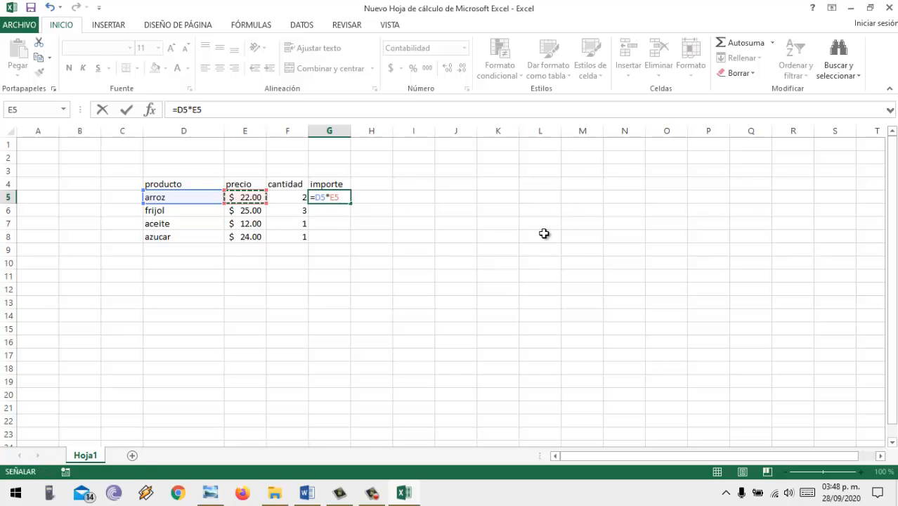
pyautogui.press('Return')
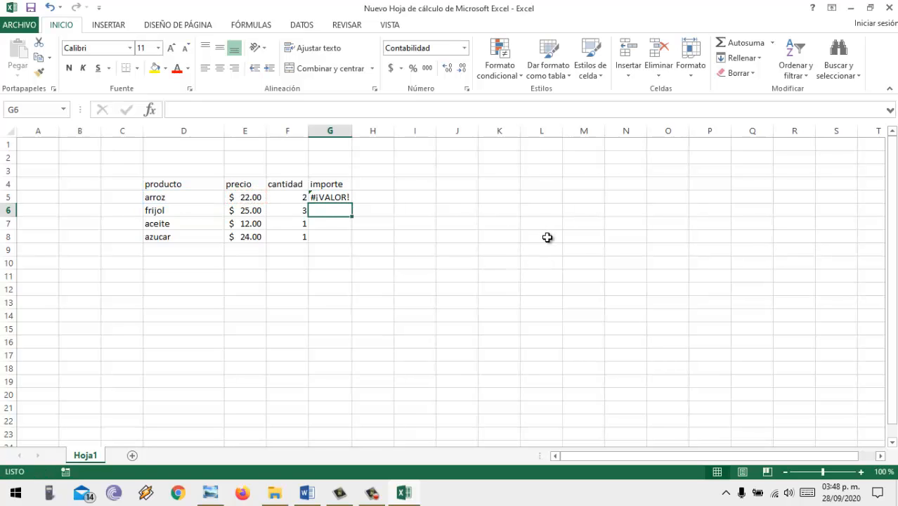
# Step: Widen column G and fill the formula from G5 down to G8
pyautogui.moveTo(352, 131); pyautogui.dragTo(372, 131)
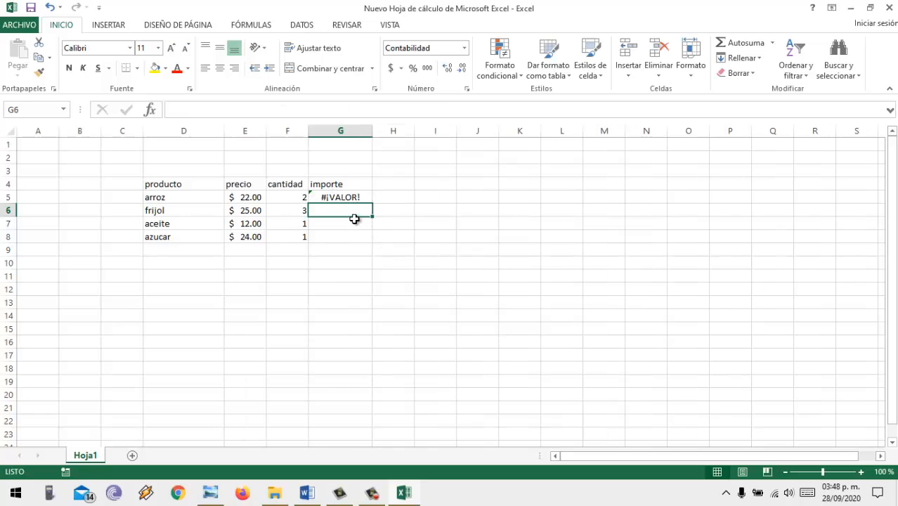
pyautogui.click(351, 195)
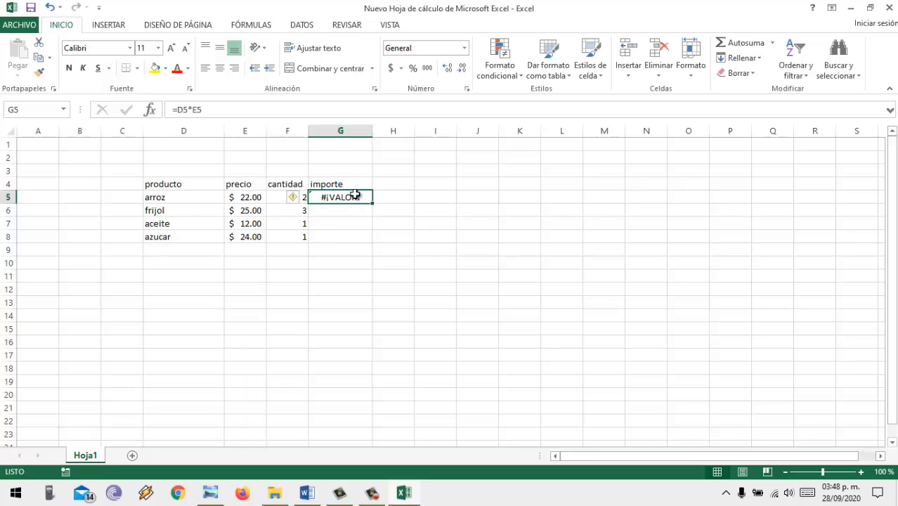
pyautogui.moveTo(373, 202); pyautogui.dragTo(394, 236)
pyautogui.click(418, 225)
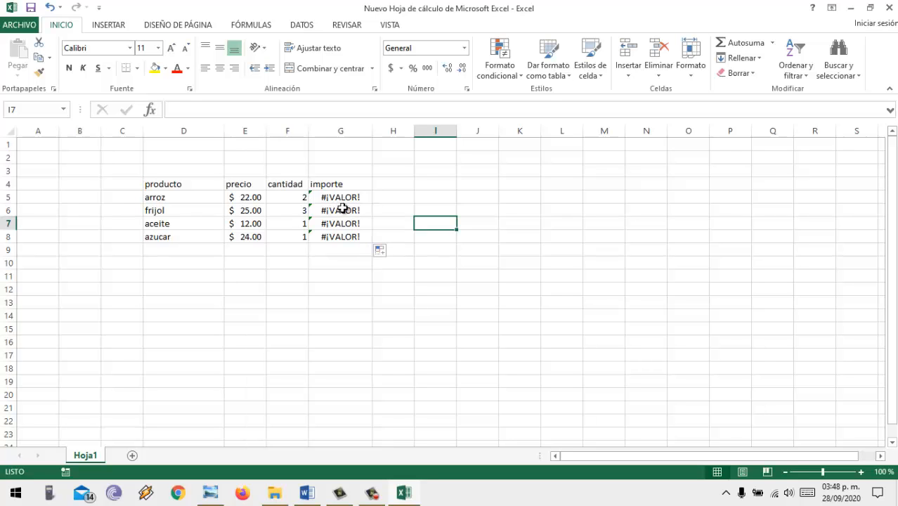
# Step: Check the #¡VALOR! entry in the Word notes, return to Excel and inspect the formula in G5
pyautogui.click(306, 492)
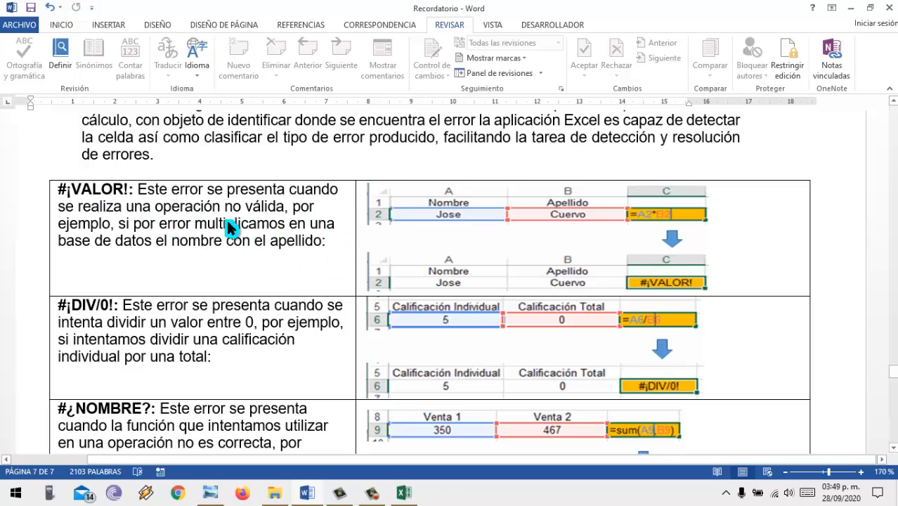
pyautogui.click(402, 492)
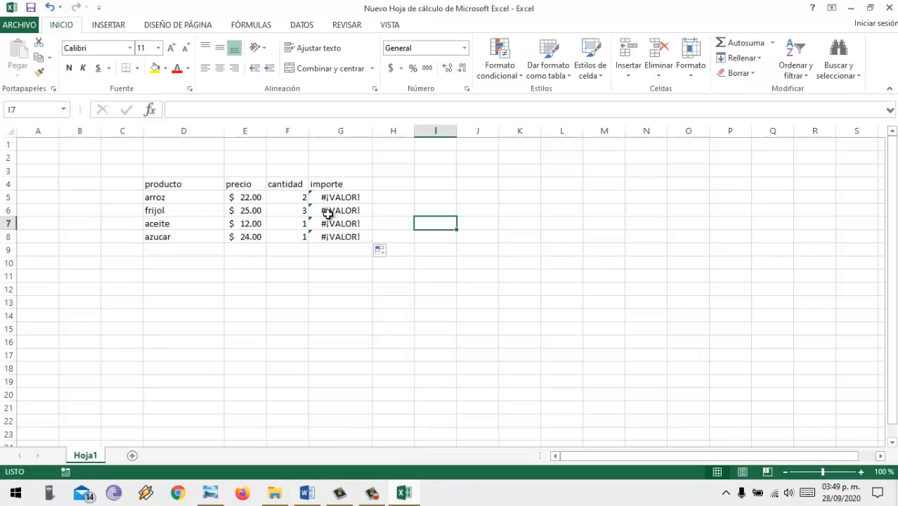
pyautogui.click(356, 198)
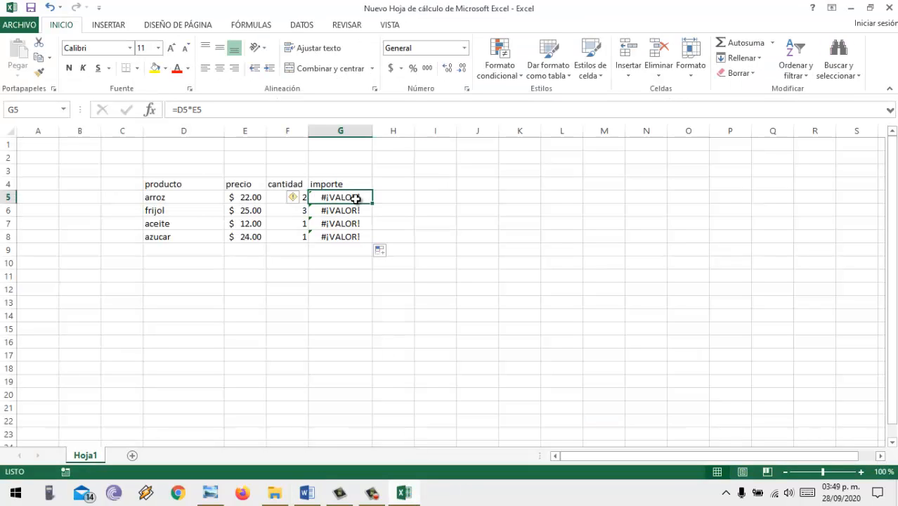
pyautogui.click(356, 199)
pyautogui.doubleClick(357, 199)
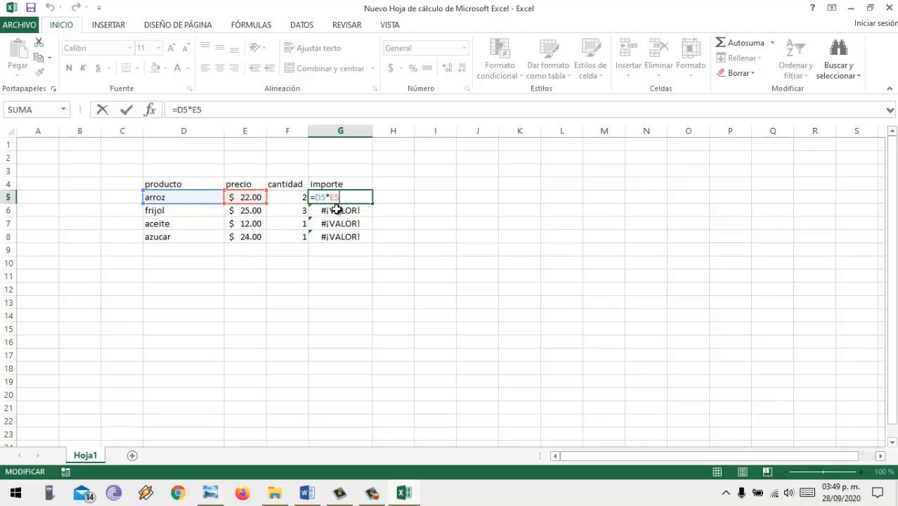
pyautogui.hotkey('ctrl', 'Return')
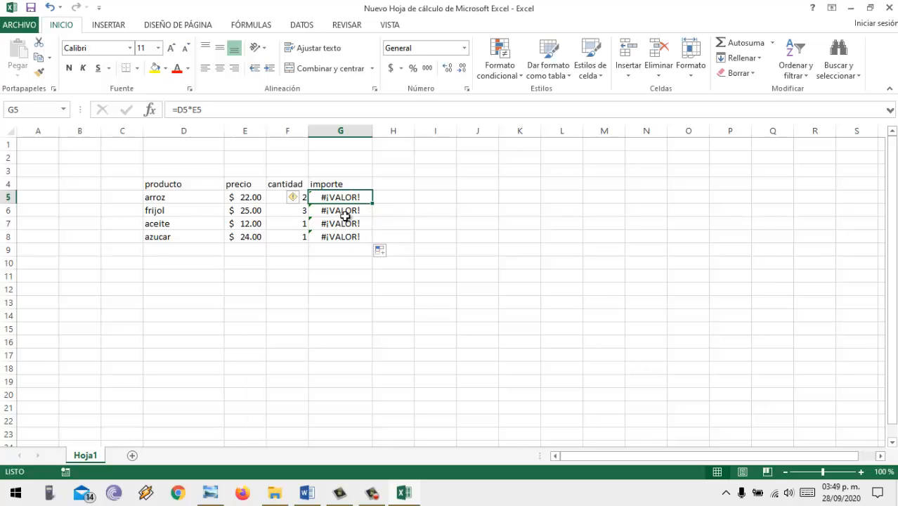
pyautogui.click(417, 199)
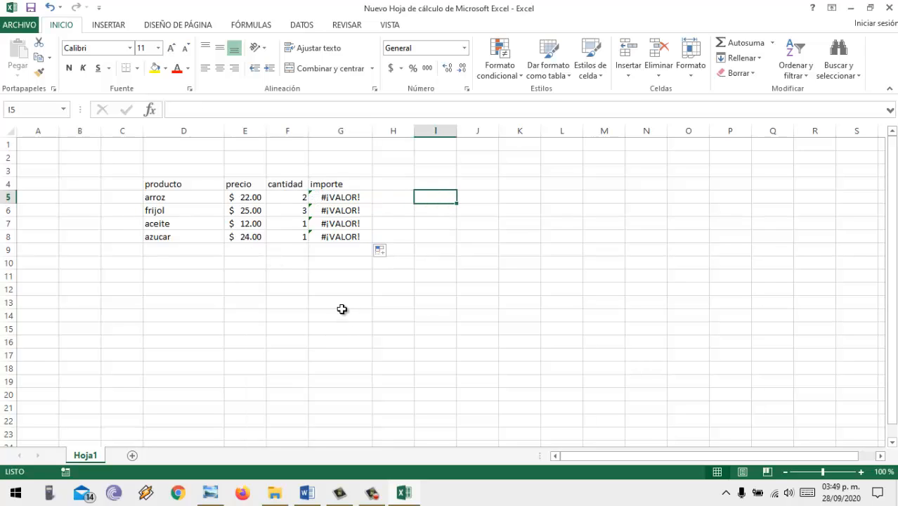
# Step: Enter the headers dulces and niños in D13 and E13, with 25 in D14 and the word diez in E14
pyautogui.click(339, 299)
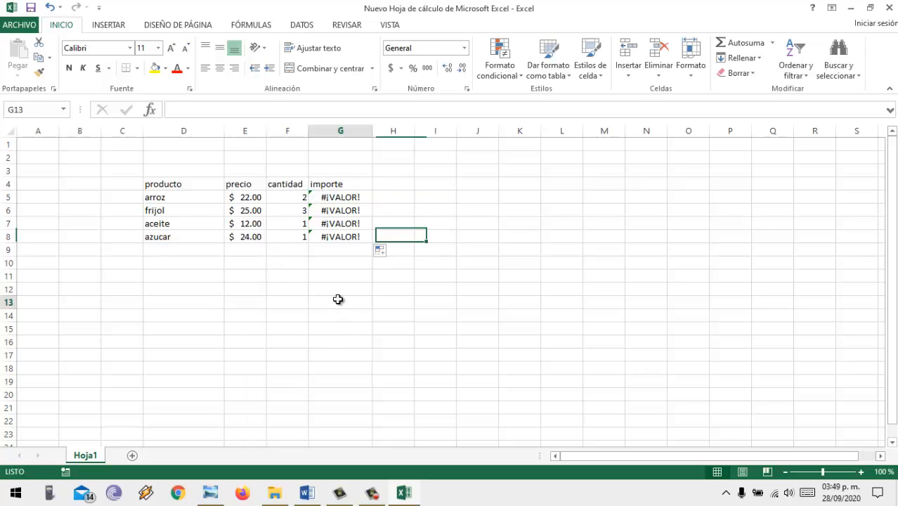
pyautogui.click(209, 301)
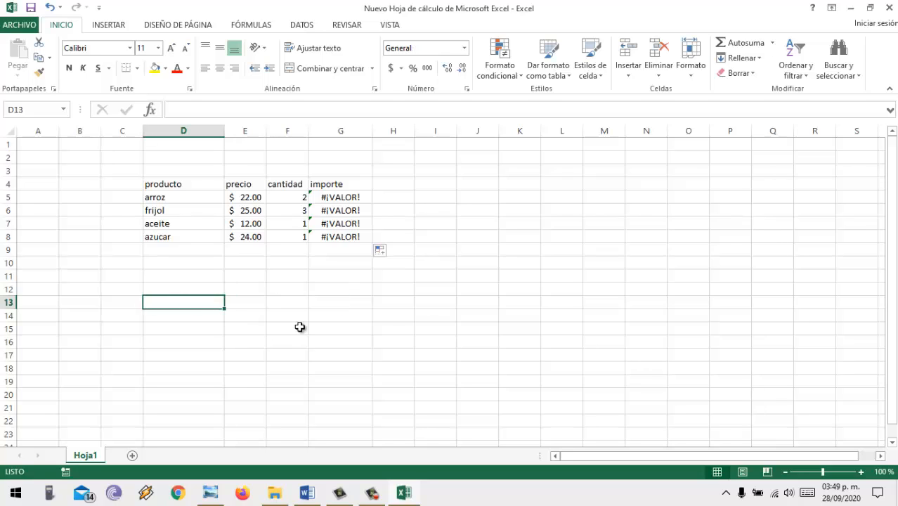
pyautogui.write('dulces')
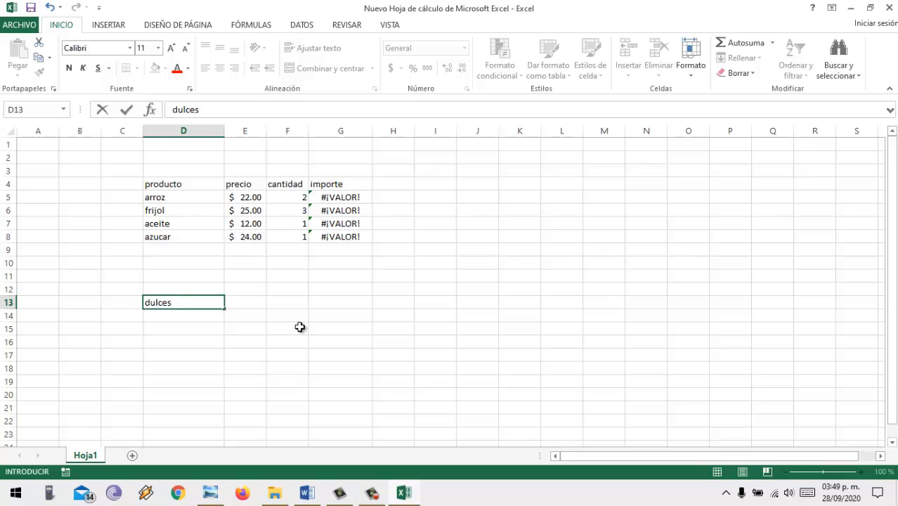
pyautogui.press('Tab')
pyautogui.write('niño')
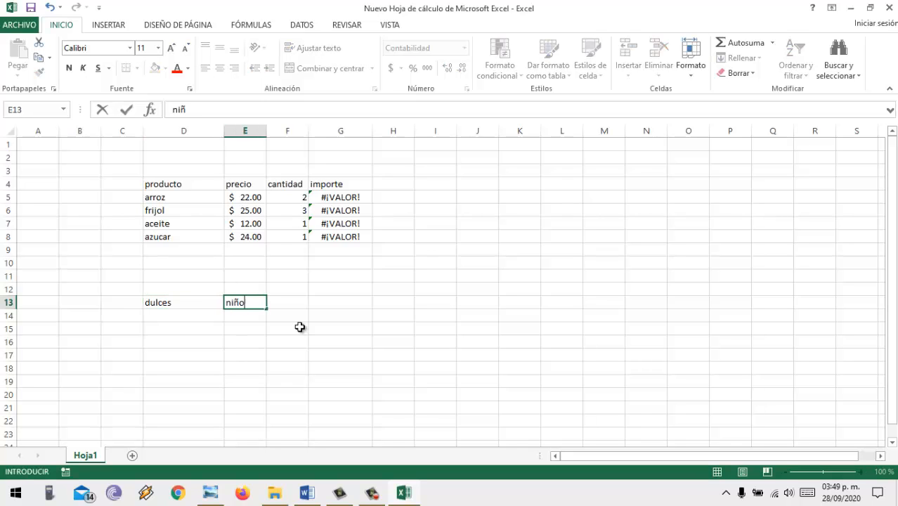
pyautogui.press('Return')
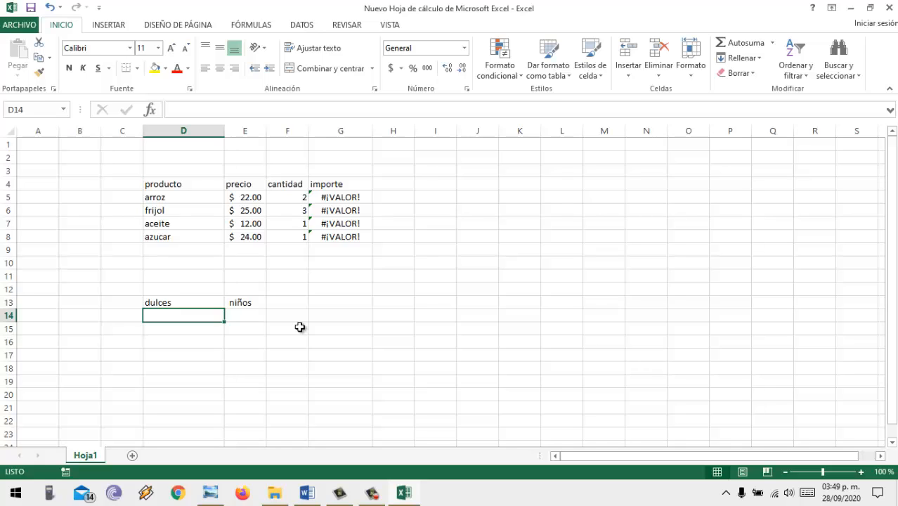
pyautogui.write('25')
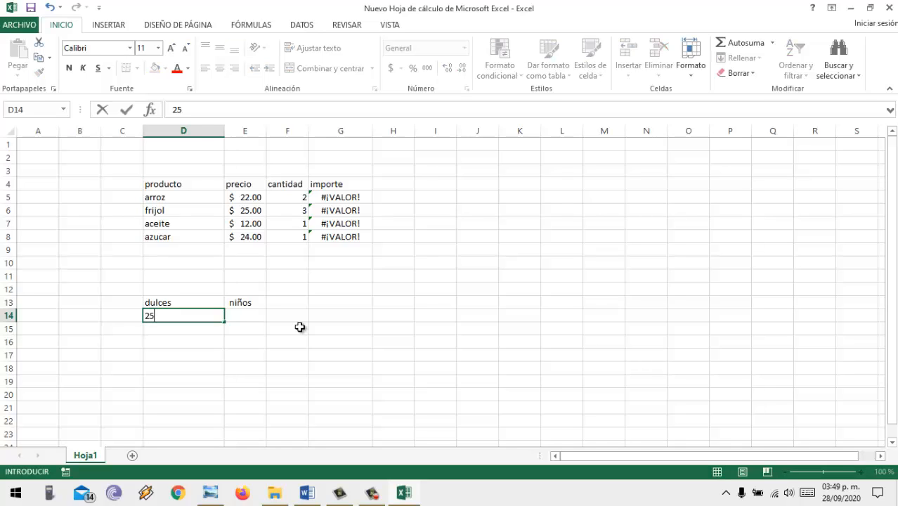
pyautogui.press('Tab')
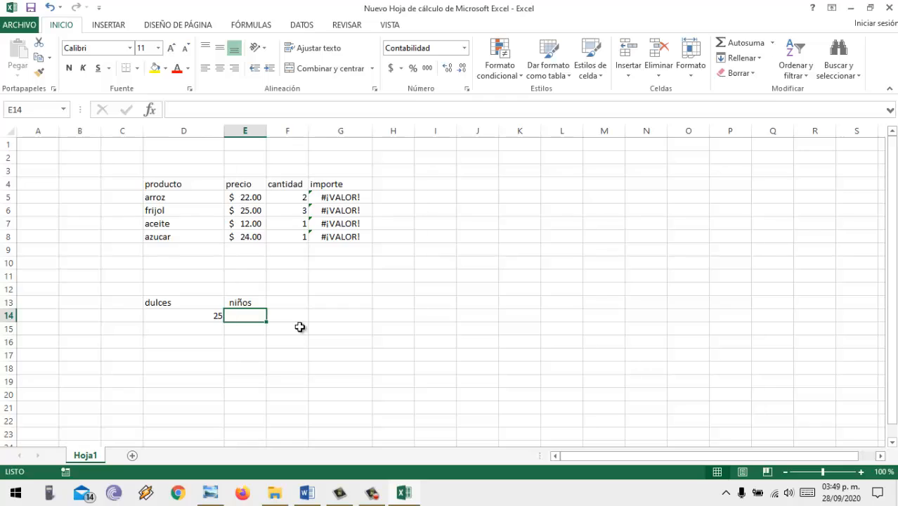
pyautogui.write('dirz')
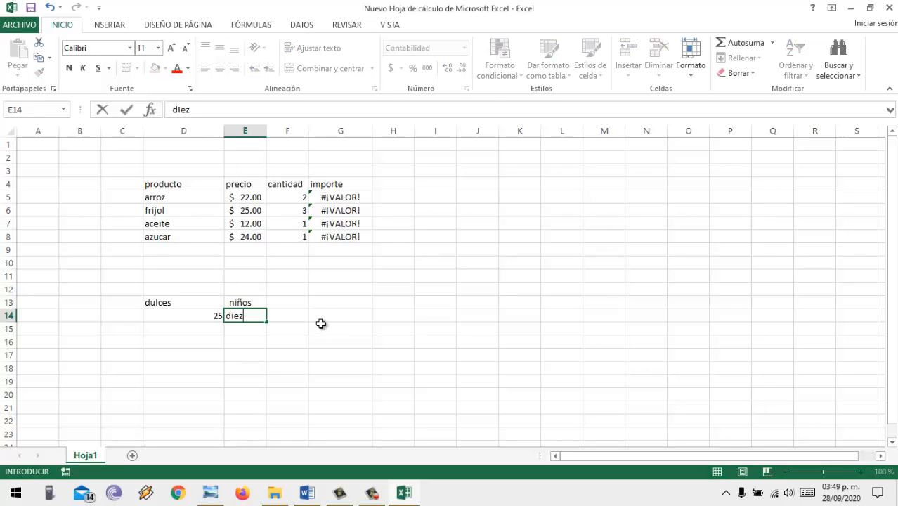
# Step: Add the header cuanto le toca in cell G13
pyautogui.click(320, 302)
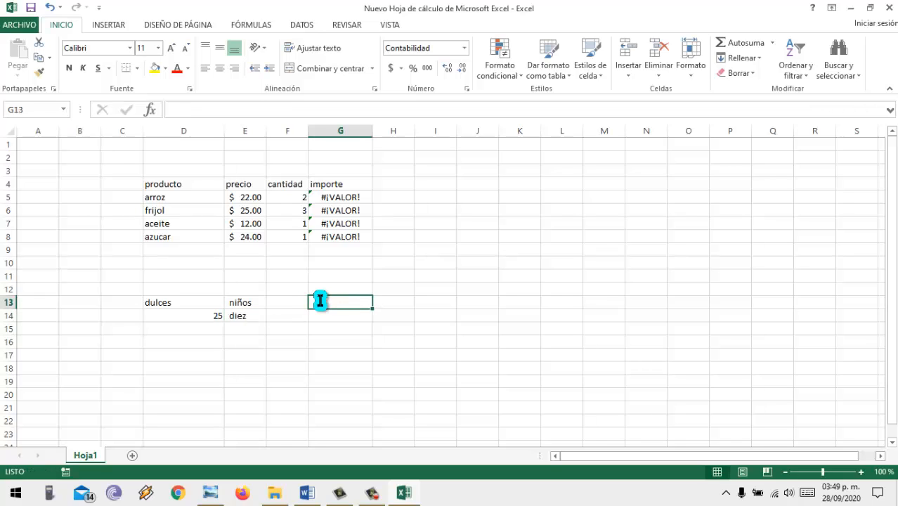
pyautogui.write('cuant')
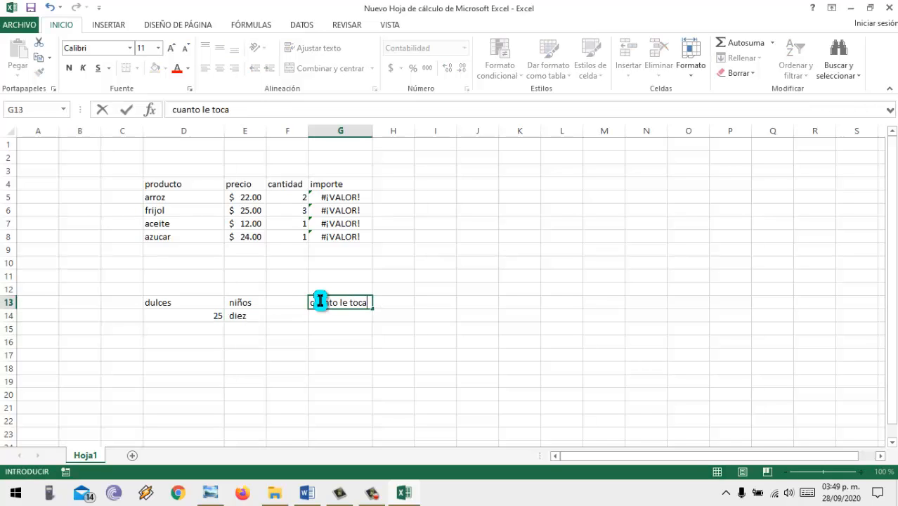
pyautogui.write('o le toca')
# Step: Enter the formula =D14/E14 in G14 to divide the dulces by the niños
pyautogui.click(336, 321)
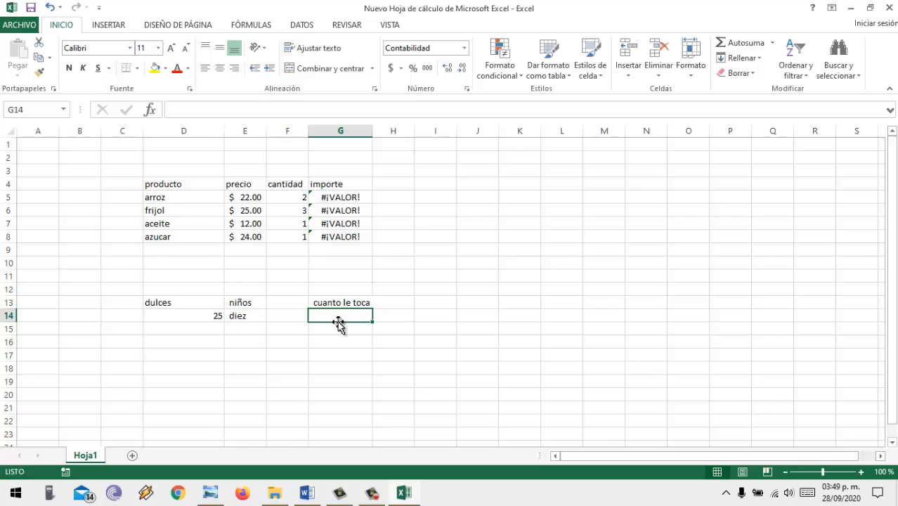
pyautogui.write('=')
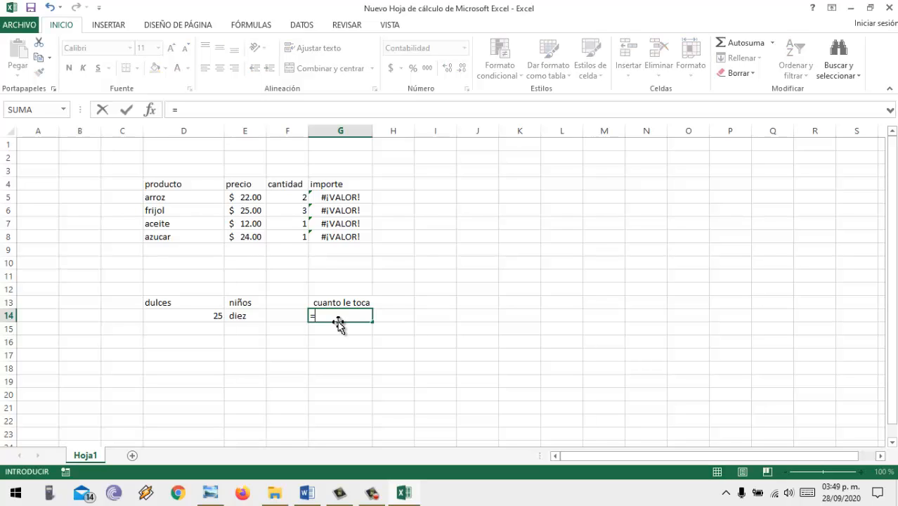
pyautogui.click(207, 316)
pyautogui.write('/')
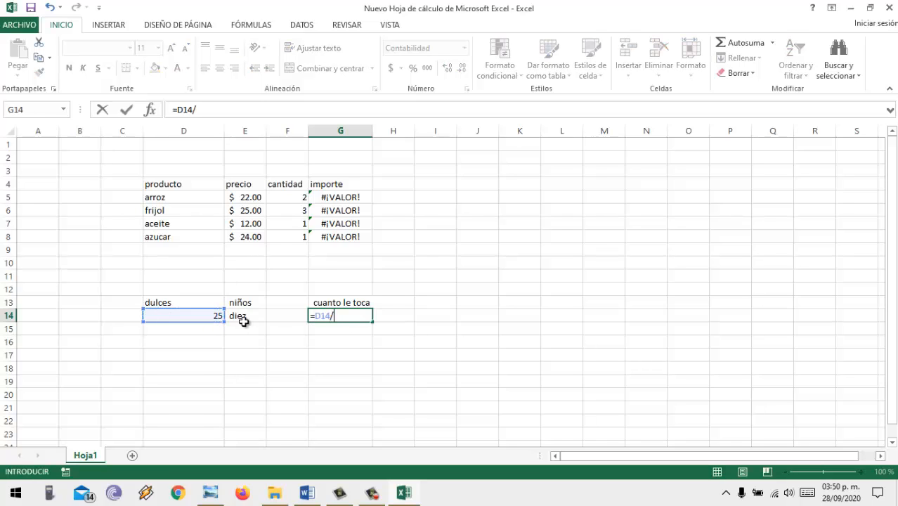
pyautogui.click(260, 316)
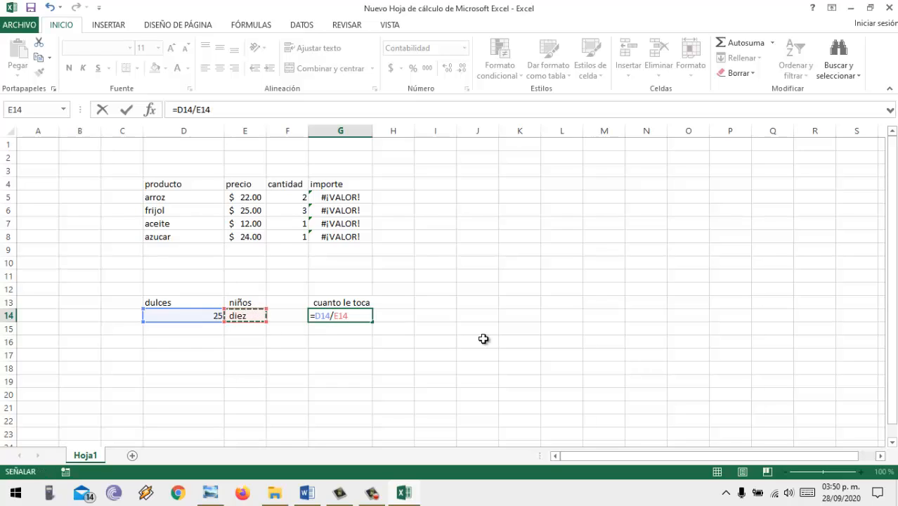
pyautogui.press('Return')
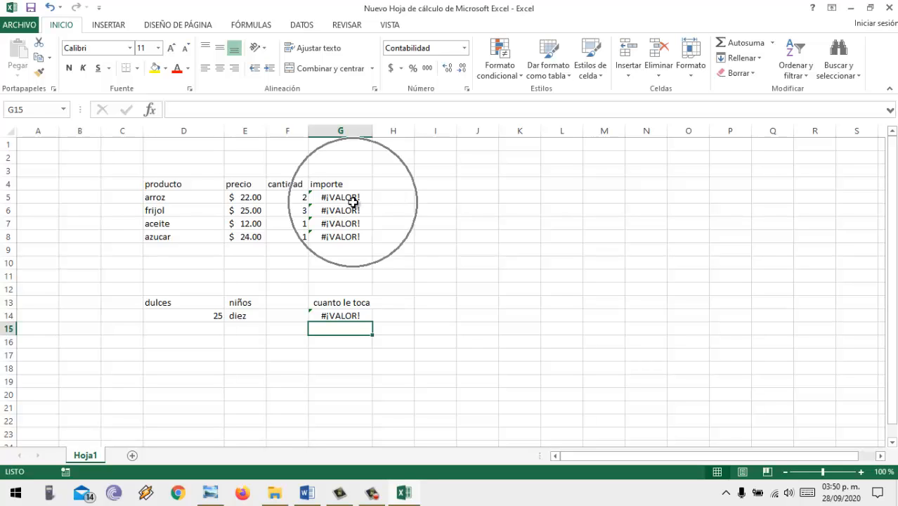
# Step: Switch to the Word notes and read the #¡DIV/0! entry below #¡VALOR!
pyautogui.click(305, 493)
pyautogui.scroll(-1, 274, 339)
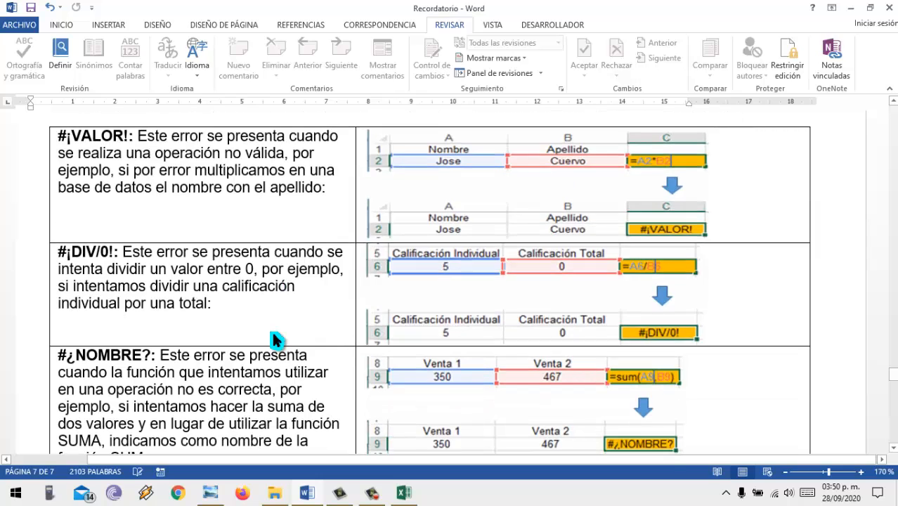
# Step: Launch Paint from the Windows Run dialog with the command mspaint
pyautogui.scroll(-1, 274, 339)
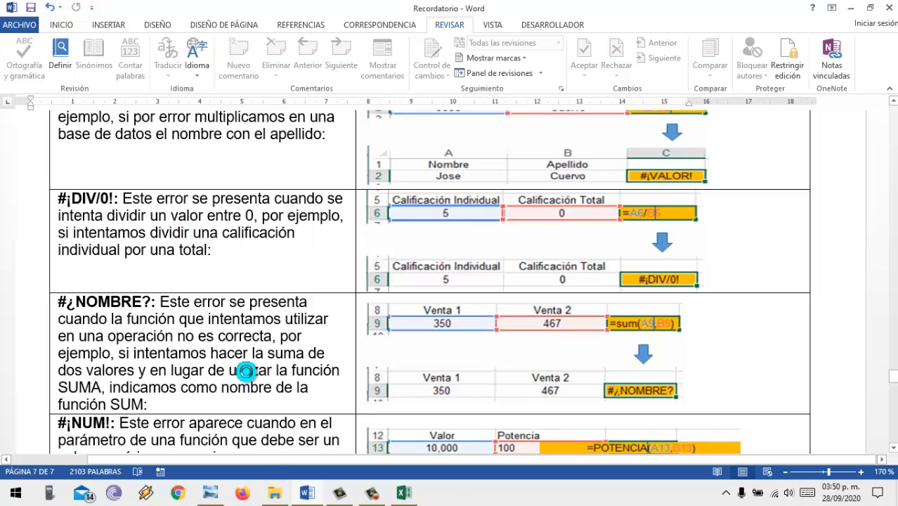
pyautogui.press('super+r')
pyautogui.press('BackSpace')
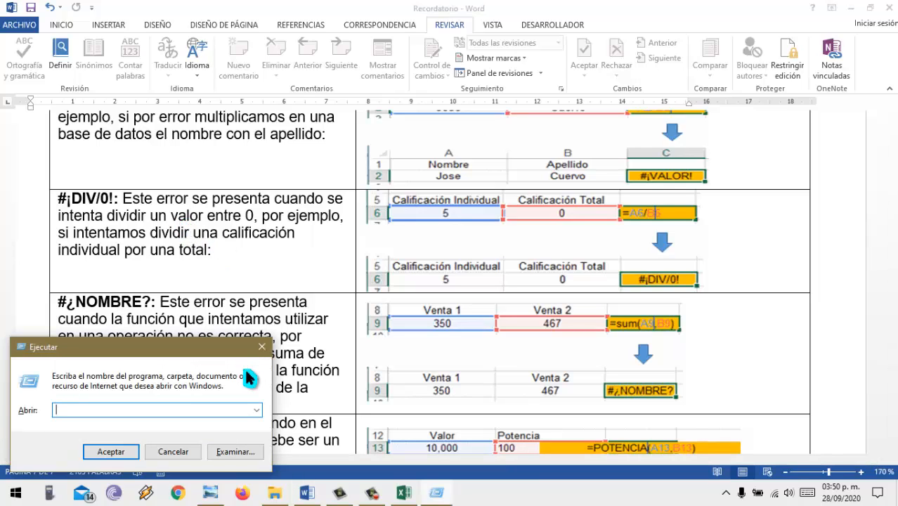
pyautogui.write('mspaint')
pyautogui.press('Return')
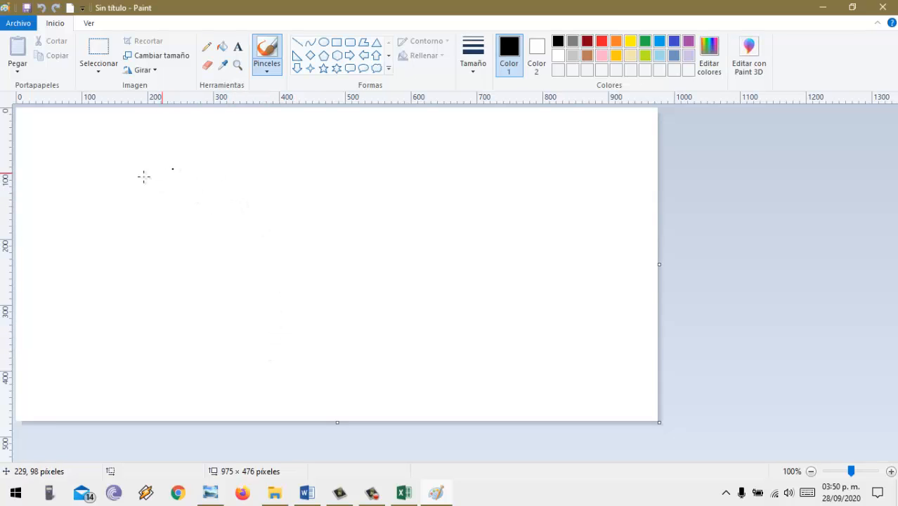
# Step: Handwrite the fraction 3 over 0 followed by an equals sign on the blank Paint canvas
pyautogui.moveTo(138, 174)
pyautogui.mouseDown()
pyautogui.moveTo(171, 173)
pyautogui.moveTo(128, 199)
pyautogui.moveTo(194, 217)
pyautogui.mouseUp()
pyautogui.click(140, 230)
pyautogui.moveTo(140, 231)
pyautogui.mouseDown()
pyautogui.moveTo(160, 243)
pyautogui.moveTo(141, 232)
pyautogui.mouseUp()
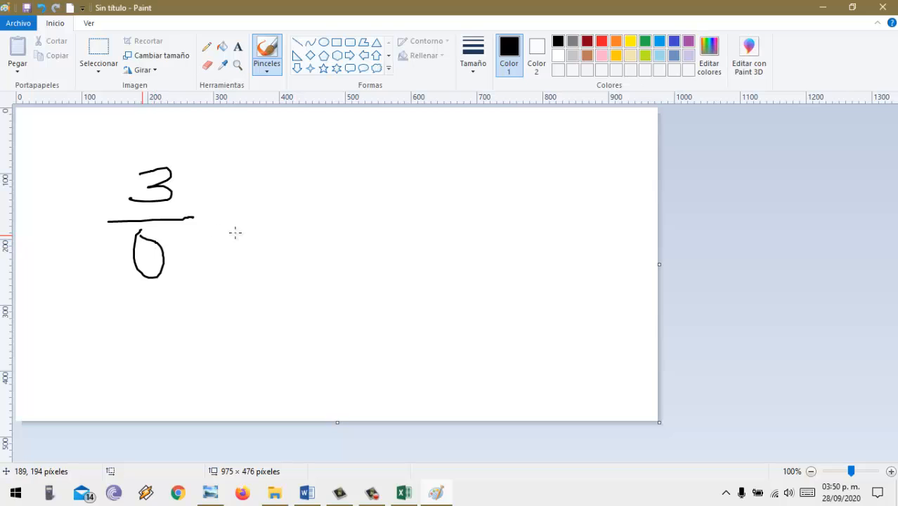
pyautogui.moveTo(218, 218)
pyautogui.mouseDown()
pyautogui.moveTo(262, 218)
pyautogui.moveTo(252, 230)
pyautogui.mouseUp()
pyautogui.click(212, 226)
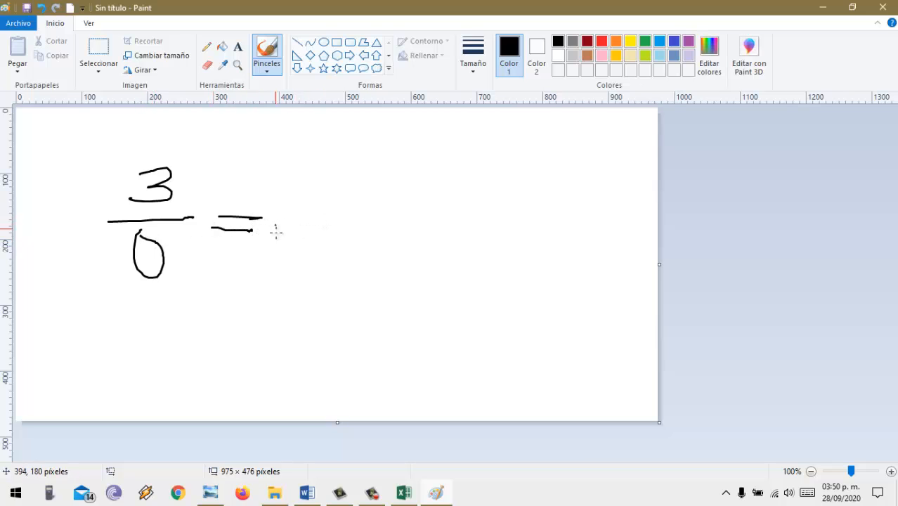
pyautogui.click(287, 277)
# Step: Switch to the Excel workbook and clear the formula in G14 under cuanto le toca
pyautogui.click(403, 494)
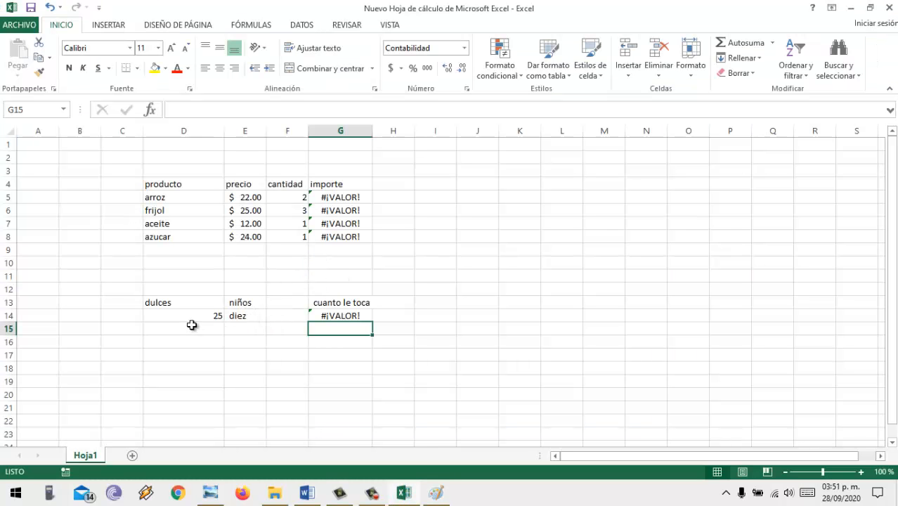
pyautogui.click(328, 314)
pyautogui.press('Delete')
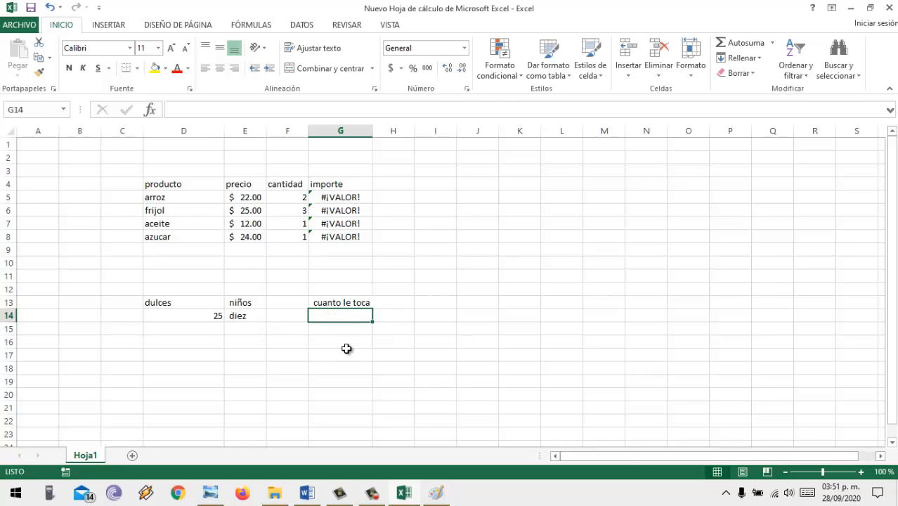
# Step: Replace the word diez in E14 under niños with the number 0
pyautogui.click(212, 316)
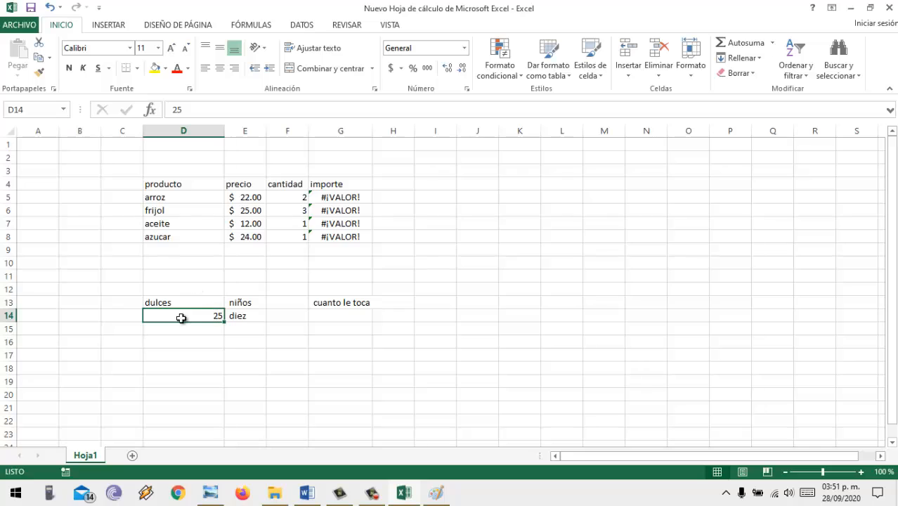
pyautogui.click(246, 315)
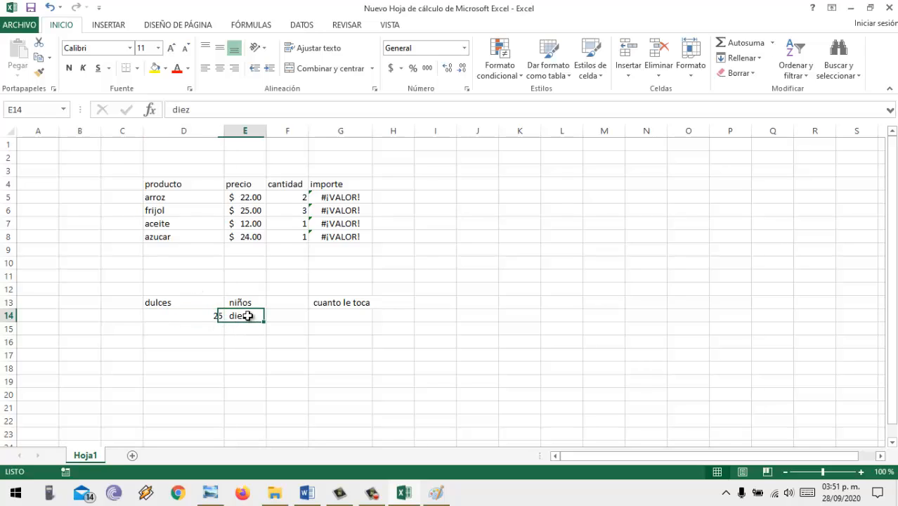
pyautogui.write('0')
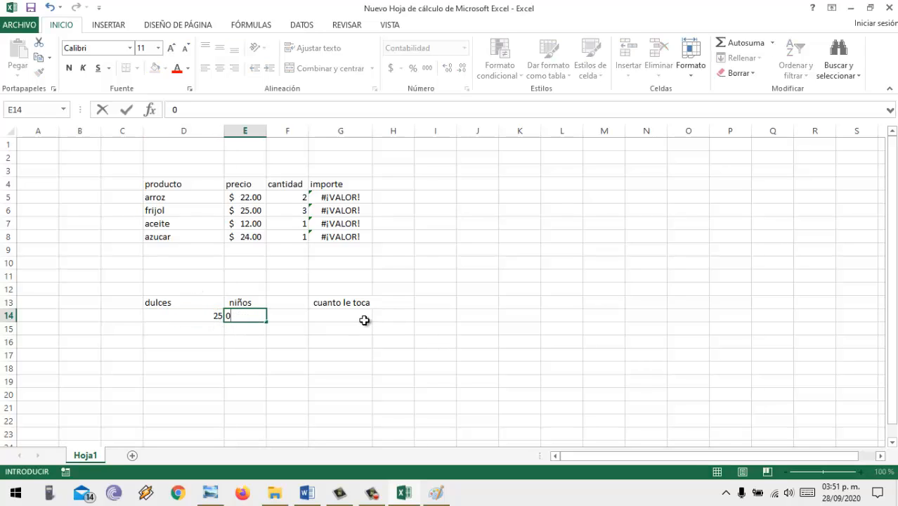
pyautogui.press('Tab')
pyautogui.press('Tab')
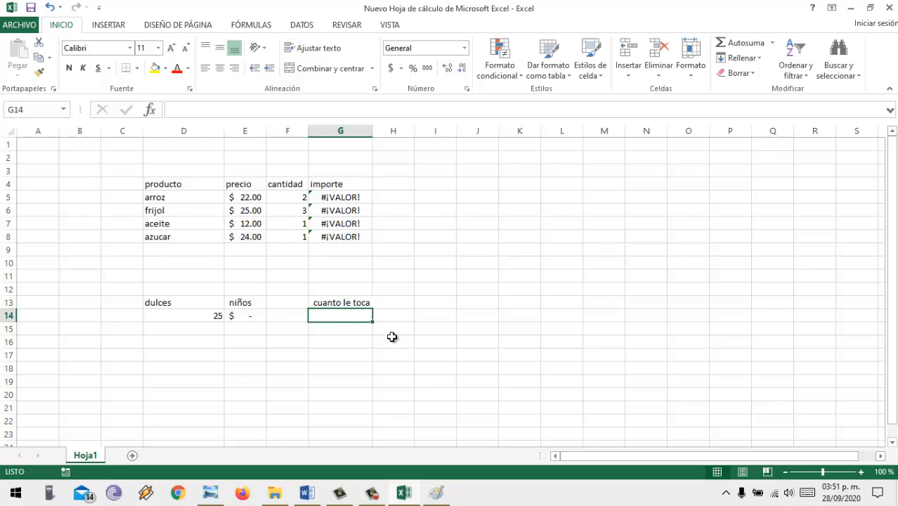
# Step: Format cell E14 with the Número category and 0 decimal places
pyautogui.click(247, 316)
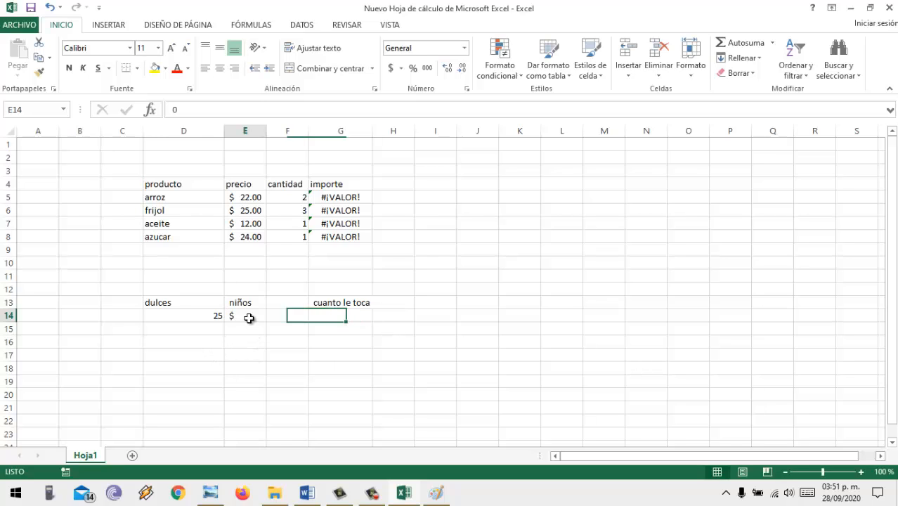
pyautogui.rightClick(263, 320)
pyautogui.click(305, 262)
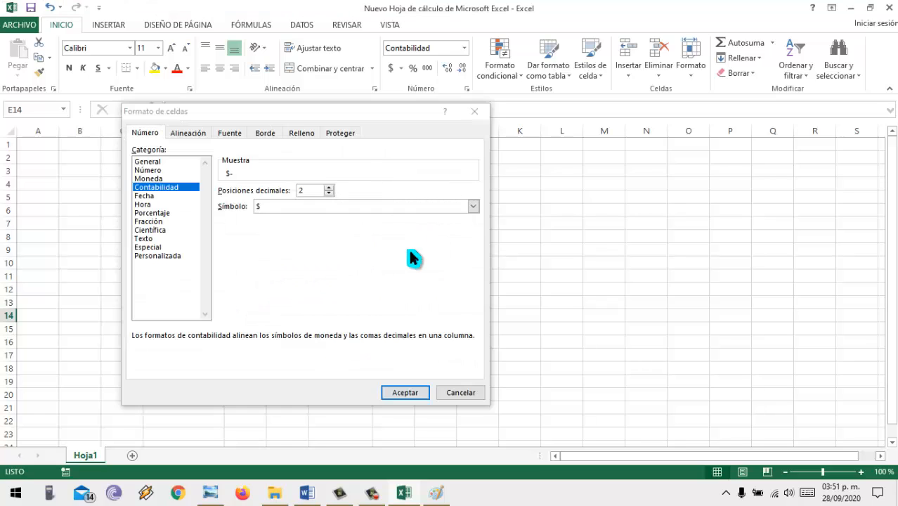
pyautogui.click(171, 179)
pyautogui.click(161, 170)
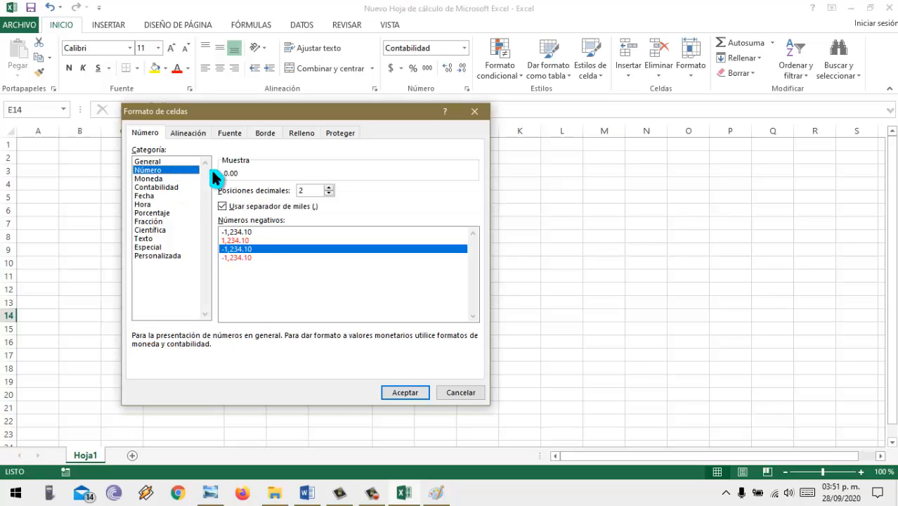
pyautogui.click(328, 193)
pyautogui.click(328, 193)
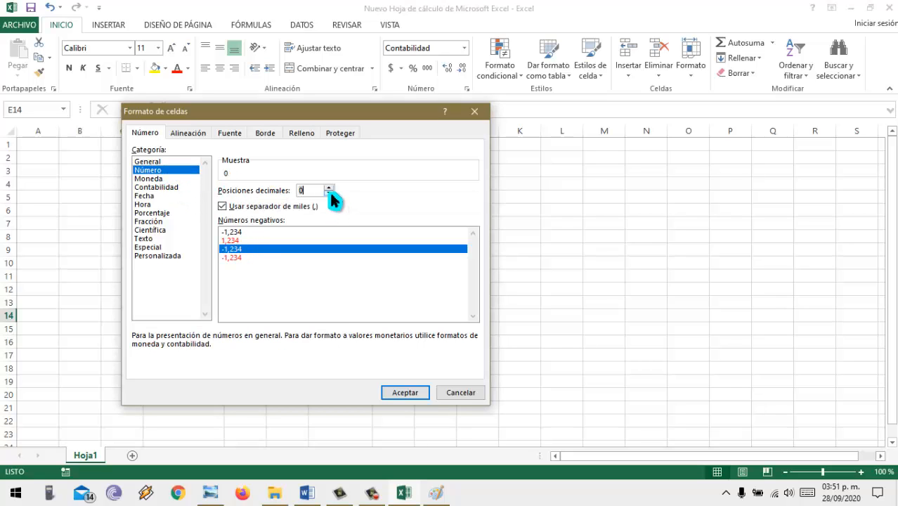
pyautogui.click(417, 396)
pyautogui.doubleClick(421, 391)
# Step: Enter the formula =D14/E14 in G14 to divide the dulces by the zero niños
pyautogui.click(344, 317)
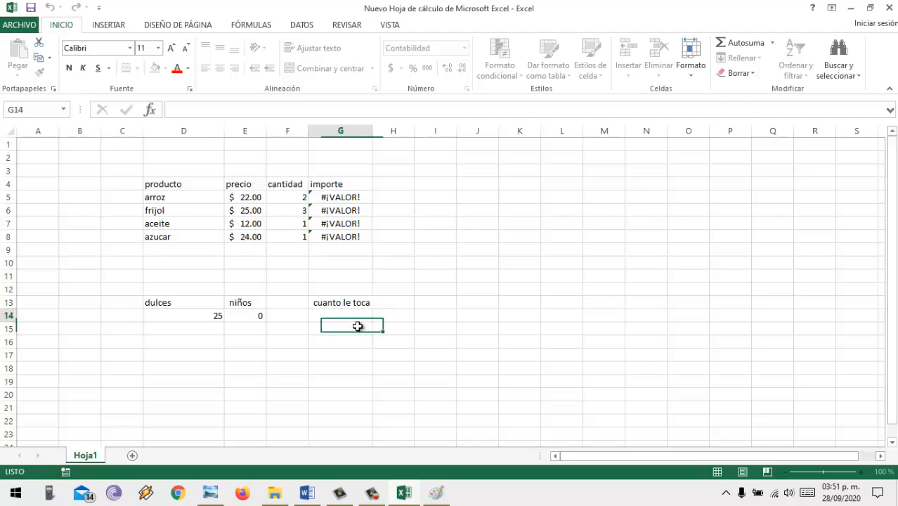
pyautogui.doubleClick(356, 321)
pyautogui.write('=')
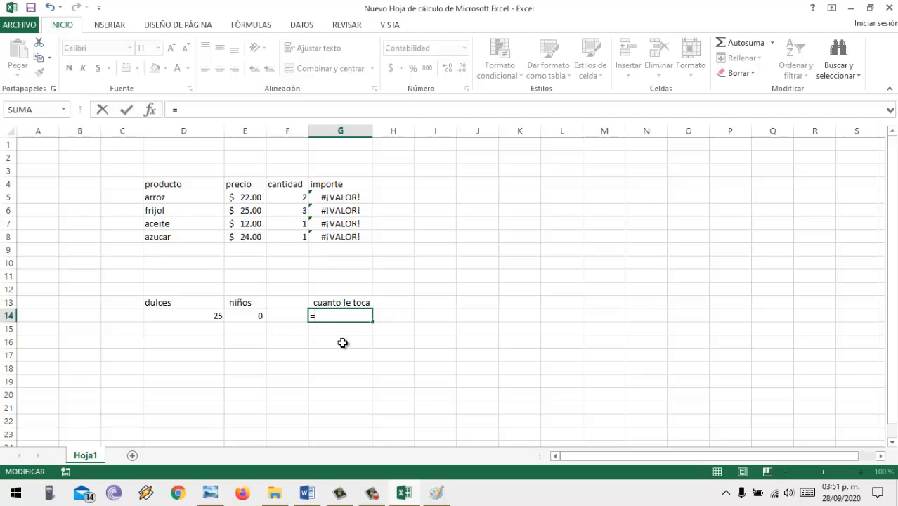
pyautogui.click(201, 314)
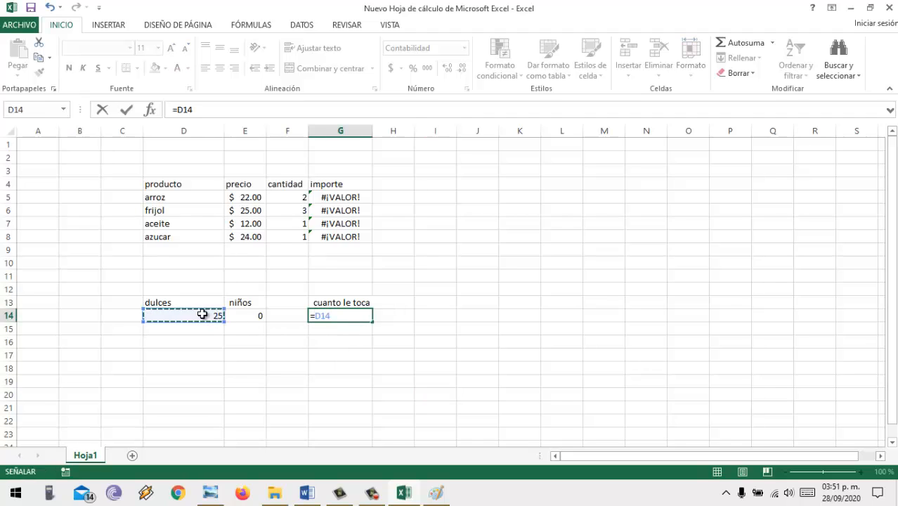
pyautogui.write('/')
pyautogui.click(260, 319)
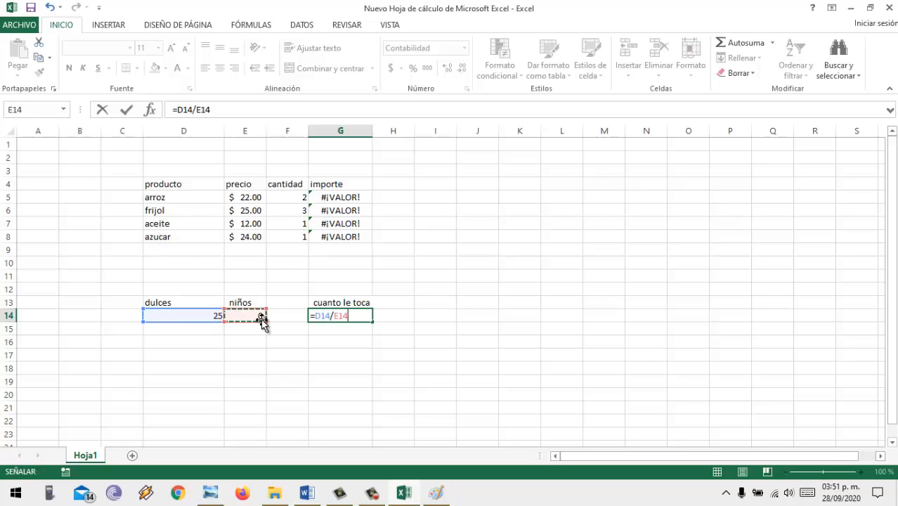
pyautogui.press('Return')
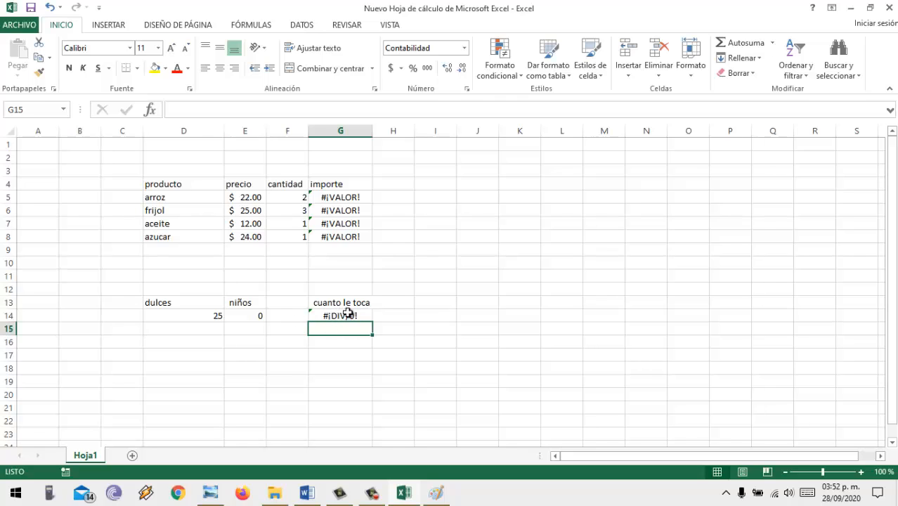
pyautogui.click(343, 314)
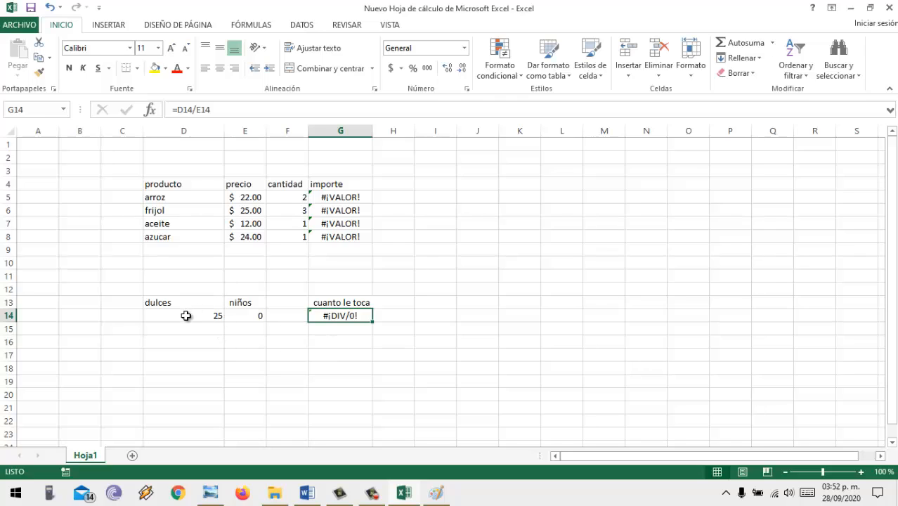
# Step: Change the dulces quantity in D14 to 1500
pyautogui.click(185, 314)
pyautogui.write('1500')
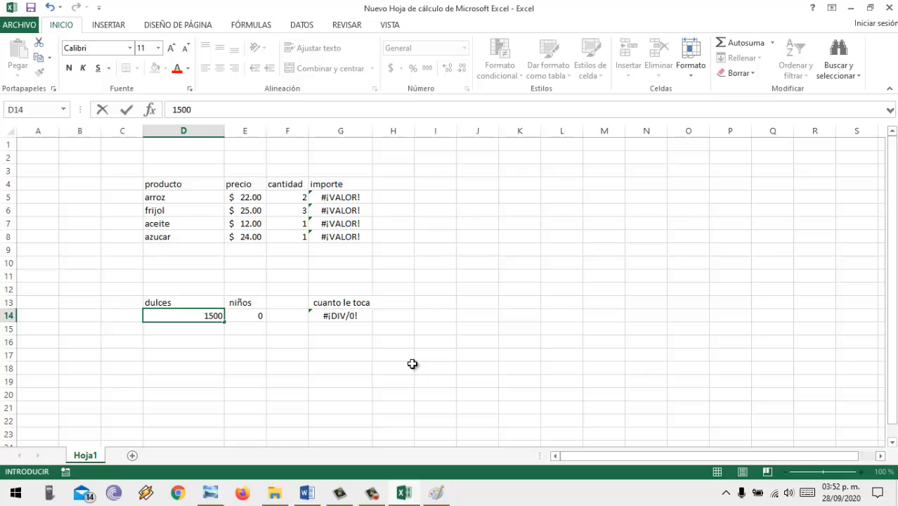
pyautogui.press('Return')
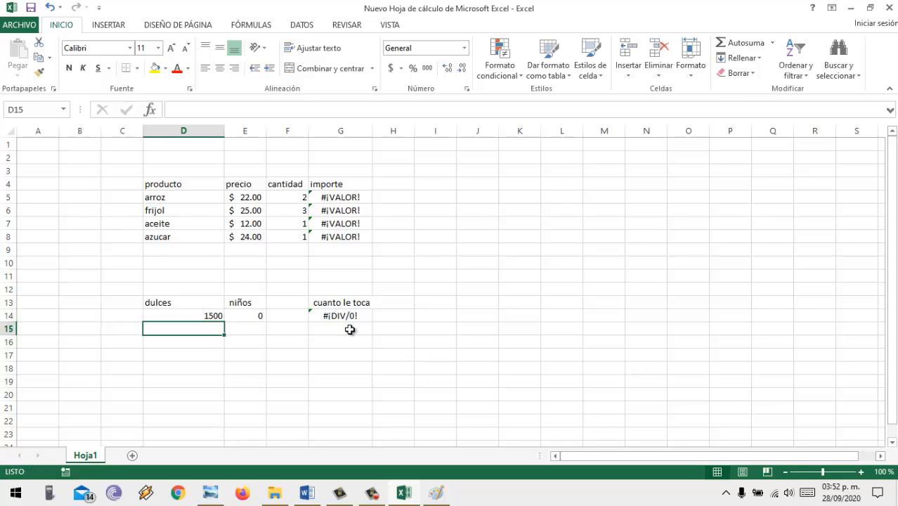
pyautogui.click(248, 314)
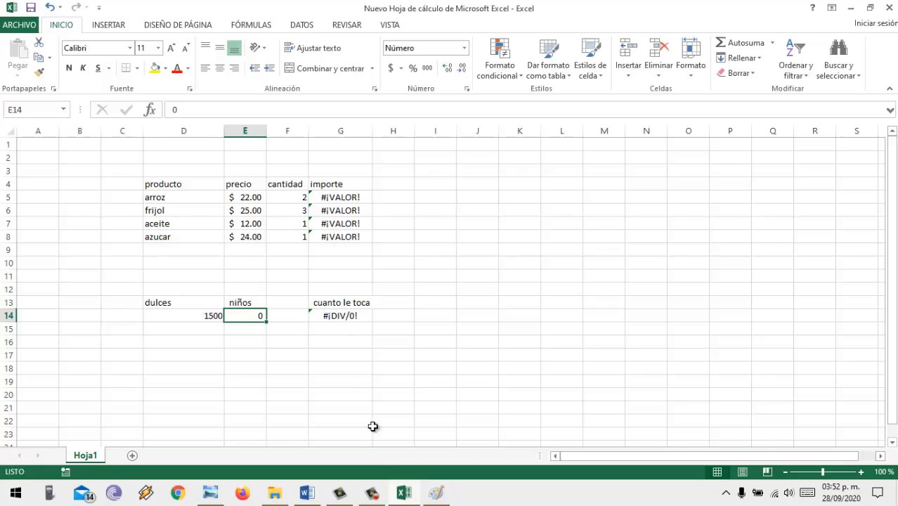
# Step: Enter the formula =58/0 in the empty cell K8 as a direct division by zero
pyautogui.click(512, 231)
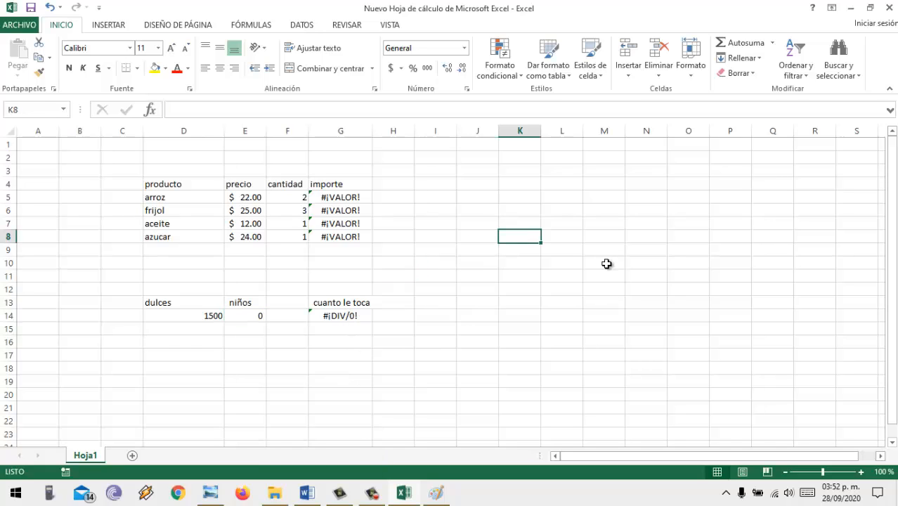
pyautogui.write('=')
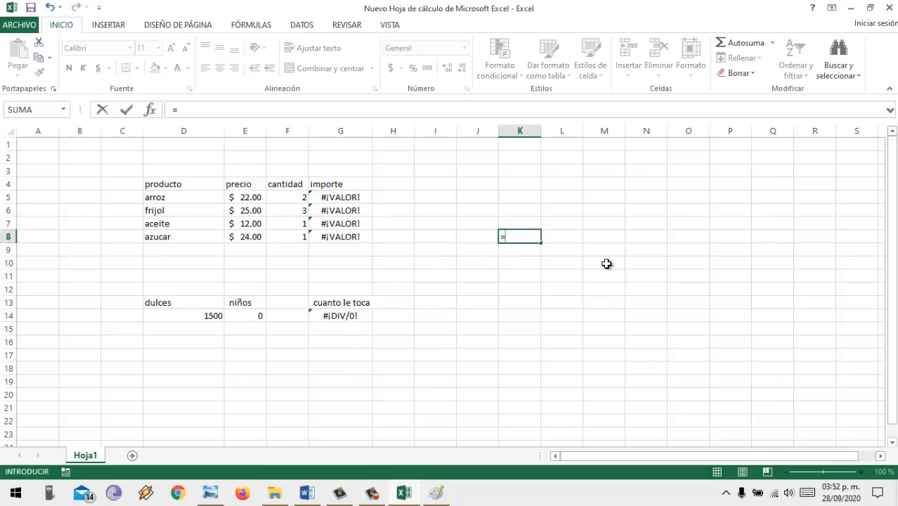
pyautogui.write('58/0')
pyautogui.press('Return')
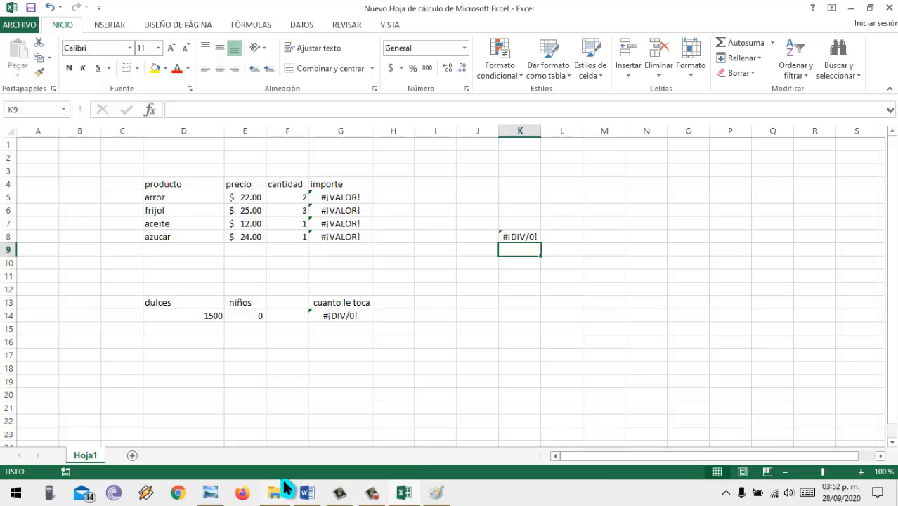
# Step: Switch to the Word notes and read the #¿NOMBRE? entry below #¡DIV/0!
pyautogui.click(307, 492)
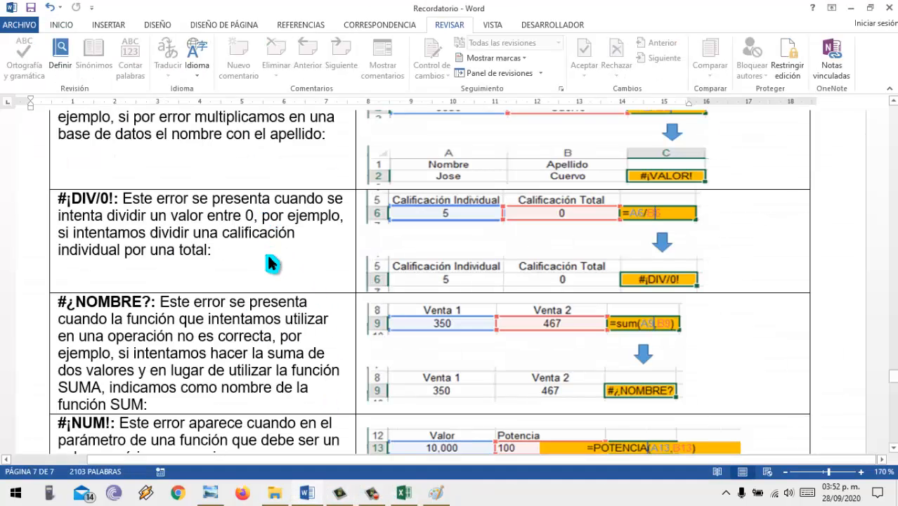
pyautogui.scroll(-3, 271, 263)
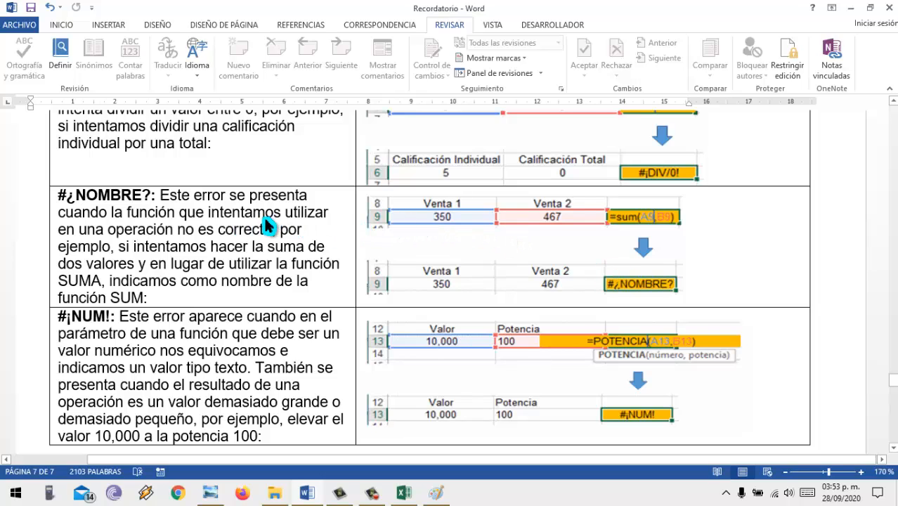
# Step: Switch to the Excel workbook and look through the Matemáticas y trigonométricas and Búsqueda y referencia function lists
pyautogui.click(405, 497)
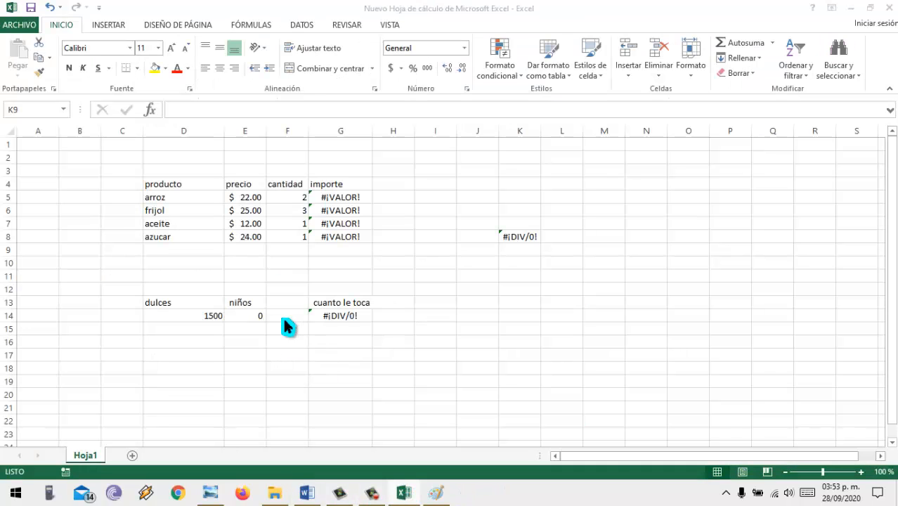
pyautogui.click(469, 291)
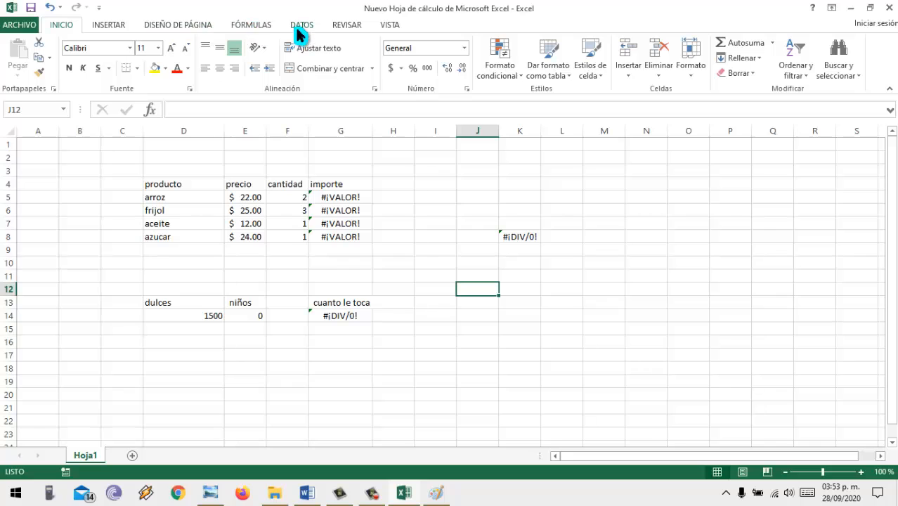
pyautogui.click(268, 31)
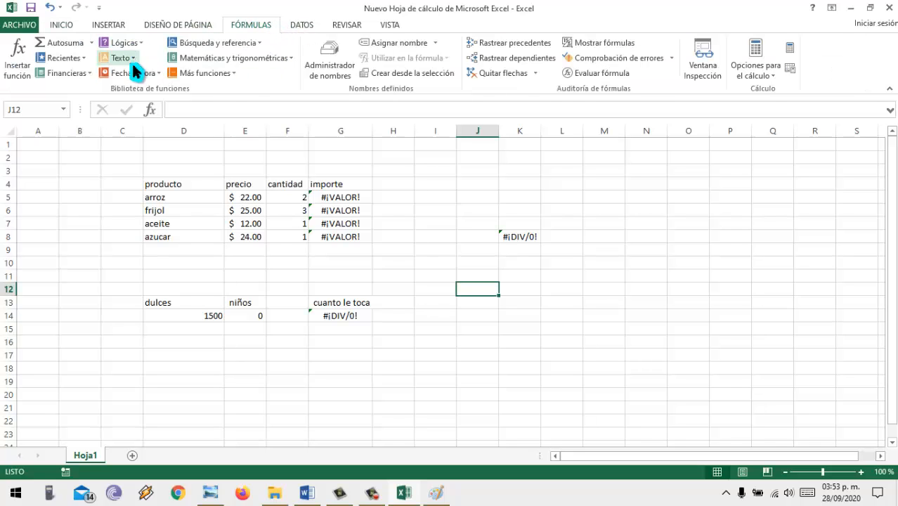
pyautogui.click(289, 61)
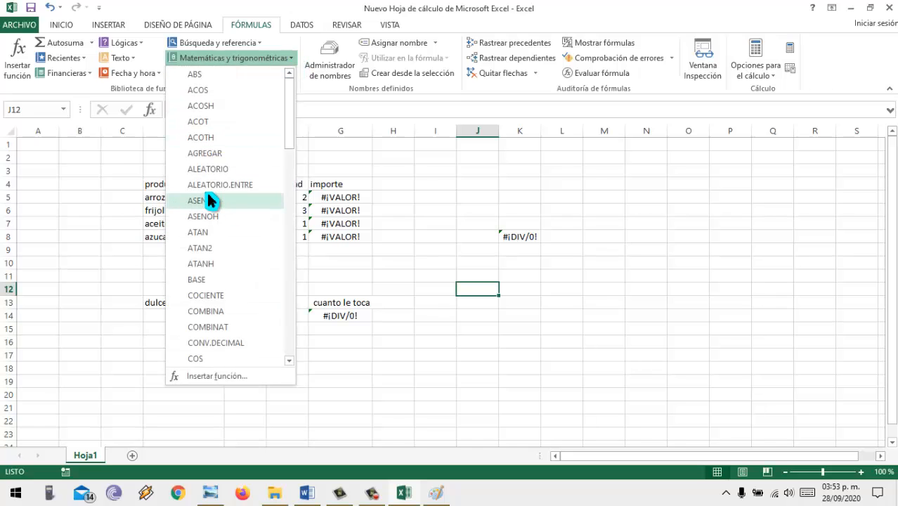
pyautogui.scroll(-5, 210, 200)
pyautogui.scroll(5, 211, 200)
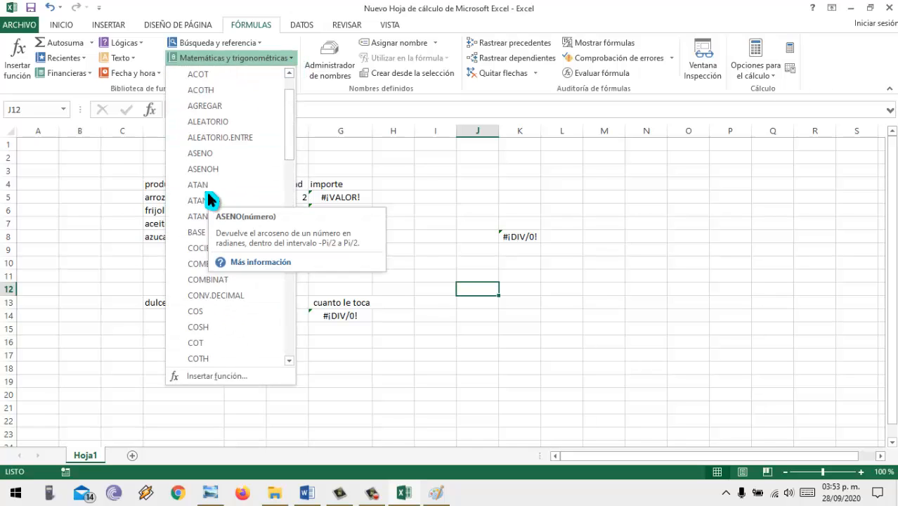
pyautogui.click(260, 42)
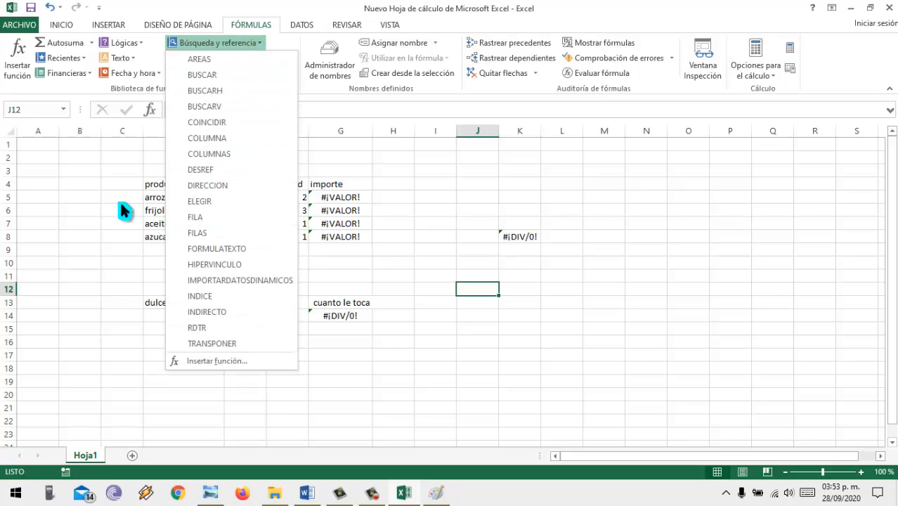
pyautogui.click(74, 237)
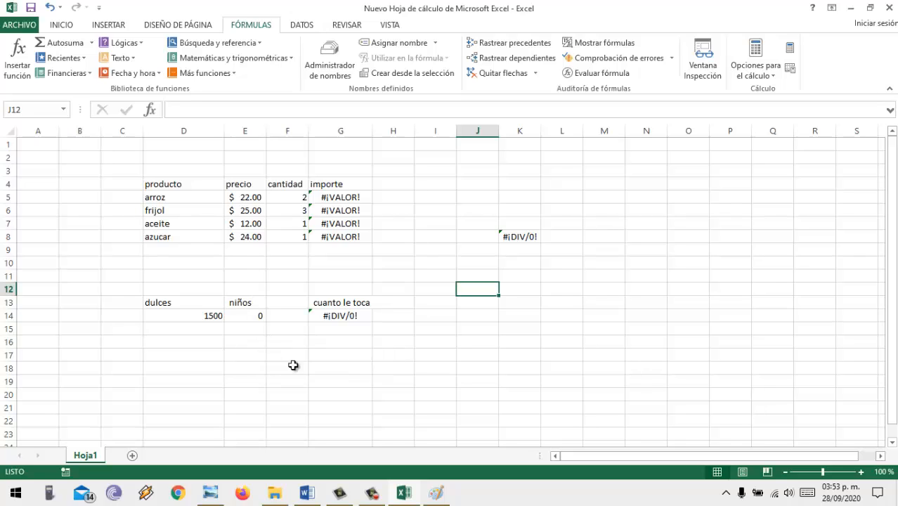
# Step: Add a new sheet to the workbook and enter the heading unidad 1 in B4
pyautogui.click(244, 369)
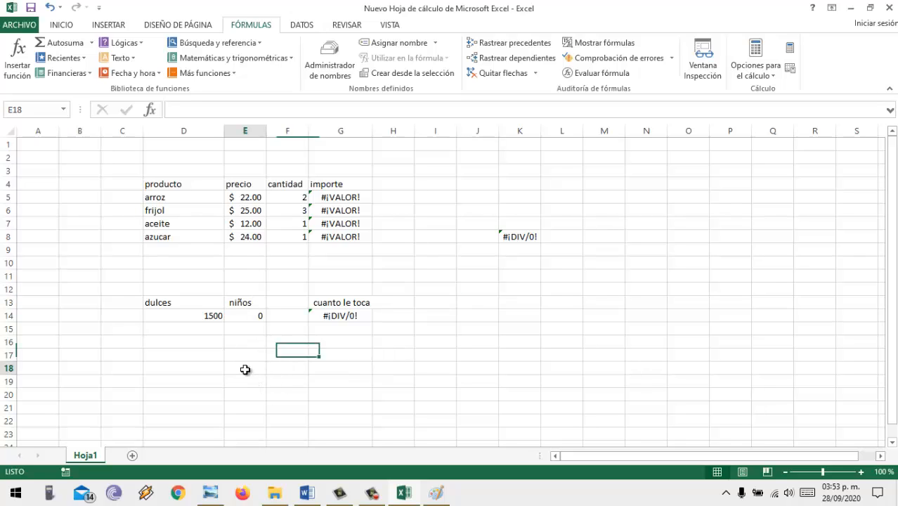
pyautogui.click(199, 372)
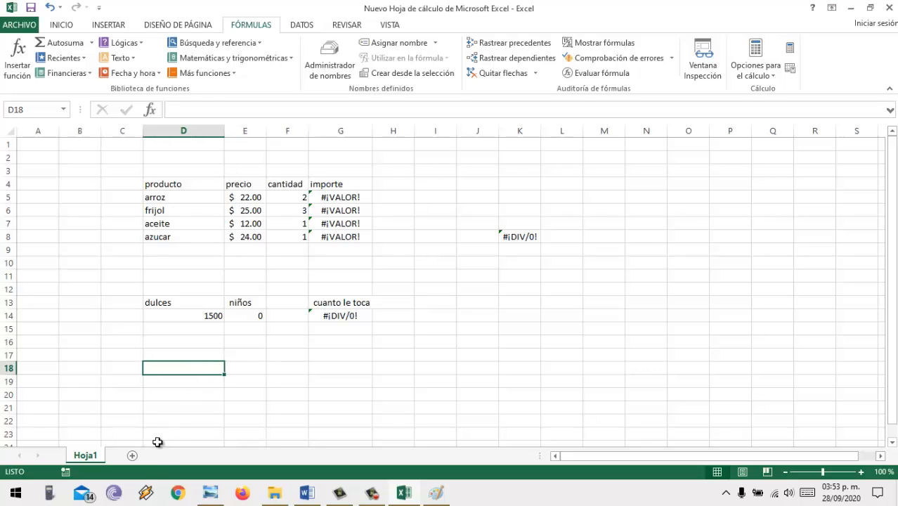
pyautogui.click(132, 456)
pyautogui.click(90, 182)
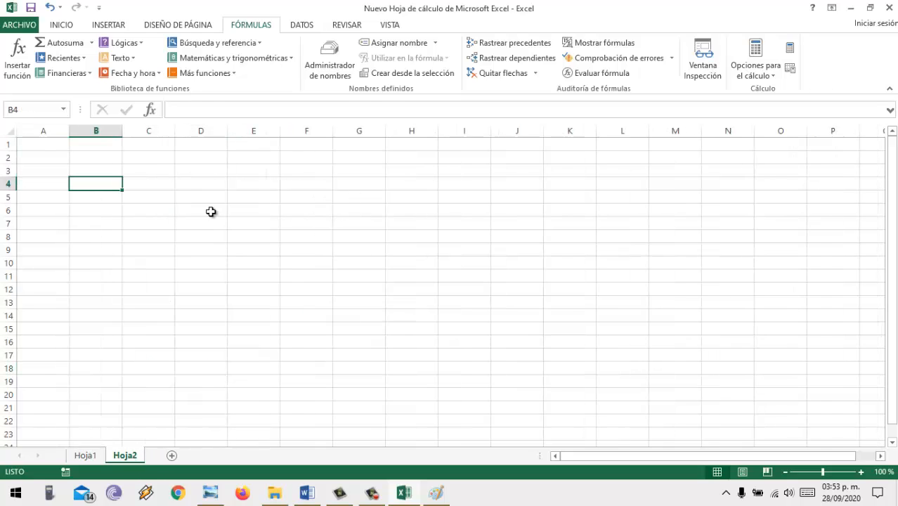
pyautogui.write('cali')
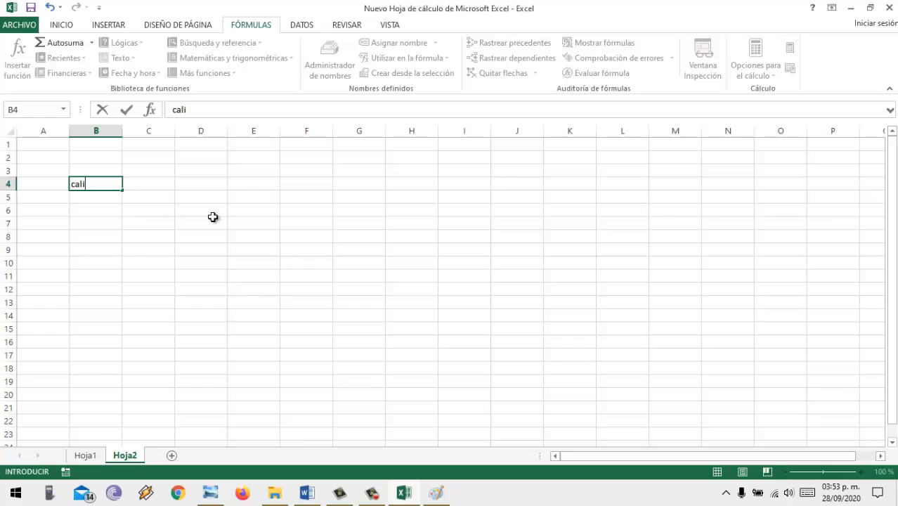
pyautogui.press('BackSpace')
pyautogui.write('unidad 1')
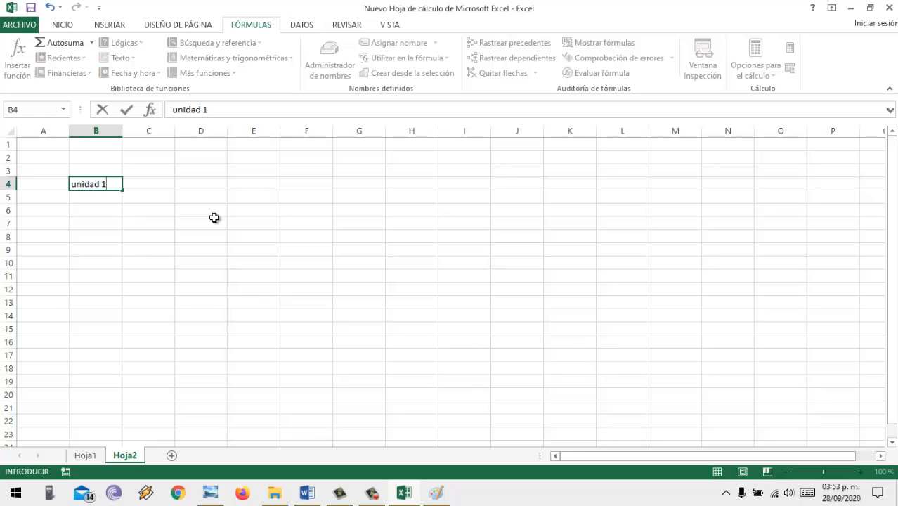
pyautogui.click(214, 218)
# Step: Copy the B4 heading across to E4 and renumber C4 as unidad 2 and D4 as unidad 3
pyautogui.doubleClick(114, 185)
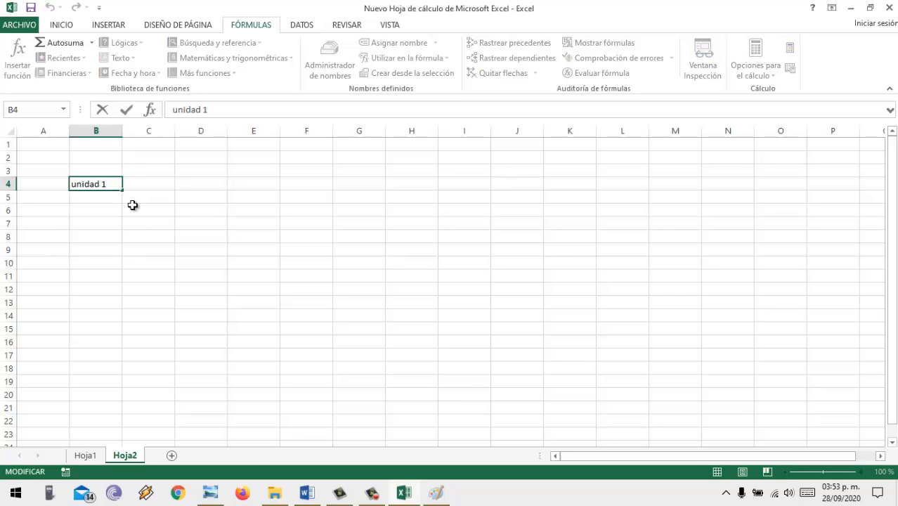
pyautogui.moveTo(125, 190); pyautogui.dragTo(264, 193)
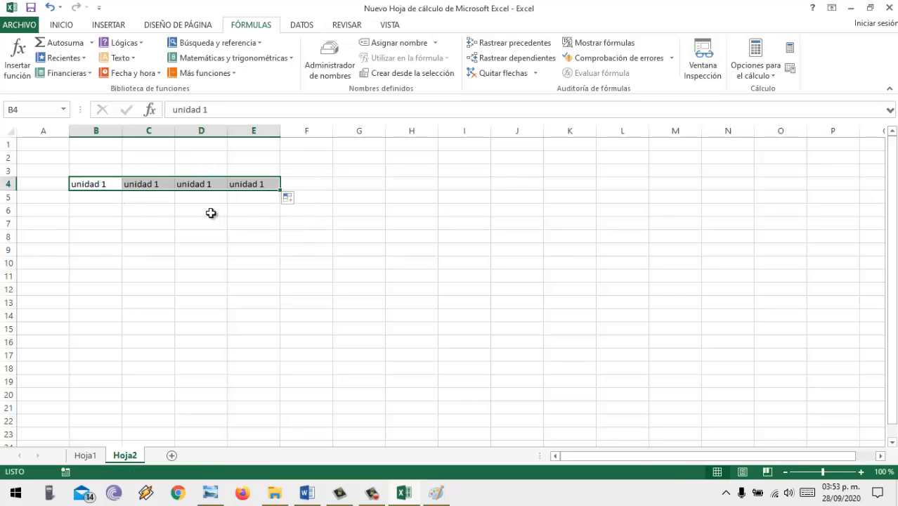
pyautogui.click(163, 180)
pyautogui.doubleClick(162, 181)
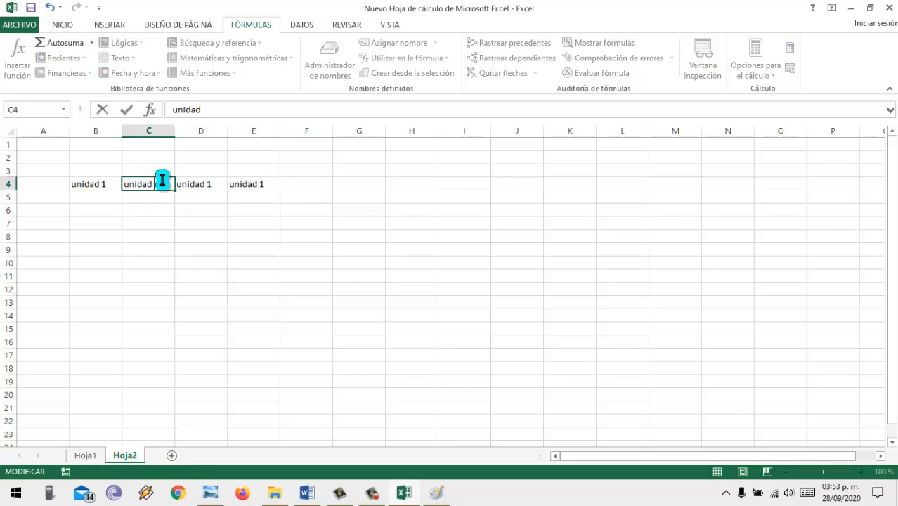
pyautogui.click(214, 184)
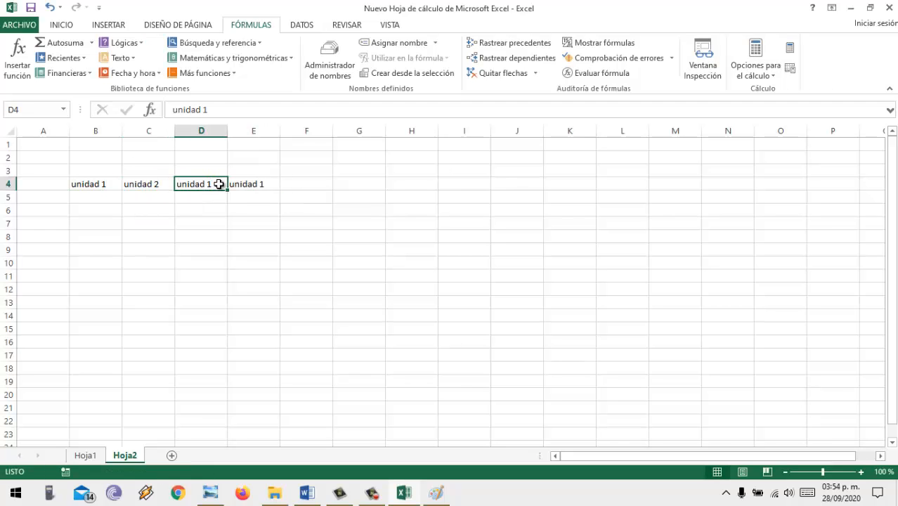
pyautogui.doubleClick(218, 183)
pyautogui.write('3')
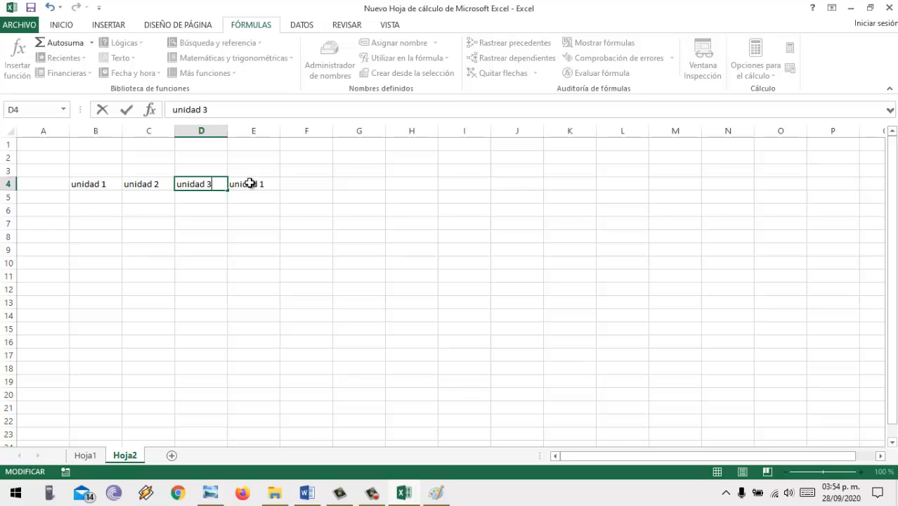
# Step: Replace the copied heading in E4 with suma
pyautogui.click(256, 184)
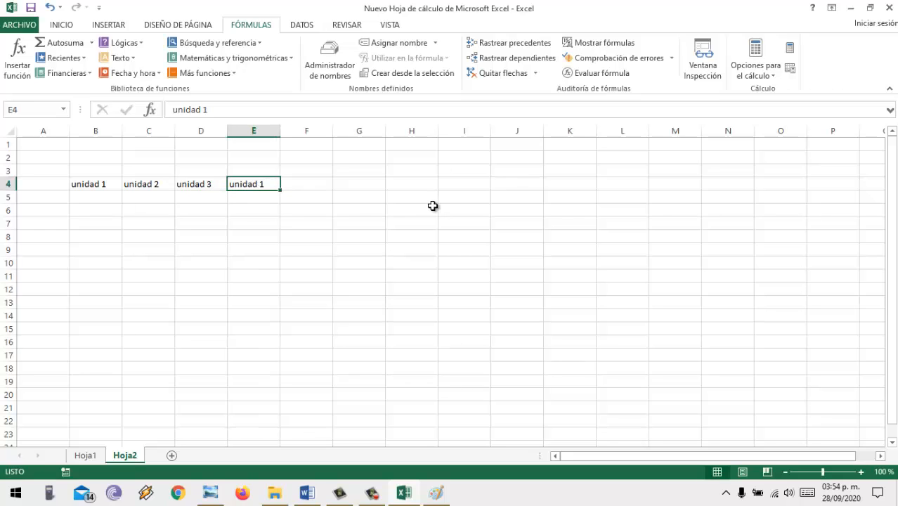
pyautogui.write('promec')
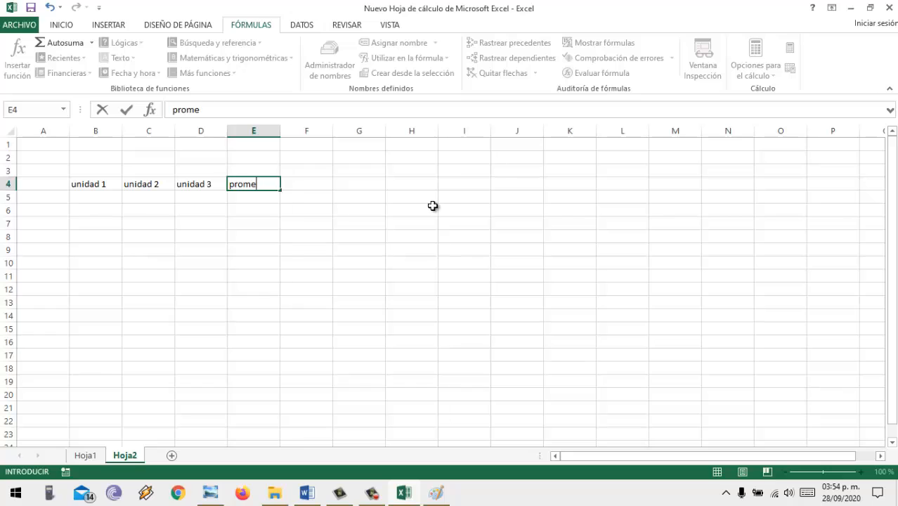
pyautogui.press('BackSpace')
pyautogui.press('BackSpace')
pyautogui.press('BackSpace')
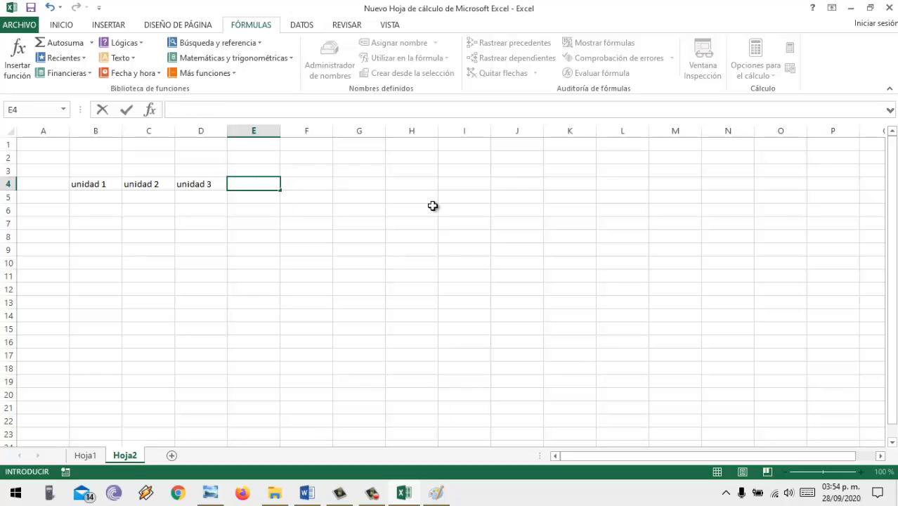
pyautogui.write('smua')
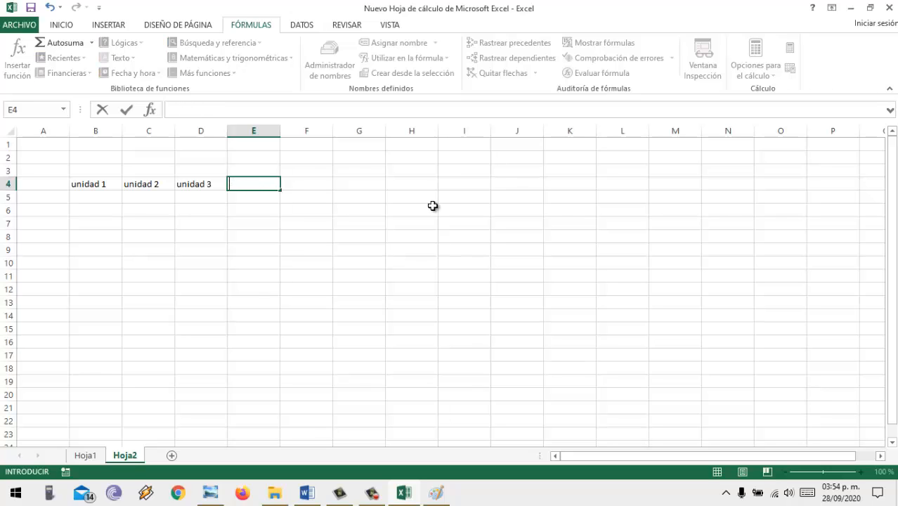
pyautogui.write('suma')
pyautogui.press('Return')
# Step: Enter the values 6, 8 and 10 in B5:D5 under the three unidad headings
pyautogui.click(98, 198)
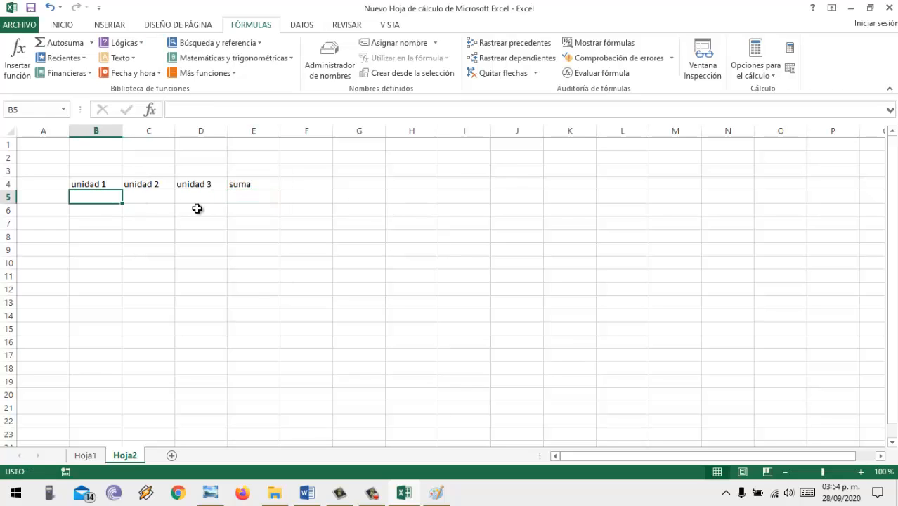
pyautogui.write('6')
pyautogui.press('Tab')
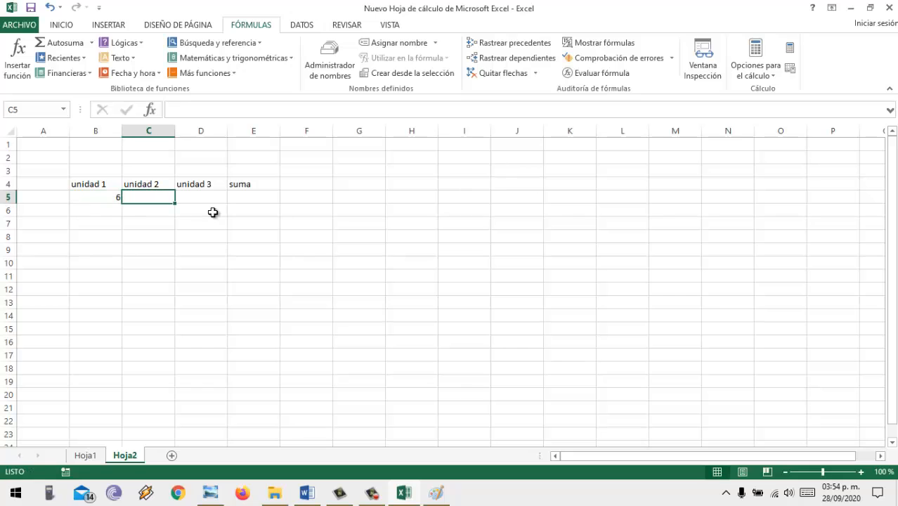
pyautogui.write('8')
pyautogui.press('Tab')
pyautogui.write('10')
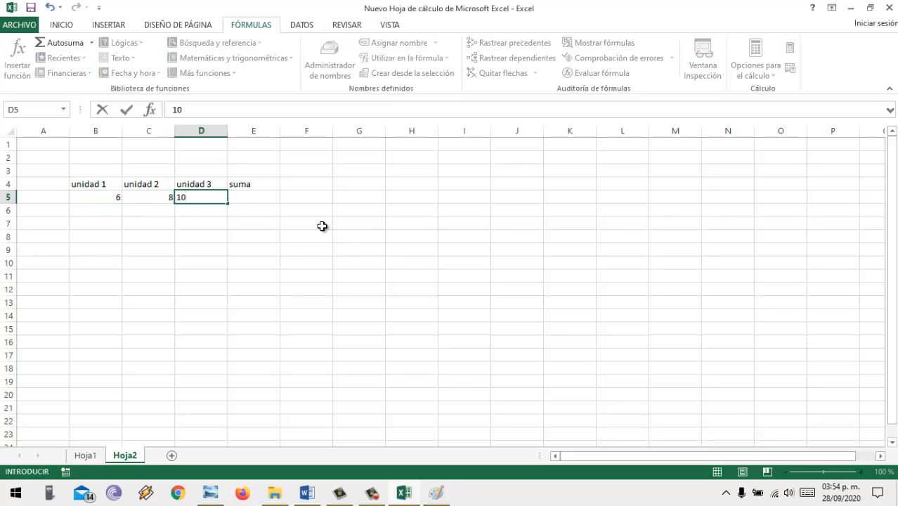
pyautogui.press('Tab')
# Step: Enter the formula =SUMA(B5:D5) in E5 to add the three unidad values
pyautogui.write('=')
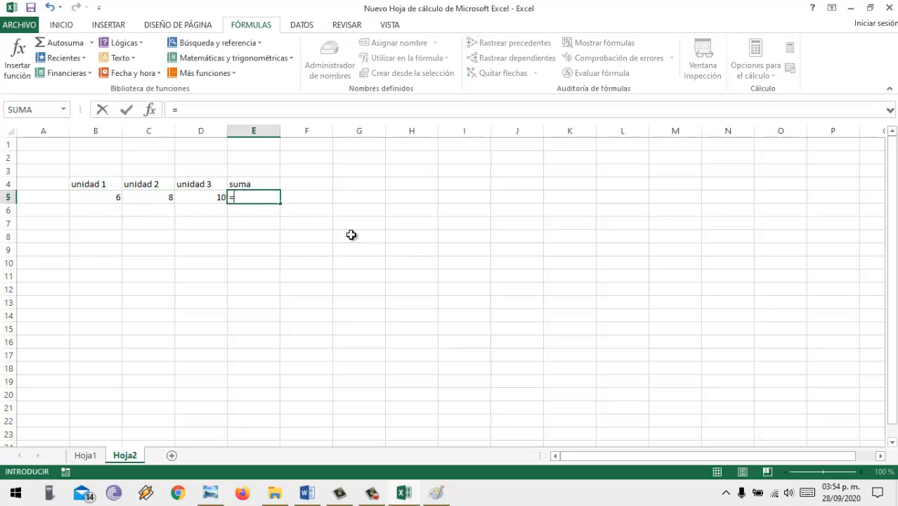
pyautogui.write('sum')
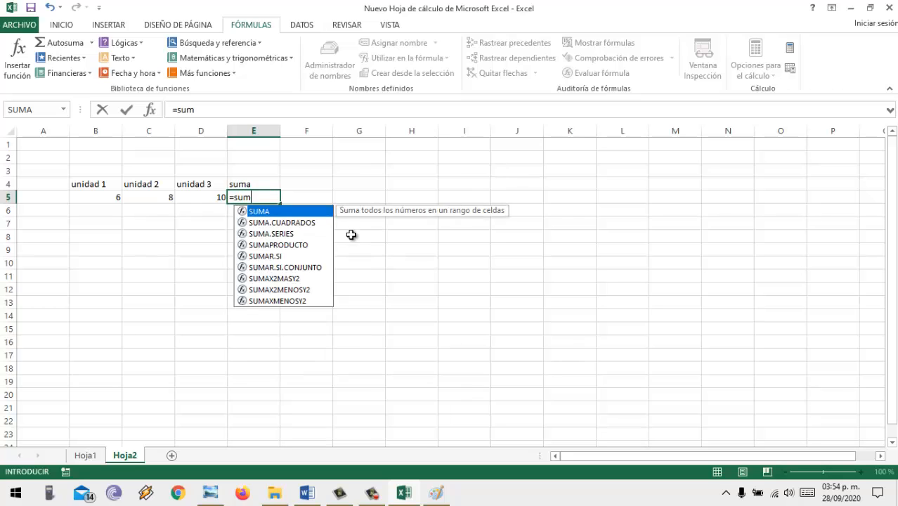
pyautogui.press('Tab')
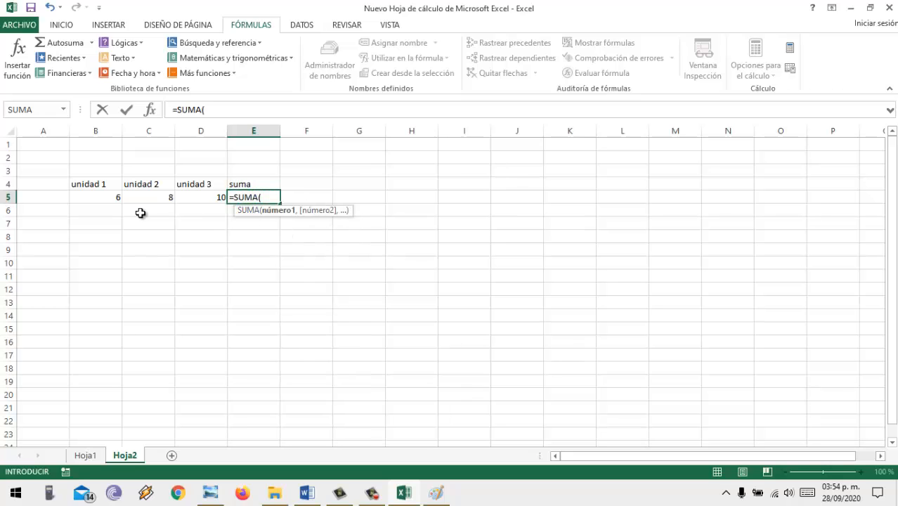
pyautogui.moveTo(102, 198); pyautogui.dragTo(200, 200)
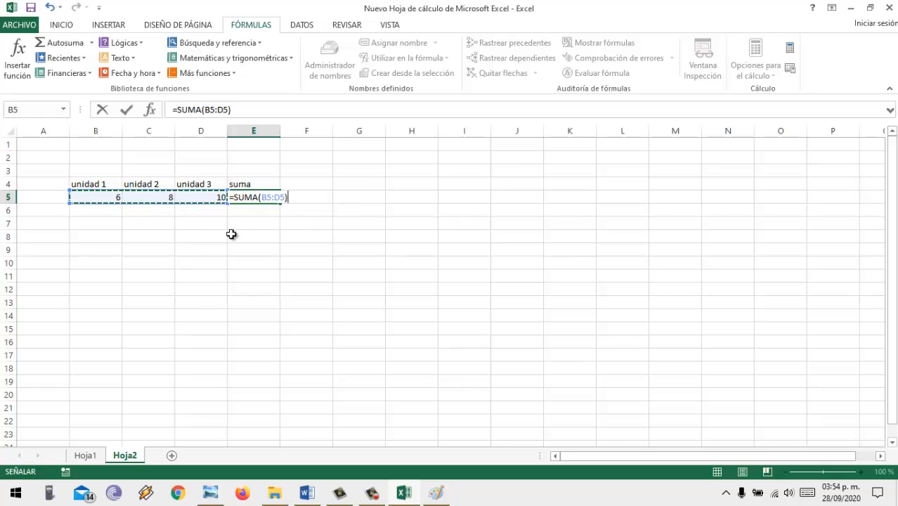
pyautogui.press('Return')
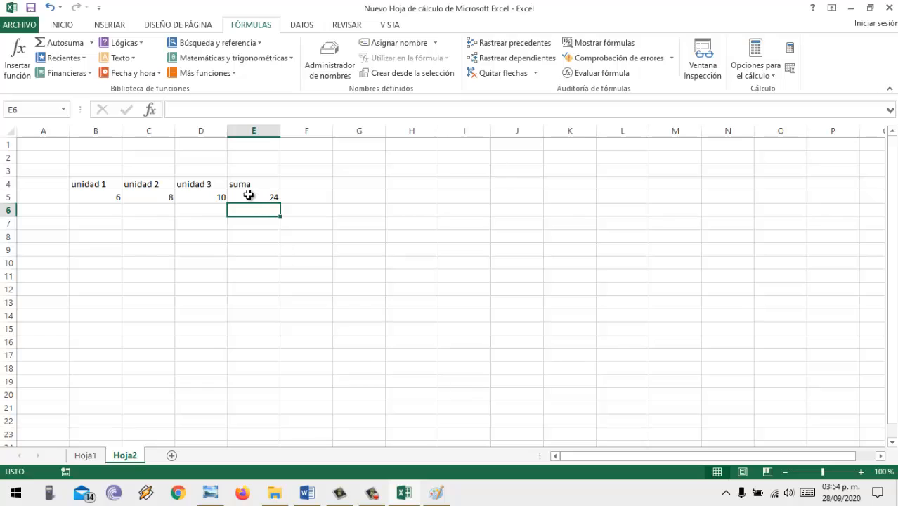
# Step: Enter the misspelled function formula =sum(B5:D5) in E8 and select that cell to review it
pyautogui.click(255, 234)
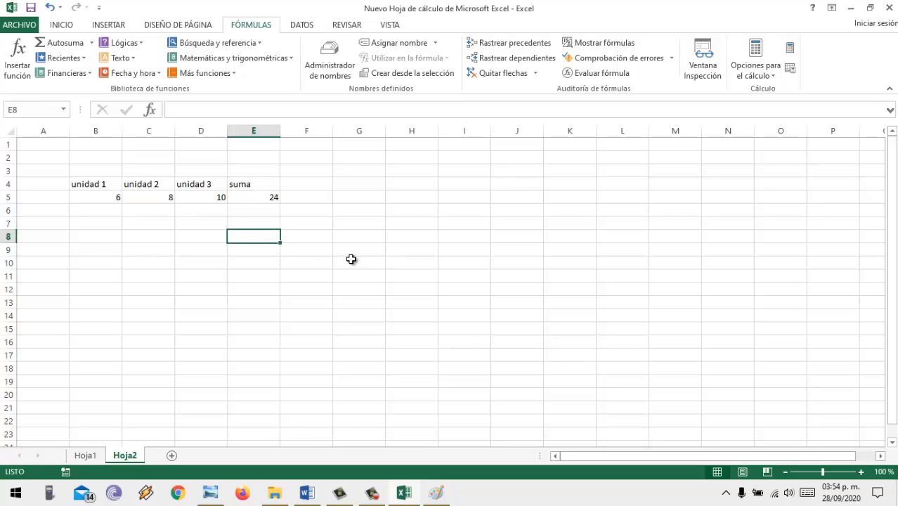
pyautogui.write('=sum')
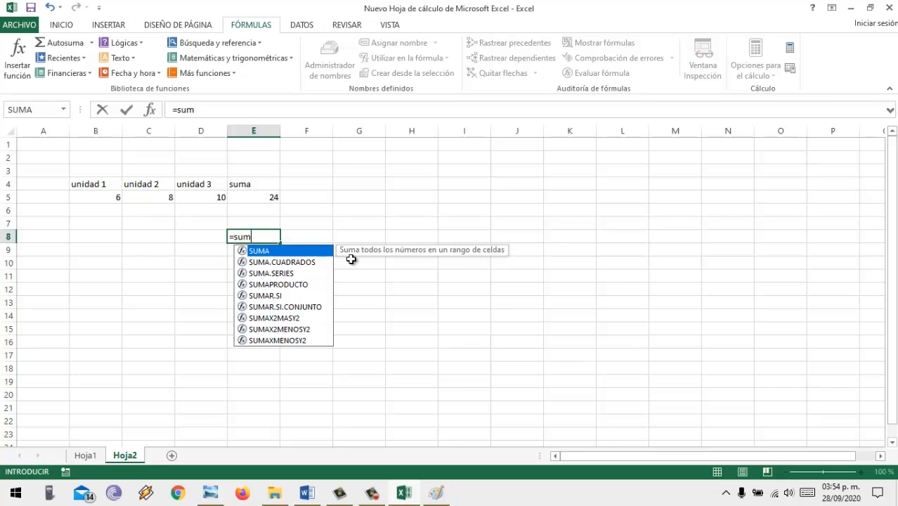
pyautogui.write('a(')
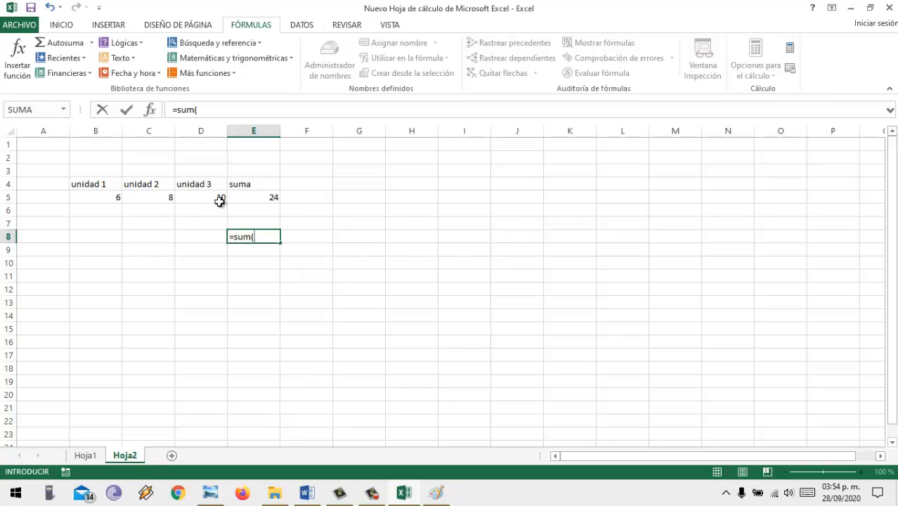
pyautogui.moveTo(109, 198); pyautogui.dragTo(205, 197)
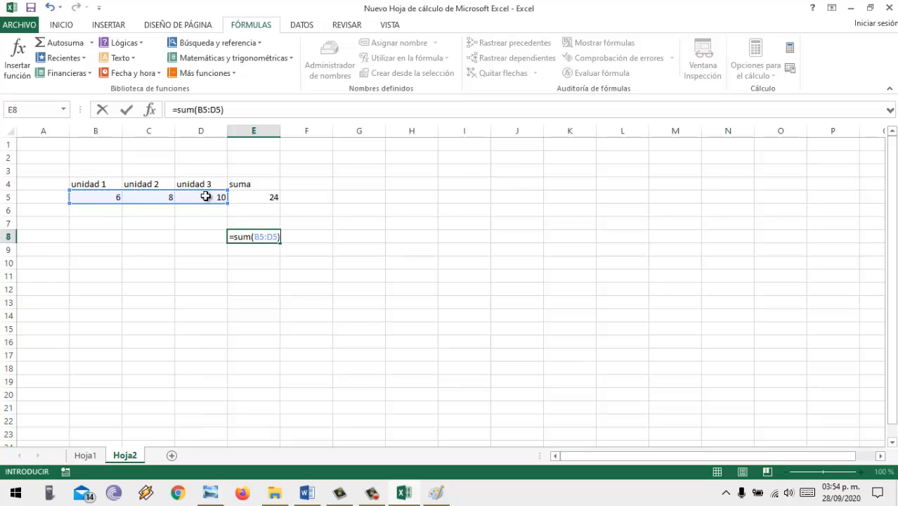
pyautogui.press('Return')
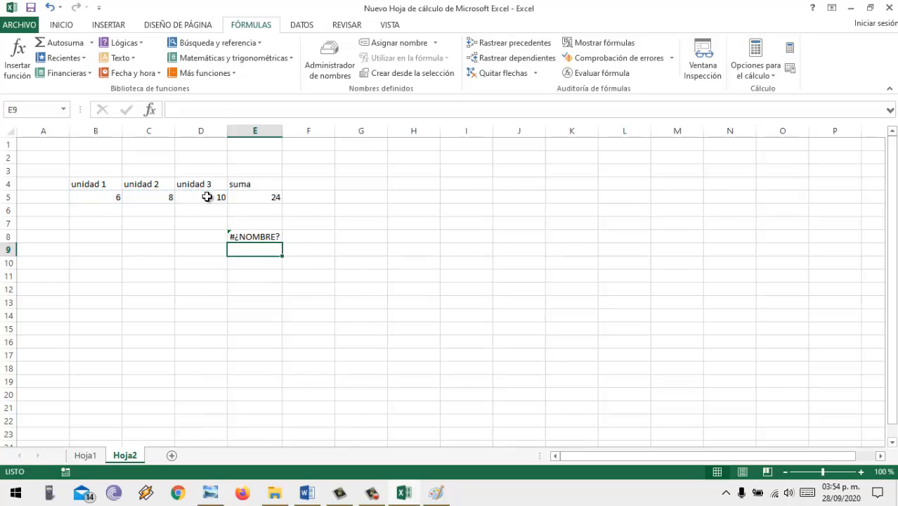
pyautogui.click(264, 236)
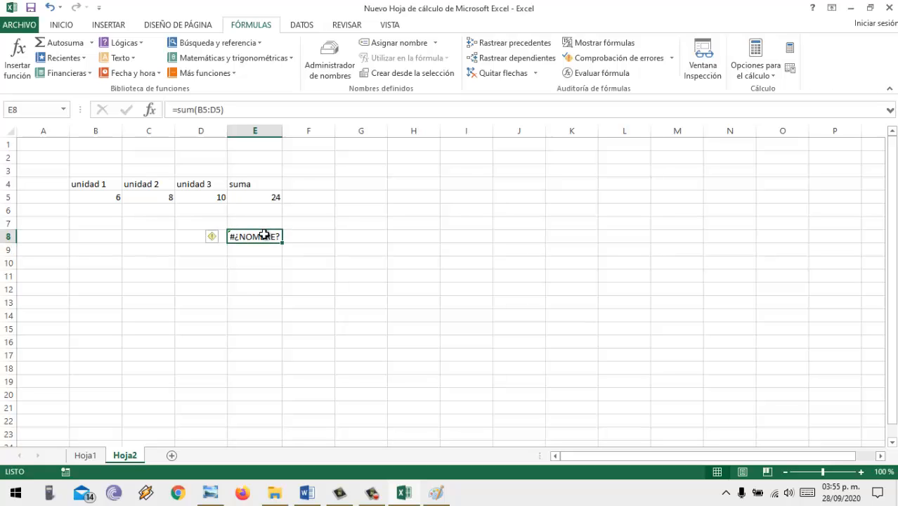
# Step: Add the heading promedio in F4, beside the suma heading
pyautogui.click(264, 236)
pyautogui.click(304, 184)
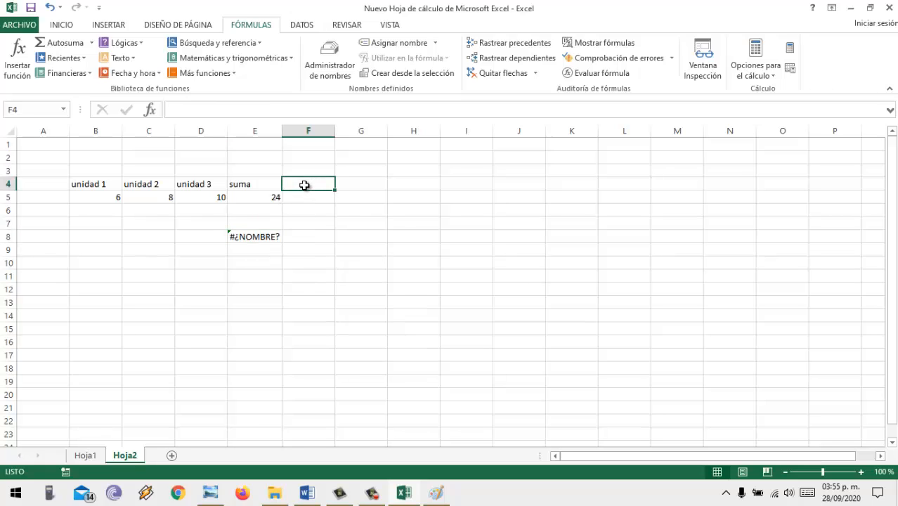
pyautogui.doubleClick(304, 185)
pyautogui.write('promedio')
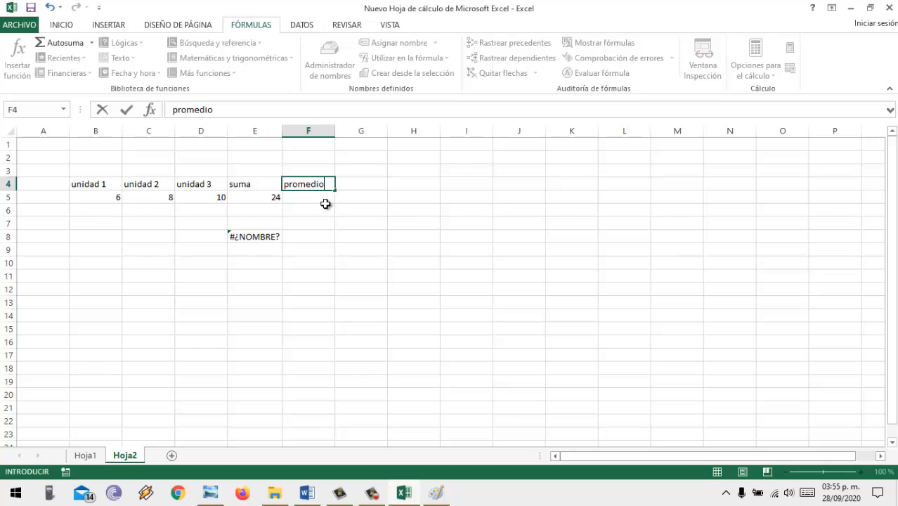
pyautogui.click(321, 203)
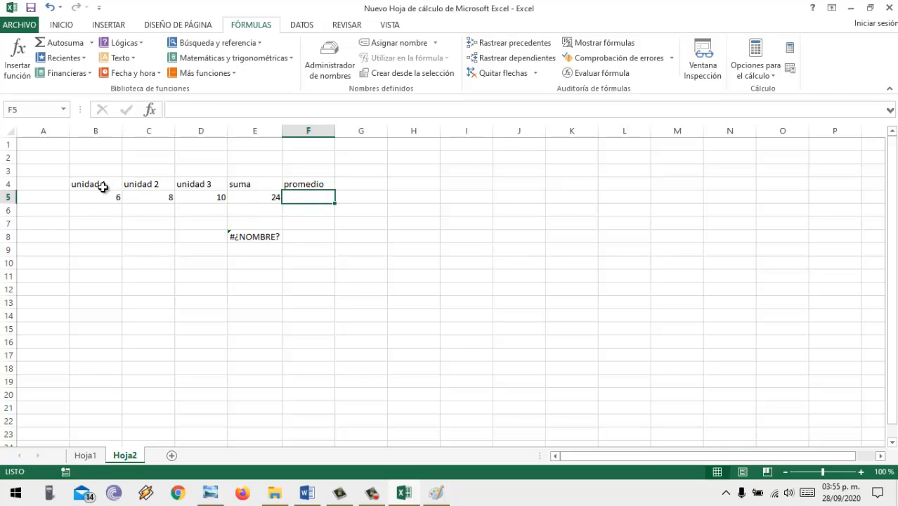
# Step: Center the values in B5:E5 horizontally
pyautogui.moveTo(109, 196); pyautogui.dragTo(255, 196)
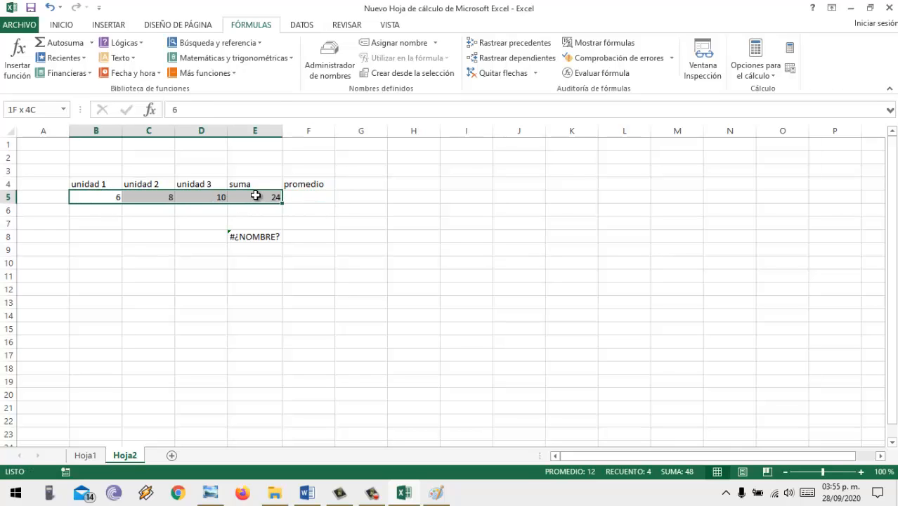
pyautogui.click(66, 25)
pyautogui.click(221, 70)
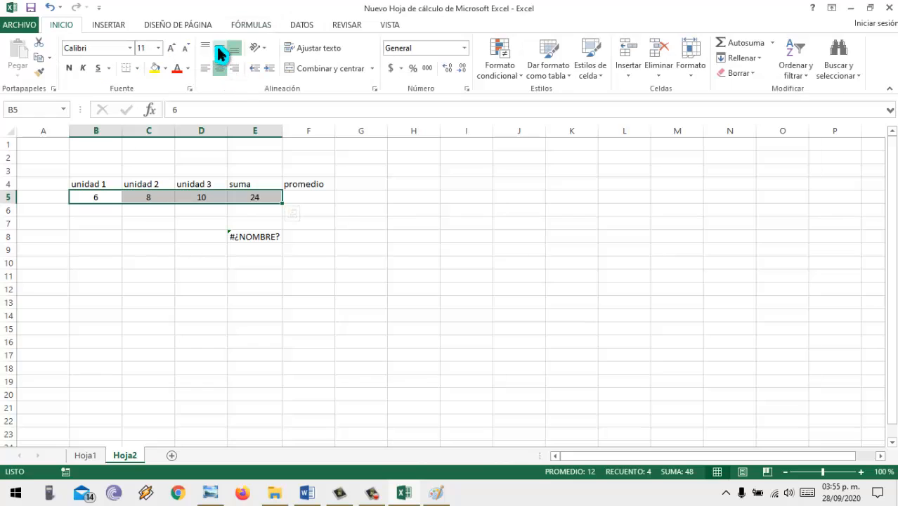
# Step: Enter the formula =PROMEDIO(B5:D5) in F5 to average the three unidad values
pyautogui.click(309, 196)
pyautogui.write('=')
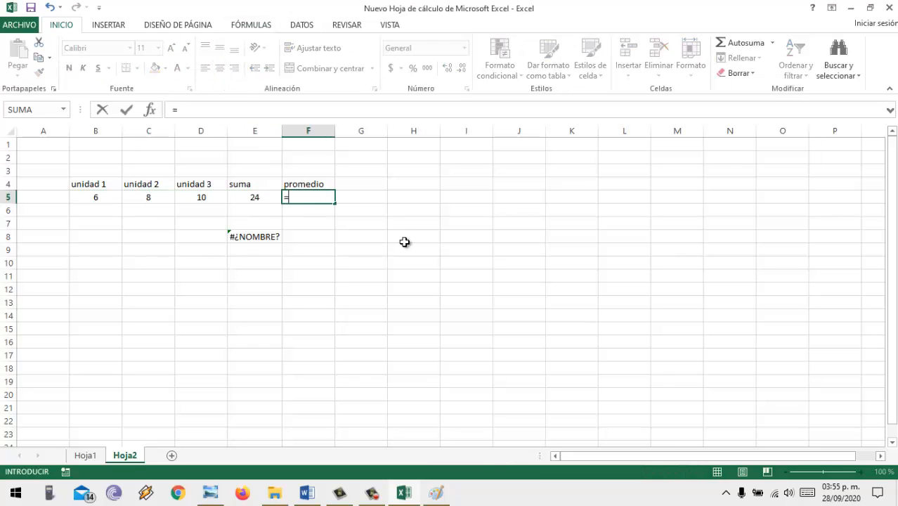
pyautogui.write('pro')
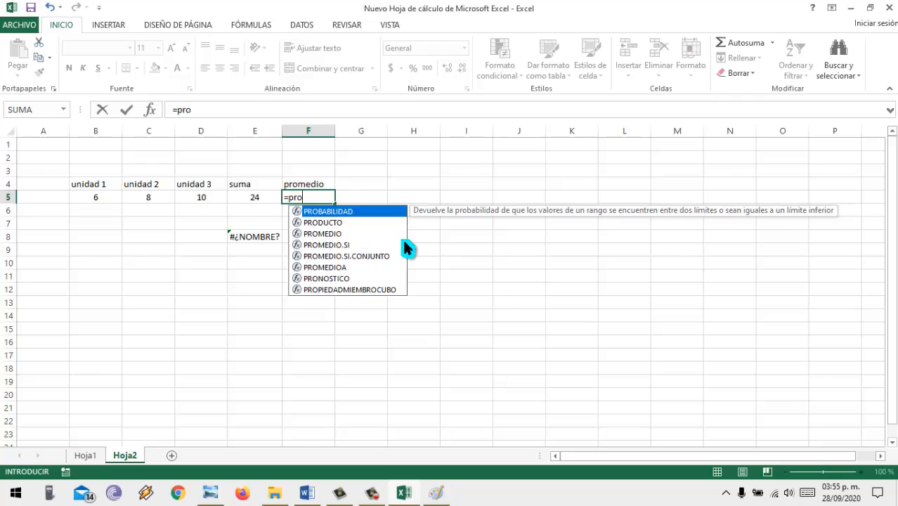
pyautogui.write('medio')
pyautogui.press('Tab')
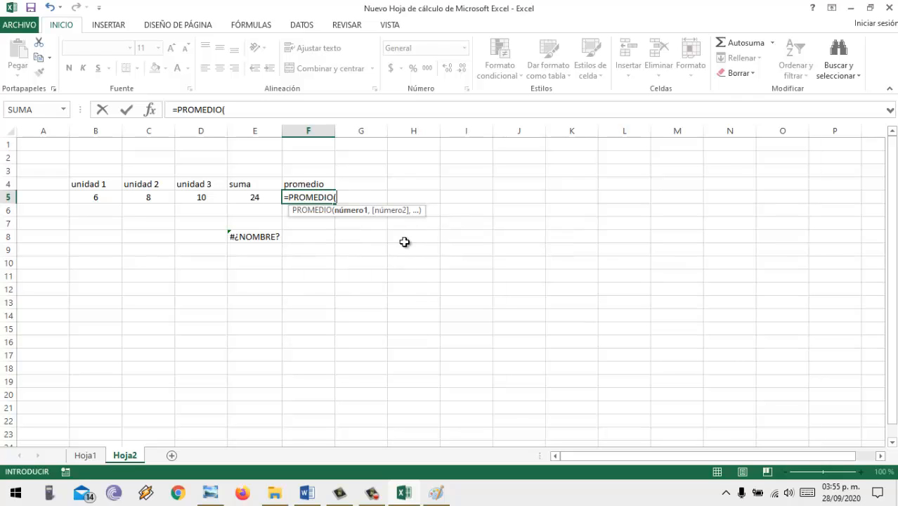
pyautogui.moveTo(98, 198); pyautogui.dragTo(199, 198)
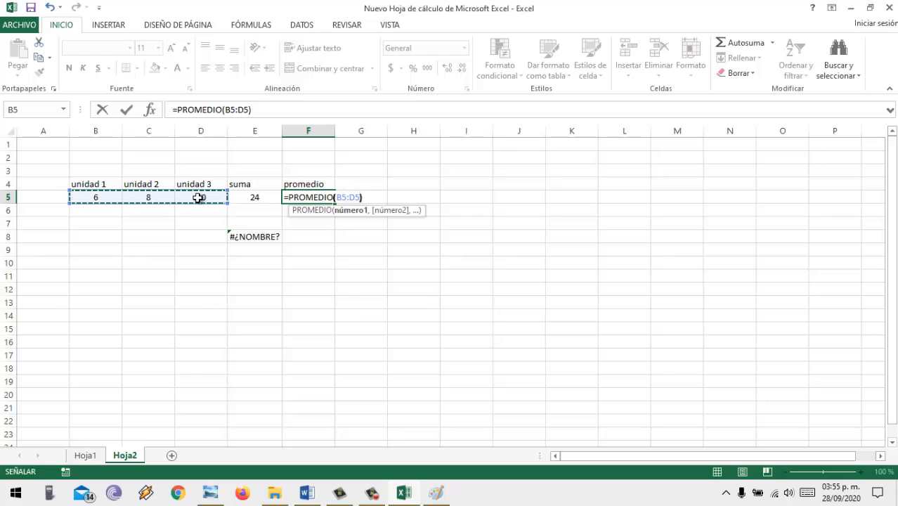
pyautogui.press('Return')
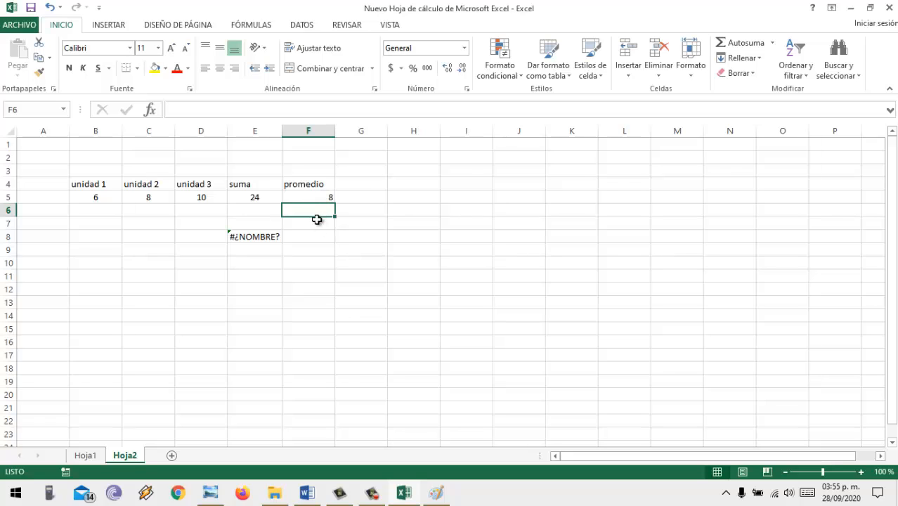
# Step: Enter the deliberately misspelled formula =prommmedio(B5:D5) in F6
pyautogui.write('=prom')
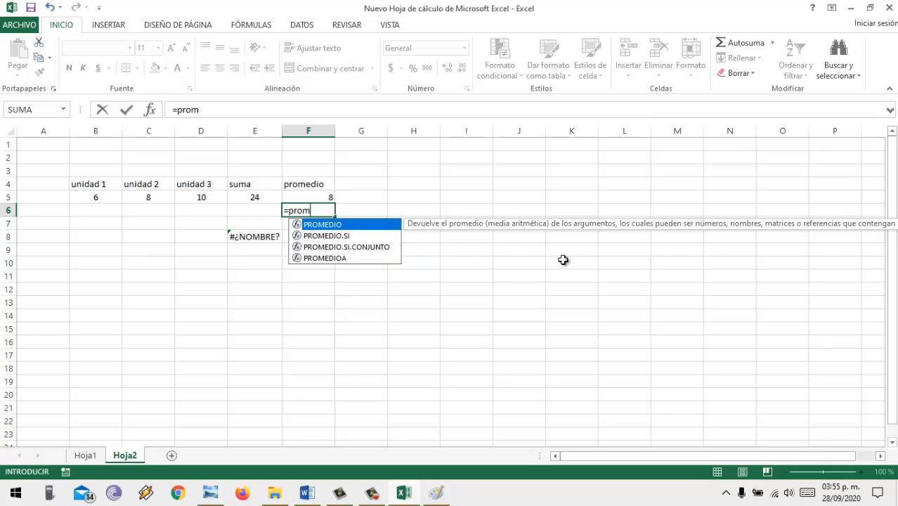
pyautogui.write('mmedio(')
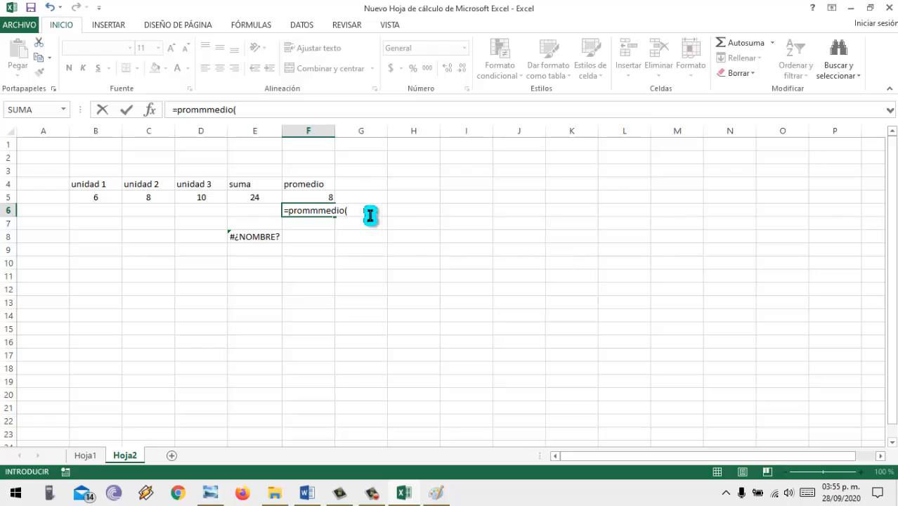
pyautogui.moveTo(98, 196); pyautogui.dragTo(194, 197)
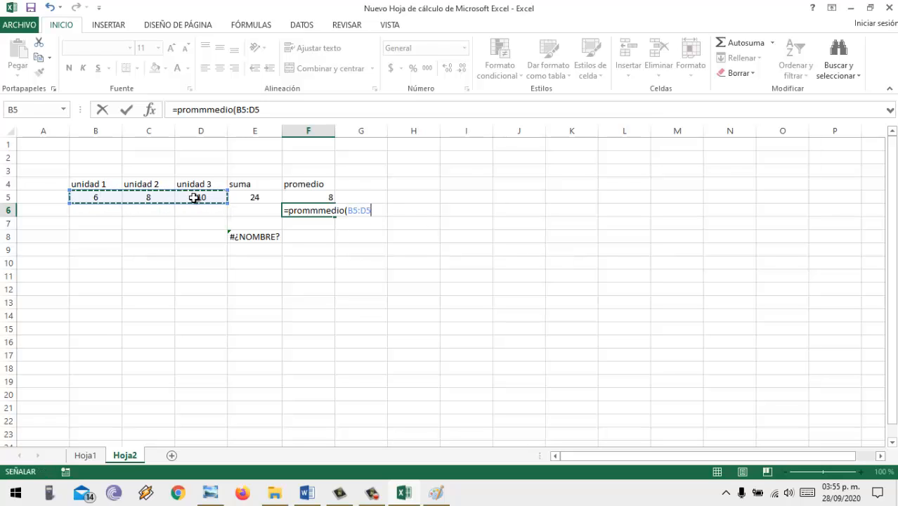
pyautogui.write(')')
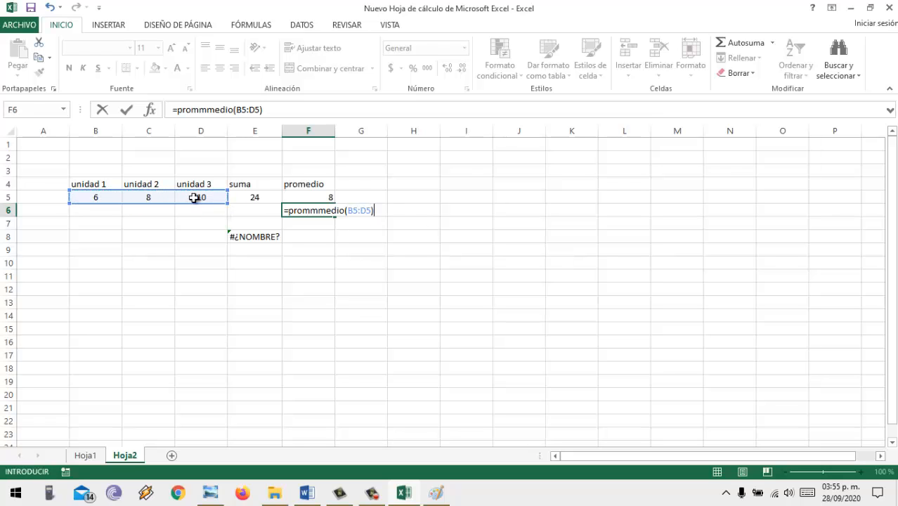
pyautogui.press('Return')
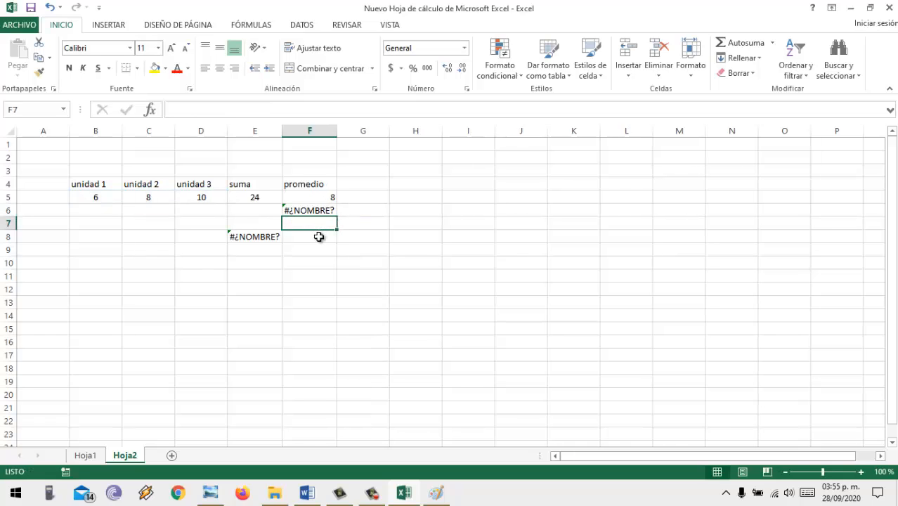
# Step: Switch to the Recordatorio document in Word and read the #¡NUM! error explanation with its POTENCIA example
pyautogui.click(307, 492)
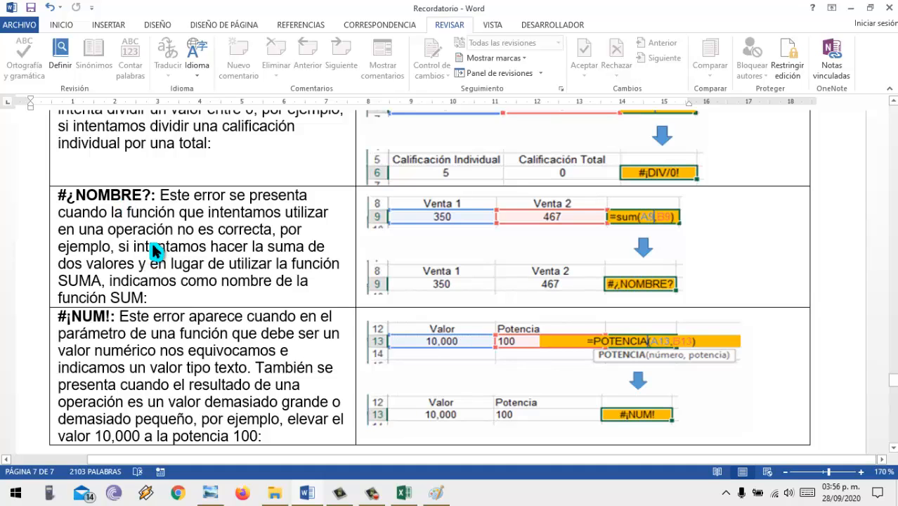
pyautogui.scroll(-1, 154, 250)
pyautogui.scroll(-1, 156, 247)
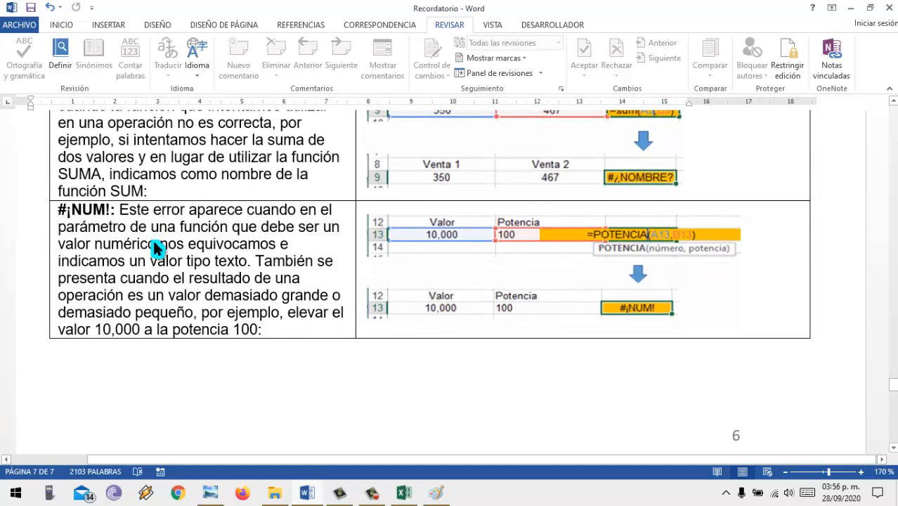
pyautogui.scroll(-1, 156, 247)
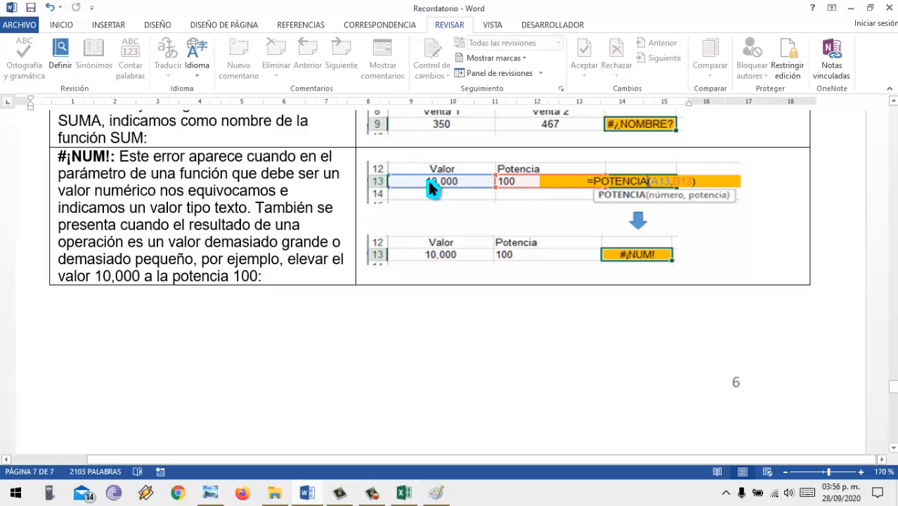
# Step: Switch back to the Excel workbook, add a new sheet and enter potencia in its cell D4
pyautogui.click(403, 494)
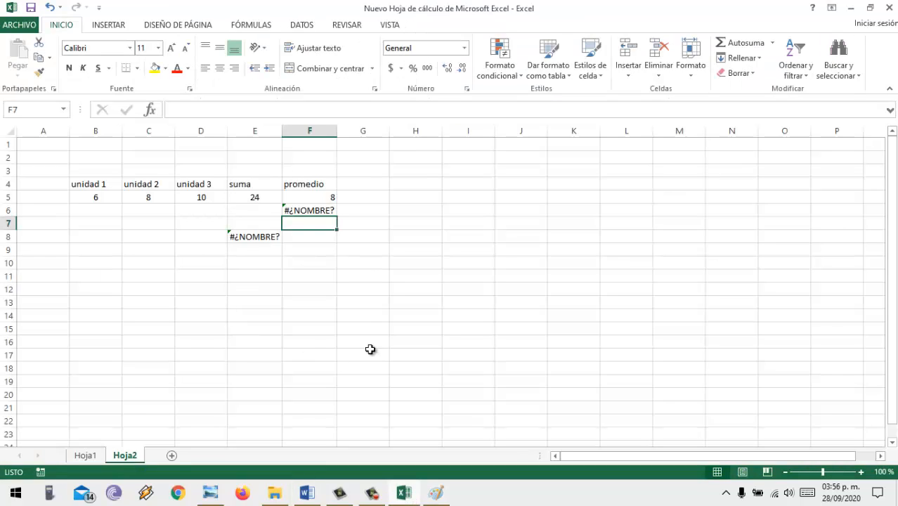
pyautogui.click(172, 456)
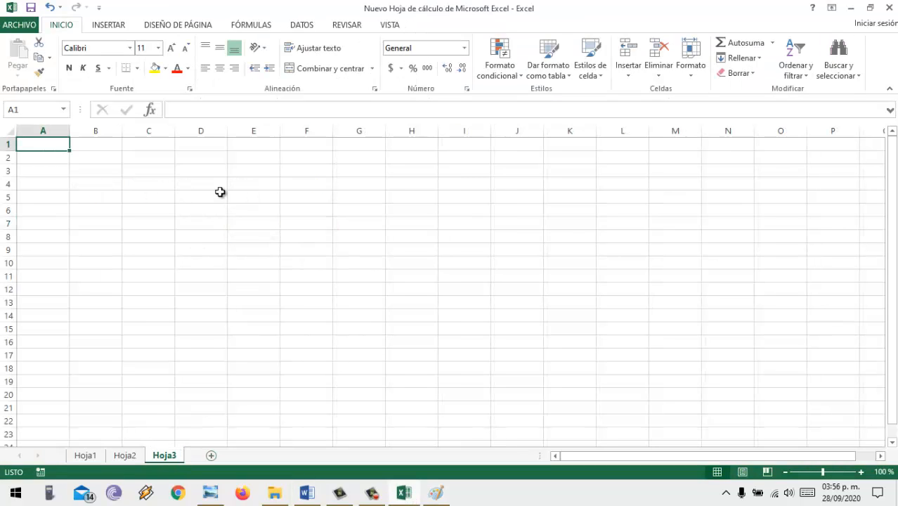
pyautogui.click(216, 186)
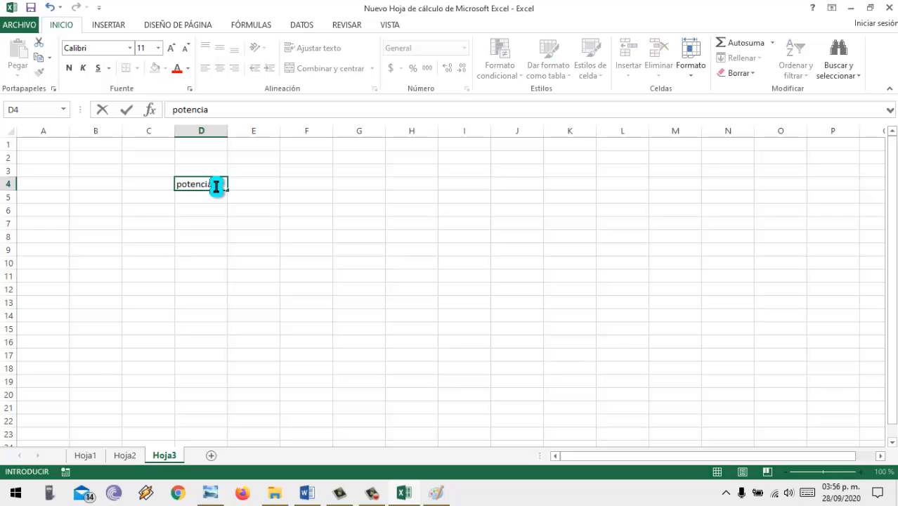
pyautogui.click(290, 275)
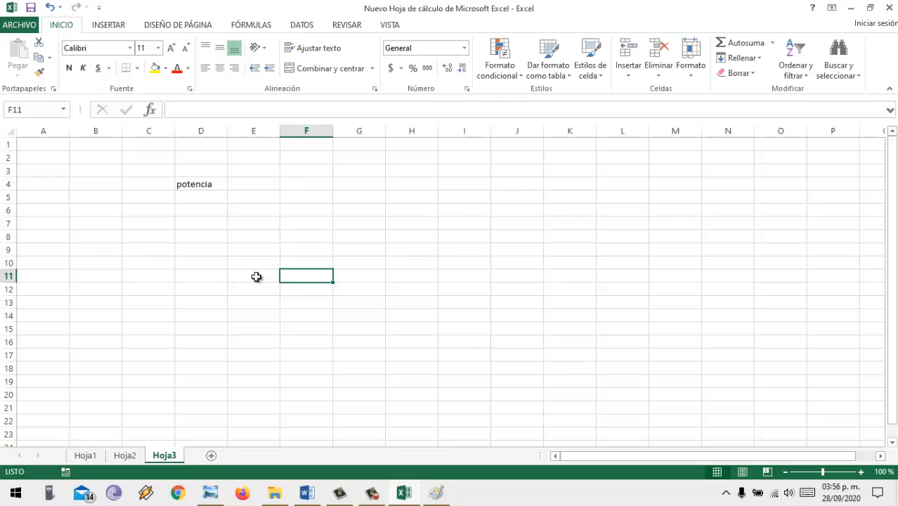
# Step: Enter the headings valor in D10, potencia in E10 and resultado in G10
pyautogui.click(210, 262)
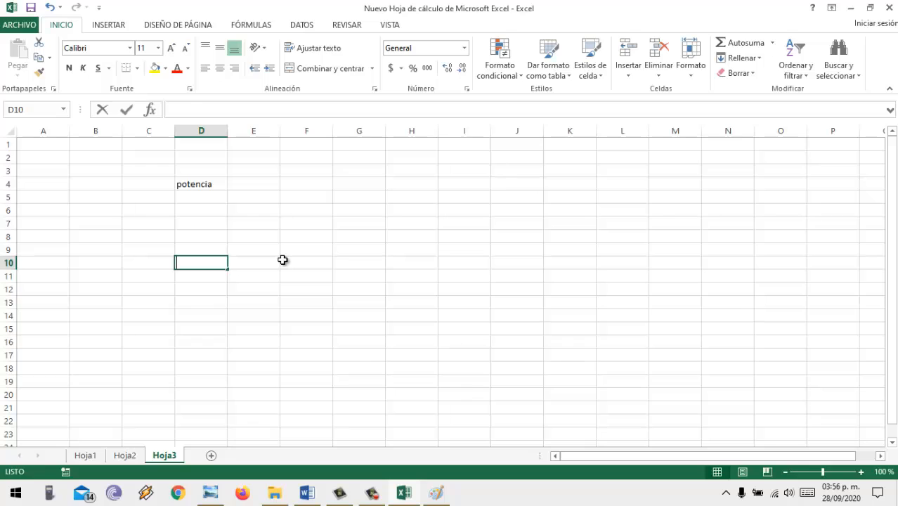
pyautogui.write('valor')
pyautogui.press('Tab')
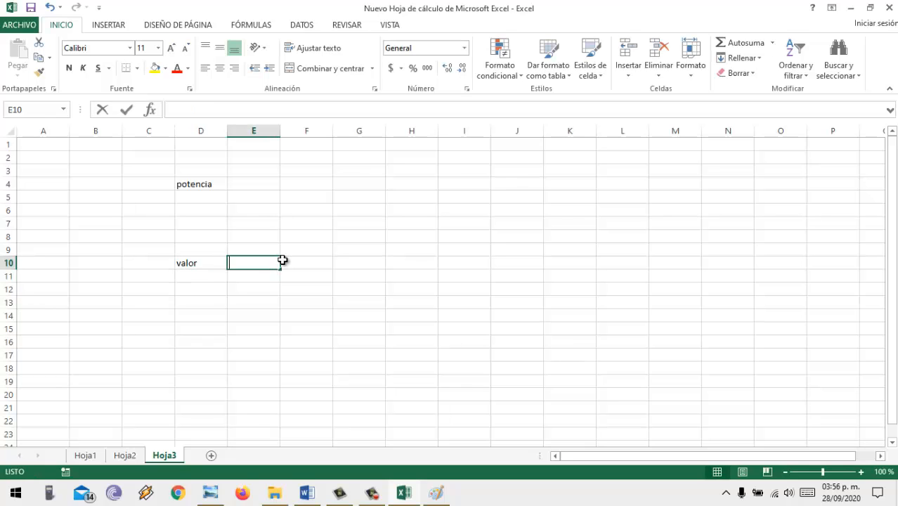
pyautogui.write('potencia')
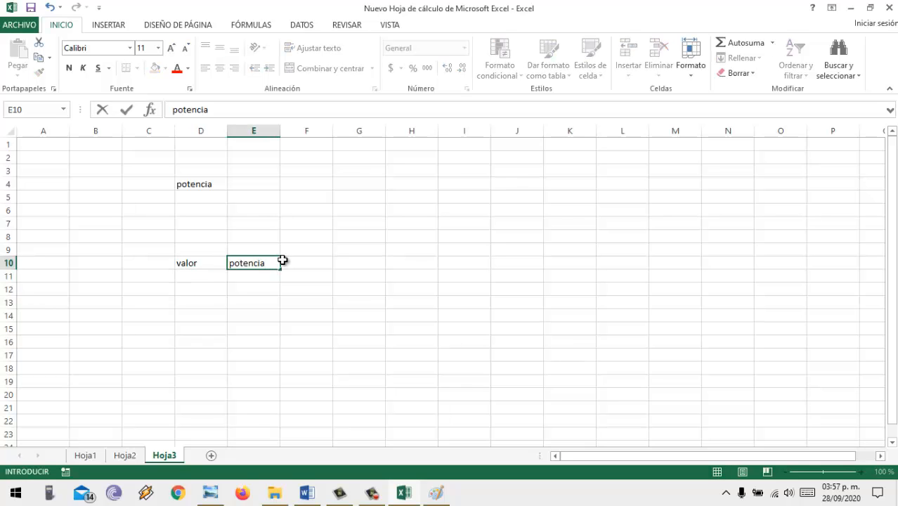
pyautogui.click(358, 261)
pyautogui.write('tre')
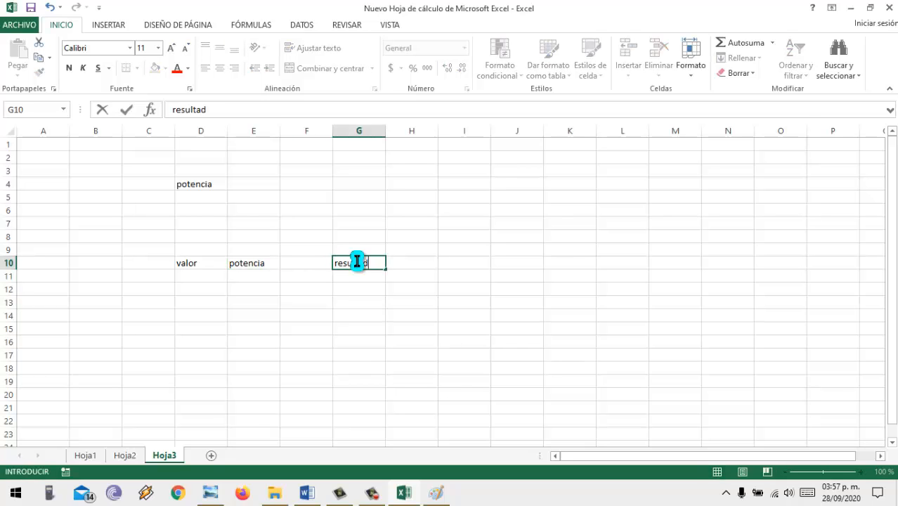
# Step: Enter 8 in D11 under valor and 5 in E11 under potencia
pyautogui.click(204, 276)
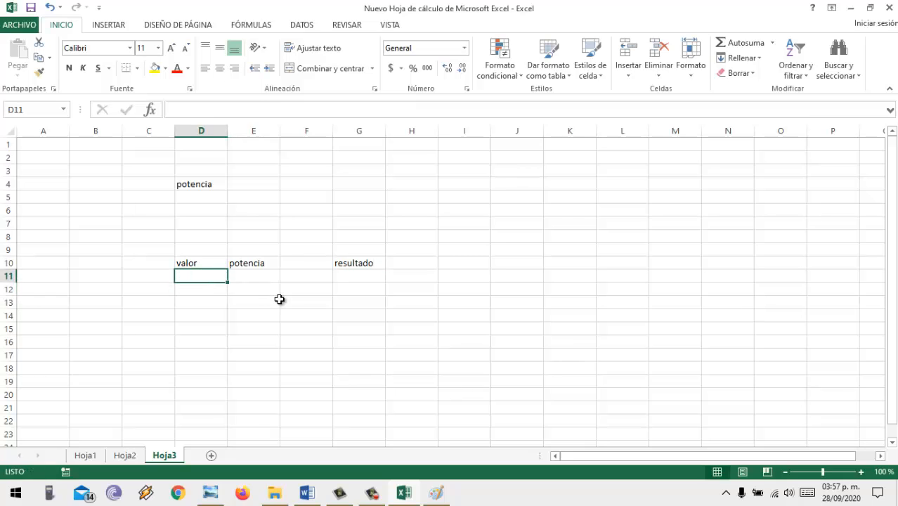
pyautogui.write('8')
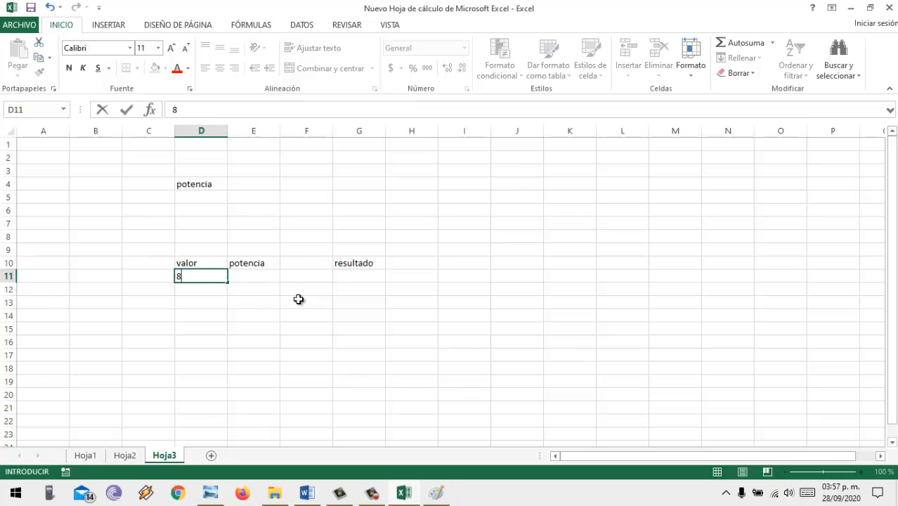
pyautogui.click(266, 278)
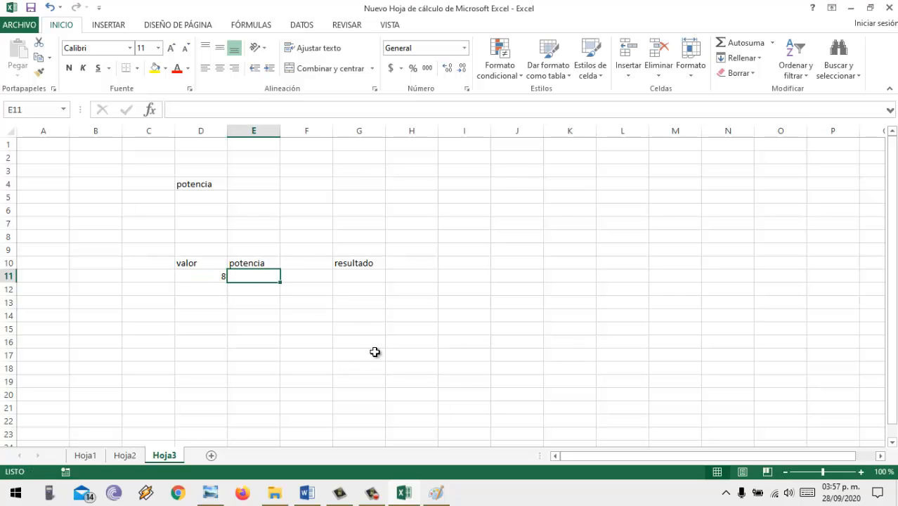
pyautogui.write('5')
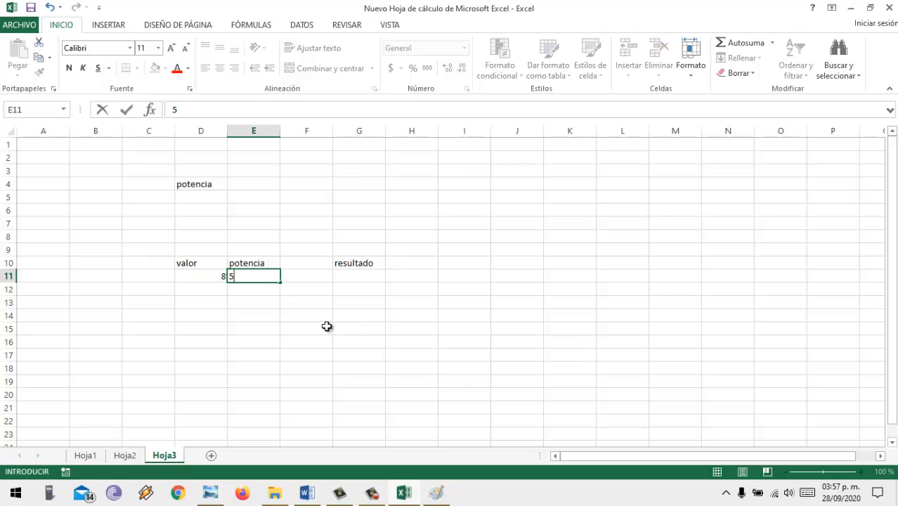
# Step: Enter =POTENCIA(D11,E11) in G11 under resultado and widen column G
pyautogui.click(353, 275)
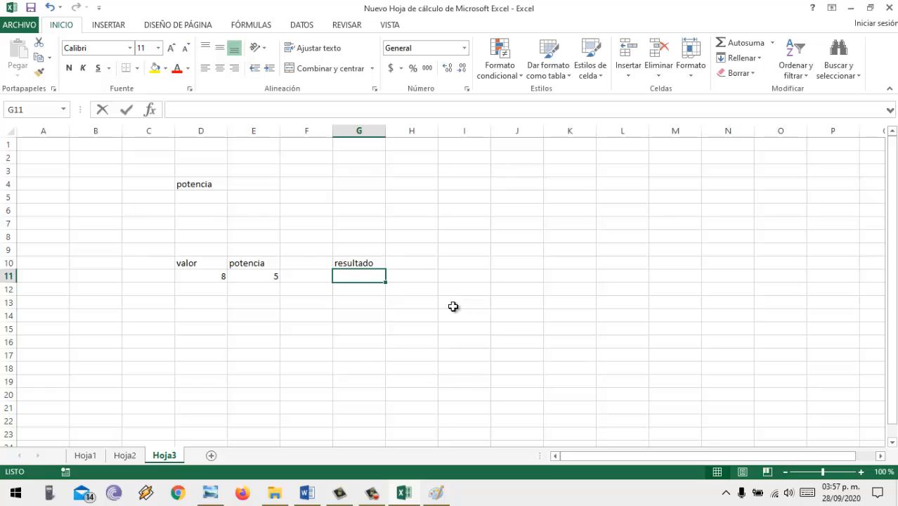
pyautogui.write('=pote')
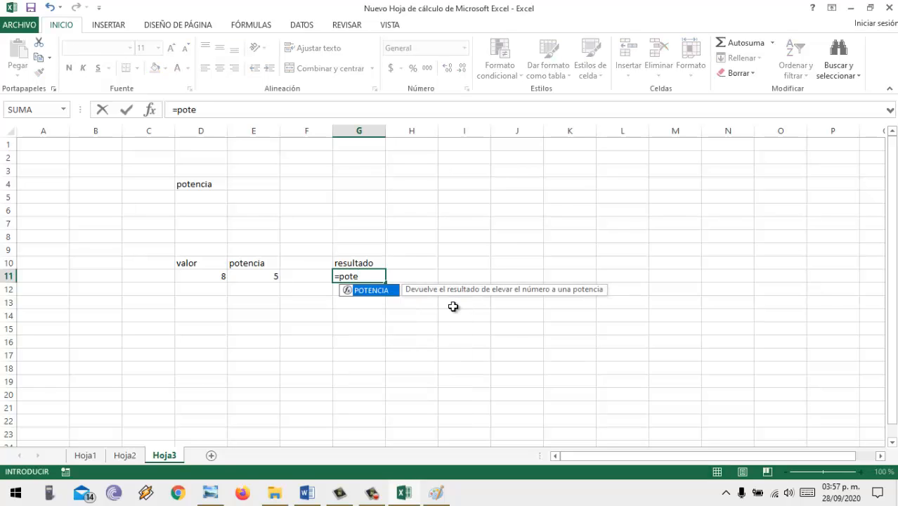
pyautogui.press('Tab')
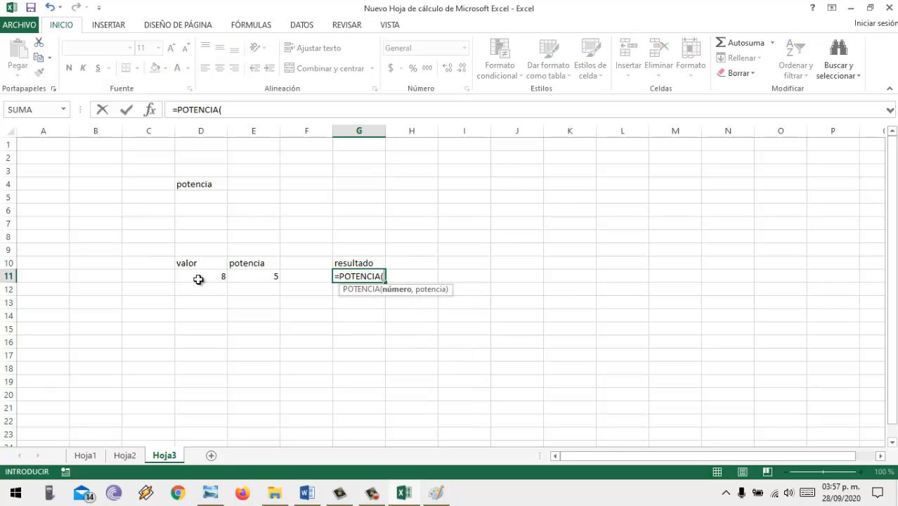
pyautogui.click(198, 279)
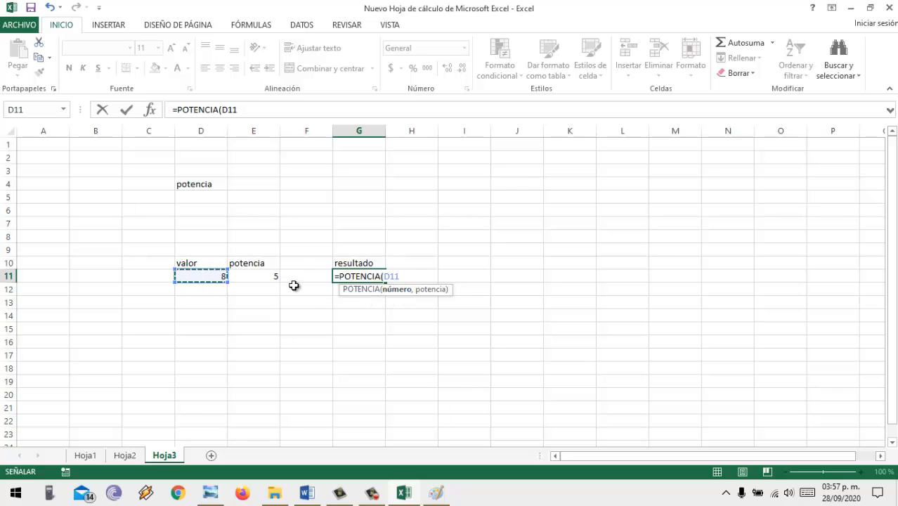
pyautogui.write(',')
pyautogui.click(267, 279)
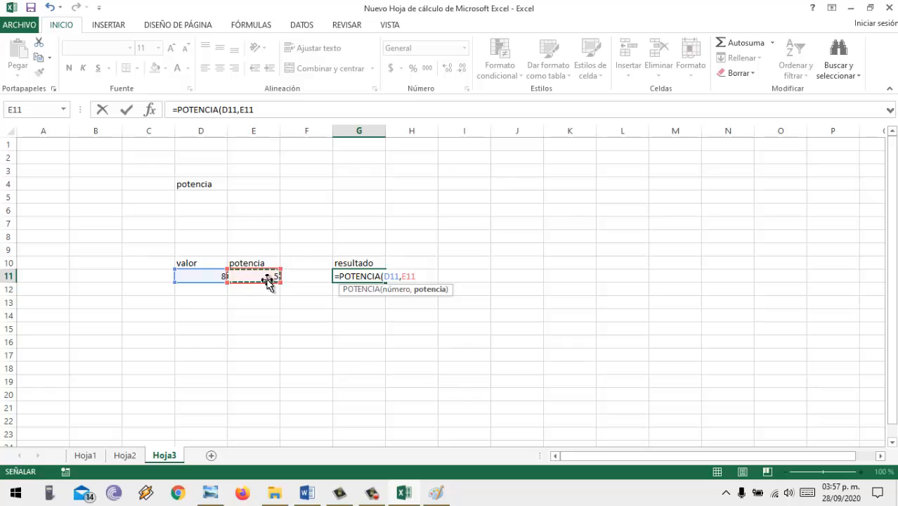
pyautogui.press('Return')
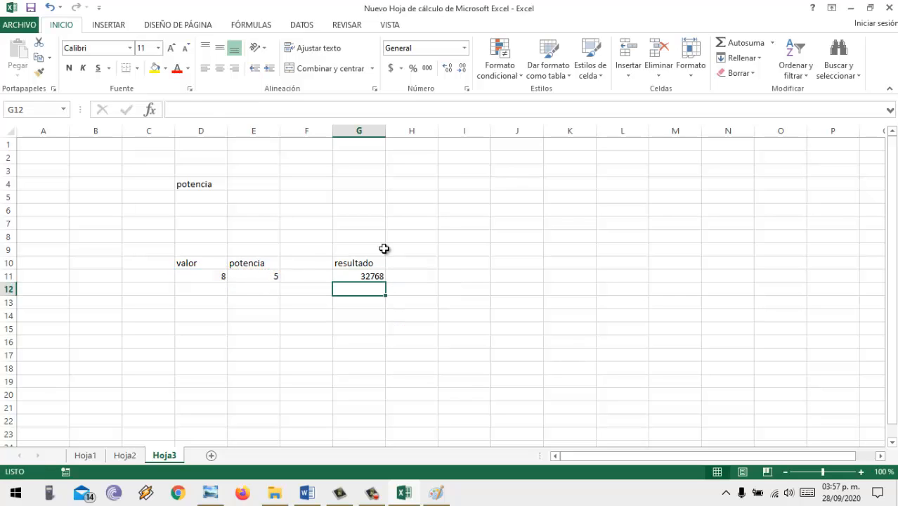
pyautogui.moveTo(385, 130); pyautogui.dragTo(423, 131)
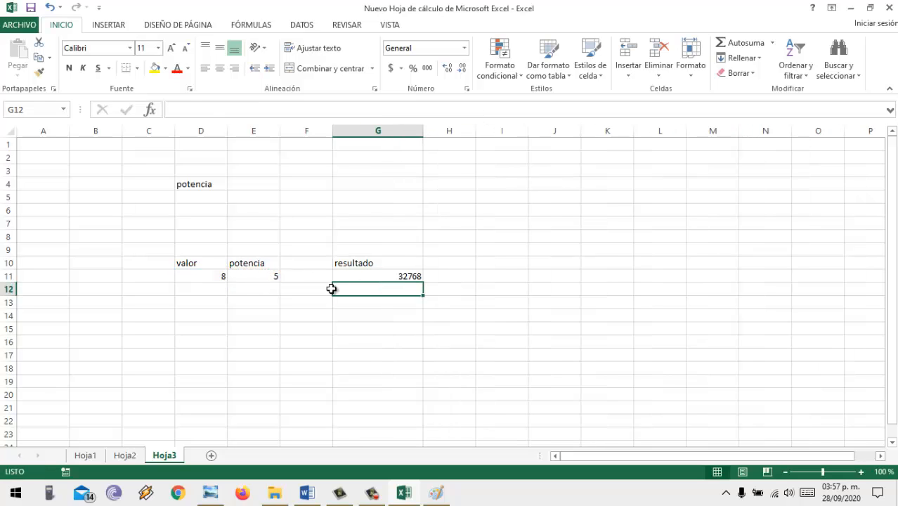
# Step: Set the exponent in E11 to 848464684 and inspect the POTENCIA result in G11
pyautogui.click(251, 277)
pyautogui.click(197, 281)
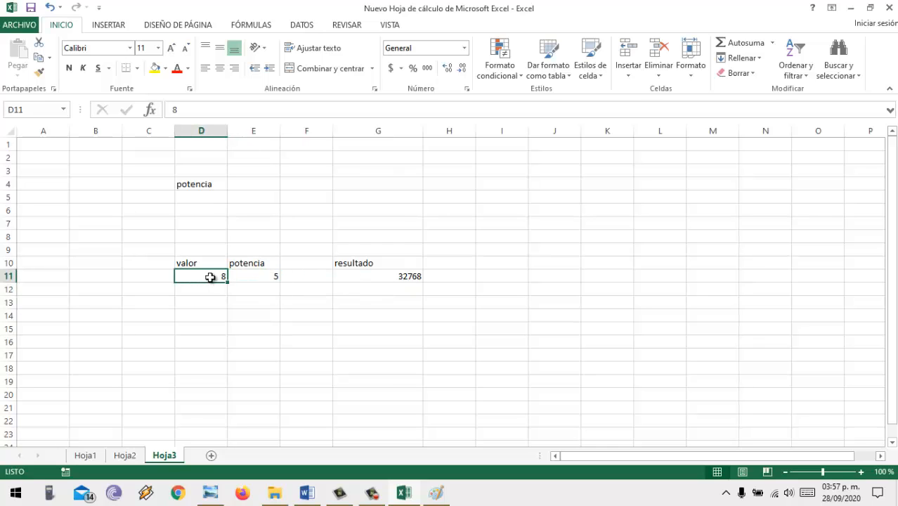
pyautogui.click(254, 276)
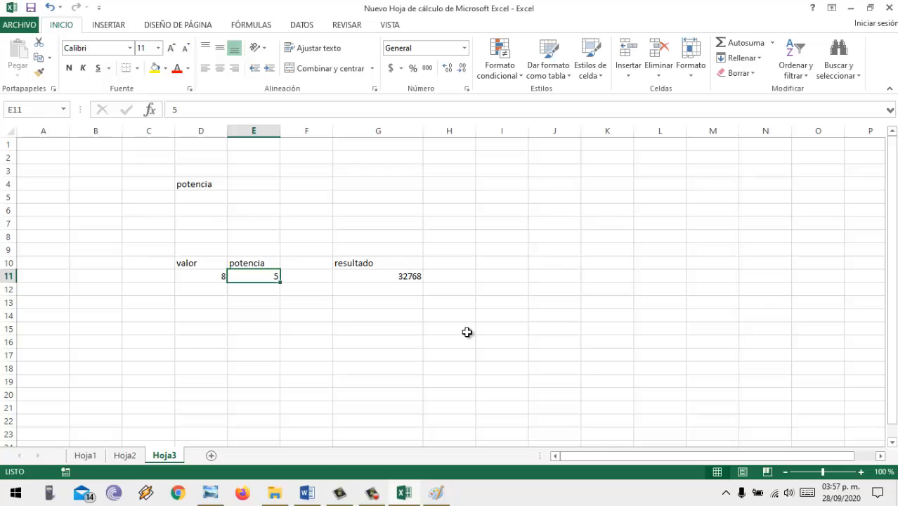
pyautogui.write('848464684')
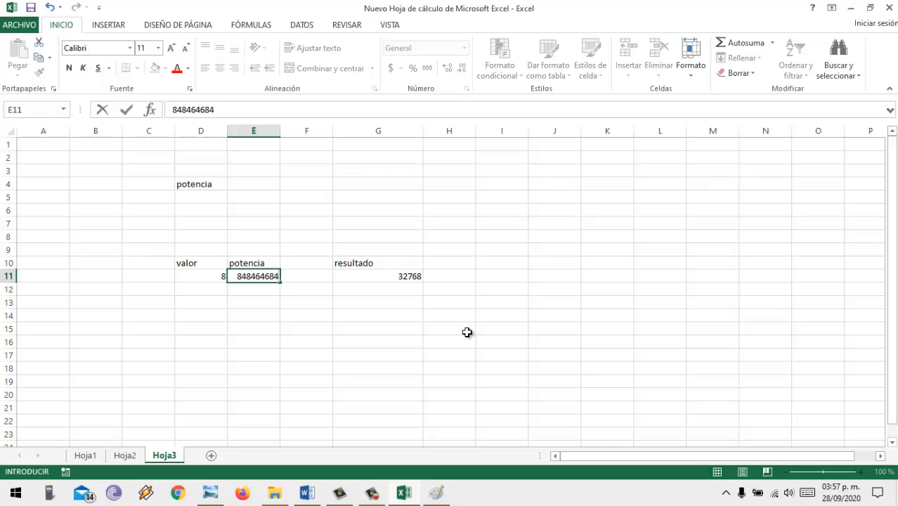
pyautogui.press('Return')
pyautogui.click(389, 278)
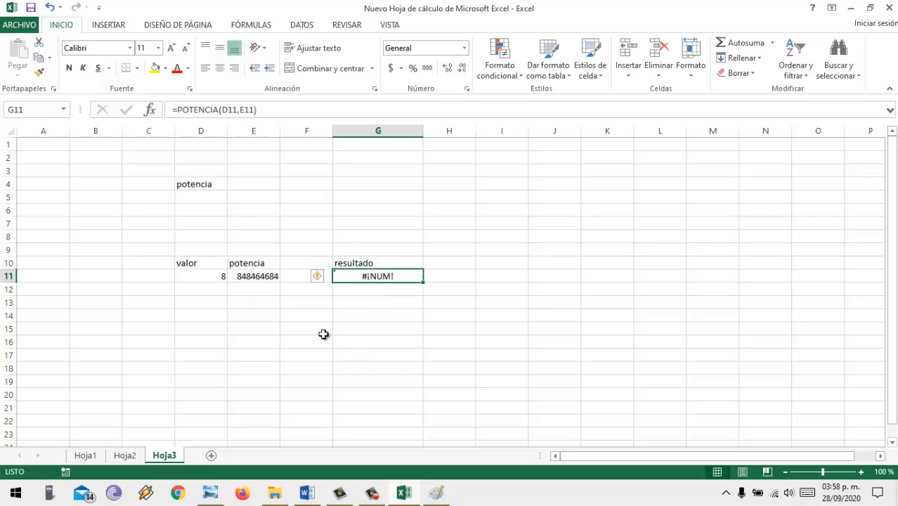
# Step: Enter the heading raiz in G14
pyautogui.click(376, 319)
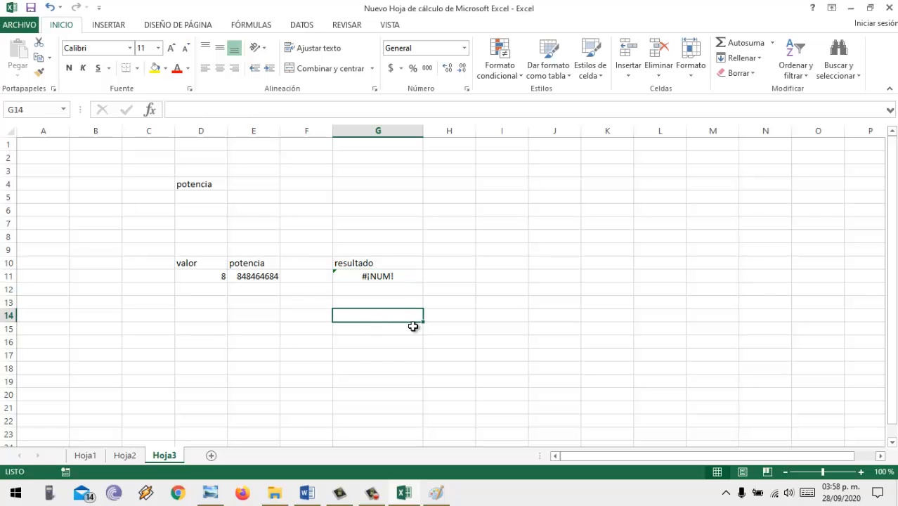
pyautogui.write('raiz')
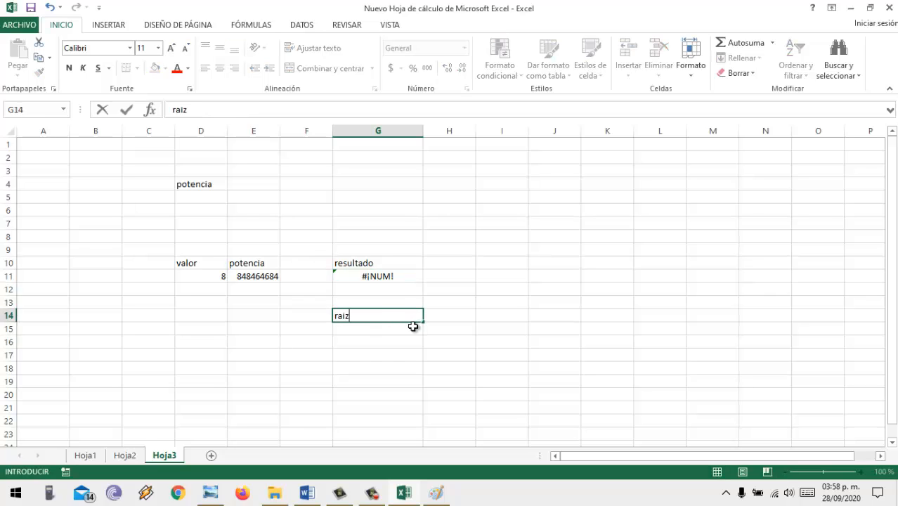
pyautogui.press('Return')
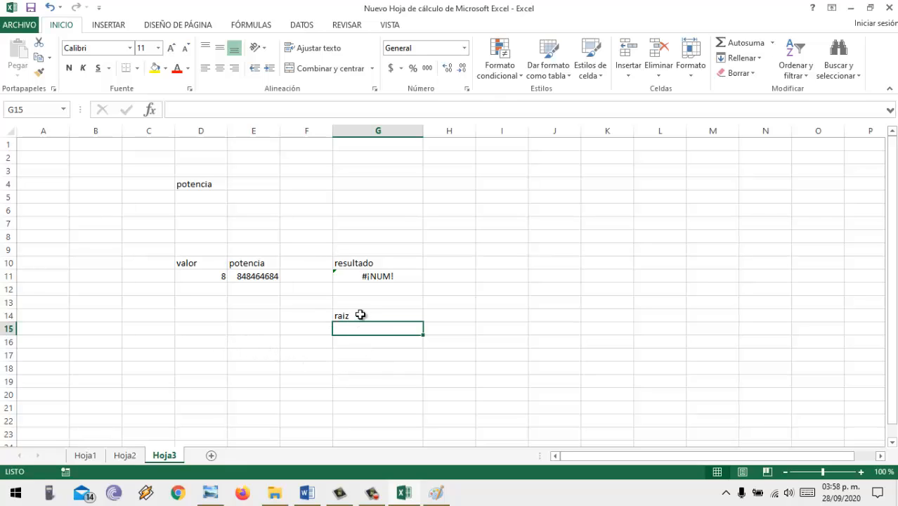
# Step: Switch to Paint and draw a square root of a minus sign and question mark, followed by an equals sign and a crossed-out symbol
pyautogui.click(436, 492)
pyautogui.moveTo(336, 274)
pyautogui.mouseDown()
pyautogui.moveTo(346, 176)
pyautogui.moveTo(406, 185)
pyautogui.mouseUp()
pyautogui.moveTo(375, 232)
pyautogui.mouseDown()
pyautogui.moveTo(409, 227)
pyautogui.moveTo(447, 191)
pyautogui.moveTo(442, 227)
pyautogui.mouseUp()
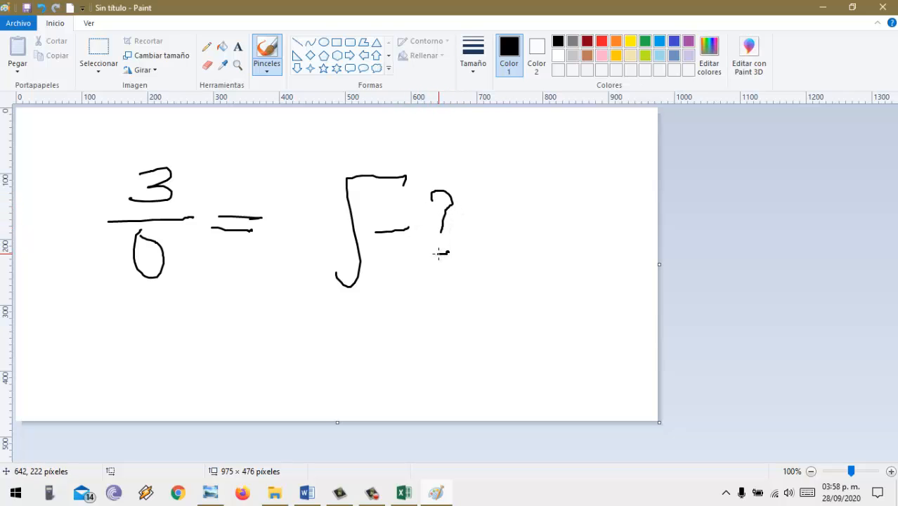
pyautogui.moveTo(505, 220); pyautogui.dragTo(549, 220)
pyautogui.moveTo(516, 212)
pyautogui.mouseDown()
pyautogui.moveTo(605, 207)
pyautogui.moveTo(608, 219)
pyautogui.moveTo(542, 256)
pyautogui.mouseUp()
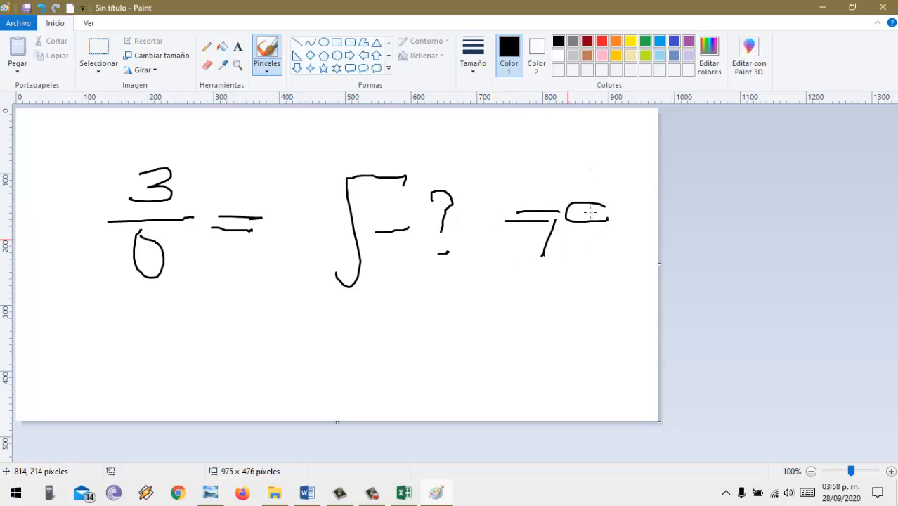
pyautogui.moveTo(602, 176); pyautogui.dragTo(554, 247)
pyautogui.moveTo(567, 215); pyautogui.dragTo(605, 213)
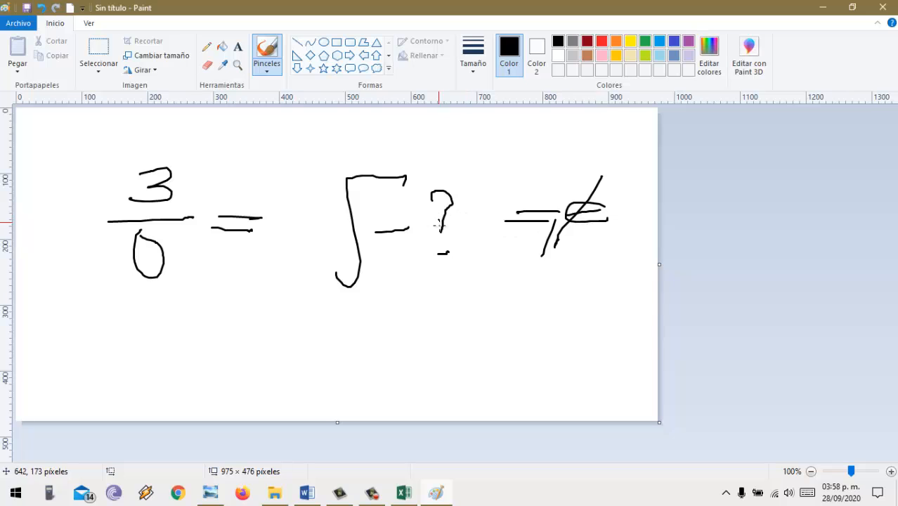
# Step: Switch back to the Excel workbook and enter 8 in E15
pyautogui.click(412, 495)
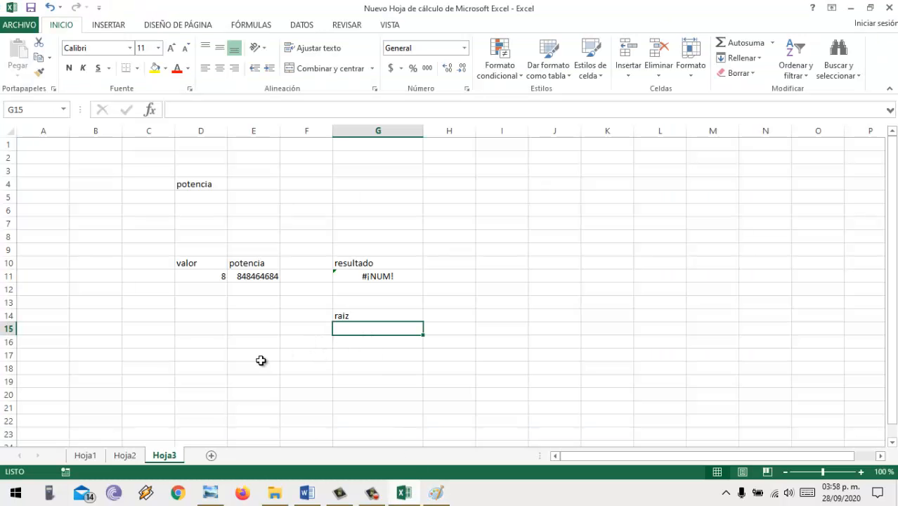
pyautogui.click(256, 330)
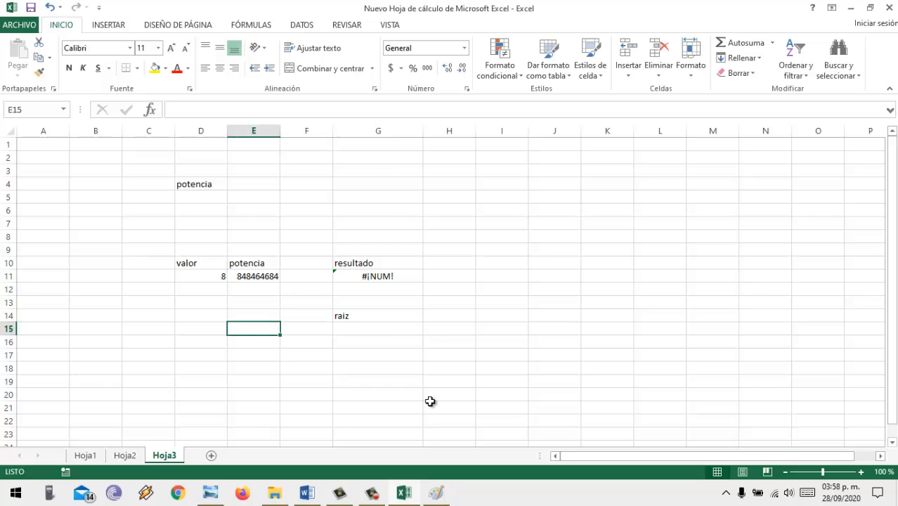
pyautogui.write('8')
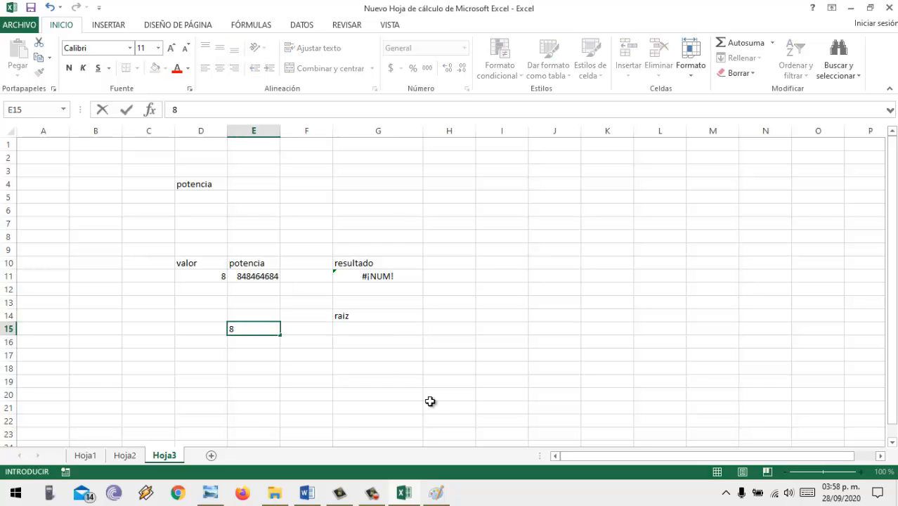
# Step: Enter =RAIZ(E15) in G15 under raiz
pyautogui.click(368, 332)
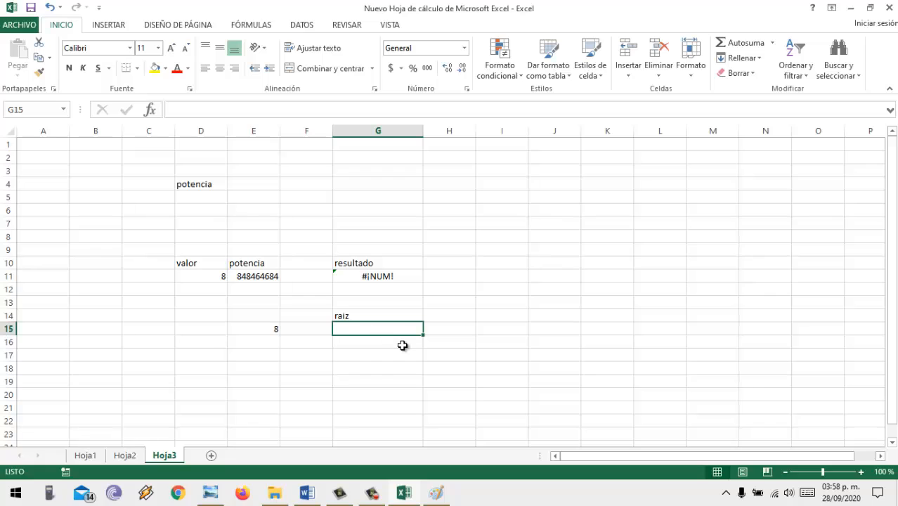
pyautogui.write('=ra')
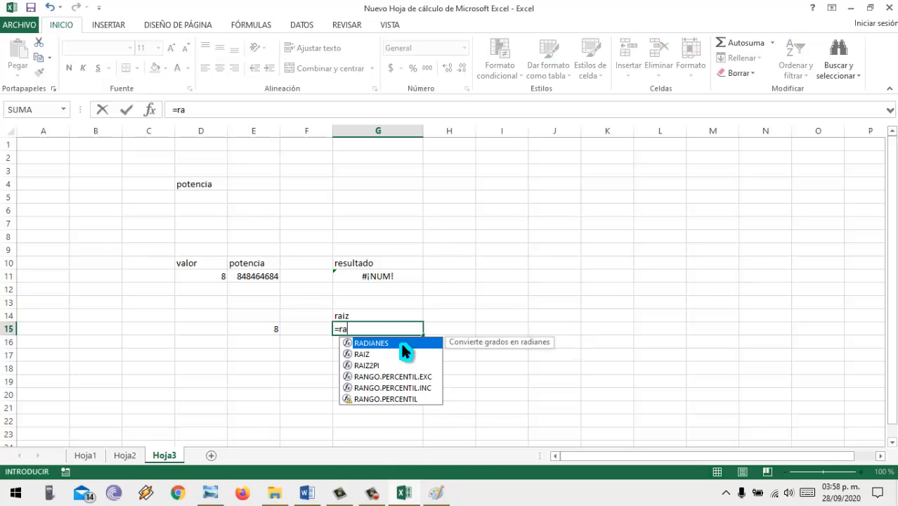
pyautogui.doubleClick(404, 353)
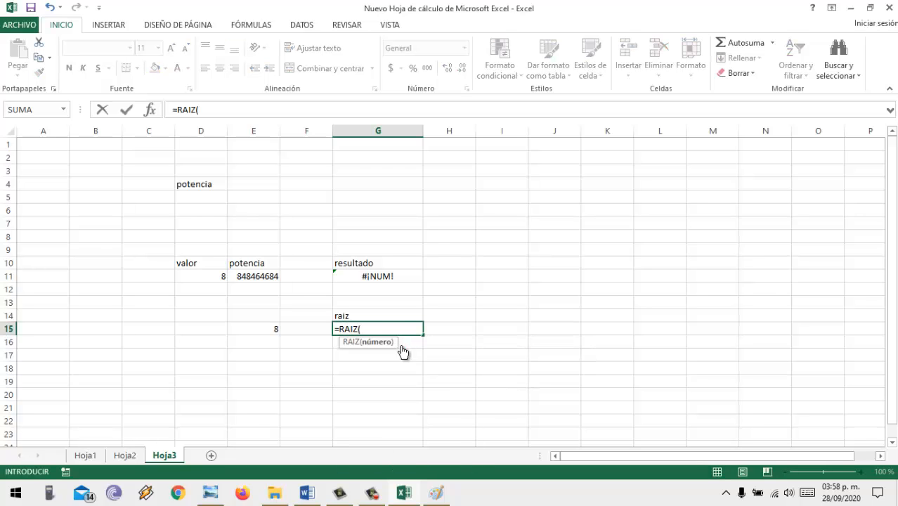
pyautogui.click(267, 333)
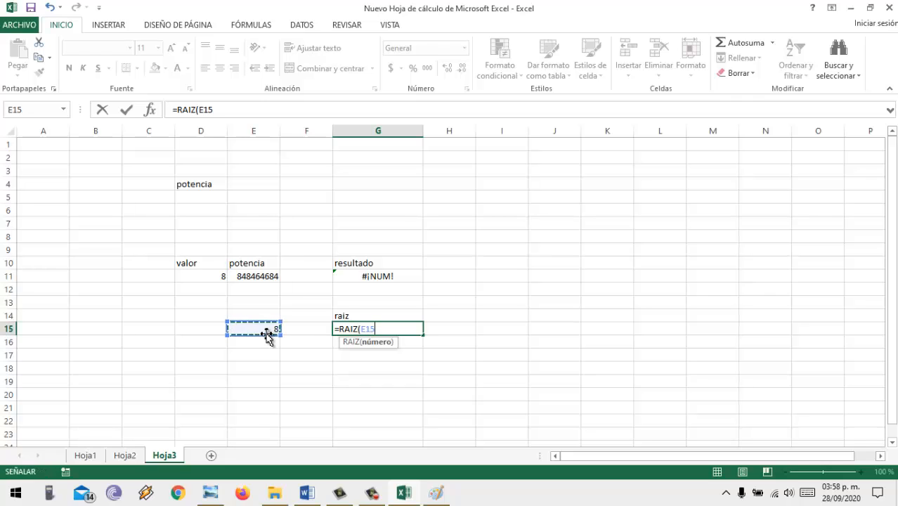
pyautogui.write(')')
pyautogui.press('Return')
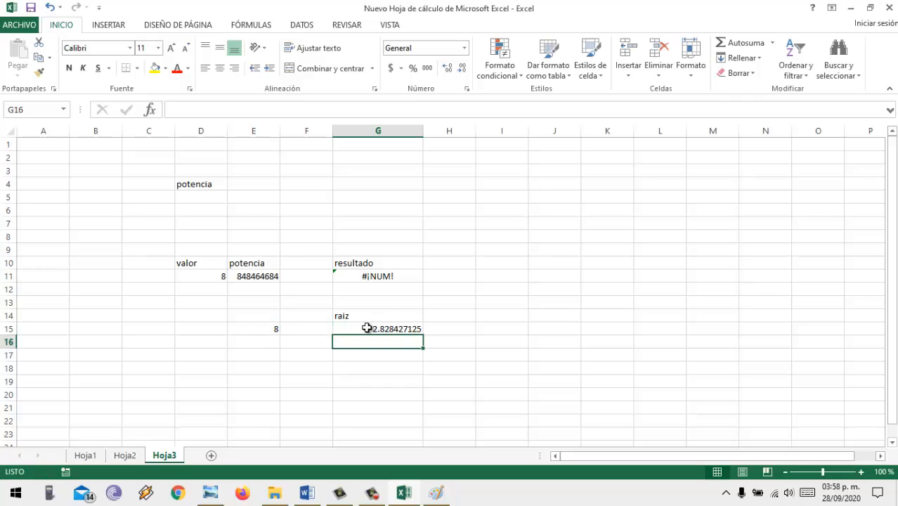
# Step: Try 848484 and 1 in E15 as positive numbers for the RAIZ formula
pyautogui.click(267, 327)
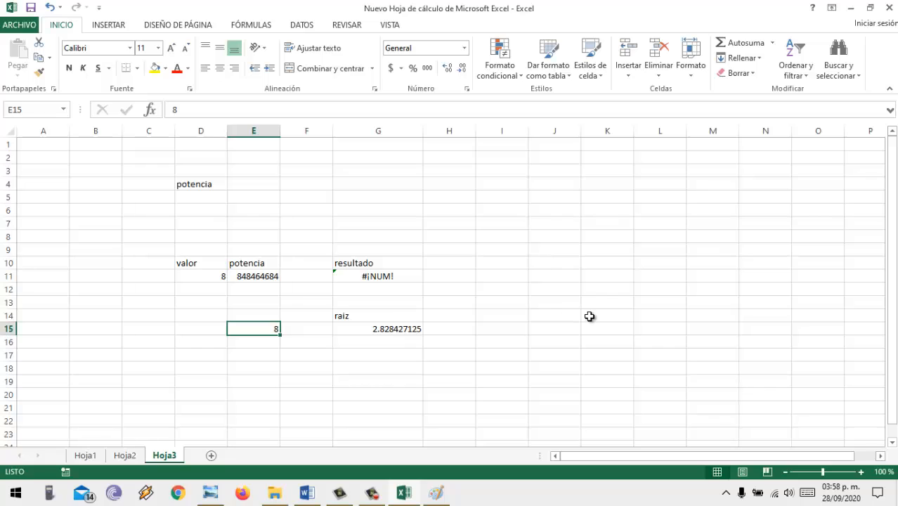
pyautogui.write('8484')
pyautogui.press('Return')
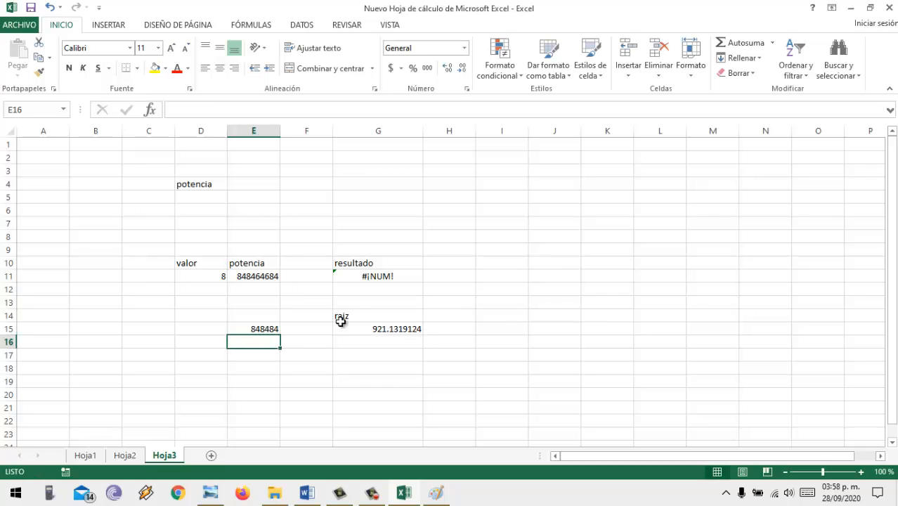
pyautogui.click(265, 328)
pyautogui.write('1')
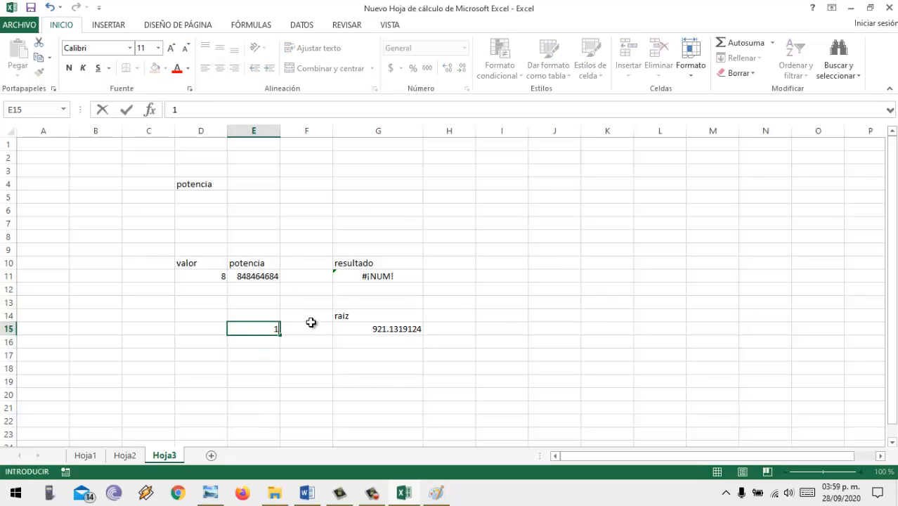
pyautogui.press('Return')
# Step: Set E15 to the negative number -698 to test the RAIZ formula in G15
pyautogui.click(260, 332)
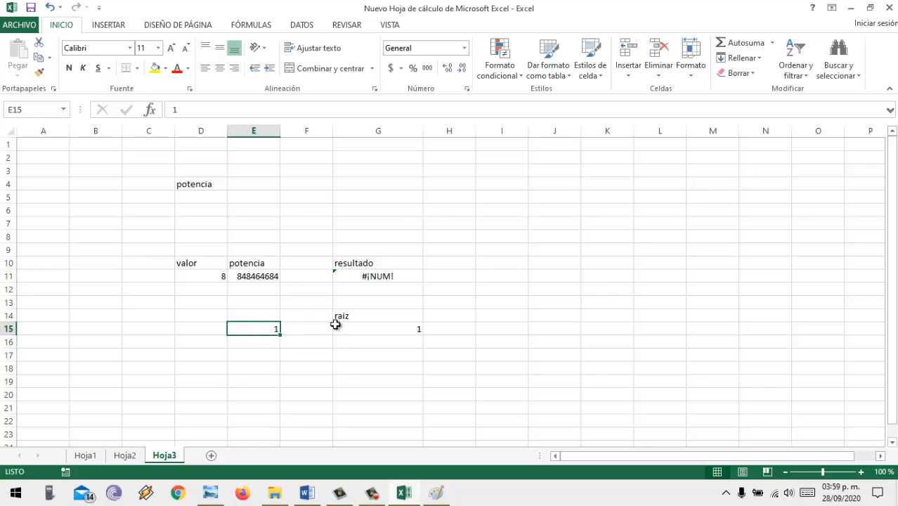
pyautogui.write('-698')
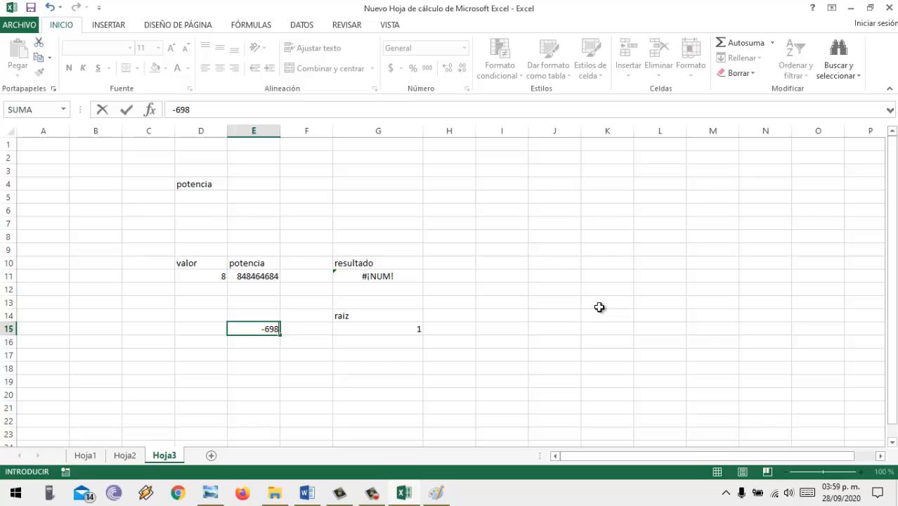
pyautogui.press('Return')
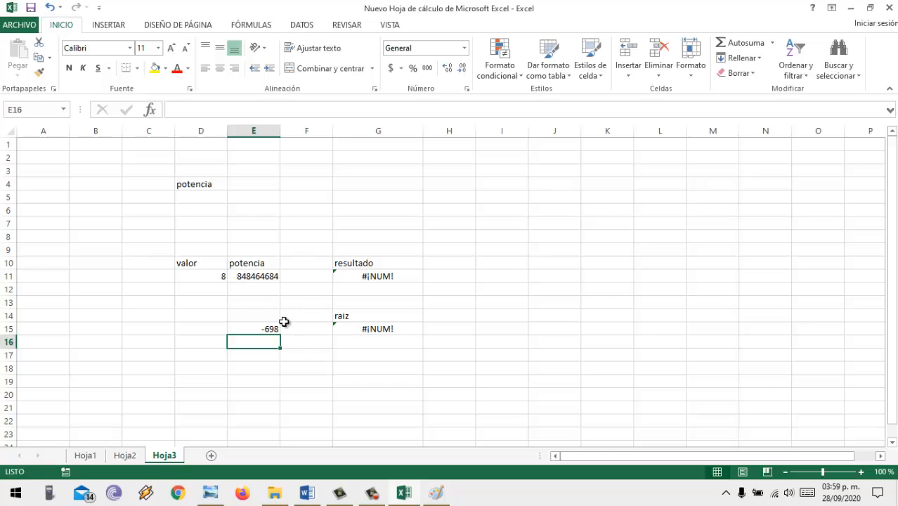
pyautogui.click(240, 329)
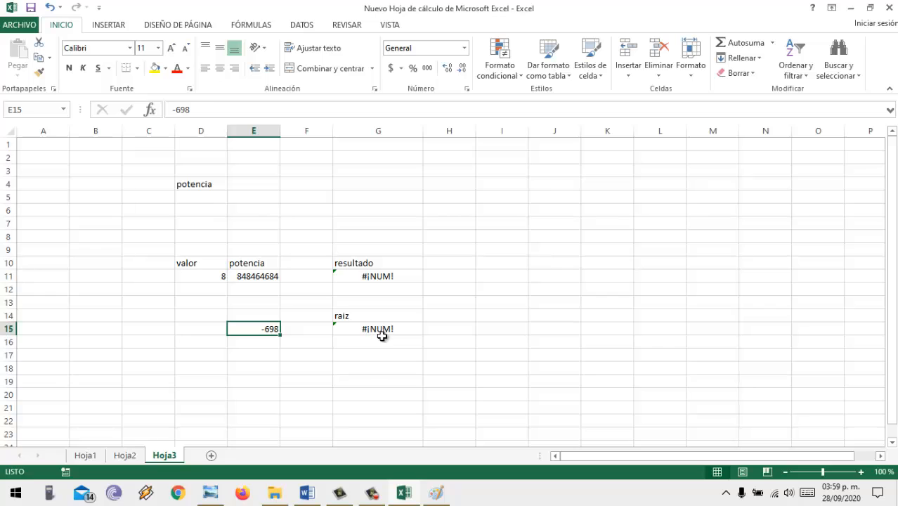
# Step: Switch to the Recordatorio document in Word and view the #N/A and #¡REF! error explanations
pyautogui.click(309, 491)
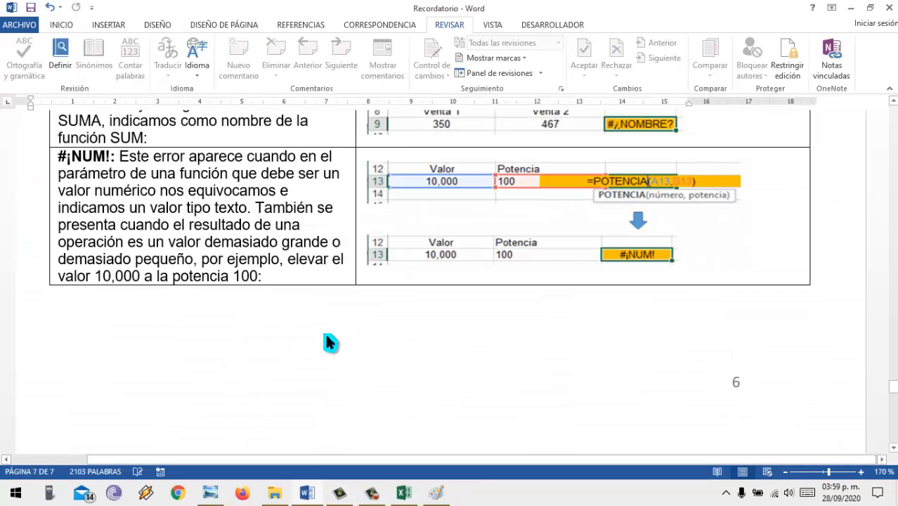
pyautogui.scroll(-5, 330, 341)
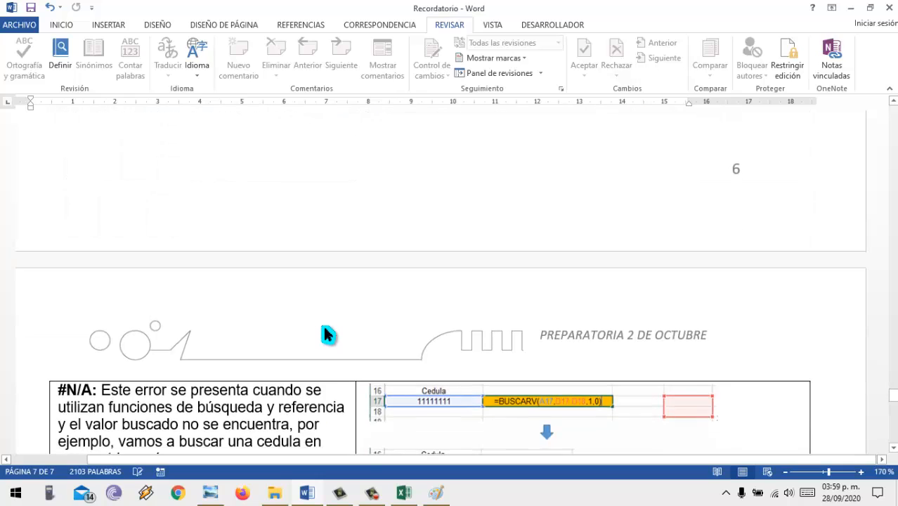
pyautogui.scroll(-3, 328, 335)
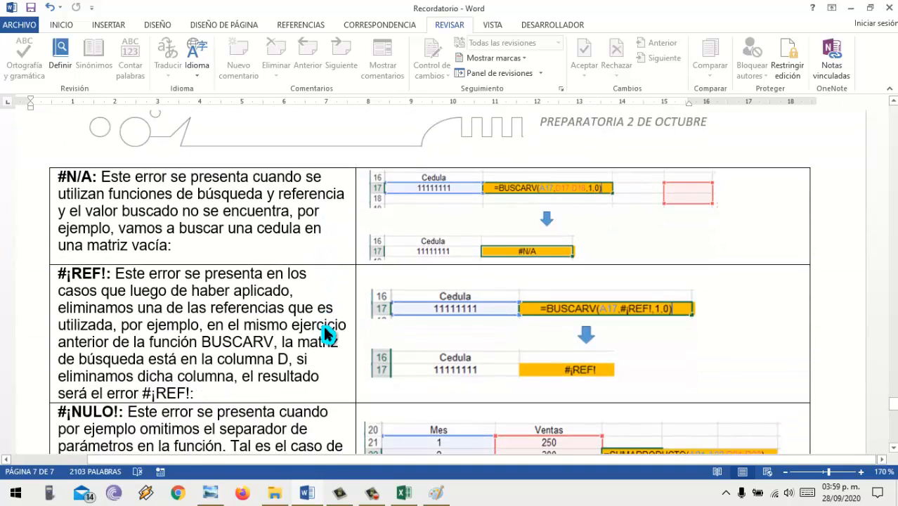
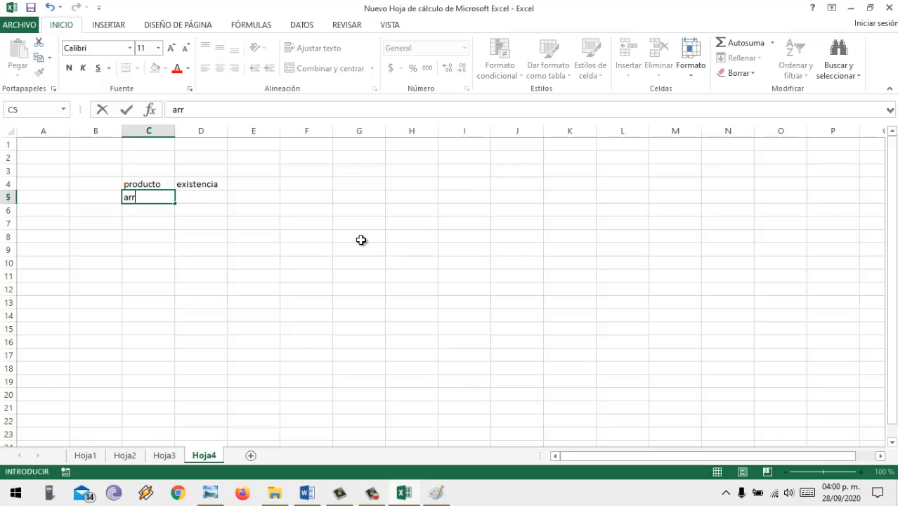
# Step: Fill the producto column in C5:C9 with arroz, maiz, frijol, sardina and aceite
pyautogui.write('oz')
pyautogui.press('Return')
pyautogui.write('maiz')
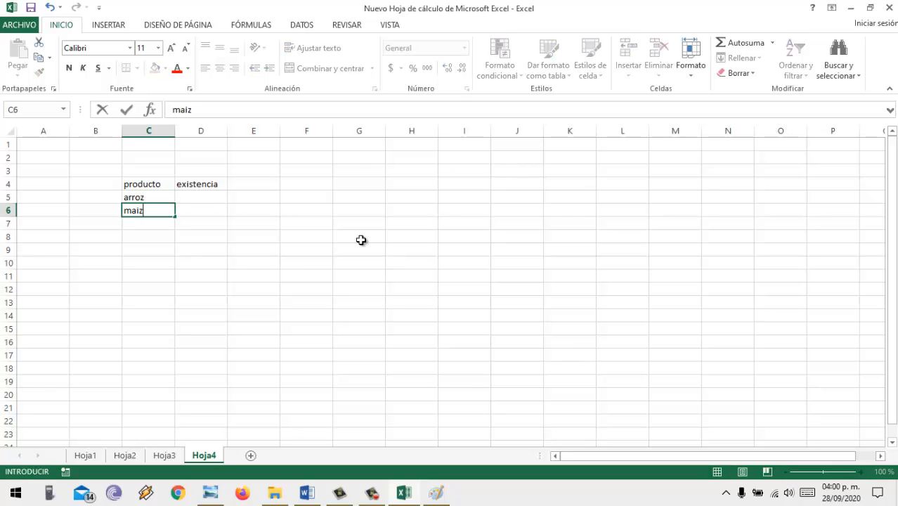
pyautogui.press('Return')
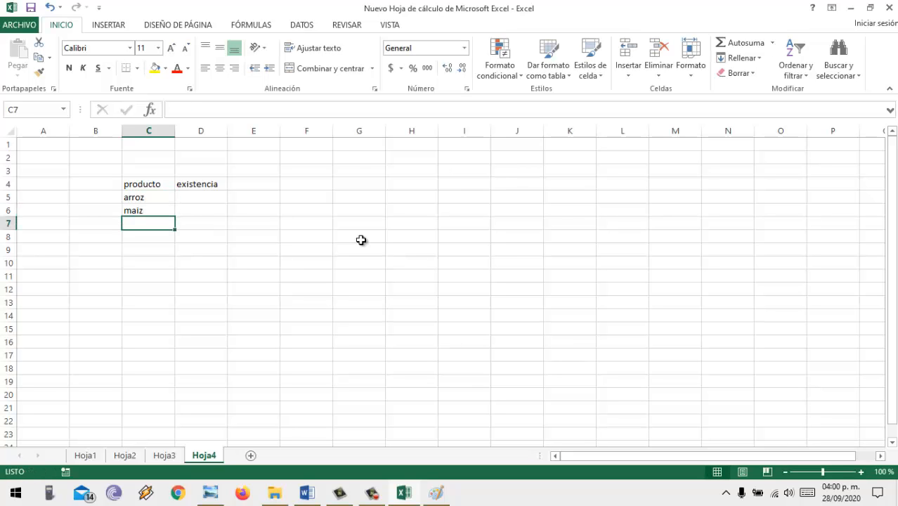
pyautogui.write('frijol')
pyautogui.press('Return')
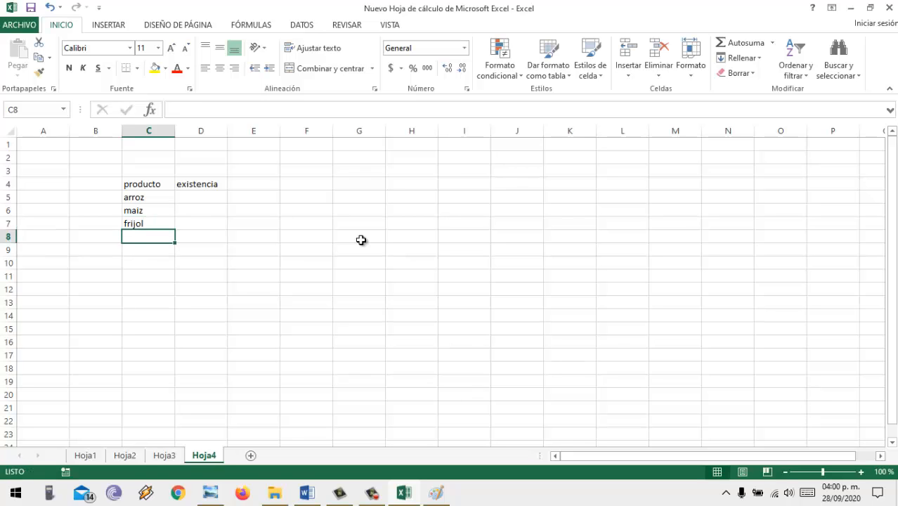
pyautogui.write('s')
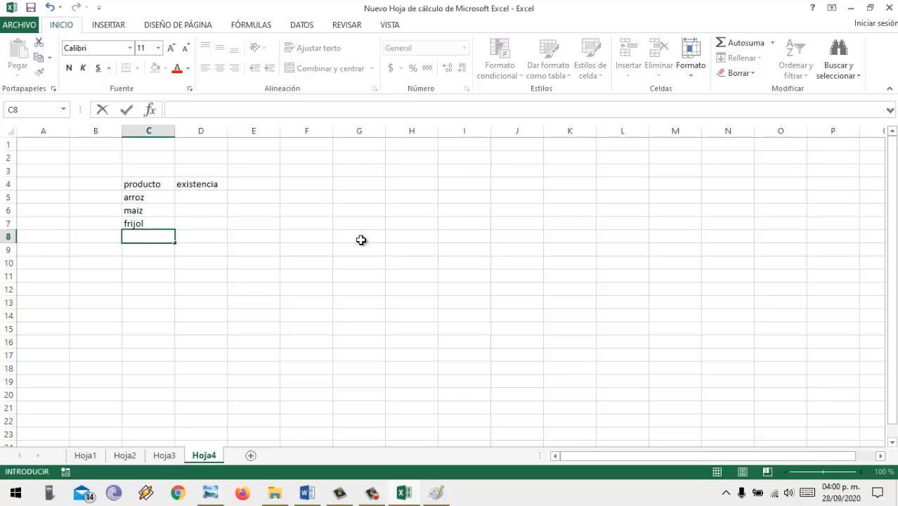
pyautogui.write('ardina')
pyautogui.press('Return')
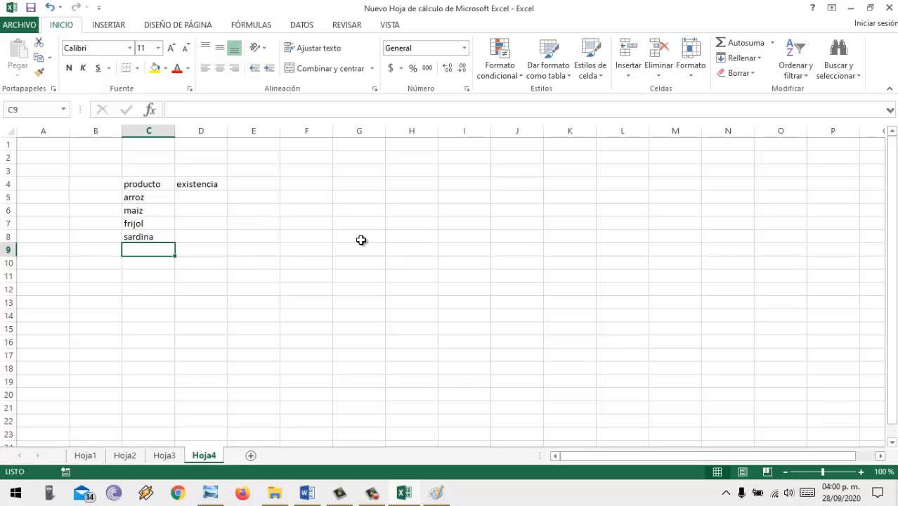
pyautogui.write('acei')
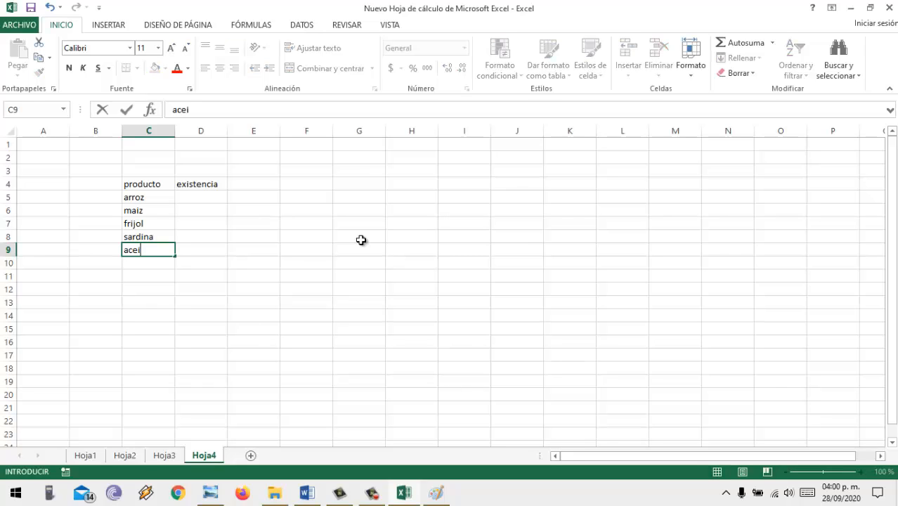
pyautogui.press('Tab')
# Step: Fill the existencia column in D5:D9 with 50kg, 500kg, 200kg, 12cajas and 23cajas
pyautogui.press('Up')
pyautogui.press('Up')
pyautogui.press('Up')
pyautogui.press('Up')
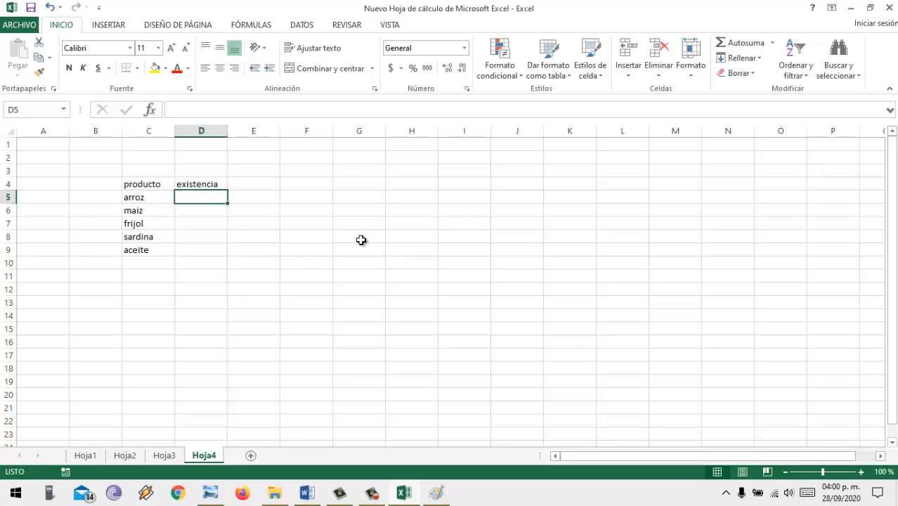
pyautogui.write('50kg')
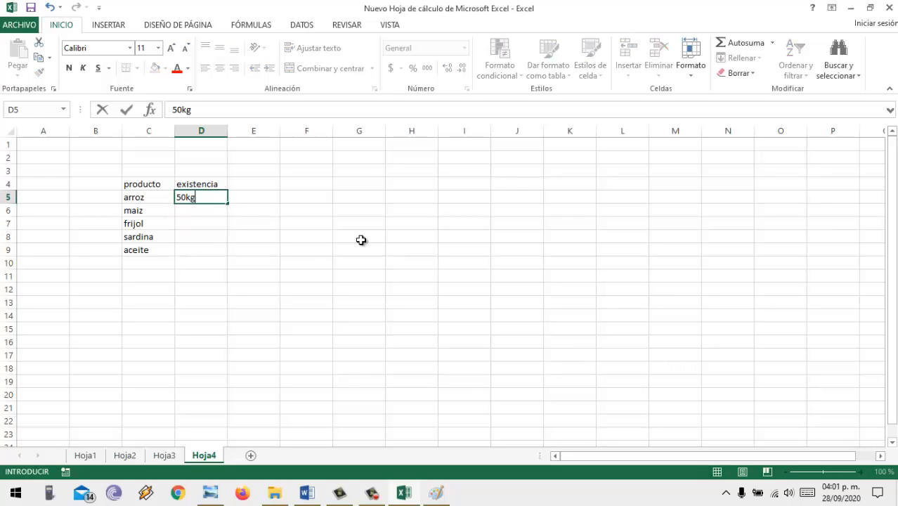
pyautogui.press('Return')
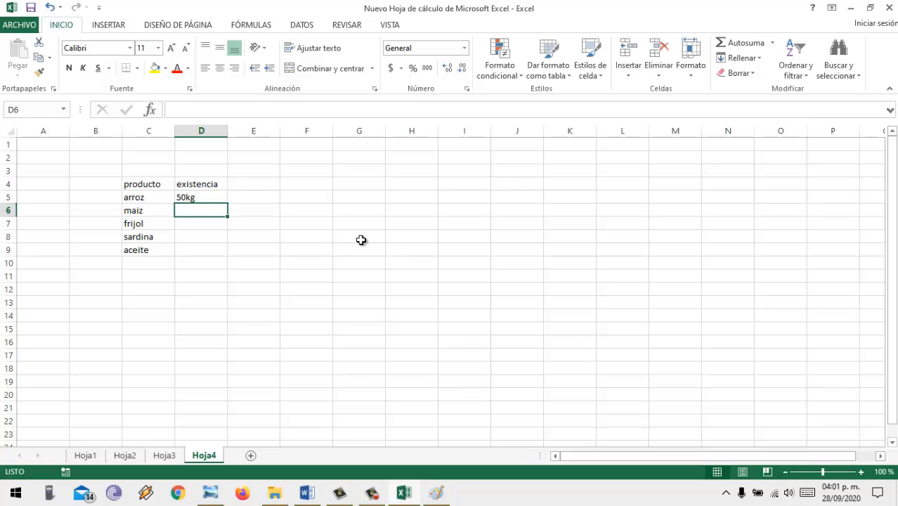
pyautogui.write('500kg')
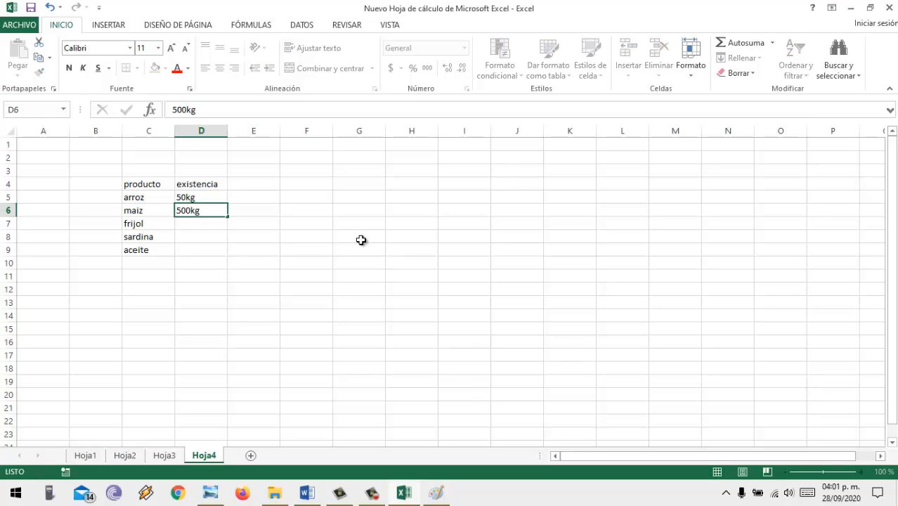
pyautogui.press('Return')
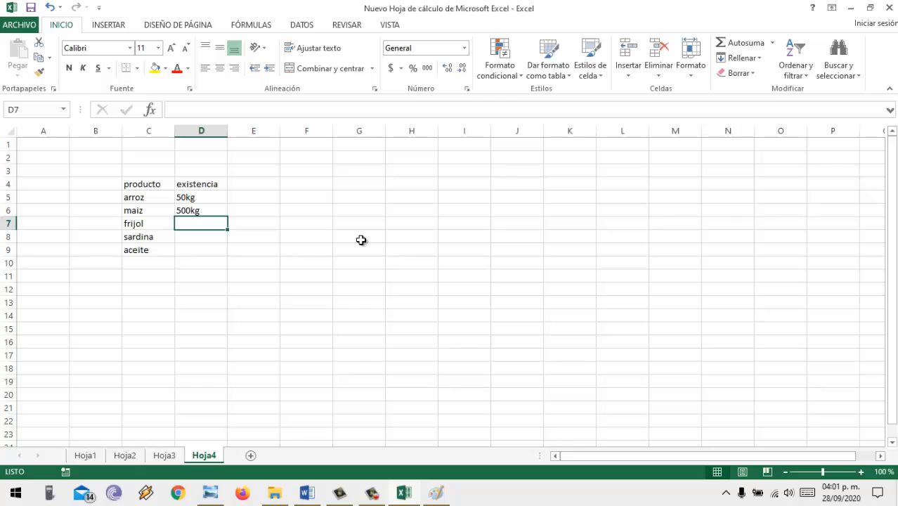
pyautogui.write('200')
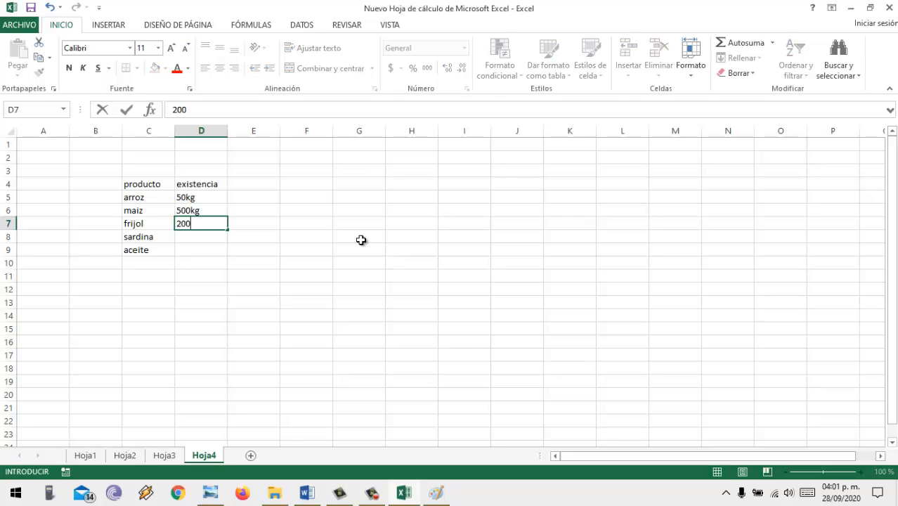
pyautogui.write('km')
pyautogui.press('BackSpace')
pyautogui.press('Return')
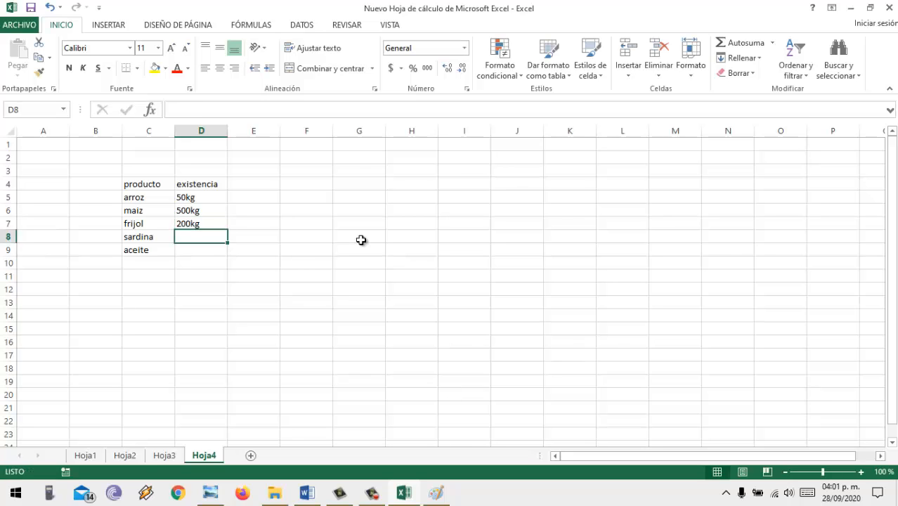
pyautogui.write('12cajas')
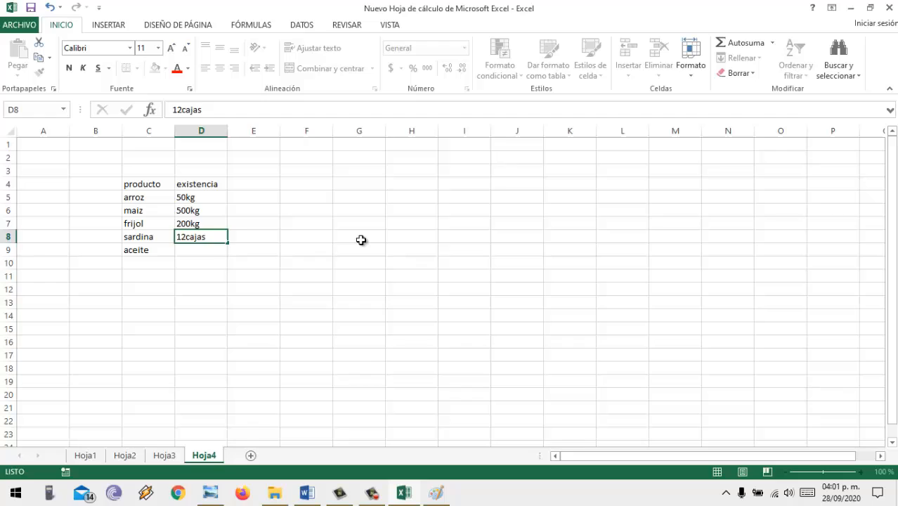
pyautogui.press('Return')
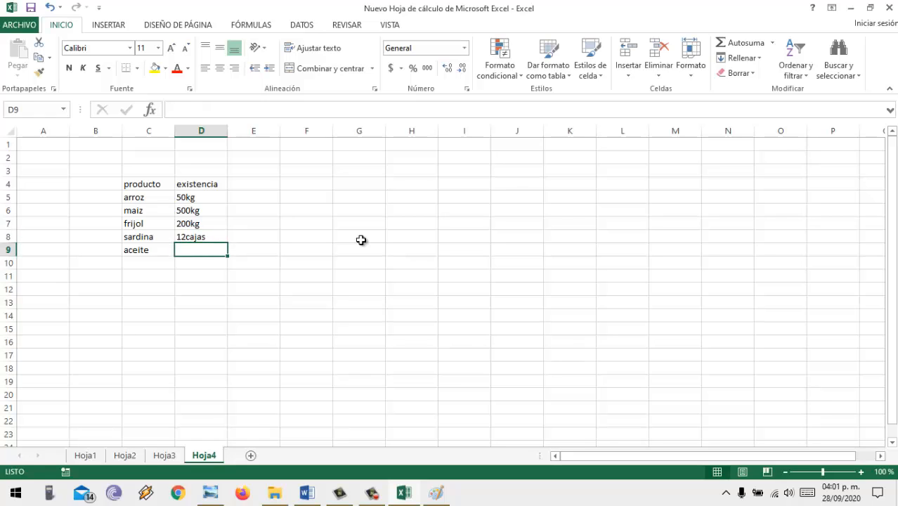
pyautogui.write('23')
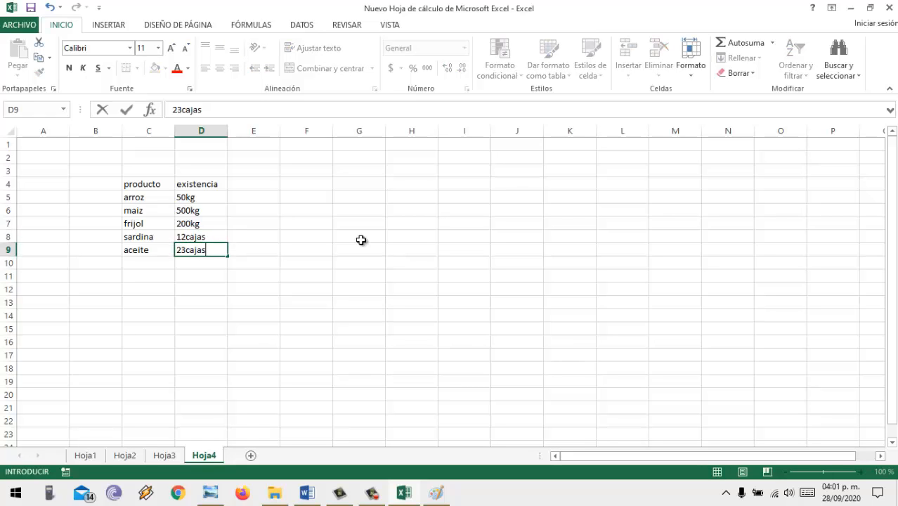
pyautogui.write('cajas')
pyautogui.press('Return')
# Step: Enter the title BUSQUEDA DE PRODUCTOS in G3
pyautogui.click(352, 170)
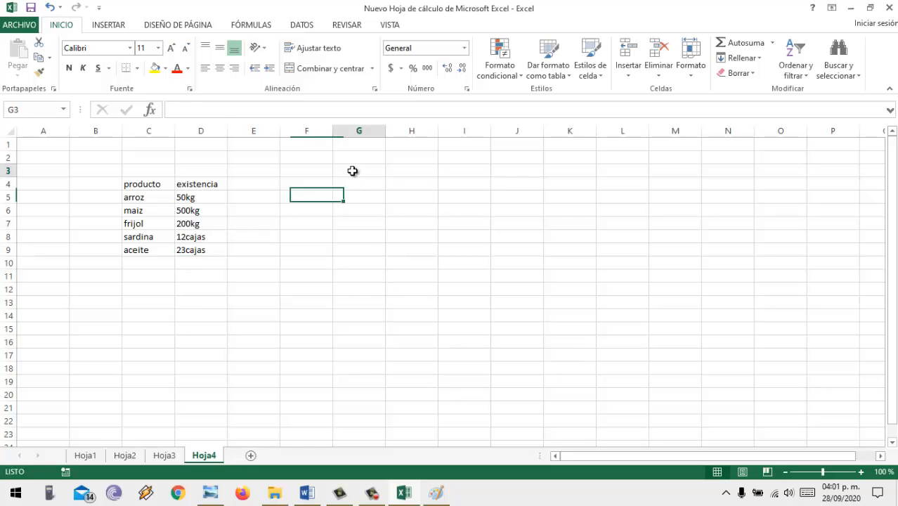
pyautogui.click(351, 171)
pyautogui.write('bu')
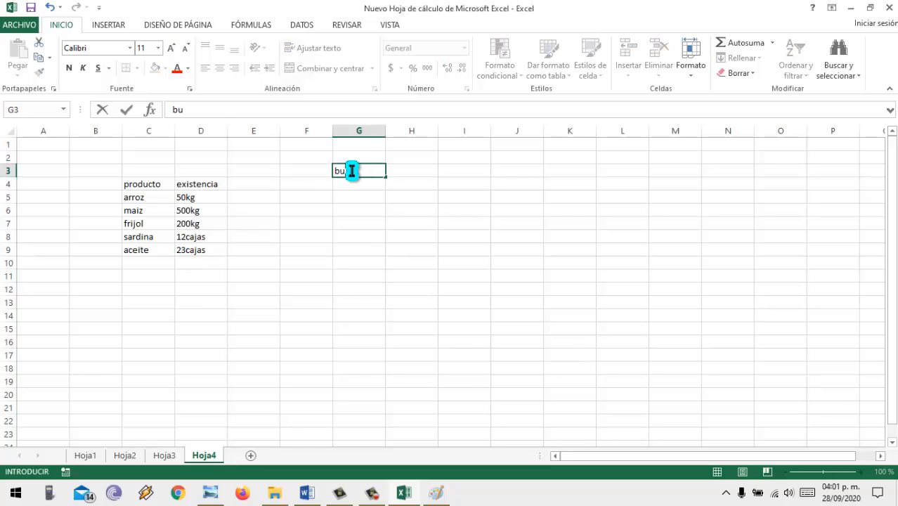
pyautogui.write('BUSQUEDA DE PRU')
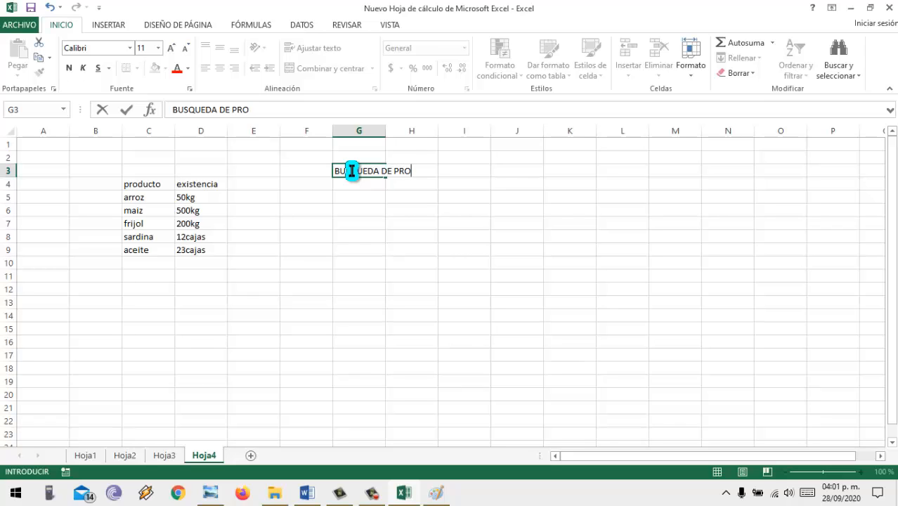
pyautogui.write('EDUCTOS')
pyautogui.click(457, 251)
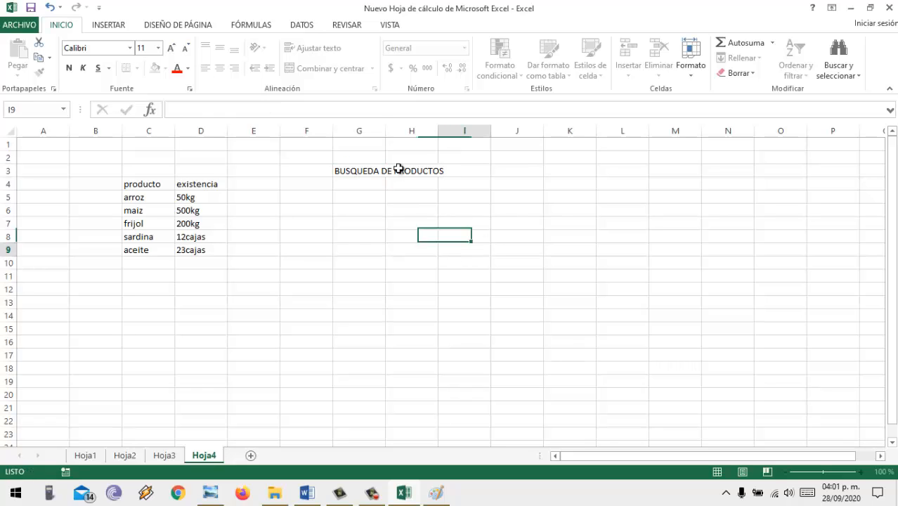
# Step: Enter the search table headings PRODUCTO in G5 and EXISTENCIA in H5
pyautogui.click(359, 208)
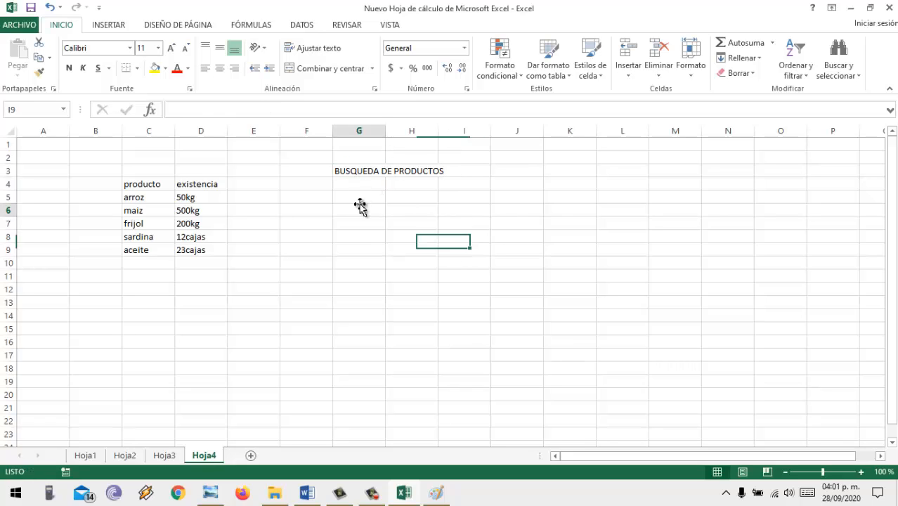
pyautogui.click(358, 193)
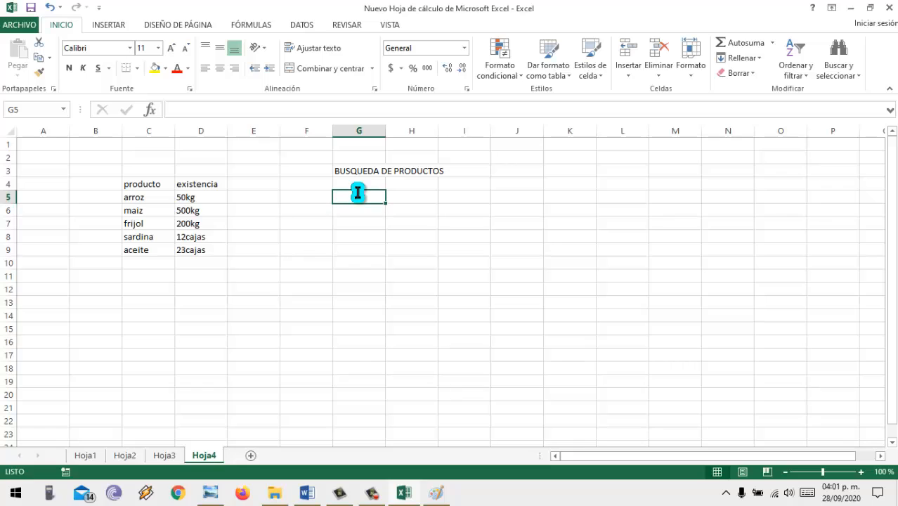
pyautogui.write('PRODCUTO')
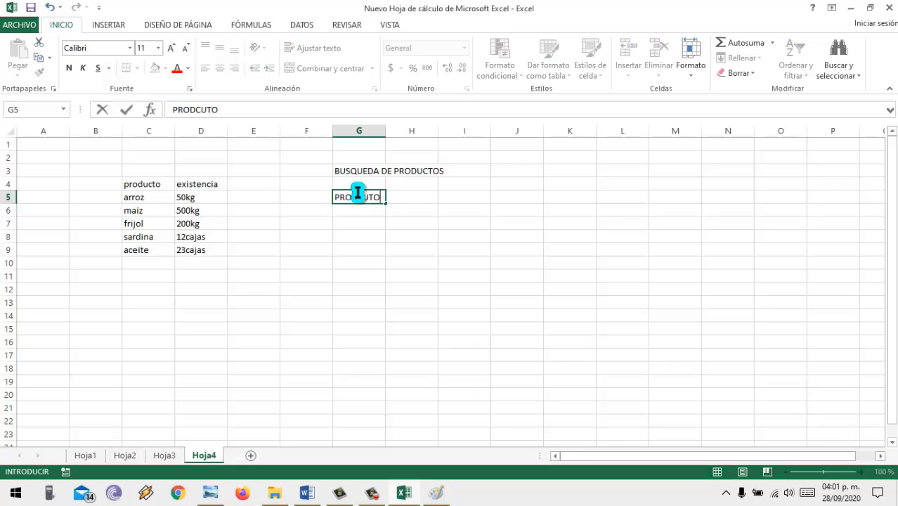
pyautogui.press('BackSpace')
pyautogui.press('BackSpace')
pyautogui.press('BackSpace')
pyautogui.press('BackSpace')
pyautogui.write('UCTO')
pyautogui.press('Tab')
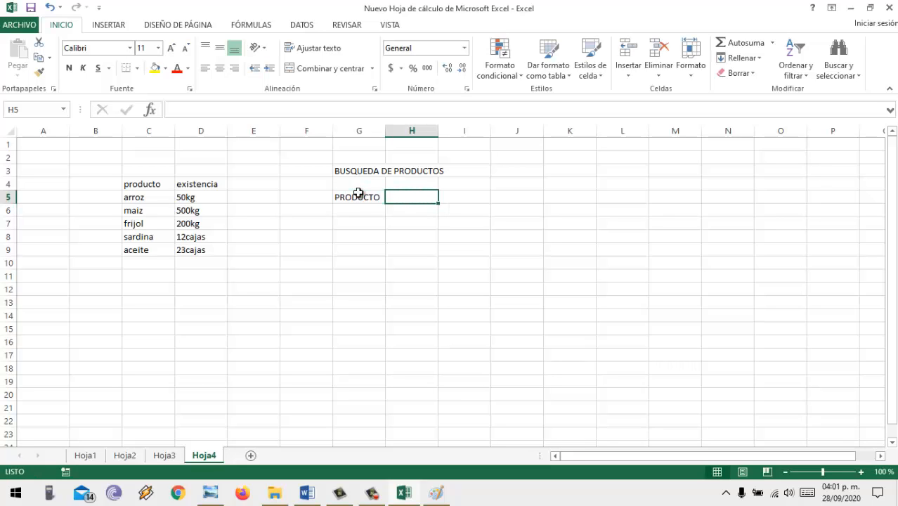
pyautogui.write('EXISTENCIA')
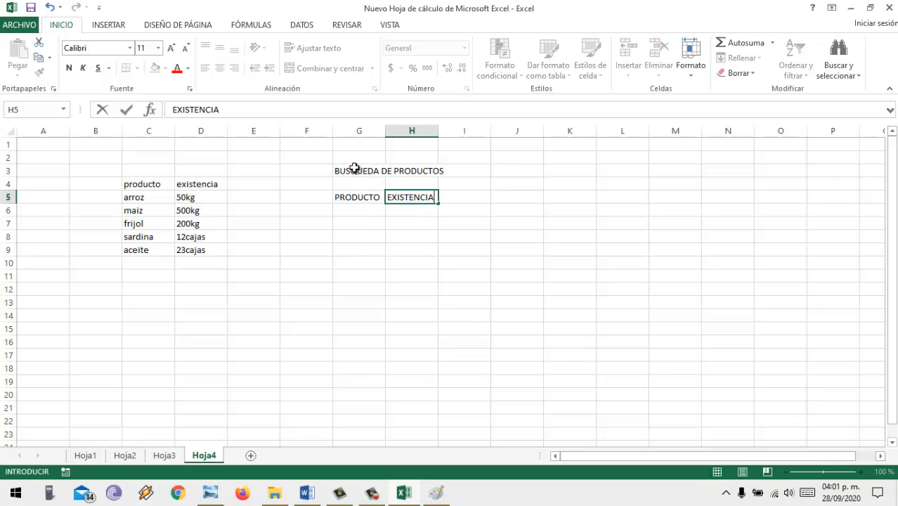
# Step: Apply all borders to G5:H6 and widen column G slightly
pyautogui.moveTo(353, 195); pyautogui.dragTo(412, 211)
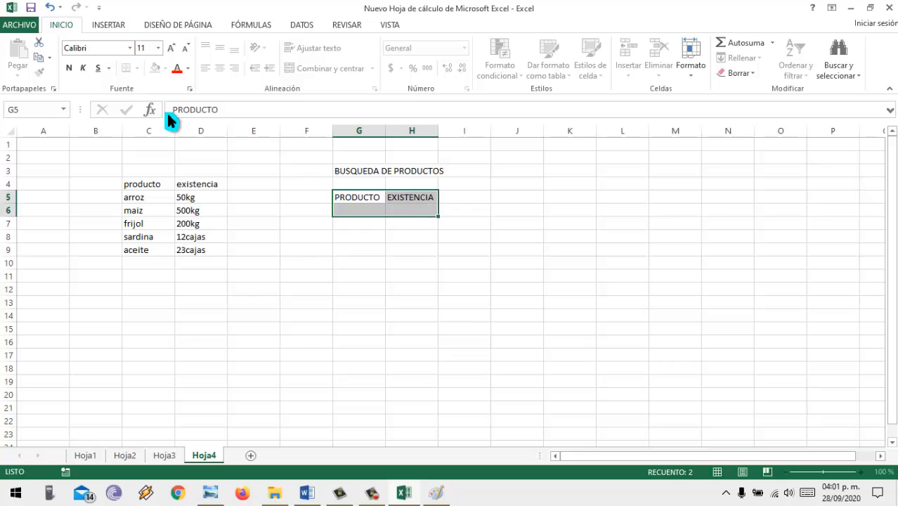
pyautogui.click(136, 68)
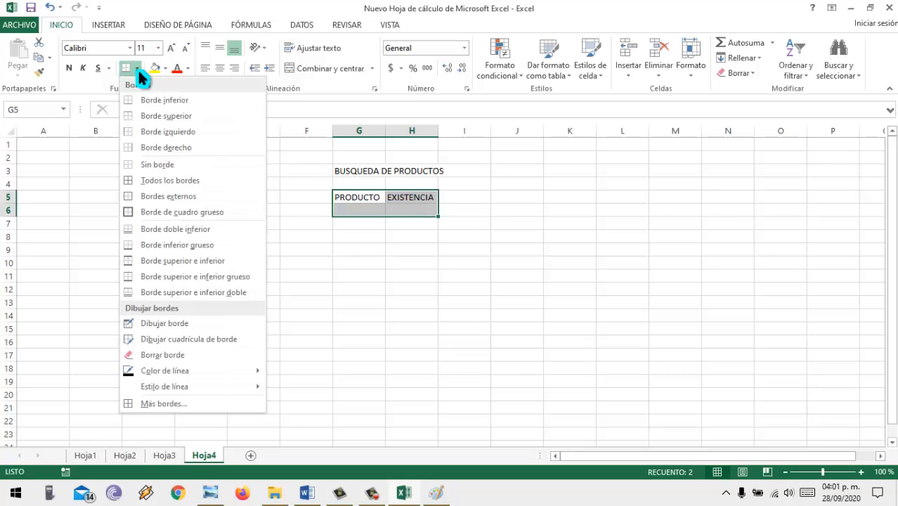
pyautogui.click(140, 181)
pyautogui.click(467, 276)
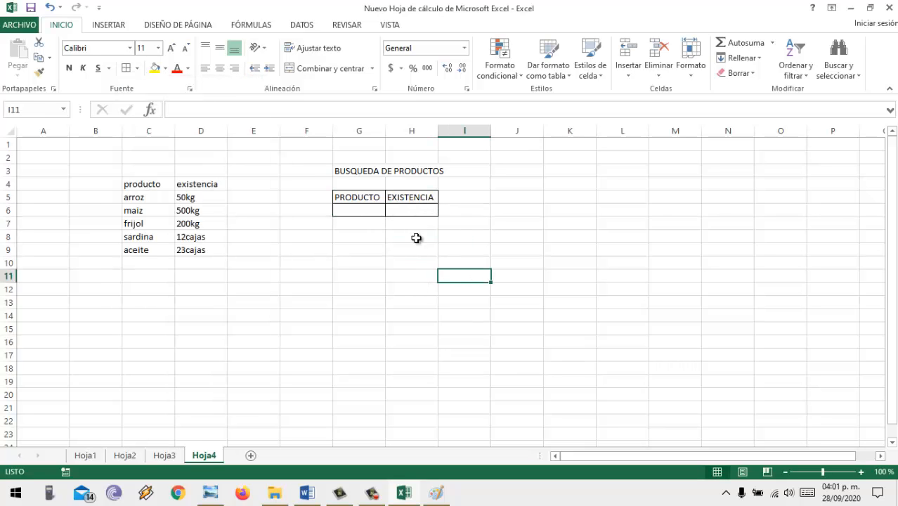
pyautogui.click(368, 209)
pyautogui.moveTo(402, 135); pyautogui.dragTo(403, 136)
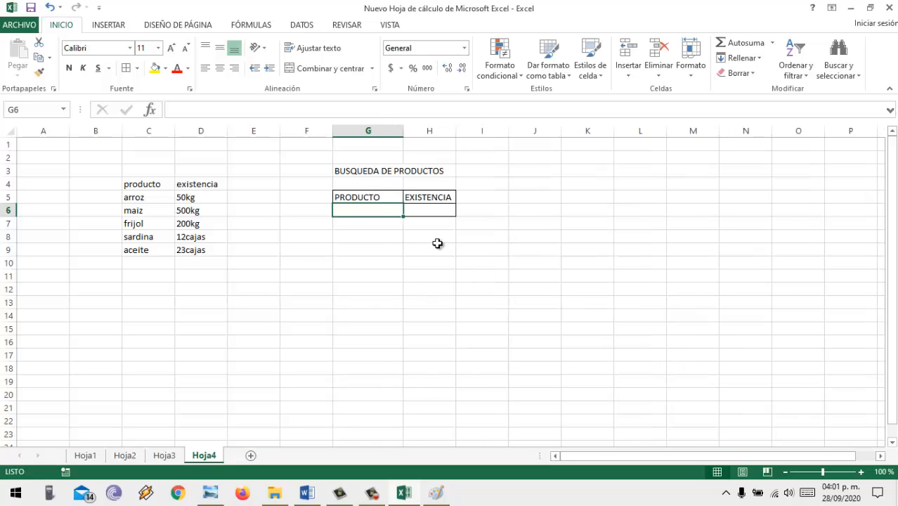
# Step: Enter aceite as the product to look up in G6
pyautogui.write('aceit')
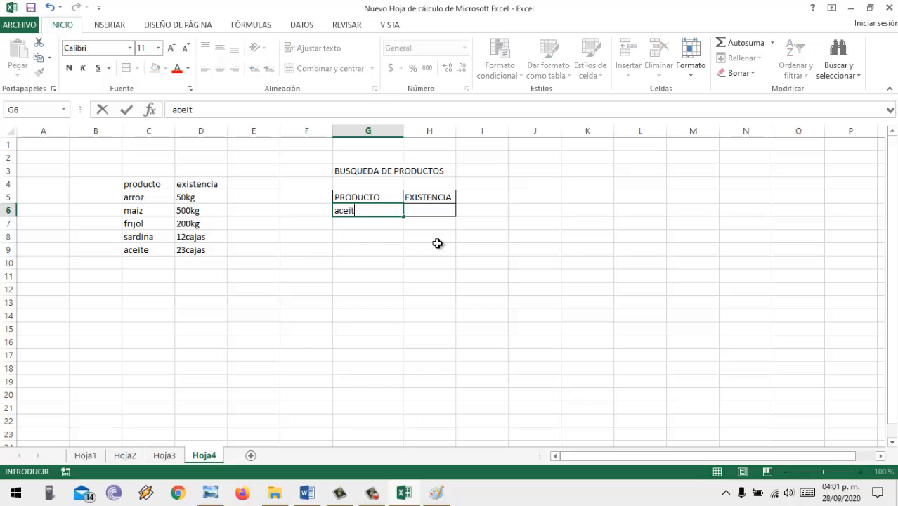
pyautogui.write('e')
pyautogui.press('Return')
pyautogui.click(448, 210)
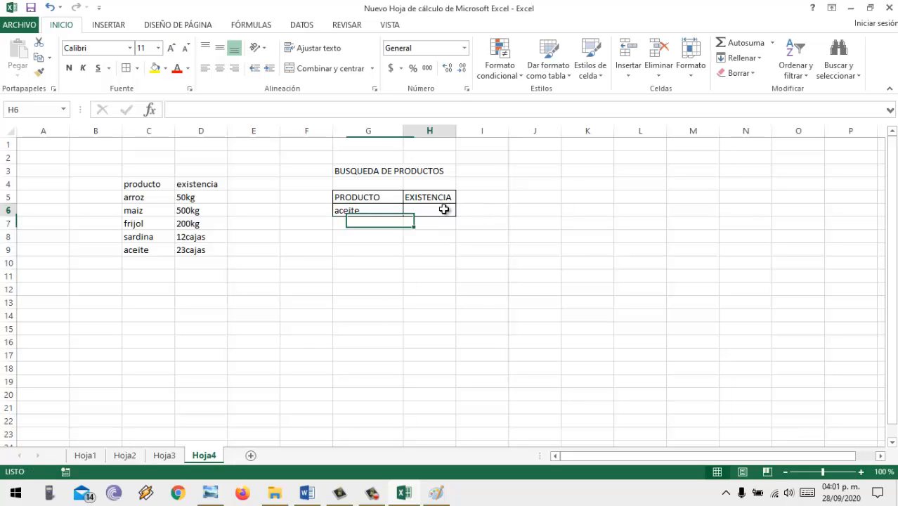
pyautogui.click(422, 210)
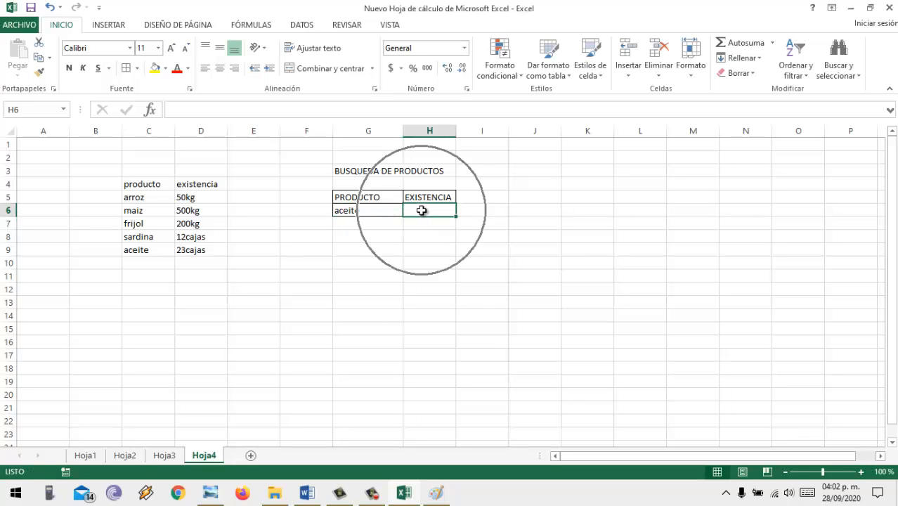
# Step: Replace the product in G6 with sabrita and clear the cell again
pyautogui.click(378, 212)
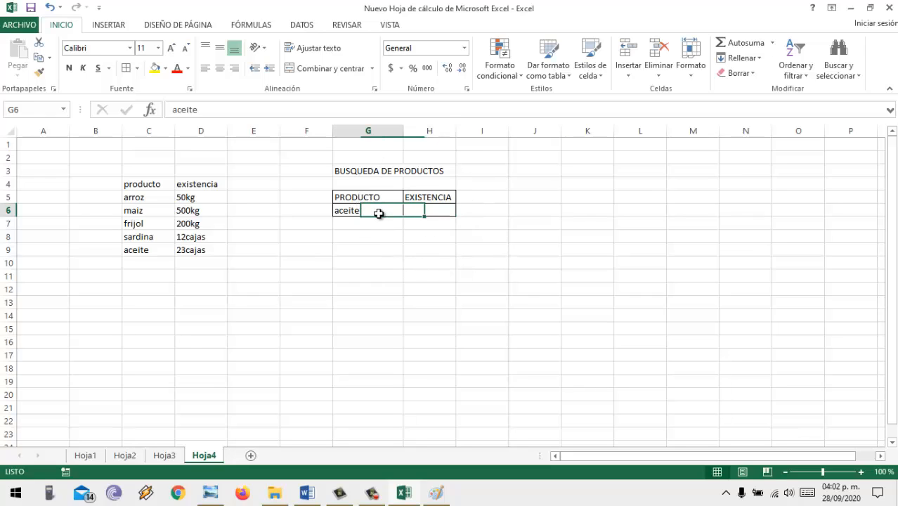
pyautogui.press('BackSpace')
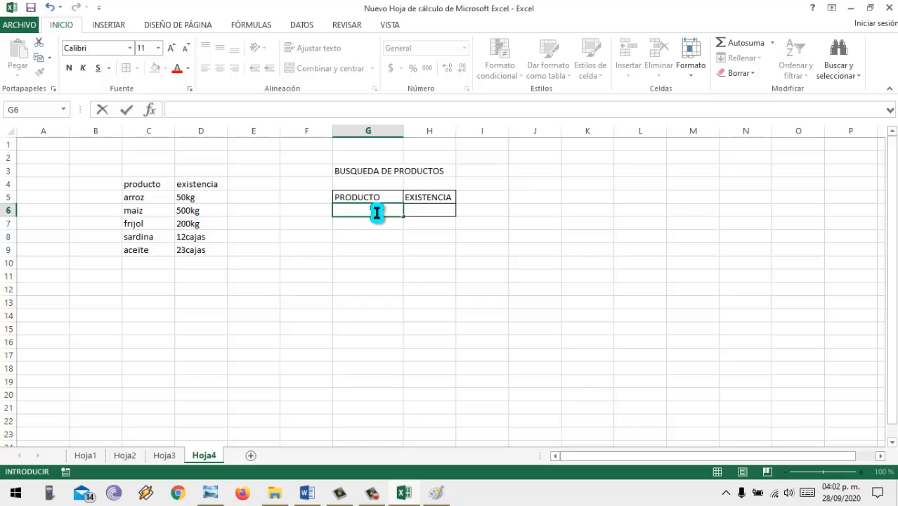
pyautogui.write('sabrita')
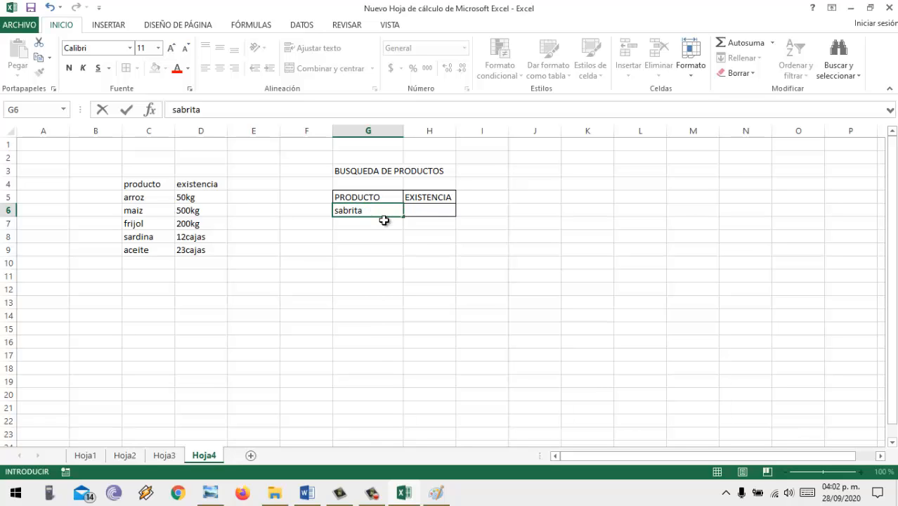
pyautogui.click(413, 248)
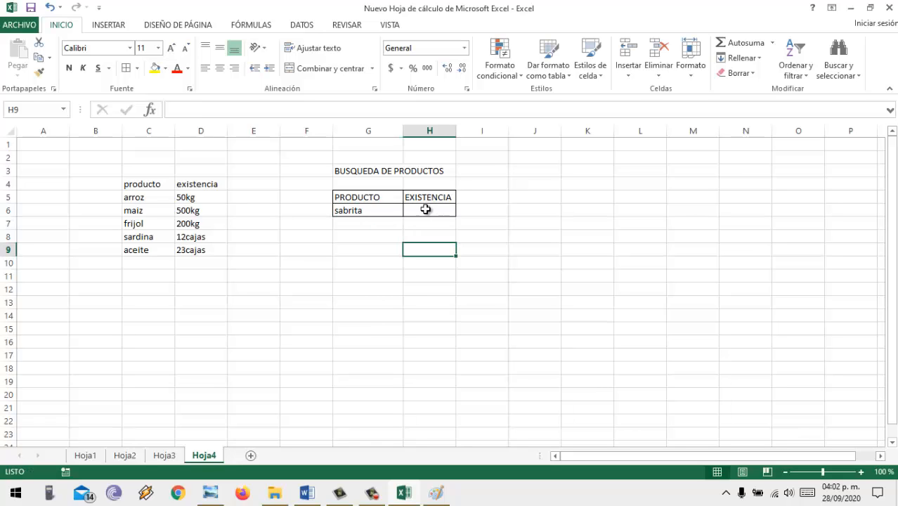
pyautogui.click(421, 209)
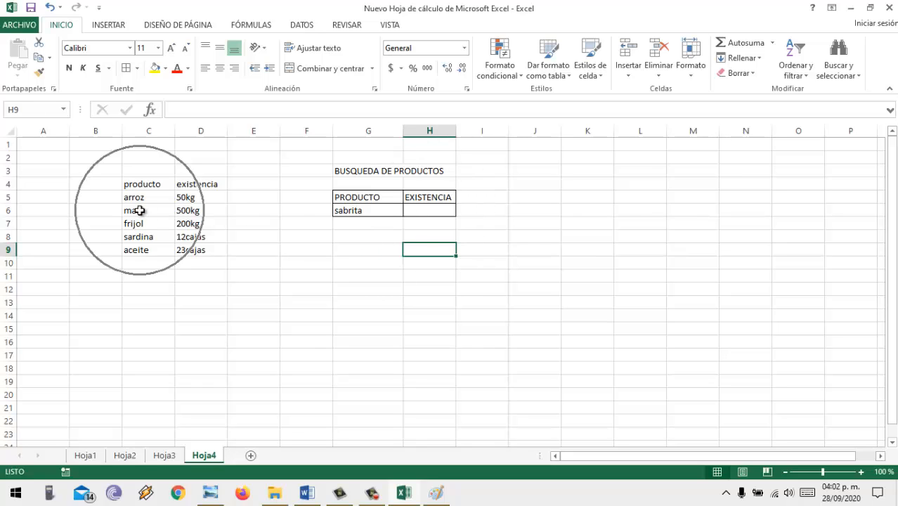
pyautogui.click(338, 209)
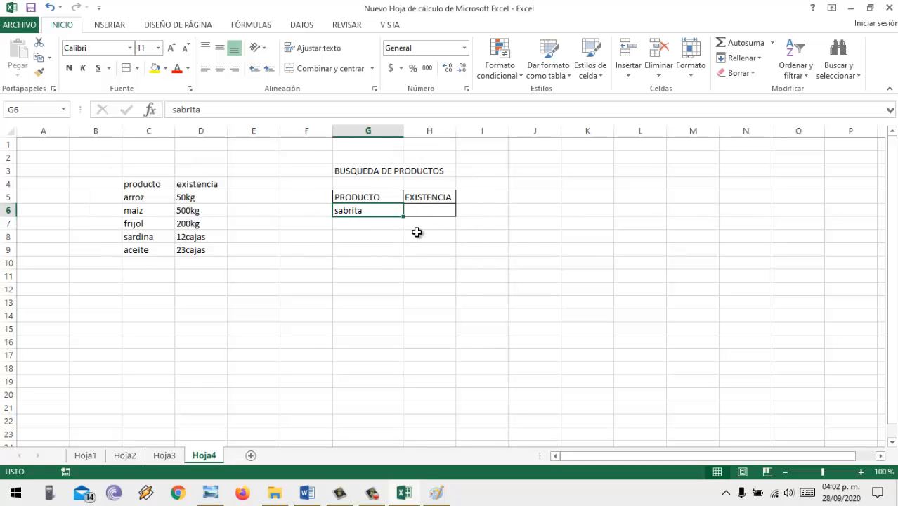
pyautogui.press('BackSpace')
# Step: Select H6, review the #N/A explanation in the Word notes and return to the Excel workbook
pyautogui.click(436, 213)
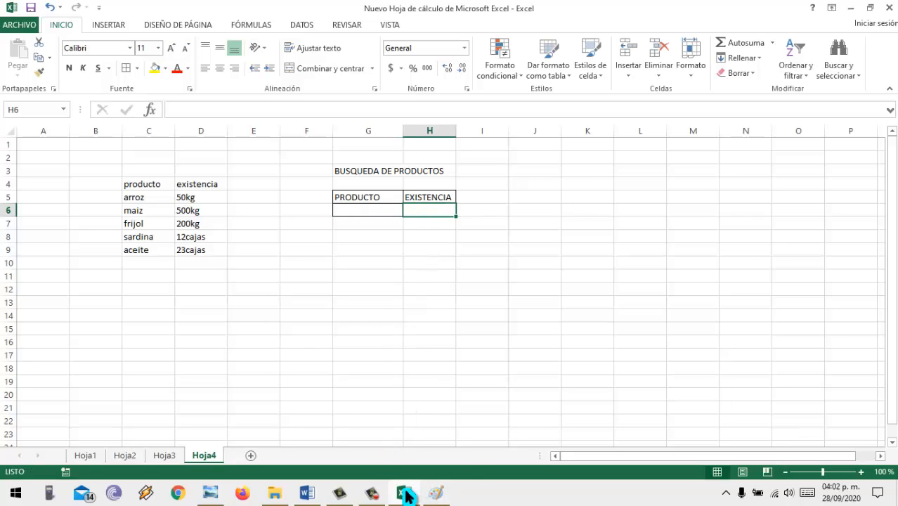
pyautogui.click(307, 493)
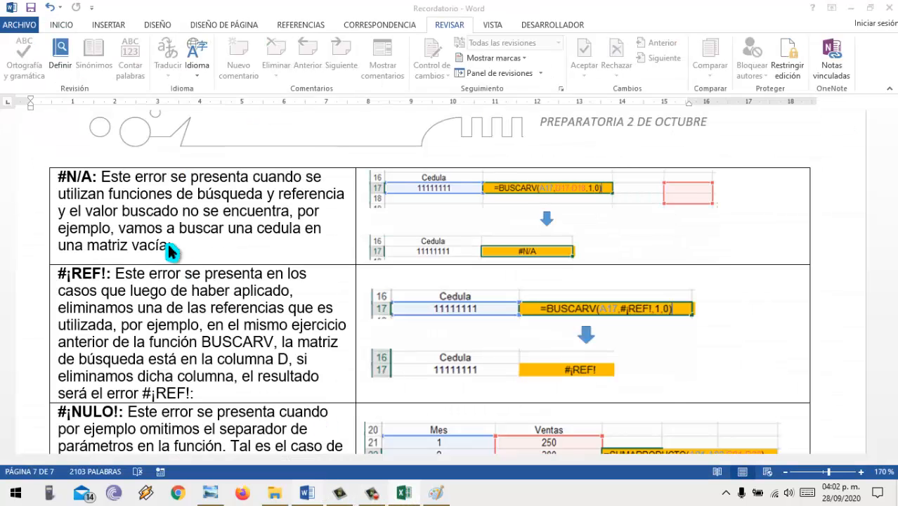
pyautogui.click(88, 184)
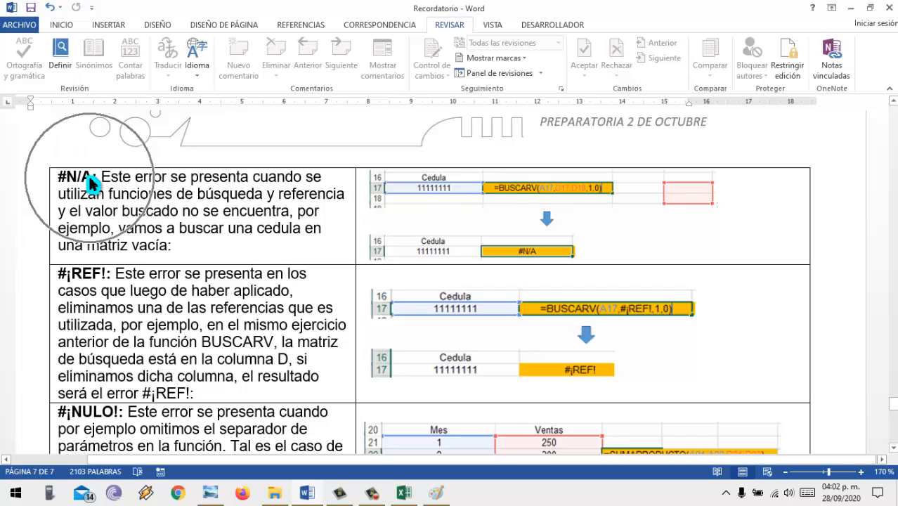
pyautogui.click(403, 493)
# Step: Enter the lookup formula =BUSCARV(G6,C5:D9,2,0) in H6
pyautogui.write('=bus')
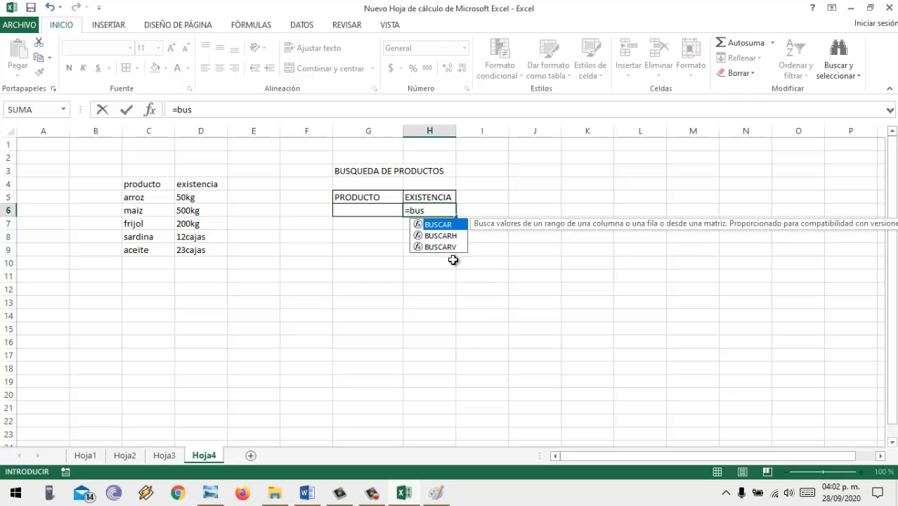
pyautogui.press('Down')
pyautogui.press('Down')
pyautogui.press('Tab')
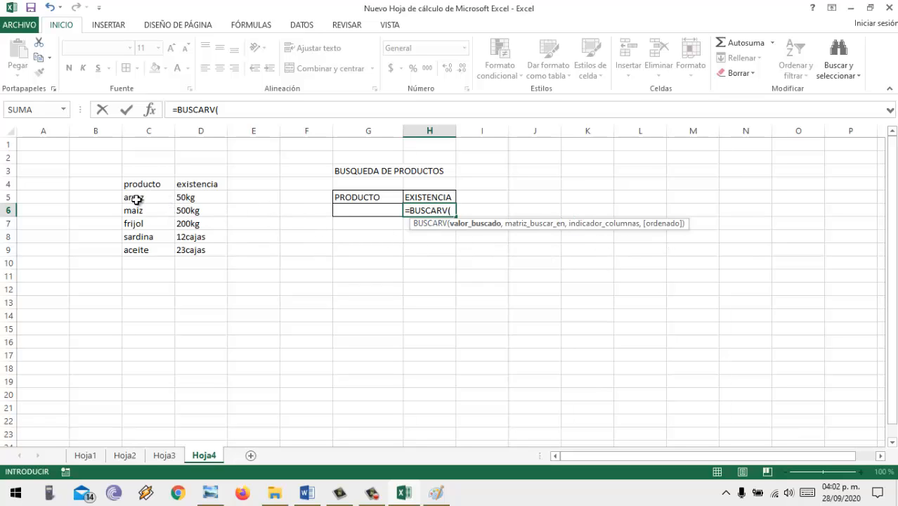
pyautogui.click(358, 211)
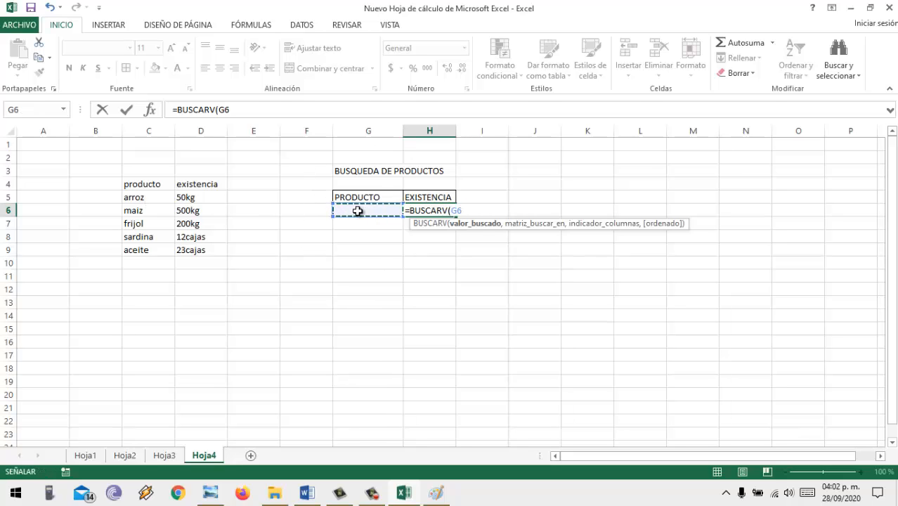
pyautogui.press('ctrl')
pyautogui.write(',')
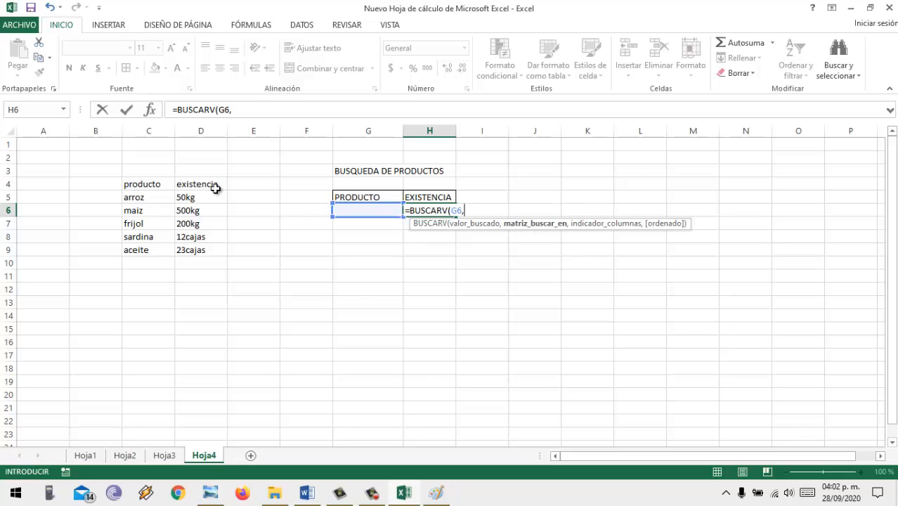
pyautogui.moveTo(140, 202); pyautogui.dragTo(187, 252)
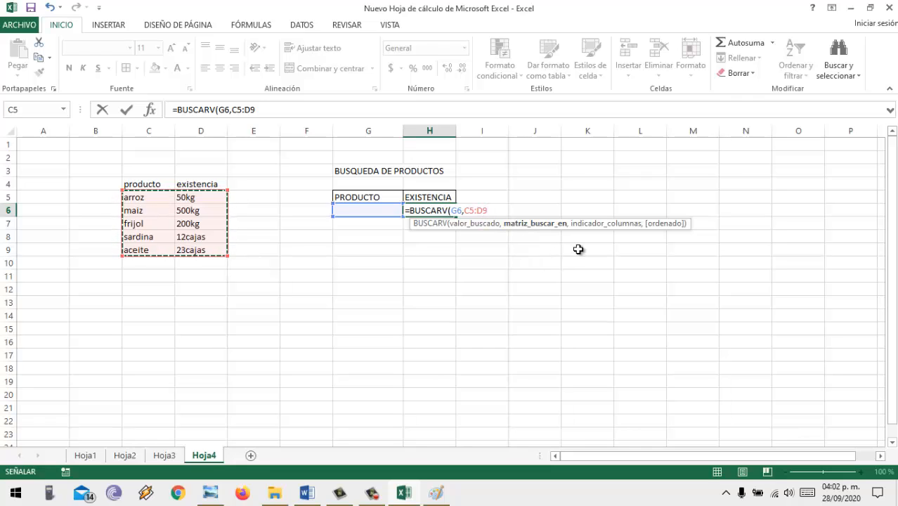
pyautogui.write(',')
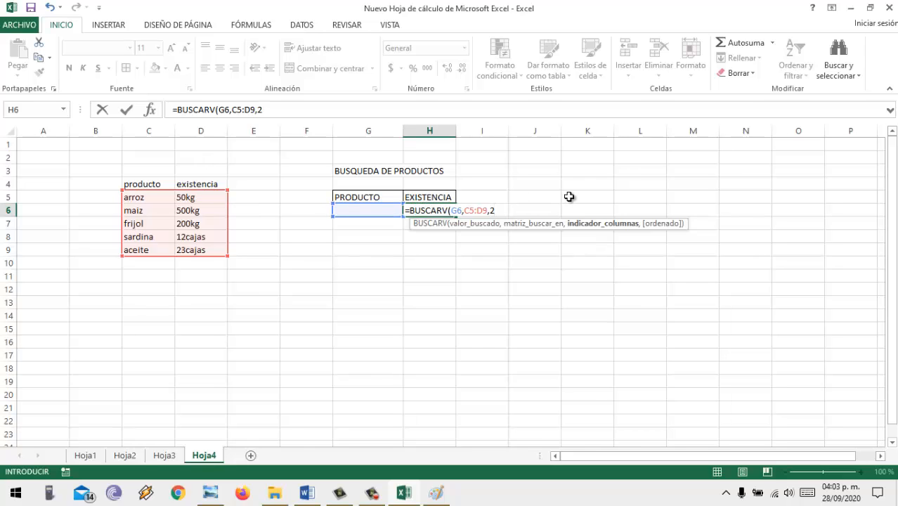
pyautogui.write('2,')
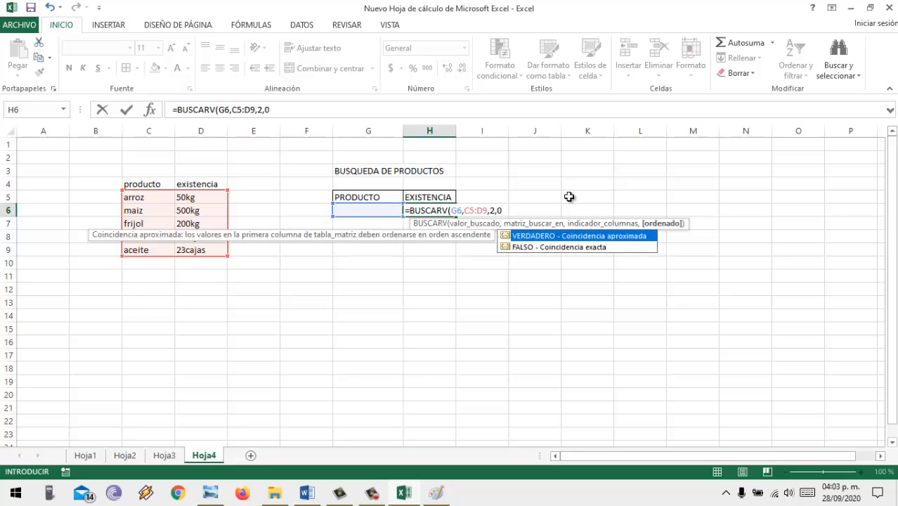
pyautogui.write('0)')
pyautogui.press('Return')
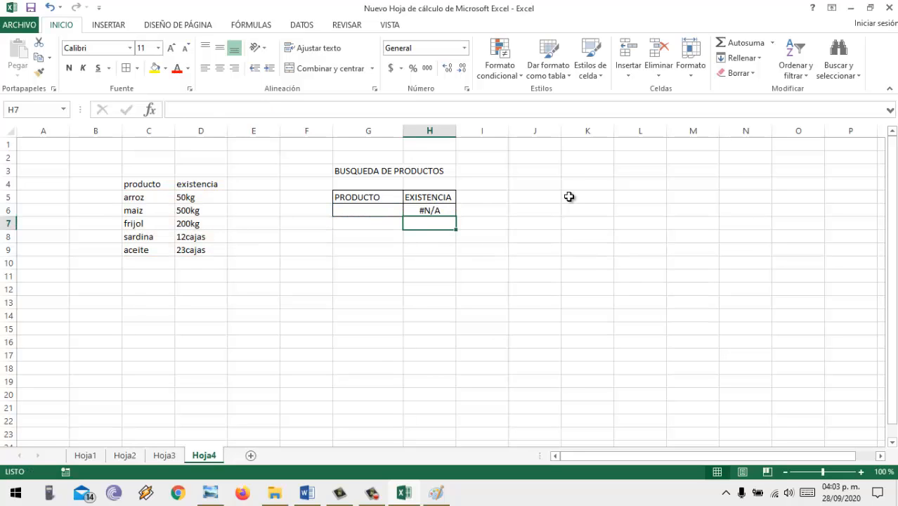
# Step: Test the lookup by entering arroz as the product in G6
pyautogui.click(387, 212)
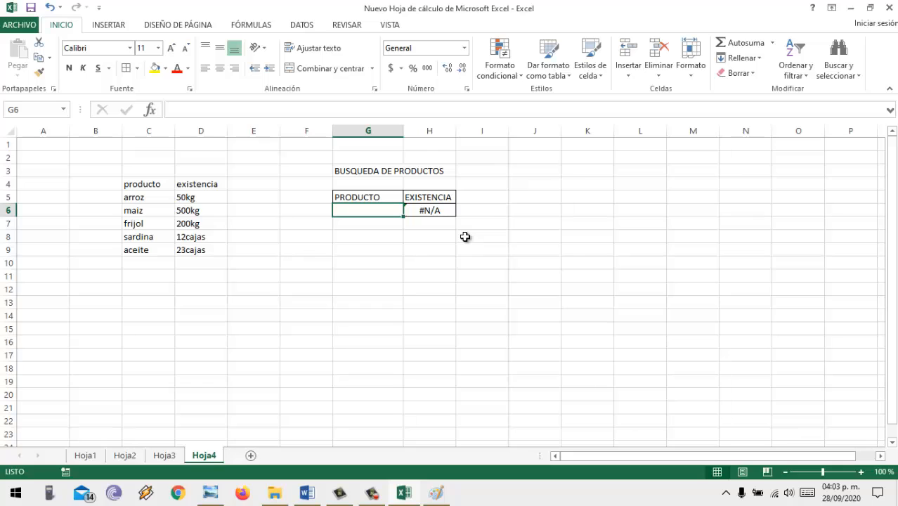
pyautogui.write('arroz')
pyautogui.press('Return')
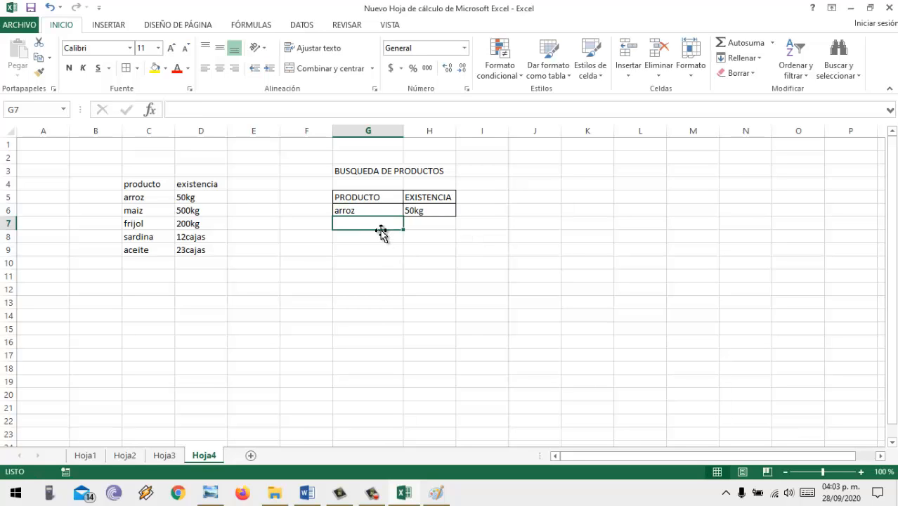
# Step: Fill the lookup result cell H6 with yellow
pyautogui.click(358, 211)
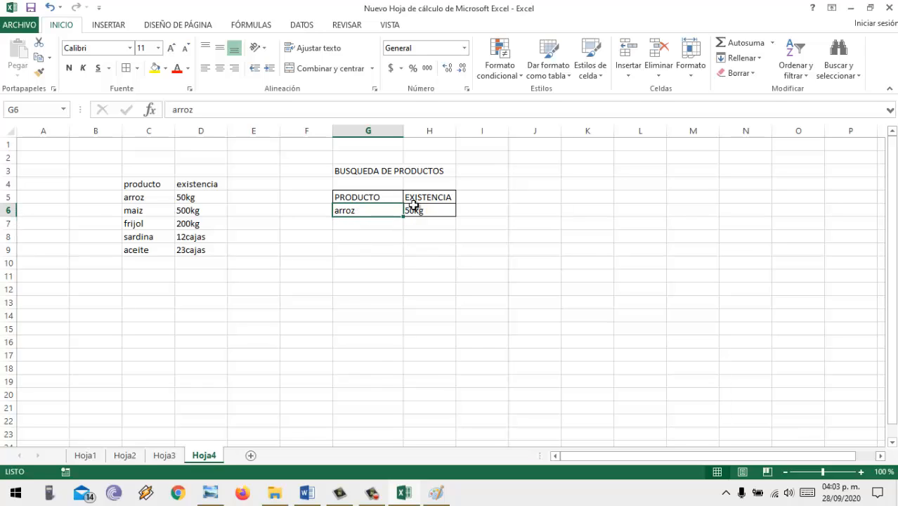
pyautogui.click(436, 211)
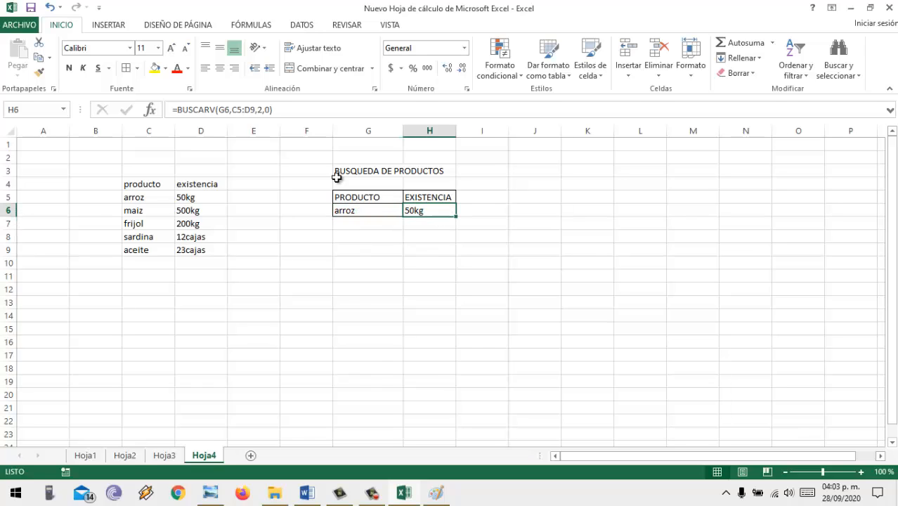
pyautogui.click(155, 68)
# Step: Change the searched product in G6 to aceite
pyautogui.click(363, 210)
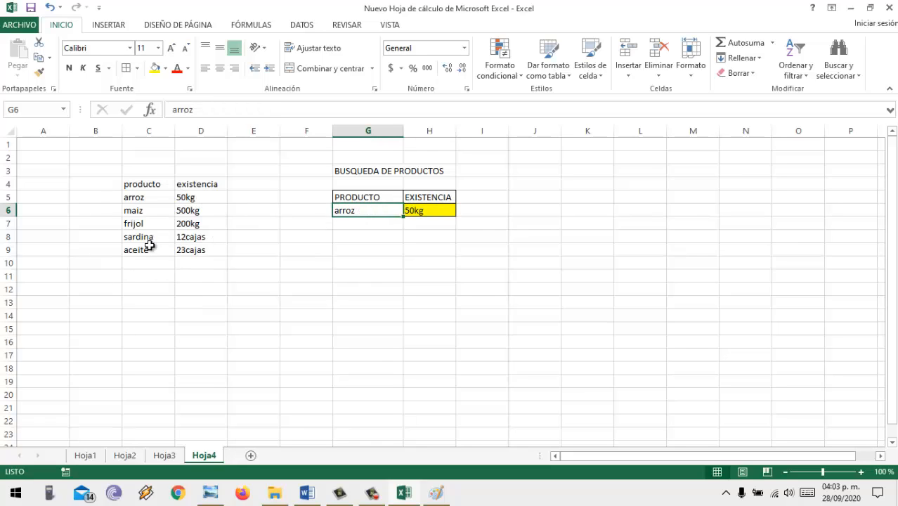
pyautogui.write('aceite')
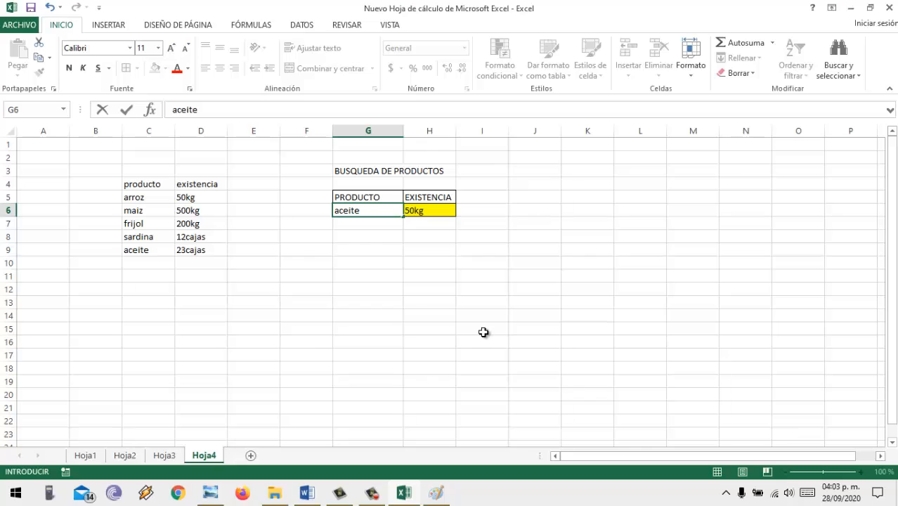
pyautogui.press('Return')
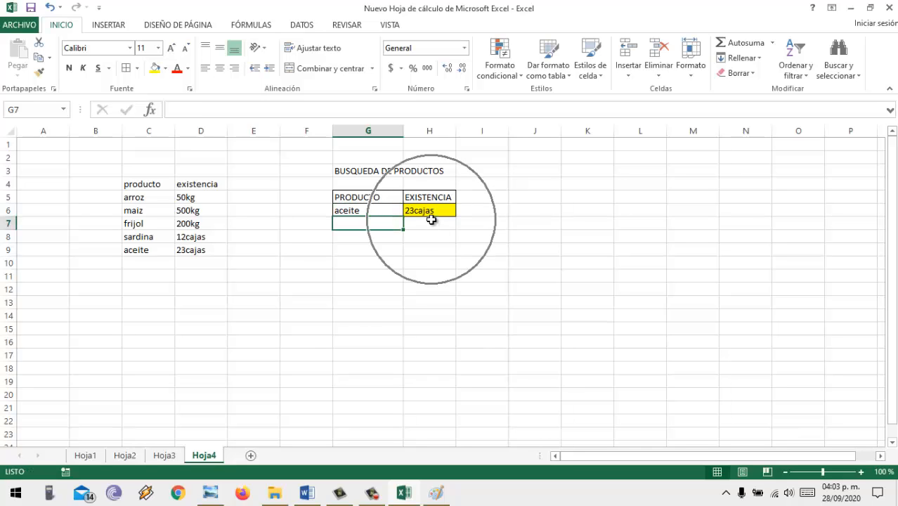
# Step: Look up the product maiz by entering its name in the search cell G6
pyautogui.click(356, 211)
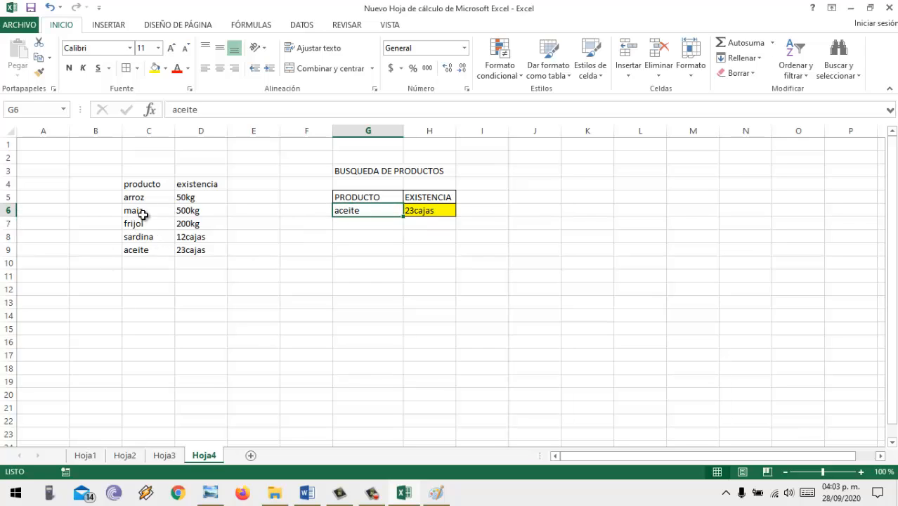
pyautogui.write('maiz')
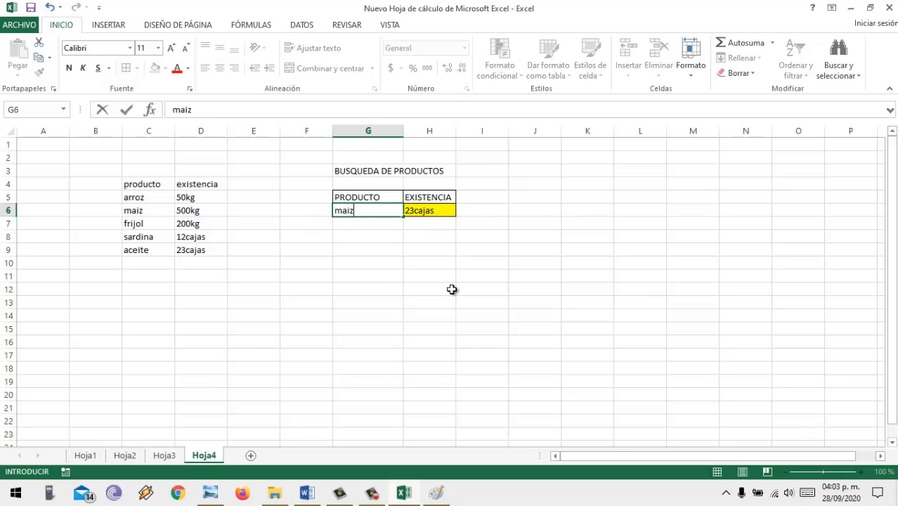
pyautogui.press('Return')
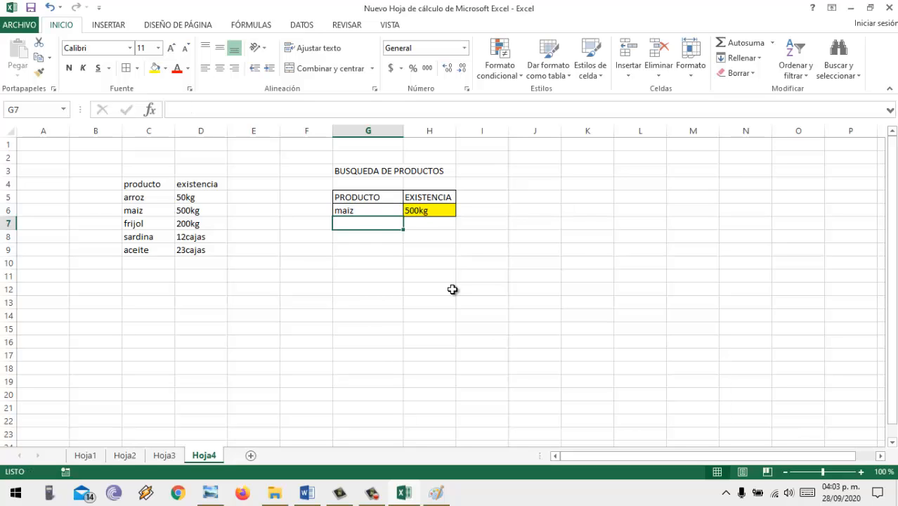
# Step: Replace the searched product in G6 with clorox, which is missing from the product list
pyautogui.click(368, 210)
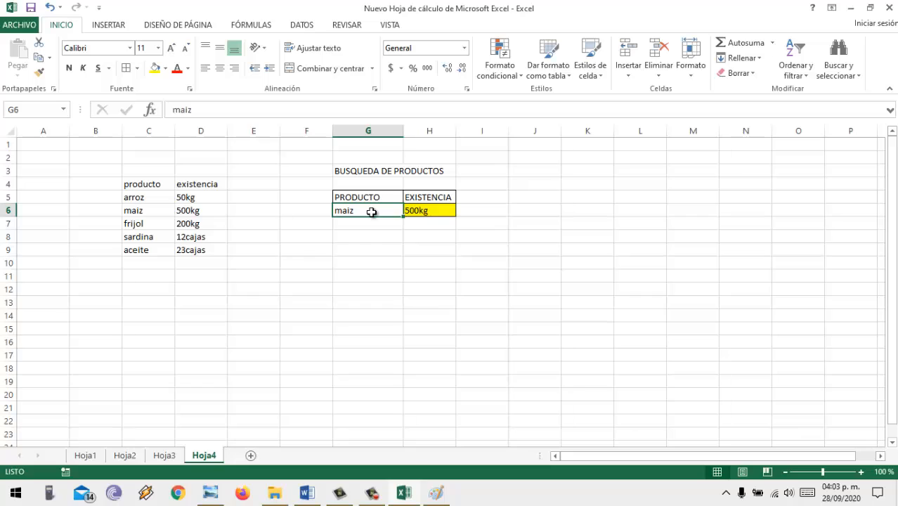
pyautogui.doubleClick(371, 212)
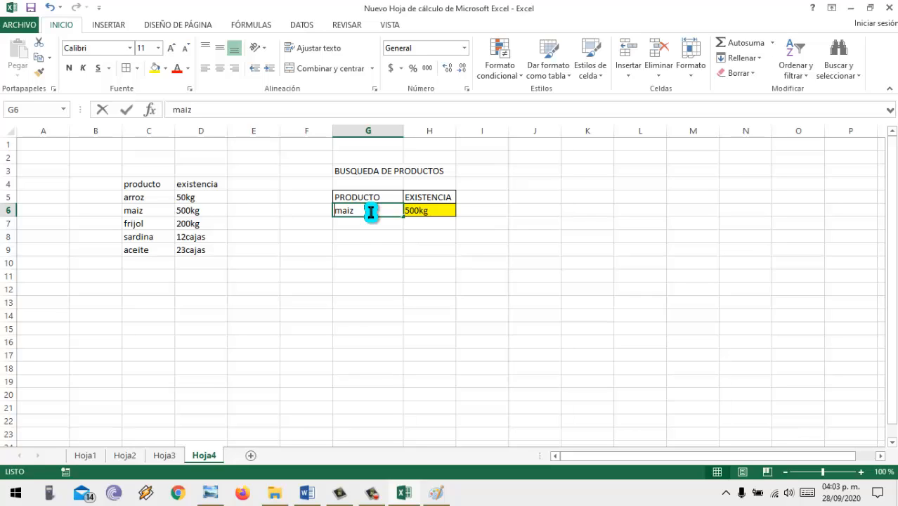
pyautogui.write('clorox')
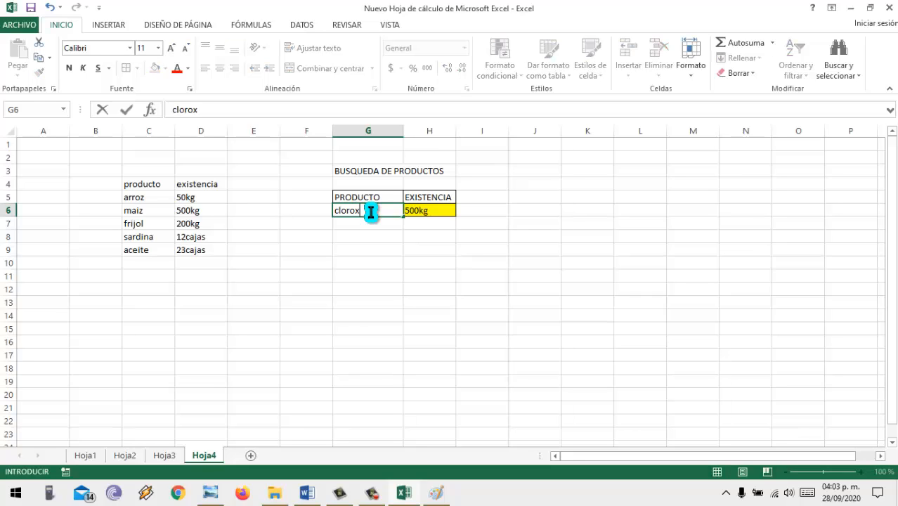
pyautogui.press('Return')
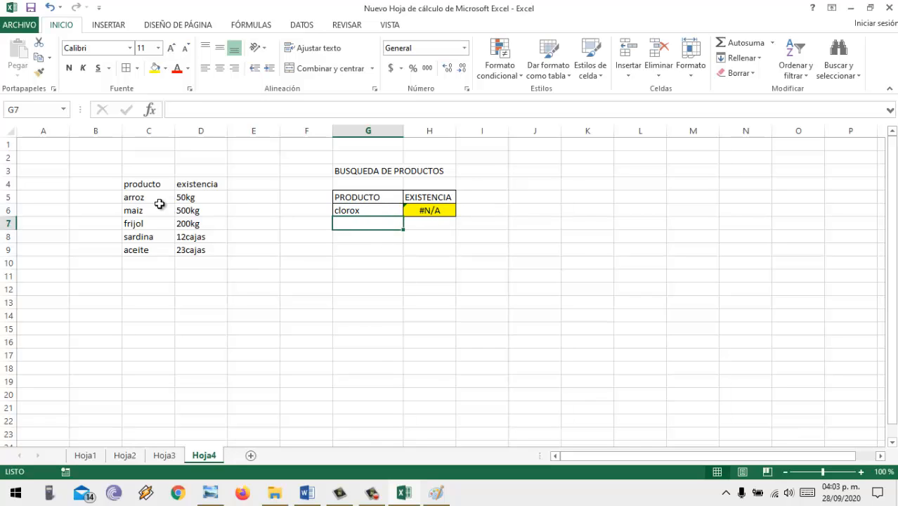
# Step: Search for the unlisted product pan in G6 and inspect the BUSCARV formula in H6
pyautogui.click(375, 210)
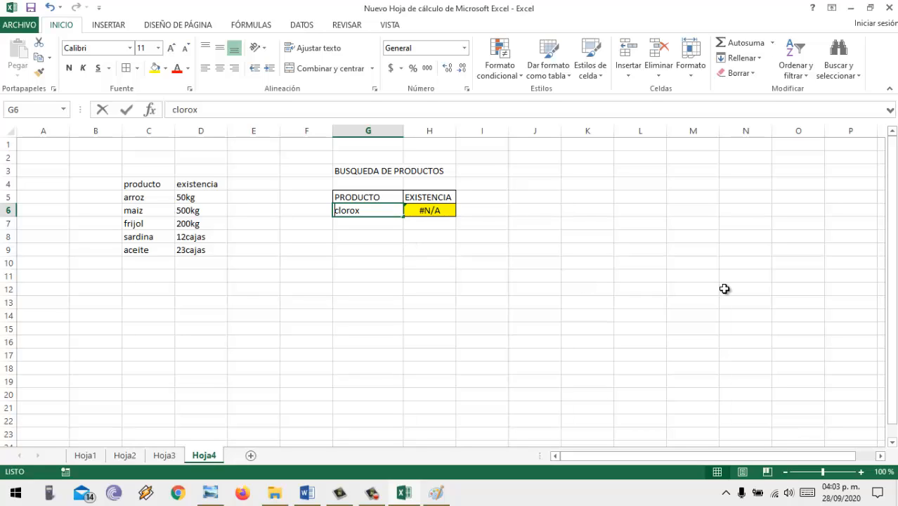
pyautogui.write('pan')
pyautogui.press('Return')
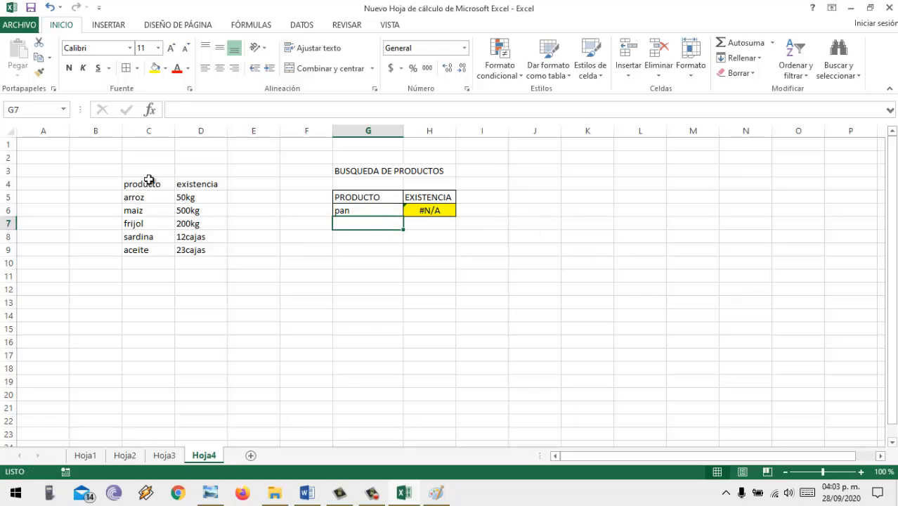
pyautogui.click(370, 210)
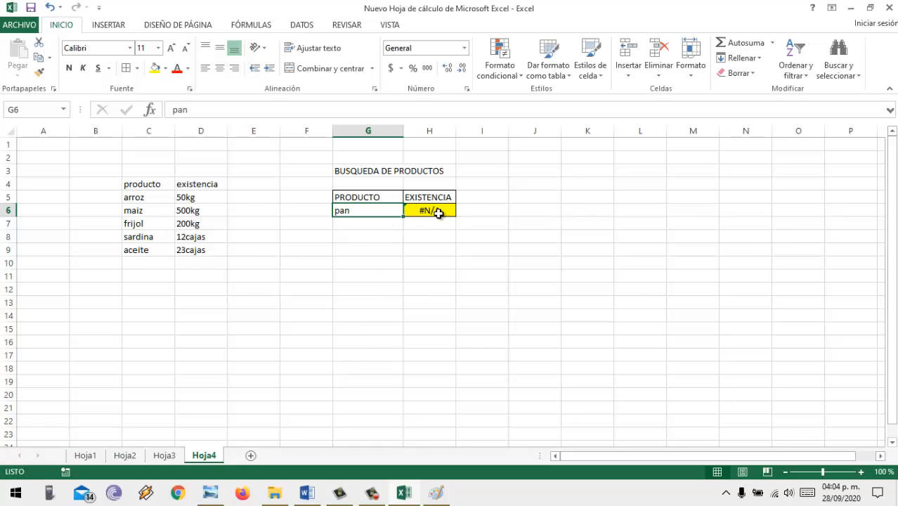
pyautogui.click(441, 212)
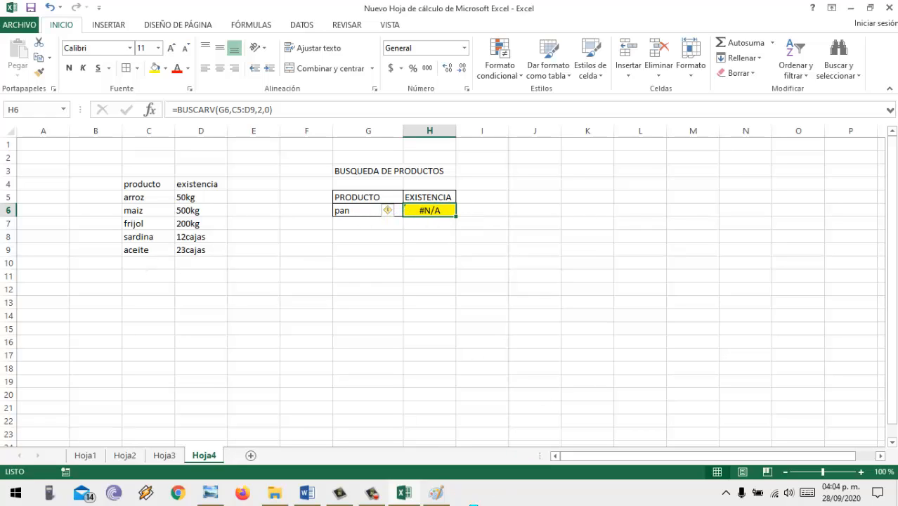
# Step: Switch to the Recordatorio document in Word, read the #N/A and #¡REF! error explanations, and return to the Excel worksheet
pyautogui.click(314, 495)
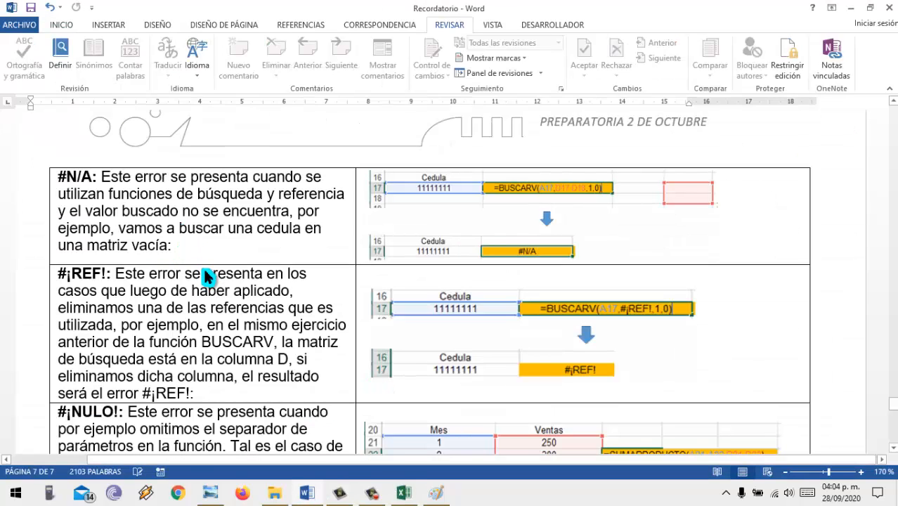
pyautogui.scroll(-3, 208, 276)
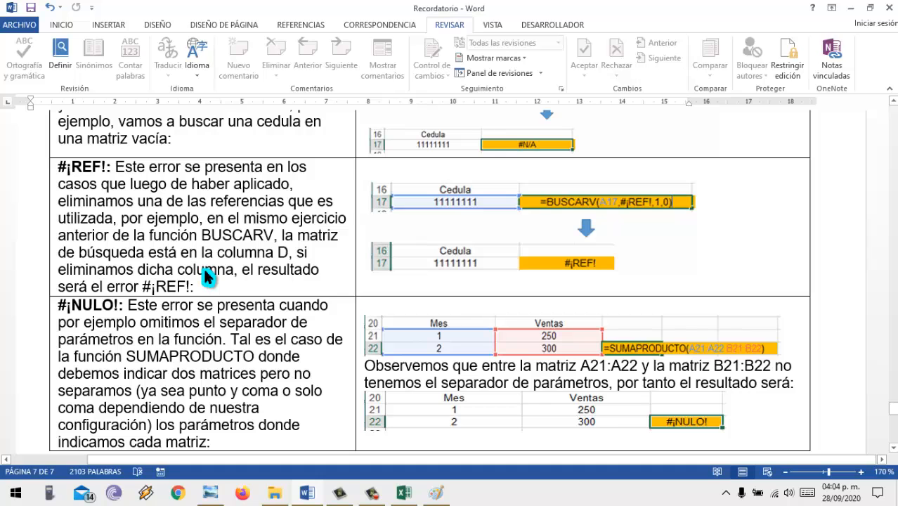
pyautogui.scroll(2, 206, 276)
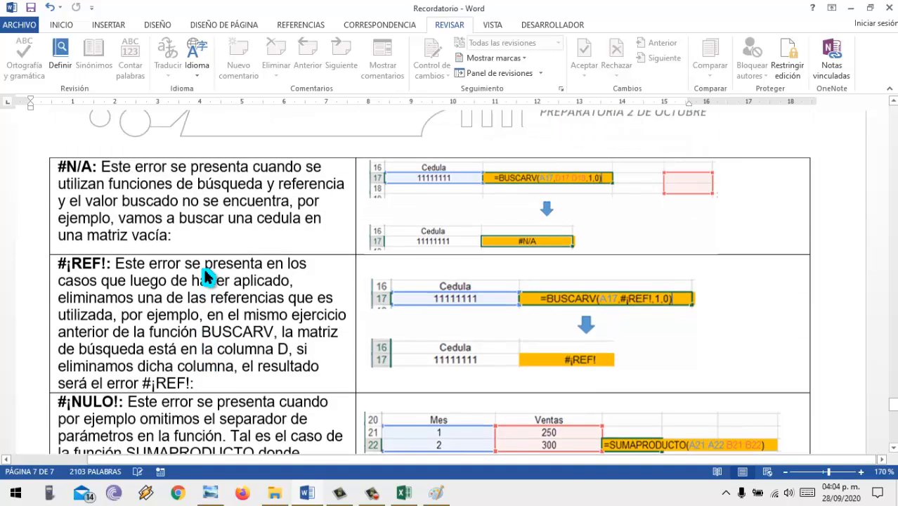
pyautogui.scroll(-1, 207, 276)
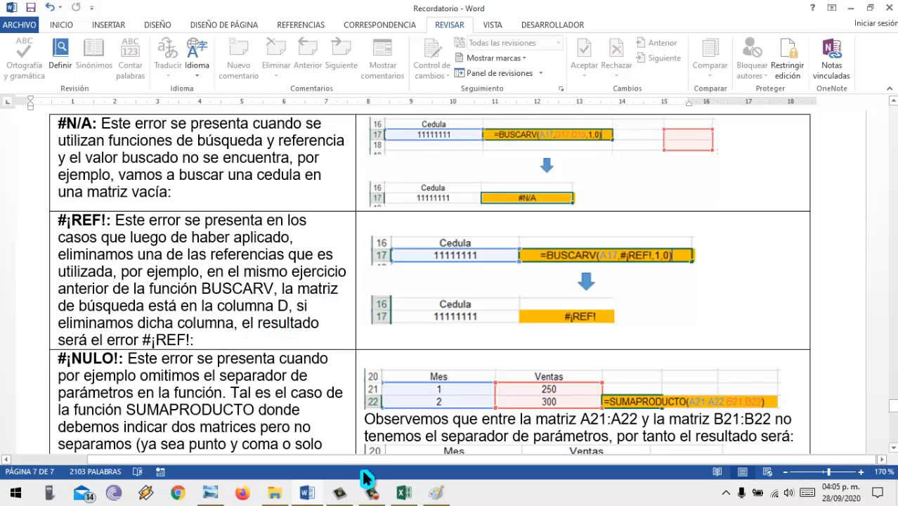
pyautogui.click(406, 496)
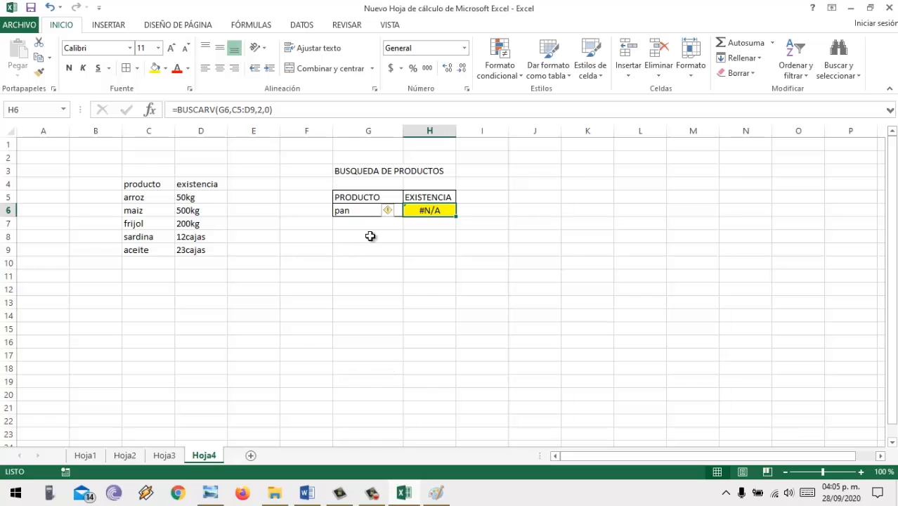
pyautogui.click(453, 272)
pyautogui.click(355, 129)
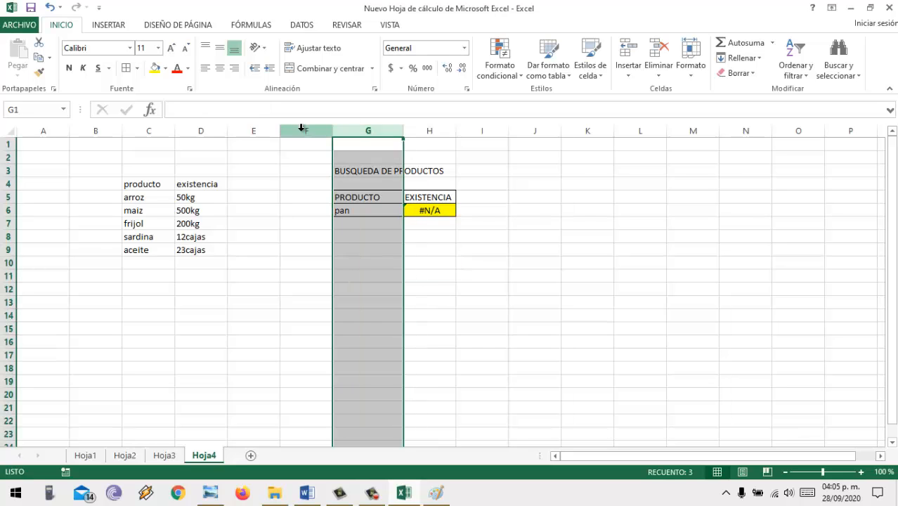
pyautogui.click(292, 130)
pyautogui.click(256, 130)
pyautogui.click(205, 131)
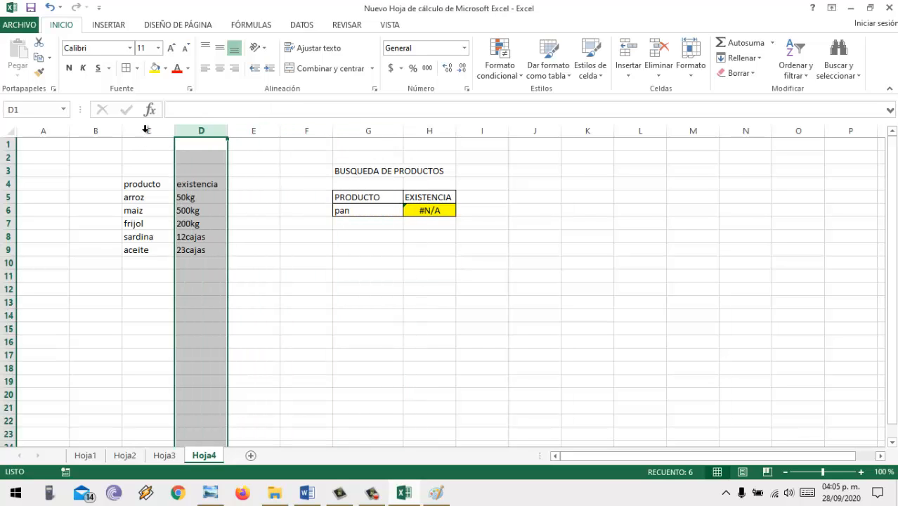
pyautogui.click(143, 130)
pyautogui.click(100, 130)
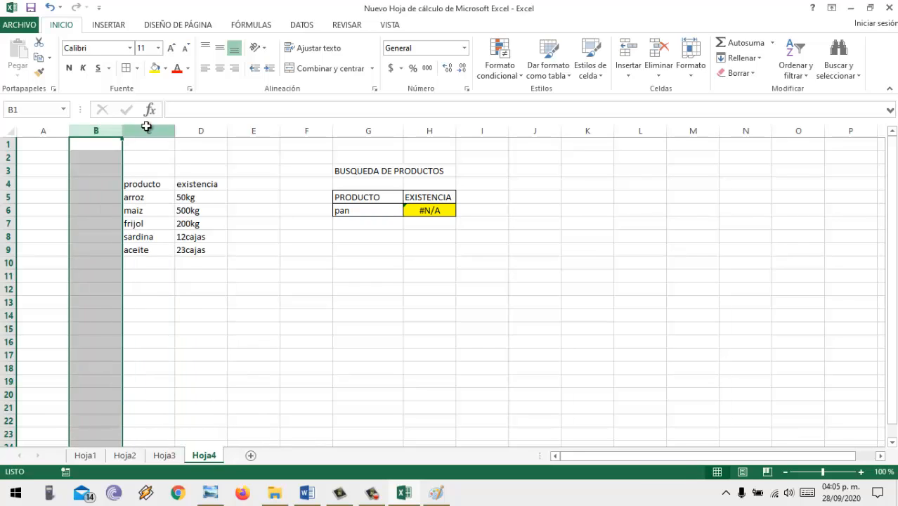
pyautogui.click(146, 128)
pyautogui.click(208, 128)
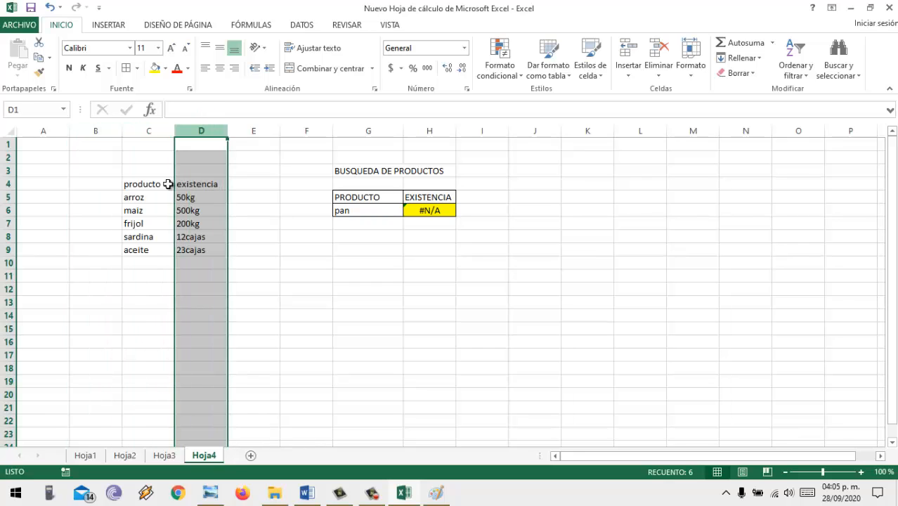
pyautogui.click(5, 196)
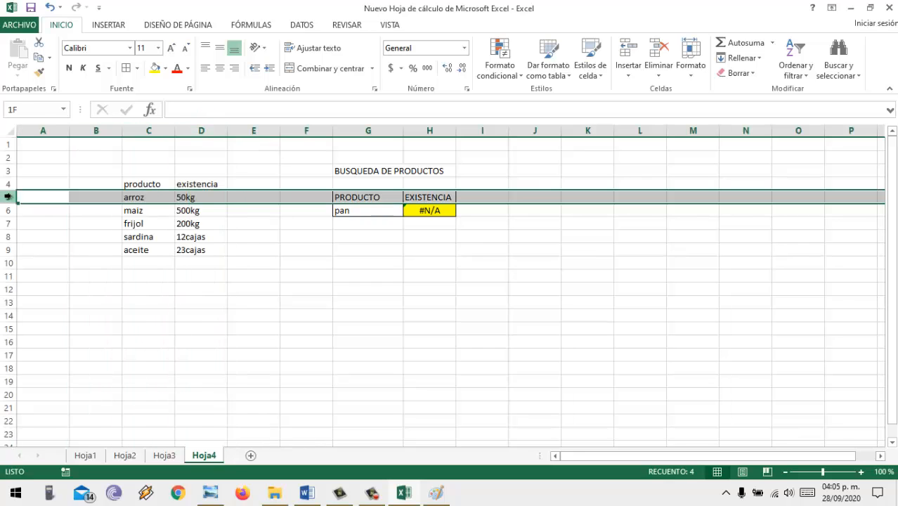
pyautogui.moveTo(7, 256); pyautogui.dragTo(8, 247)
pyautogui.click(8, 247)
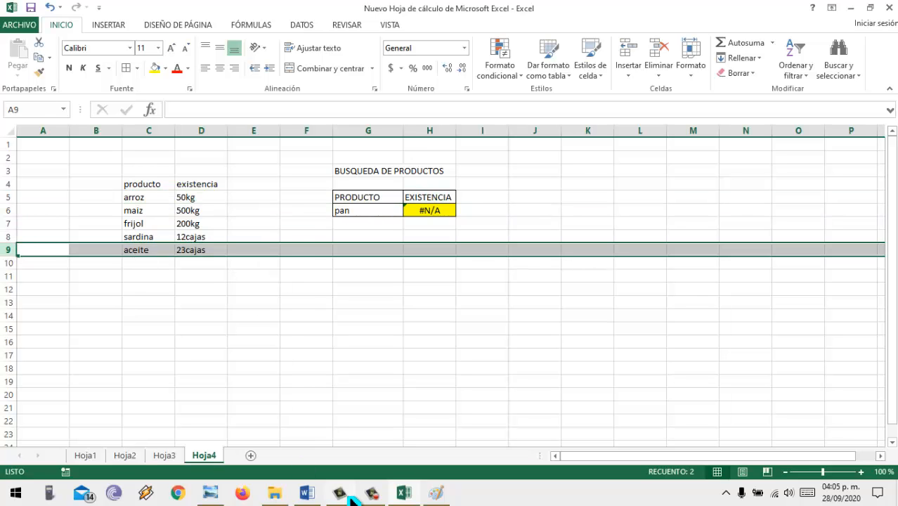
# Step: Check the #¡REF! error entry in the Word document again and return to the product search sheet in Excel
pyautogui.click(311, 492)
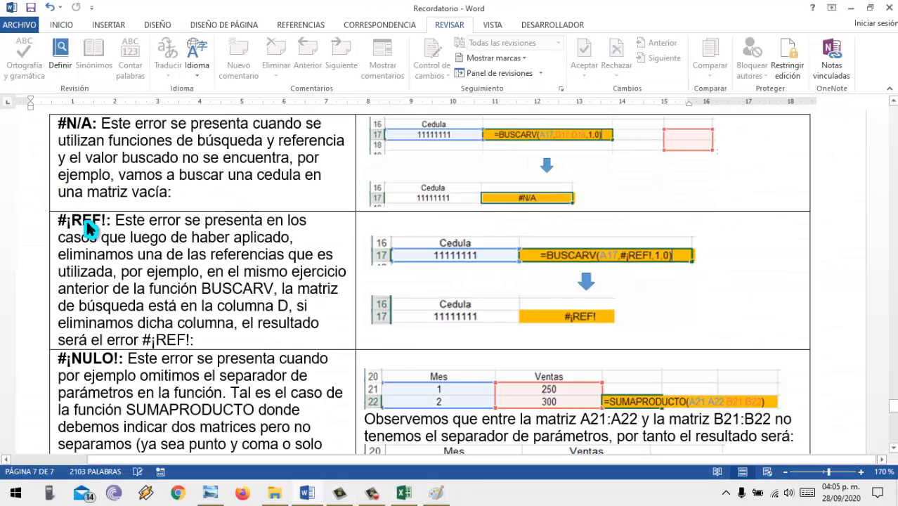
pyautogui.click(403, 493)
pyautogui.click(359, 131)
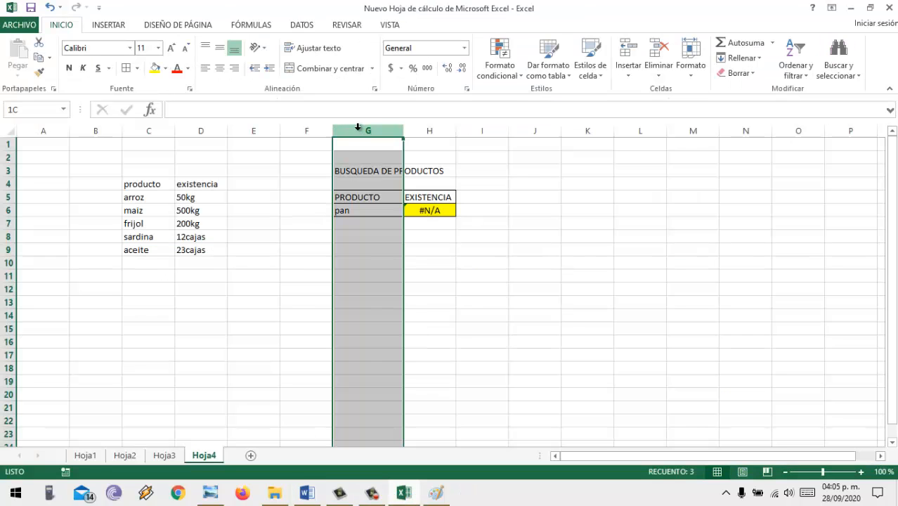
pyautogui.click(499, 186)
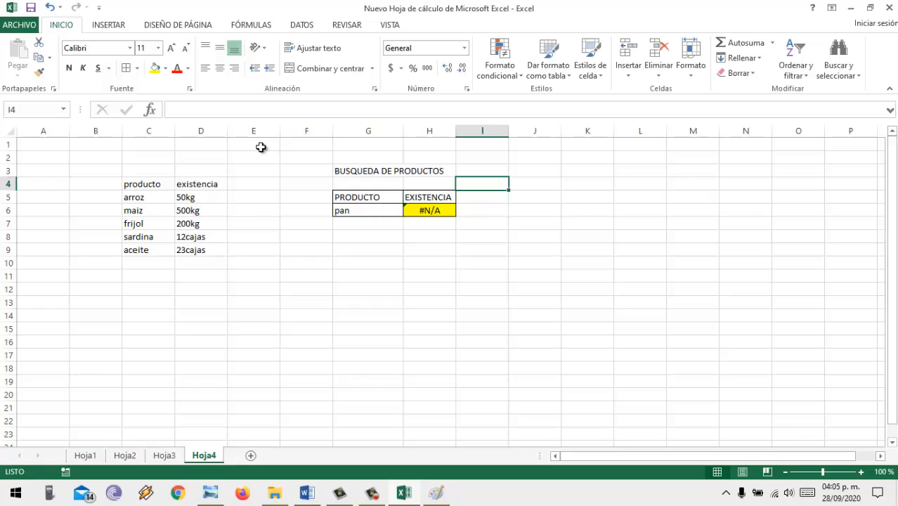
# Step: Look up the product frijol in G6 and select its existencia result in H6
pyautogui.click(355, 213)
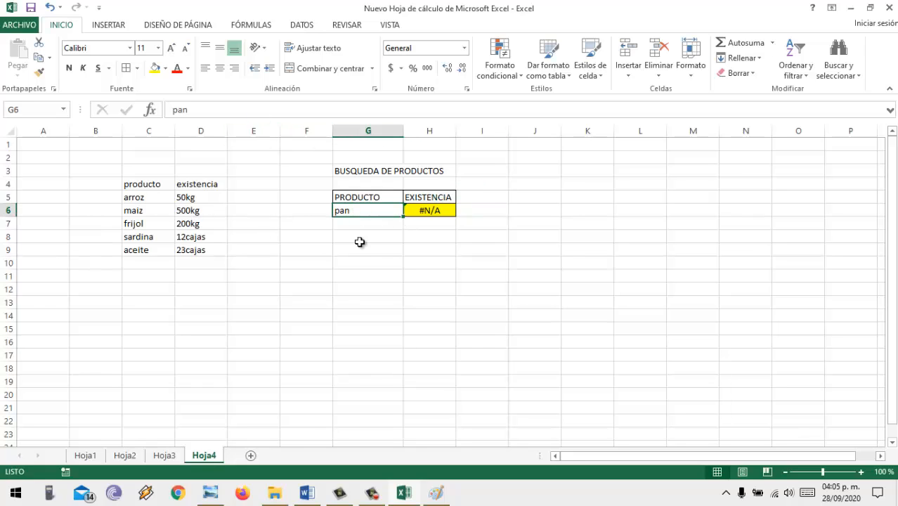
pyautogui.write('fri')
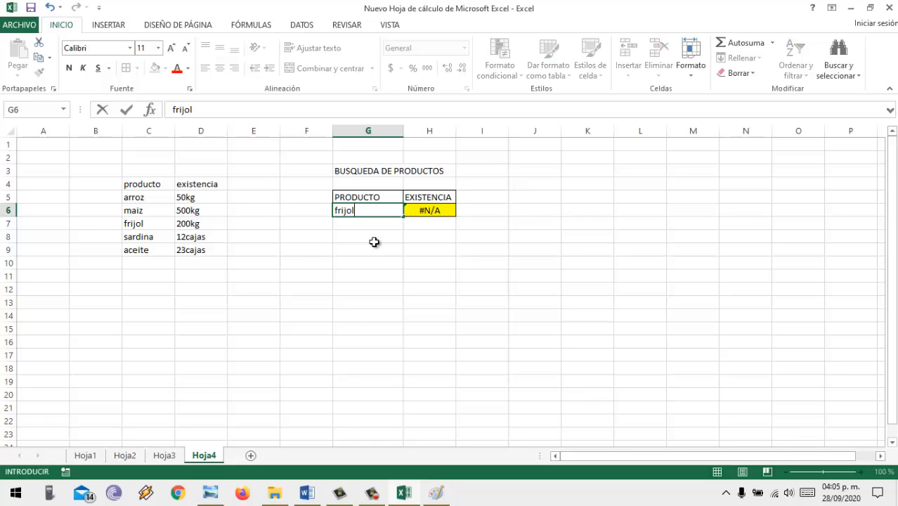
pyautogui.write('jol')
pyautogui.press('Return')
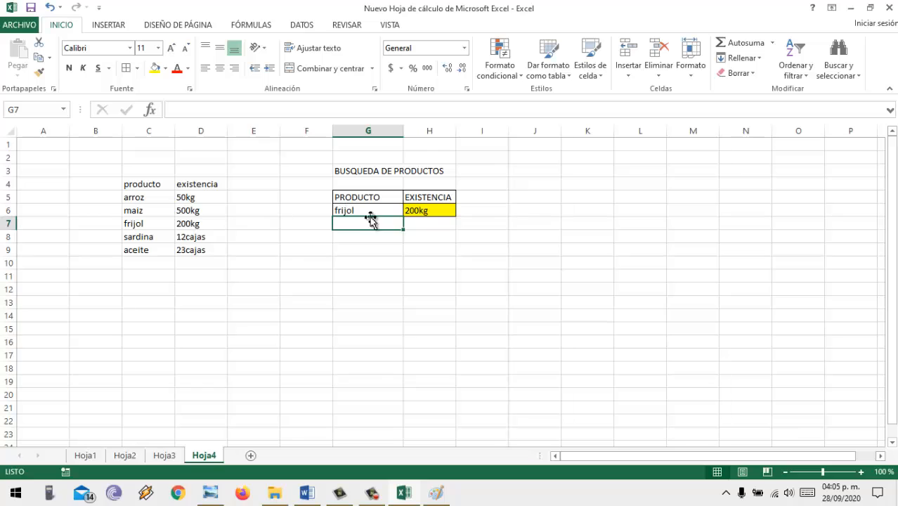
pyautogui.click(406, 206)
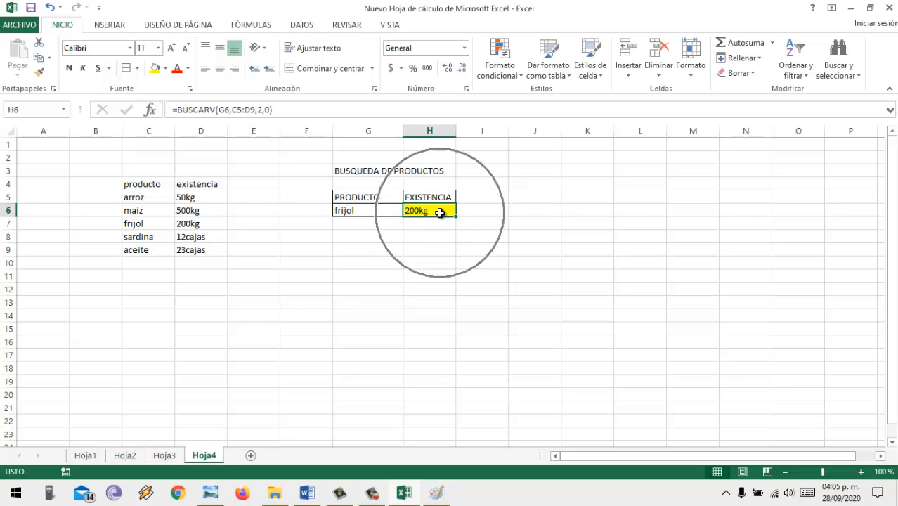
pyautogui.click(143, 130)
pyautogui.click(198, 129)
pyautogui.click(154, 129)
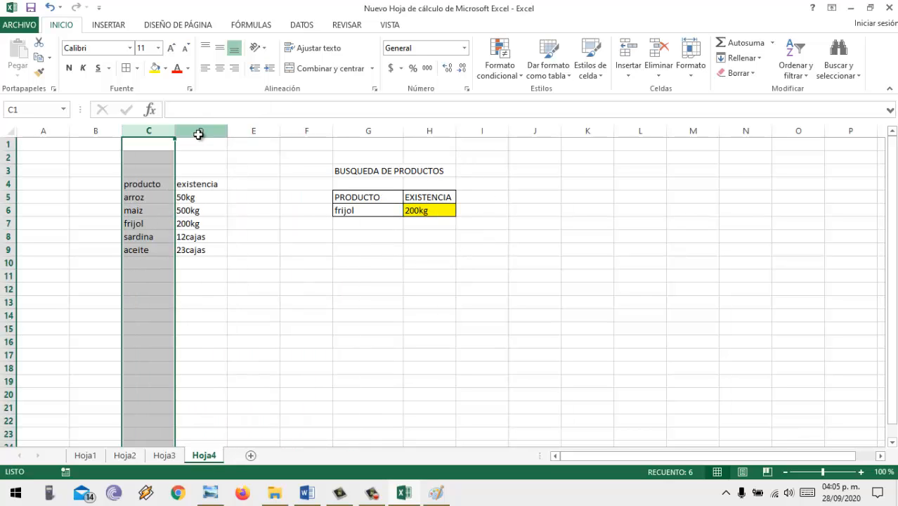
pyautogui.click(199, 131)
pyautogui.click(164, 130)
pyautogui.click(196, 130)
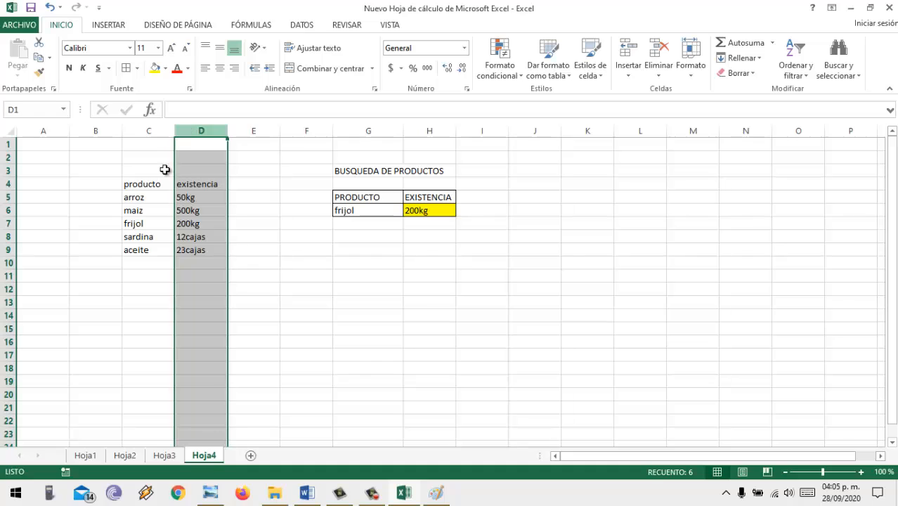
pyautogui.click(148, 130)
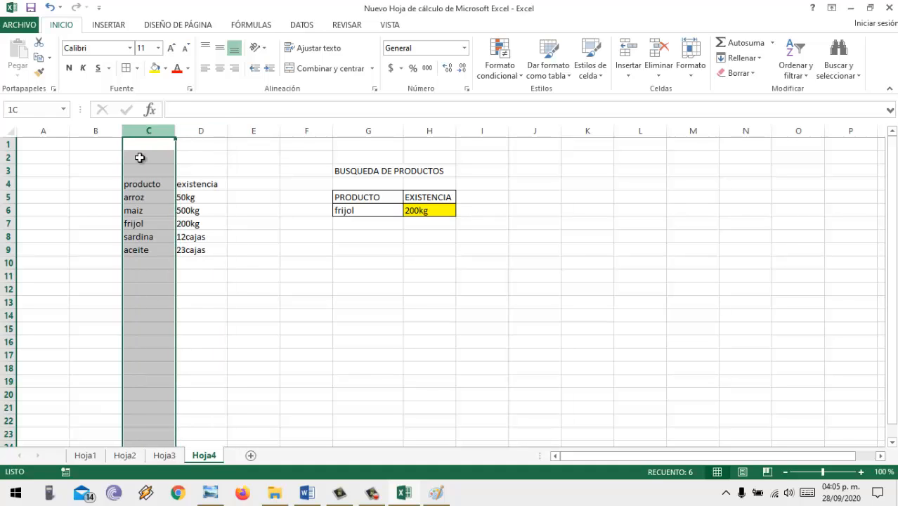
# Step: Delete the existencia column D on Hoja4 to break the BUSCARV reference, and undo the deletion
pyautogui.click(202, 132)
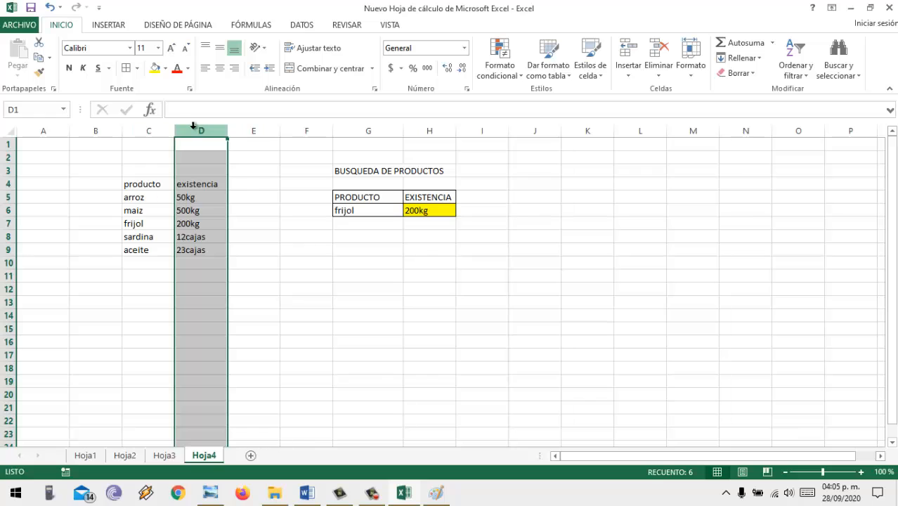
pyautogui.press('ctrl')
pyautogui.press('ctrl')
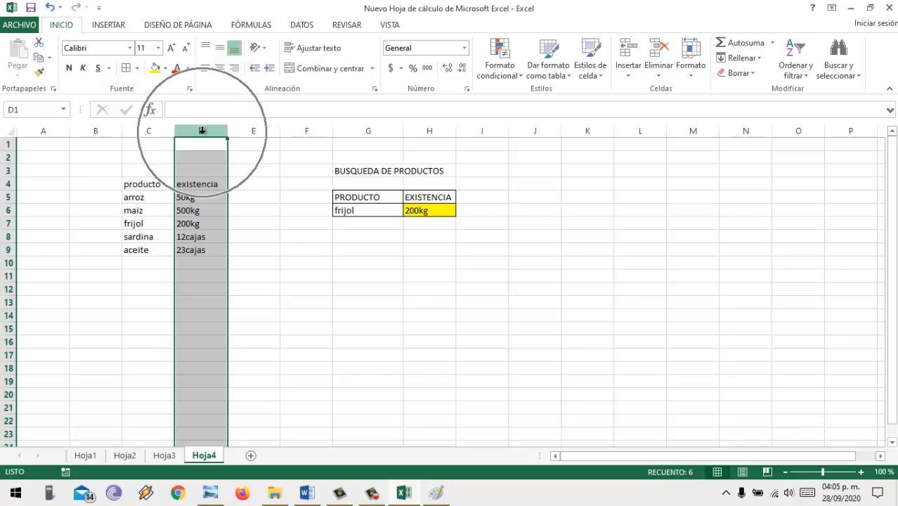
pyautogui.rightClick(201, 130)
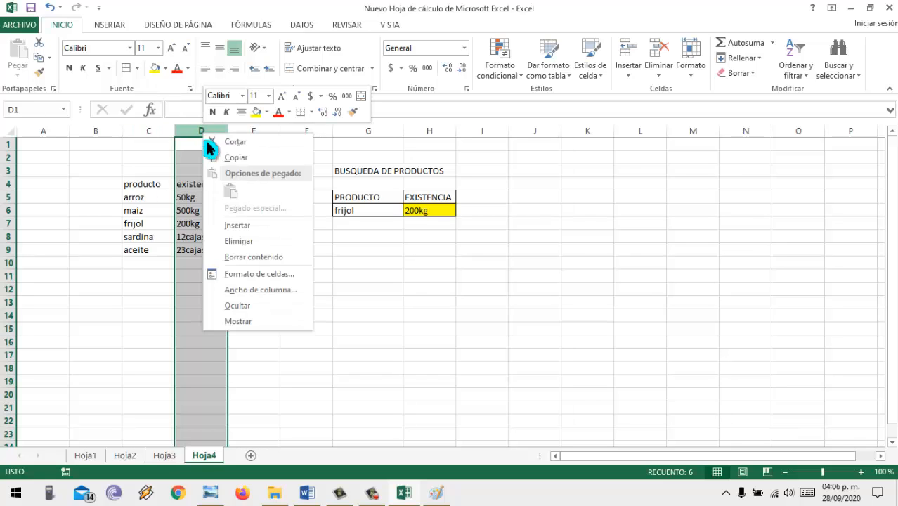
pyautogui.click(251, 243)
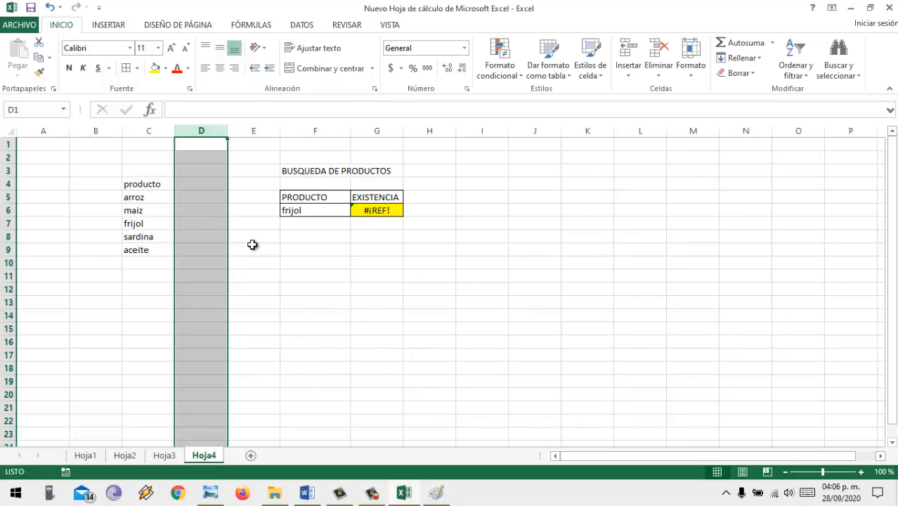
pyautogui.click(392, 219)
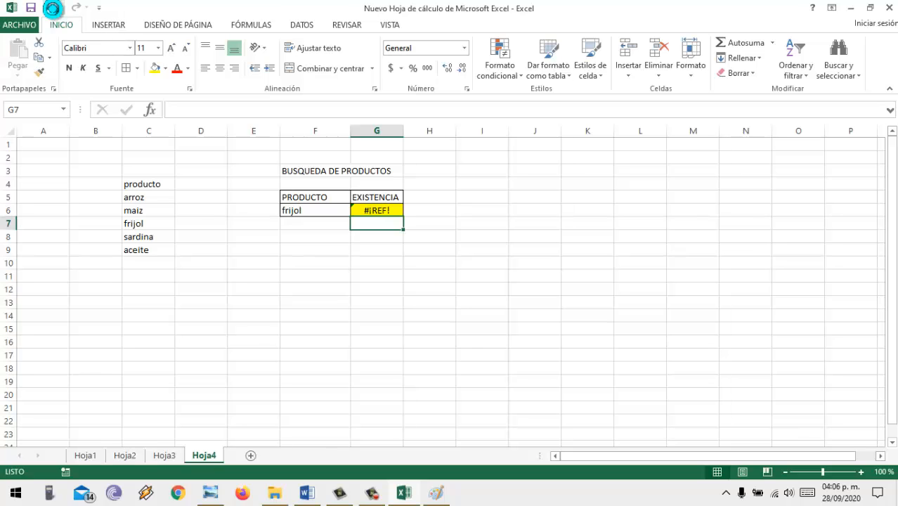
pyautogui.click(54, 13)
pyautogui.click(450, 262)
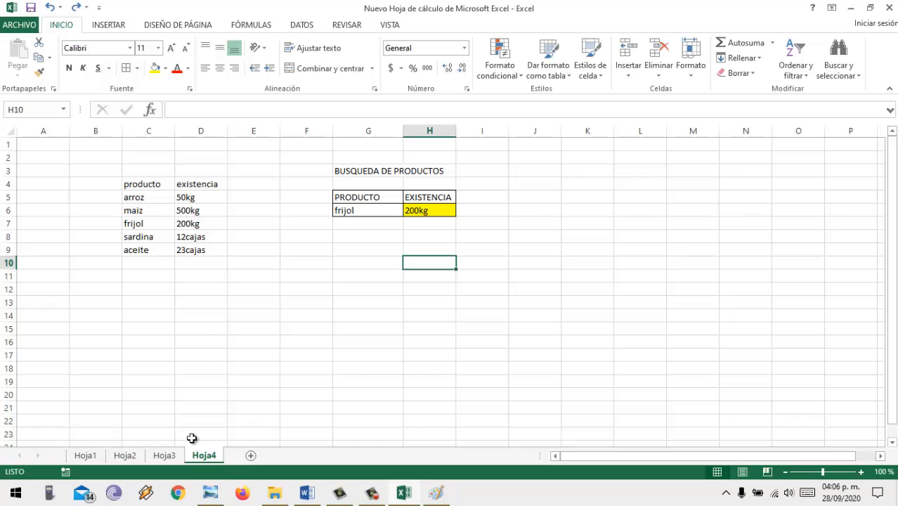
# Step: Clear the #¿NOMBRE? error formulas from the range E6:G11 on Hoja2
pyautogui.click(164, 455)
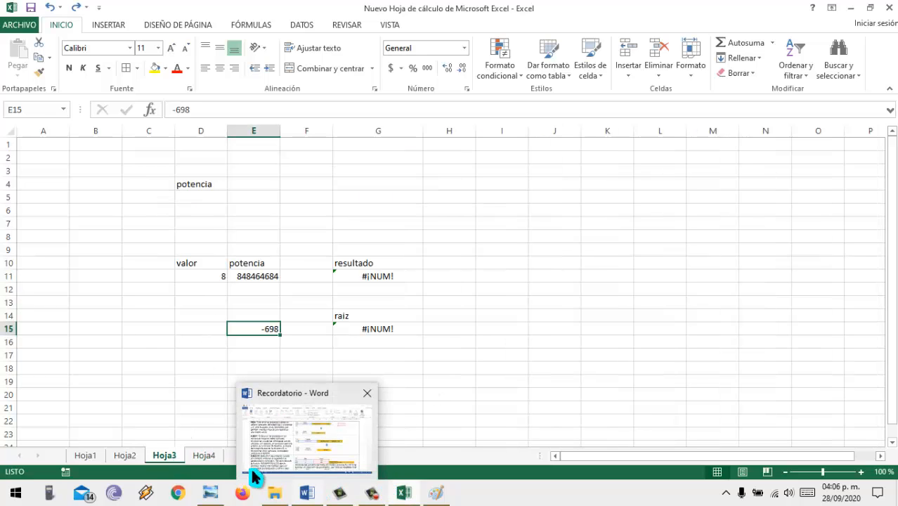
pyautogui.click(118, 456)
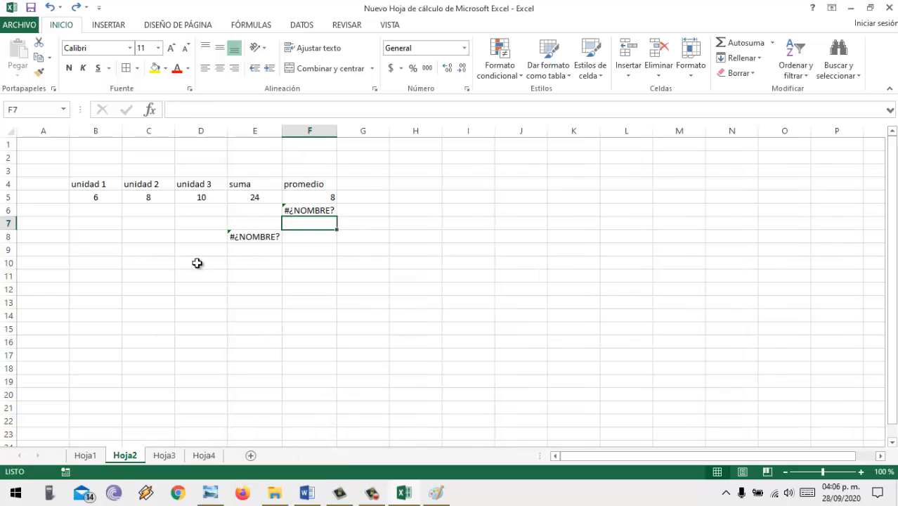
pyautogui.moveTo(258, 209); pyautogui.dragTo(356, 282)
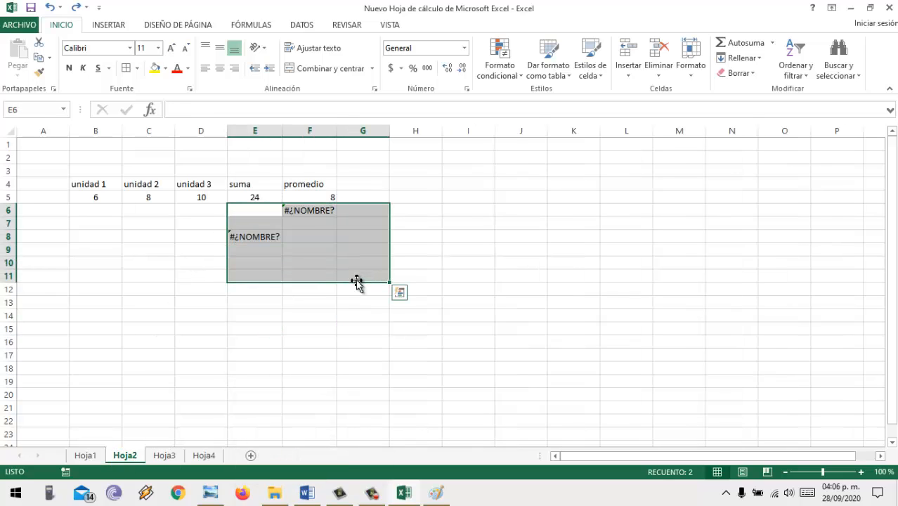
pyautogui.press('Delete')
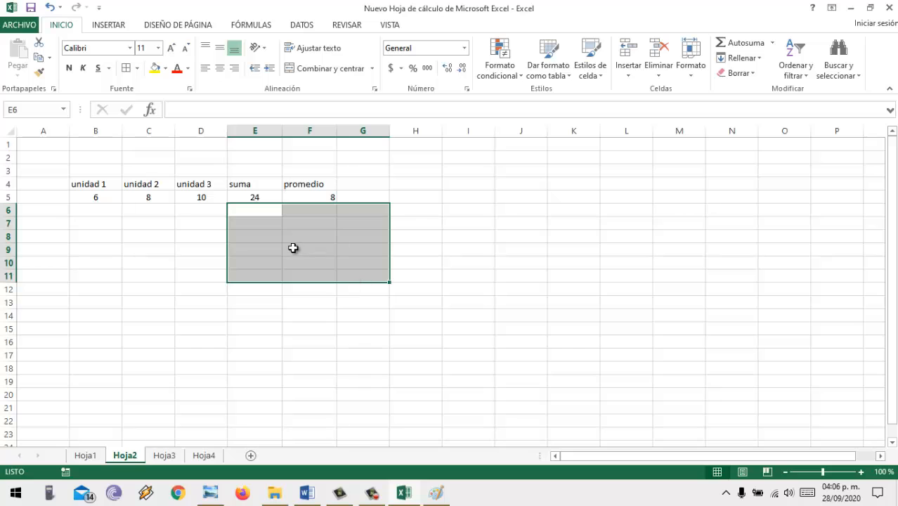
pyautogui.click(286, 314)
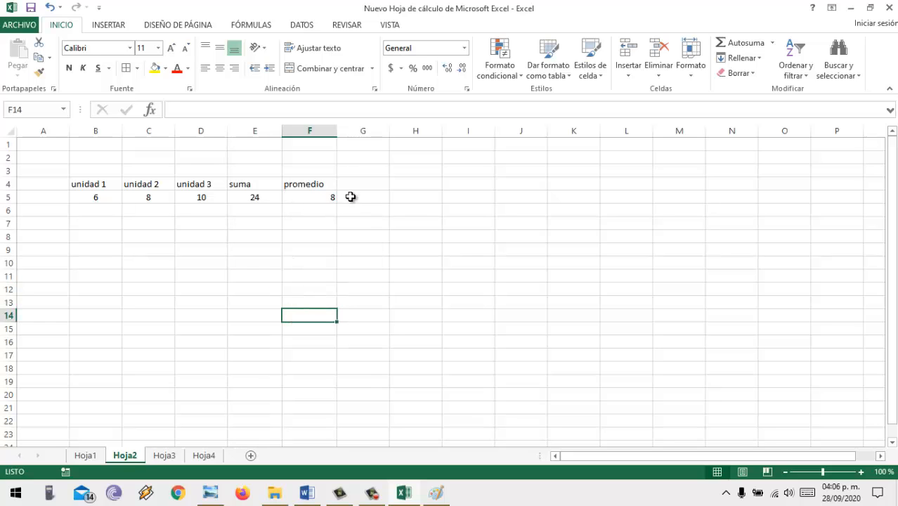
# Step: Insert a blank worksheet after Hoja1 and go back to the product search on Hoja4
pyautogui.click(94, 458)
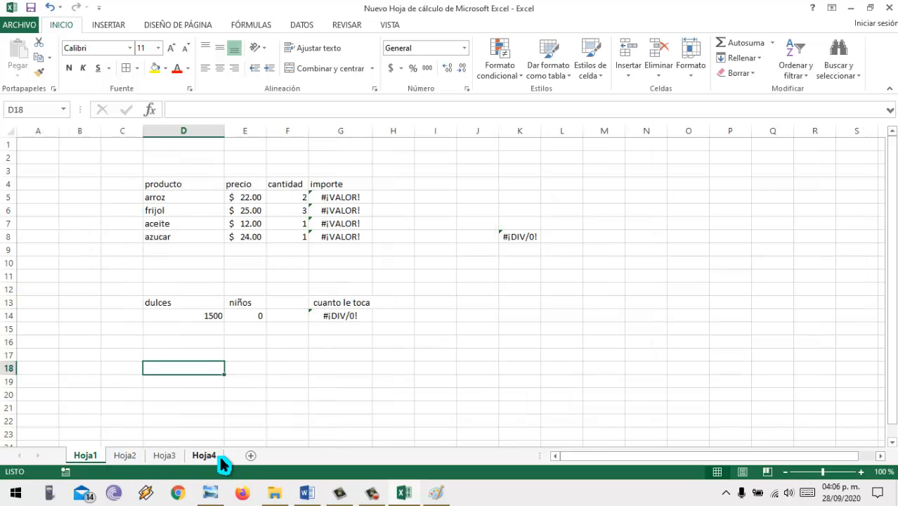
pyautogui.click(257, 456)
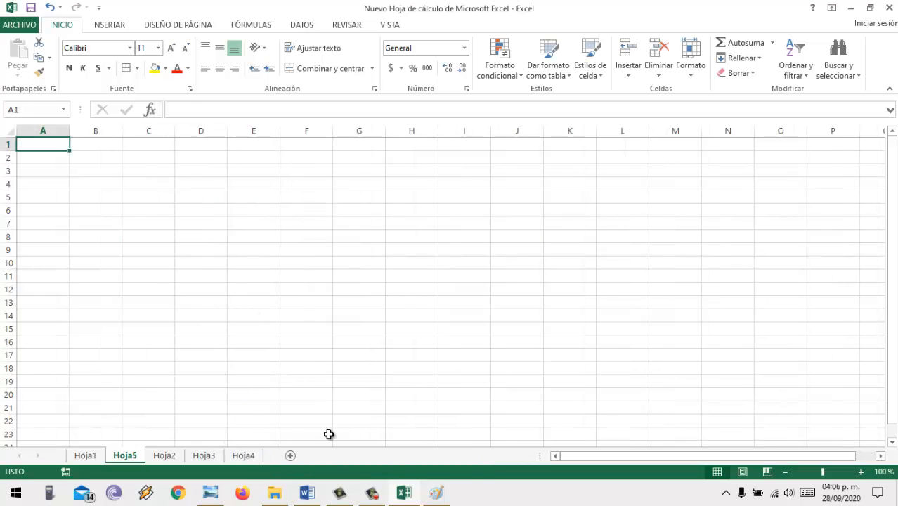
pyautogui.click(213, 453)
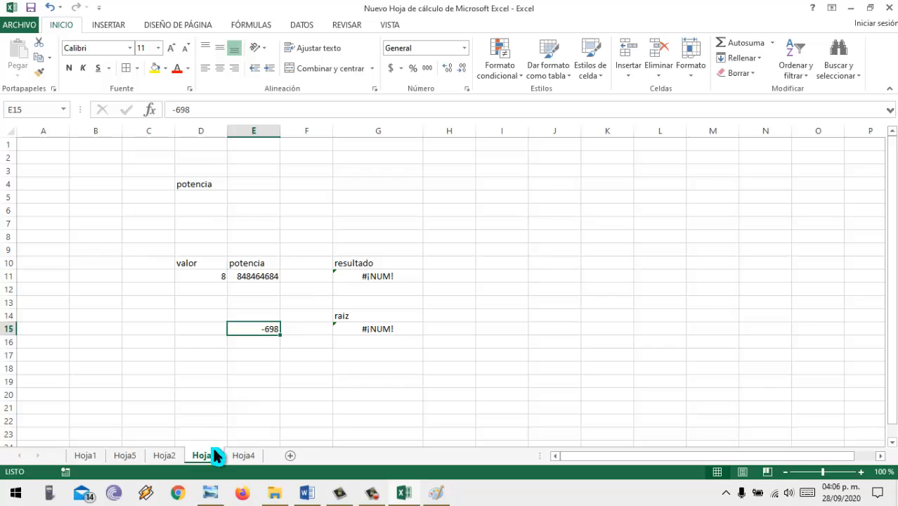
pyautogui.click(164, 455)
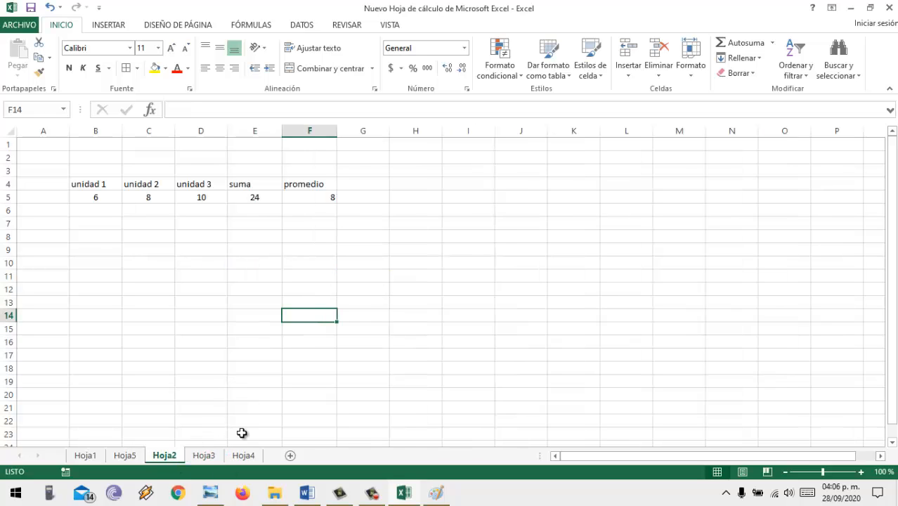
pyautogui.click(243, 456)
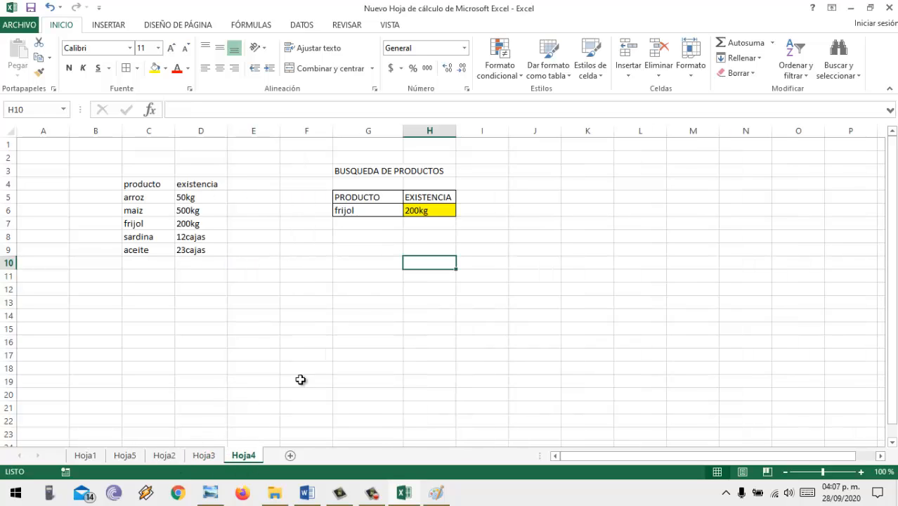
# Step: Delete the producto column C to test its effect on the product search, and undo the deletion
pyautogui.click(151, 130)
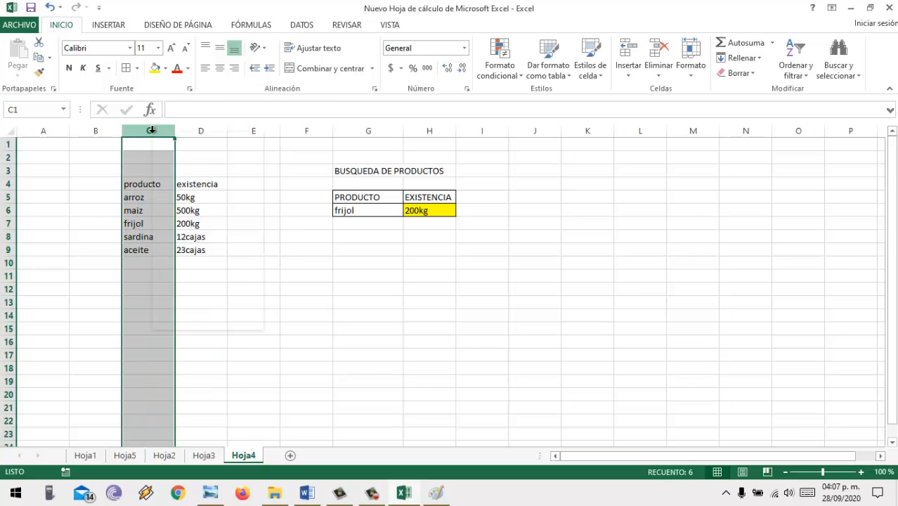
pyautogui.rightClick(151, 131)
pyautogui.click(189, 239)
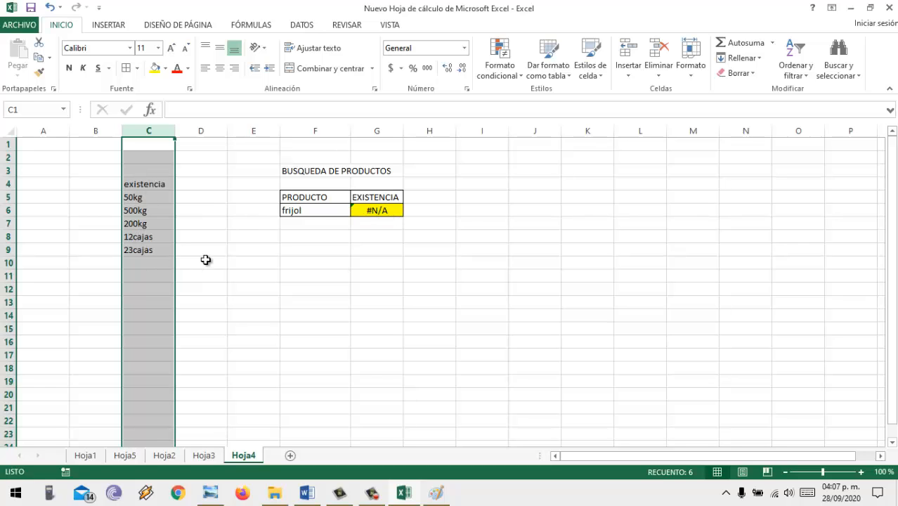
pyautogui.hotkey('ctrl', 'z')
pyautogui.click(336, 278)
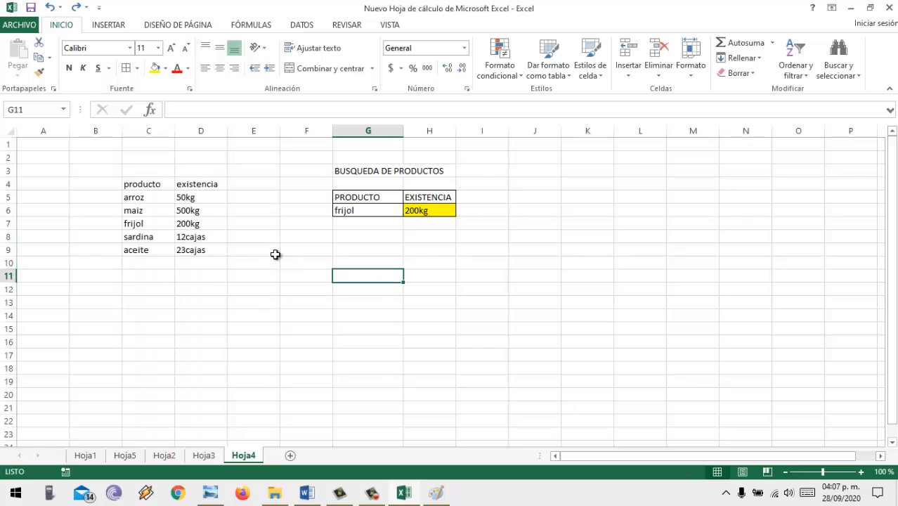
# Step: Delete column D with the existencia data once more to compare the resulting error, and restore it
pyautogui.click(214, 131)
pyautogui.rightClick(215, 132)
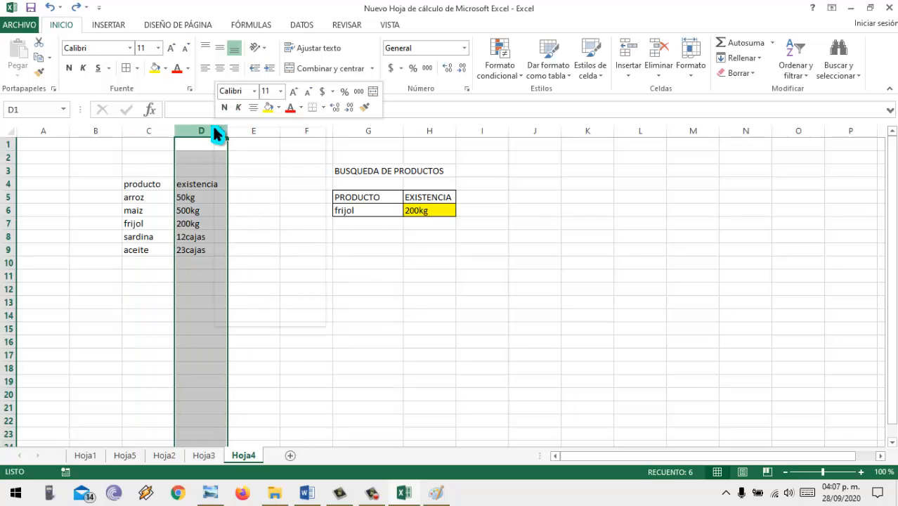
pyautogui.click(265, 234)
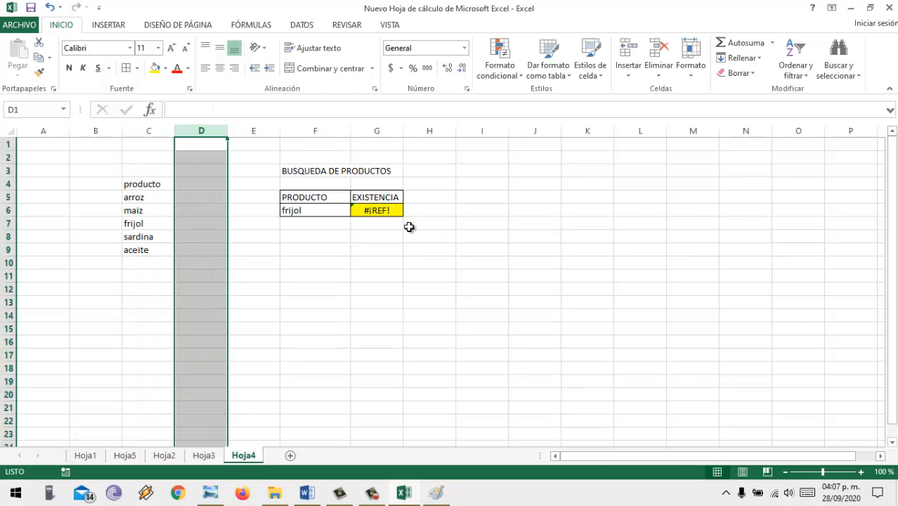
pyautogui.hotkey('ctrl', 'z')
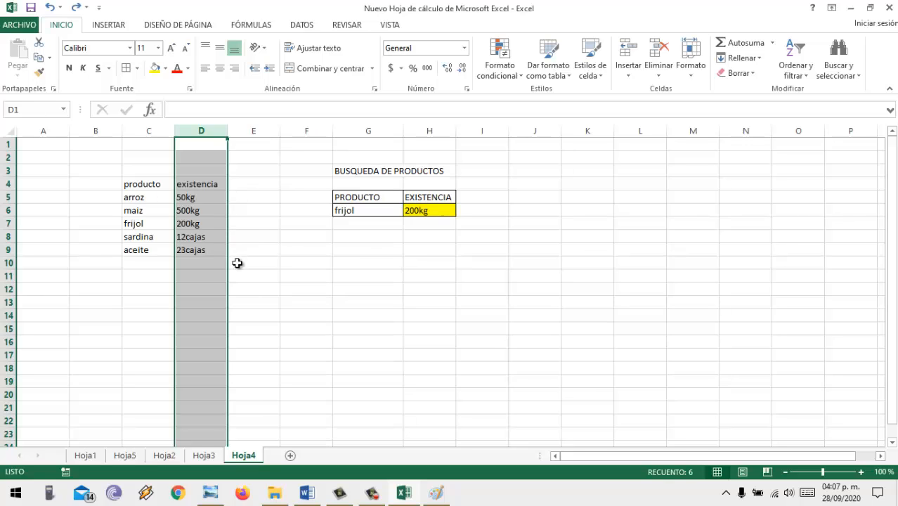
pyautogui.click(289, 276)
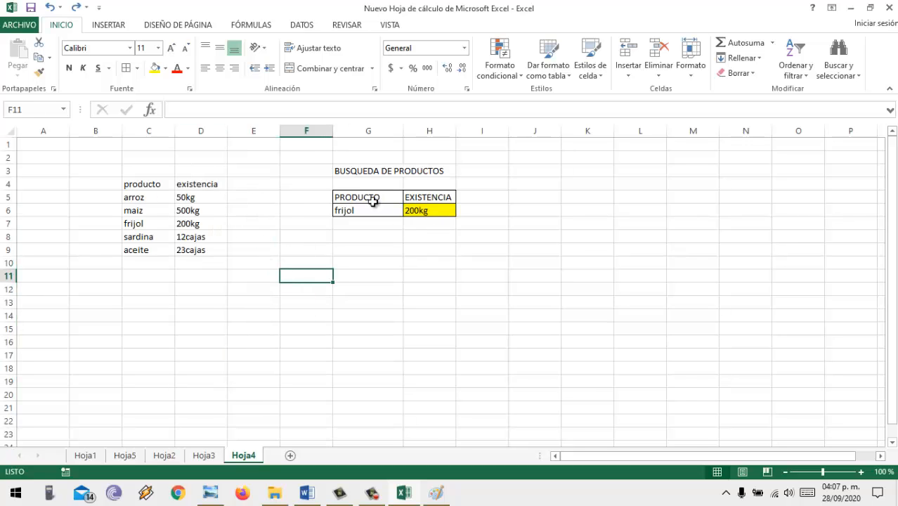
# Step: Switch to the Recordatorio document in Word and read the #¡NULO! error explanation with its SUMAPRODUCTO example
pyautogui.click(307, 493)
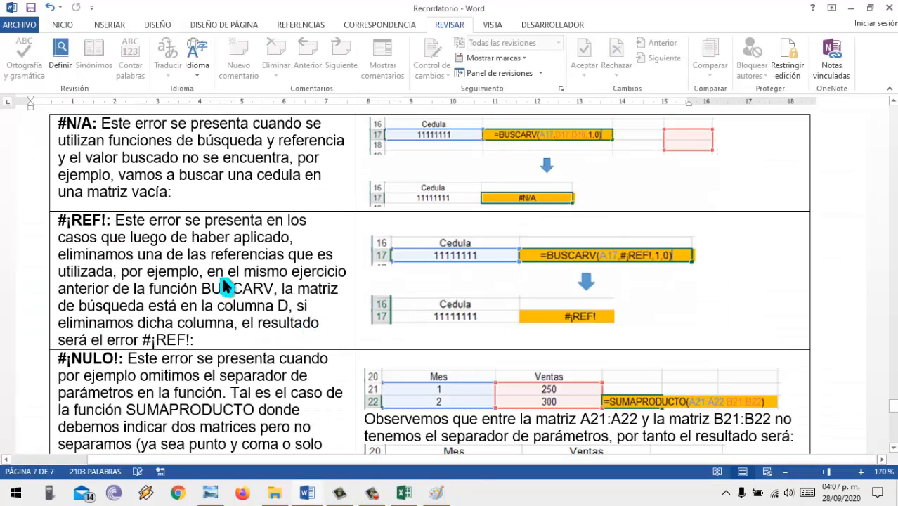
pyautogui.scroll(-5, 239, 311)
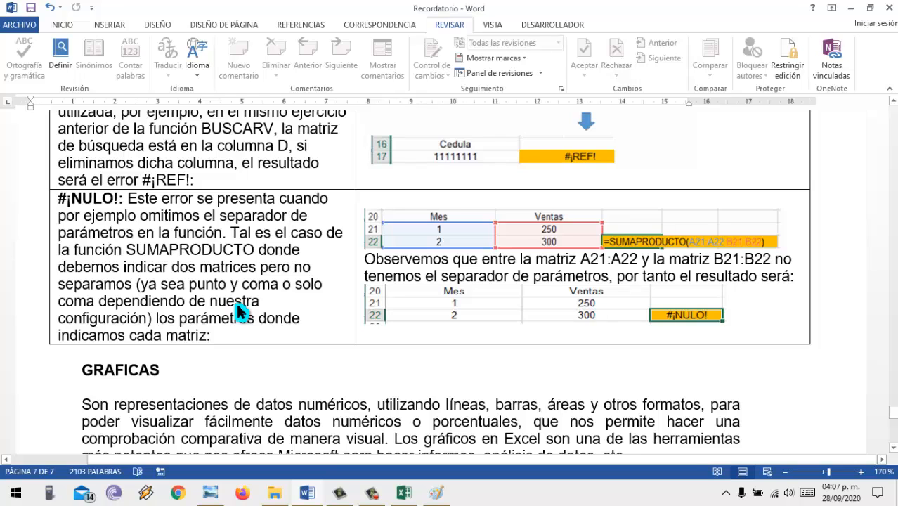
pyautogui.scroll(-1, 239, 311)
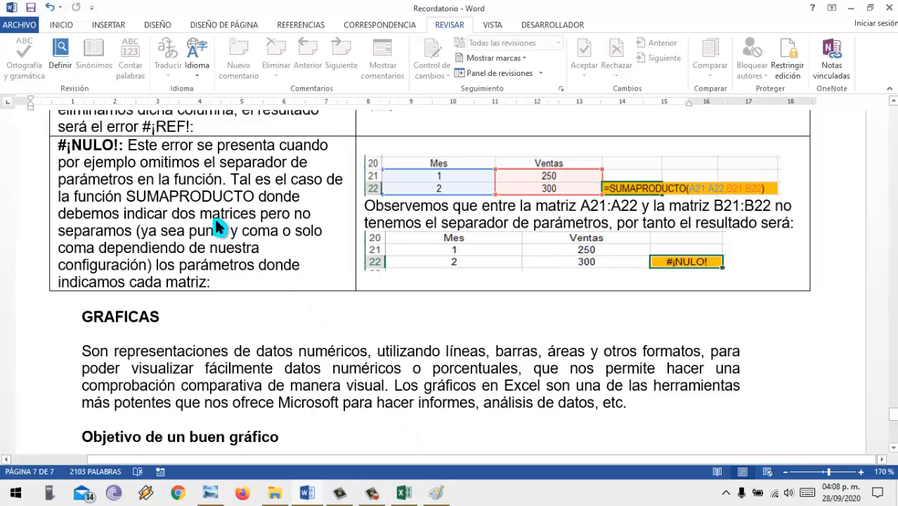
pyautogui.click(406, 494)
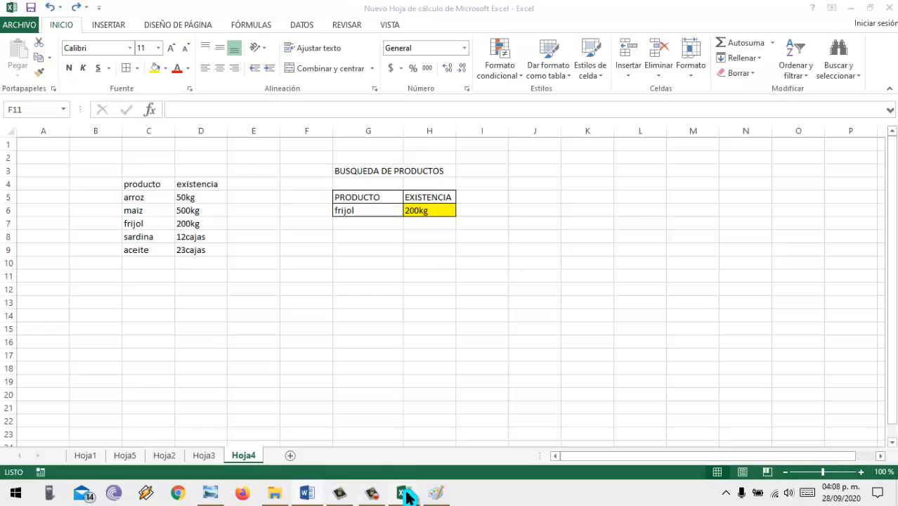
pyautogui.click(403, 250)
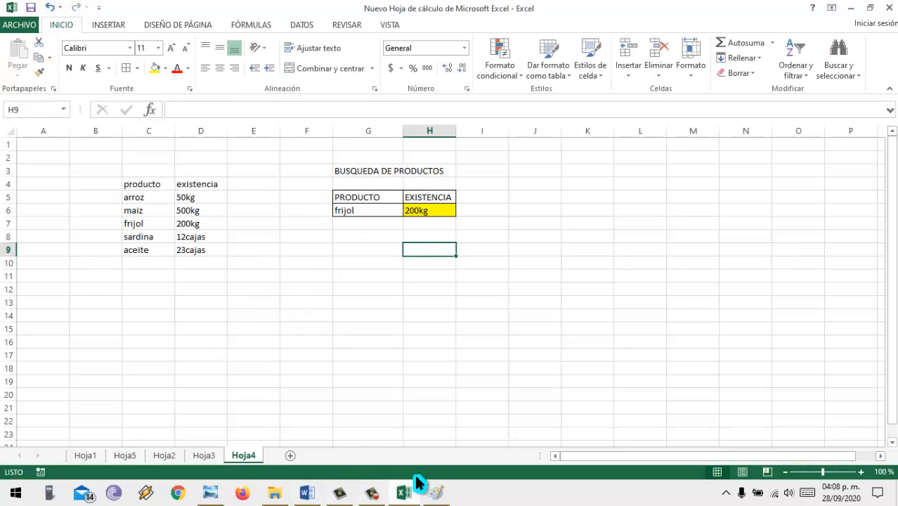
pyautogui.click(309, 491)
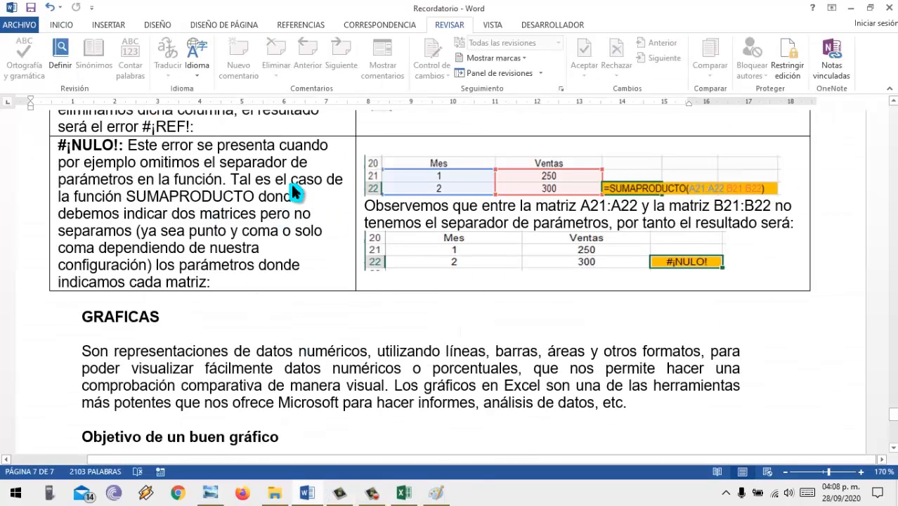
# Step: Switch back to the Excel workbook, insert a blank worksheet after Hoja4 and select its cell D7
pyautogui.click(412, 493)
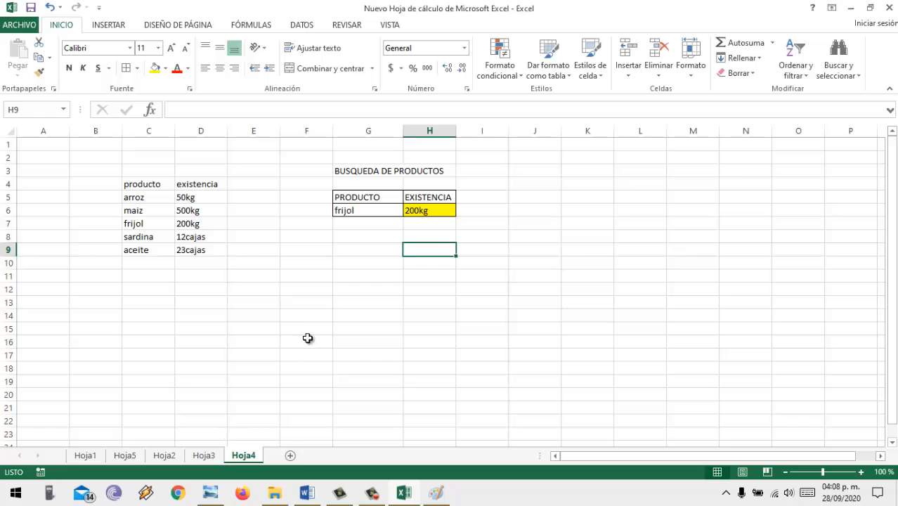
pyautogui.click(302, 456)
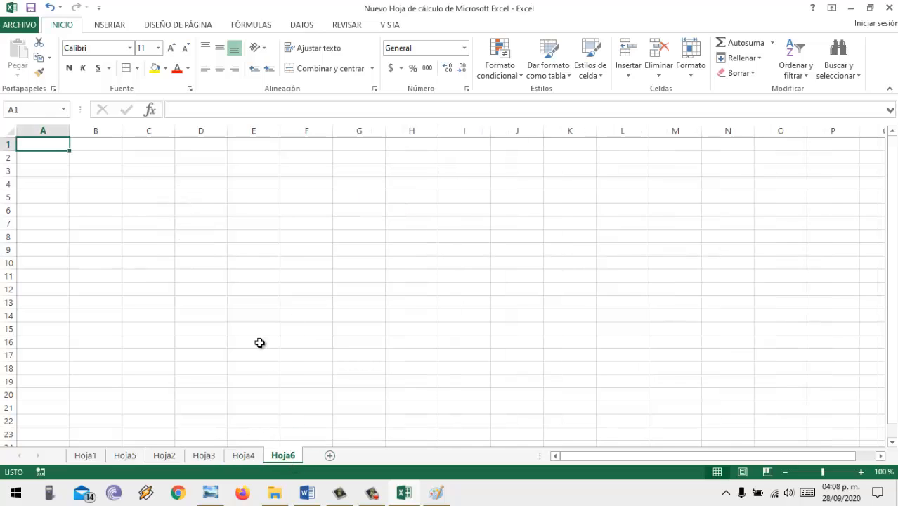
pyautogui.click(196, 223)
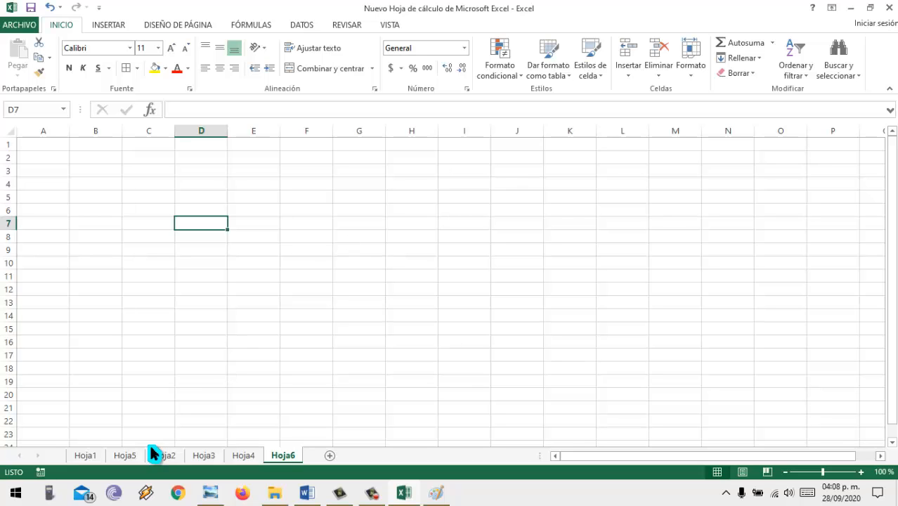
# Step: Clear the promedio heading and its value from the range F4:G8 on Hoja2
pyautogui.click(85, 455)
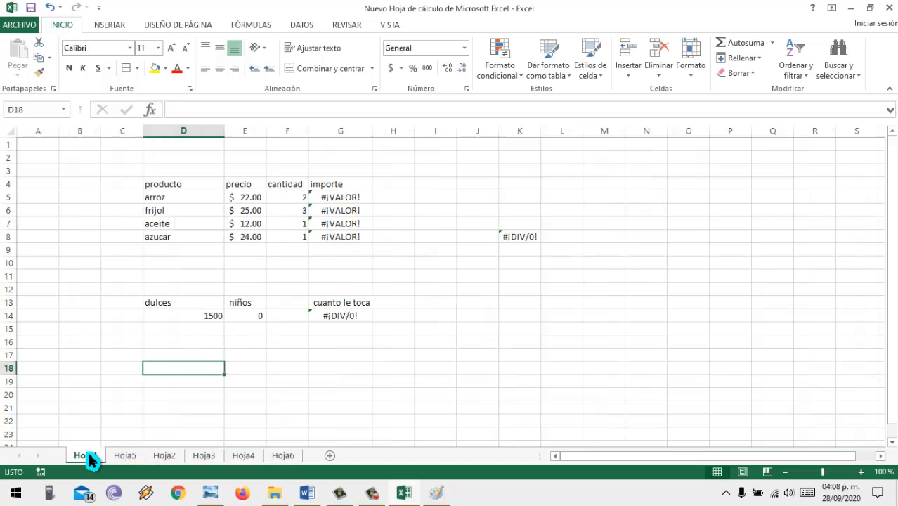
pyautogui.click(125, 455)
pyautogui.click(164, 456)
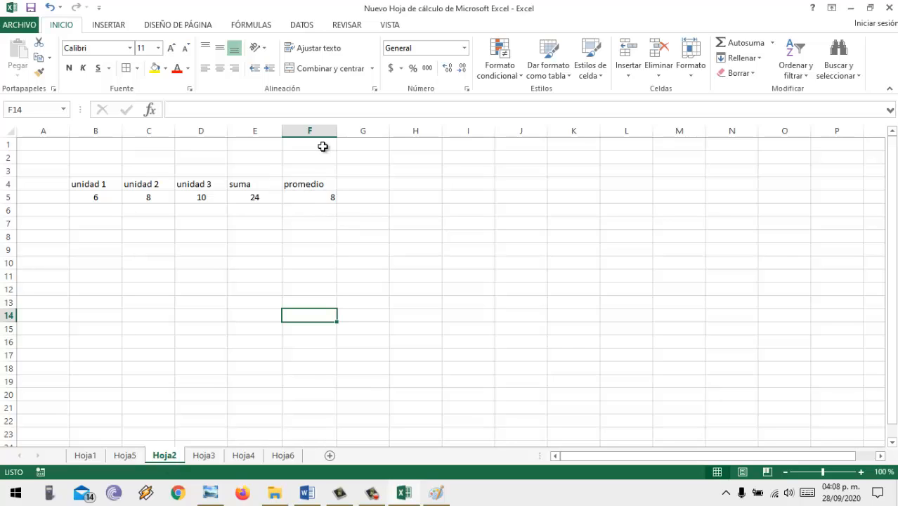
pyautogui.moveTo(326, 184); pyautogui.dragTo(376, 234)
pyautogui.press('Delete')
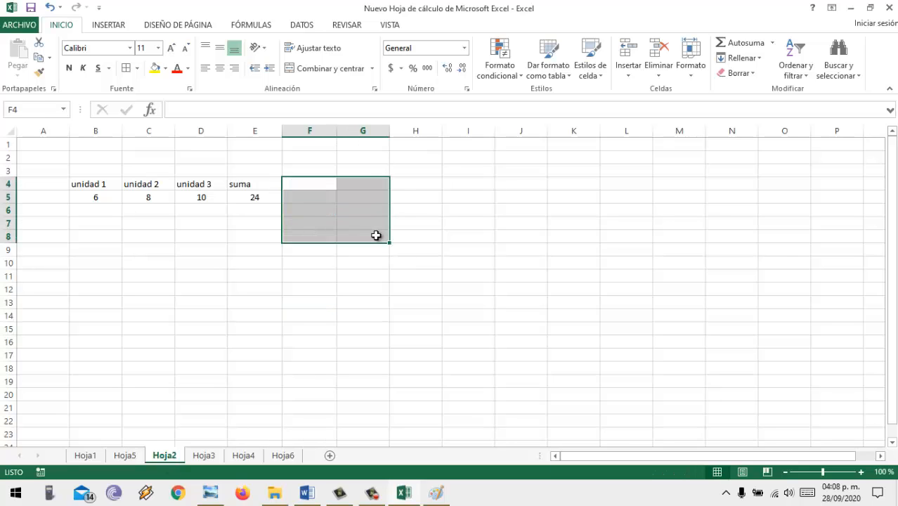
# Step: Center the contents of columns B through E on Hoja2
pyautogui.moveTo(95, 131); pyautogui.dragTo(254, 131)
pyautogui.click(219, 69)
pyautogui.click(362, 355)
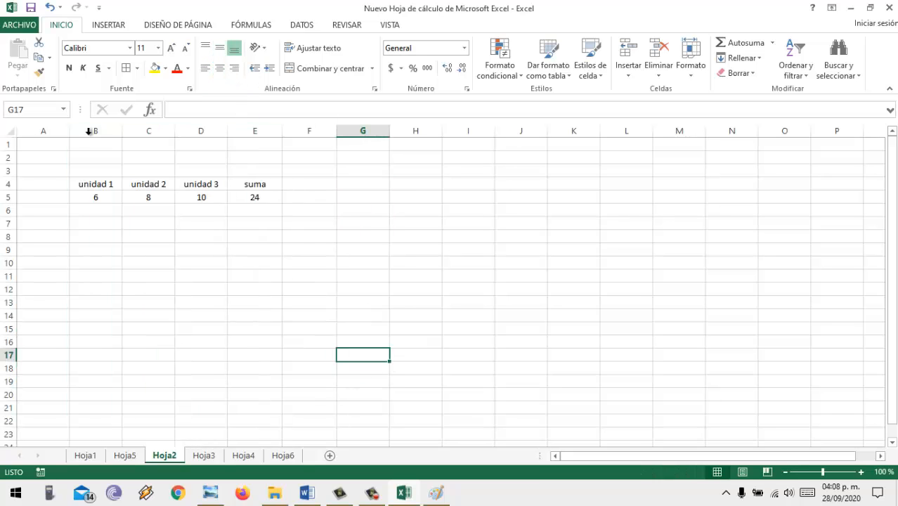
# Step: Replace the colon in the suma formula in E5 with a space so it reads =SUMA(B5 D5), and widen column E
pyautogui.click(251, 197)
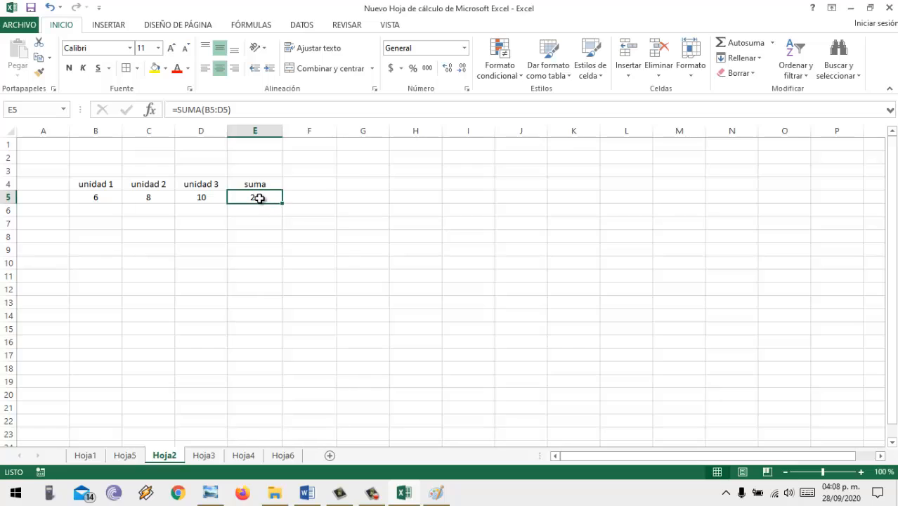
pyautogui.click(107, 196)
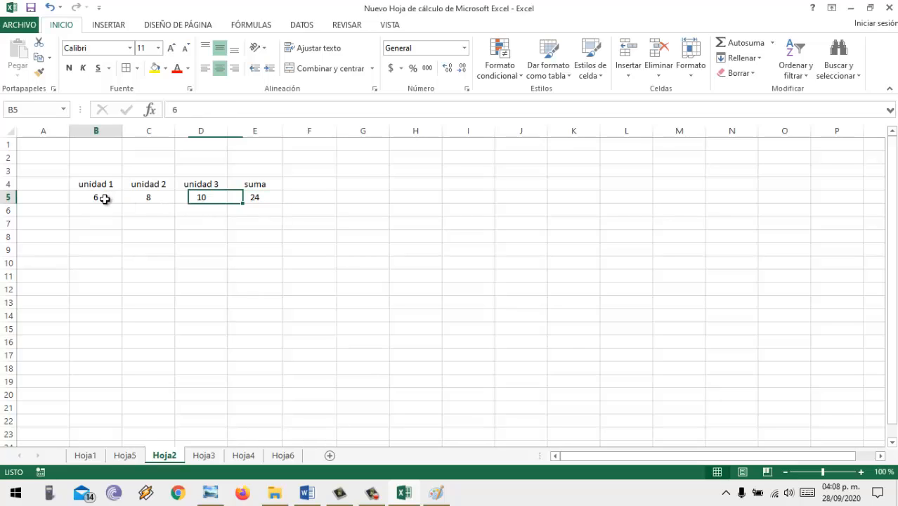
pyautogui.doubleClick(267, 198)
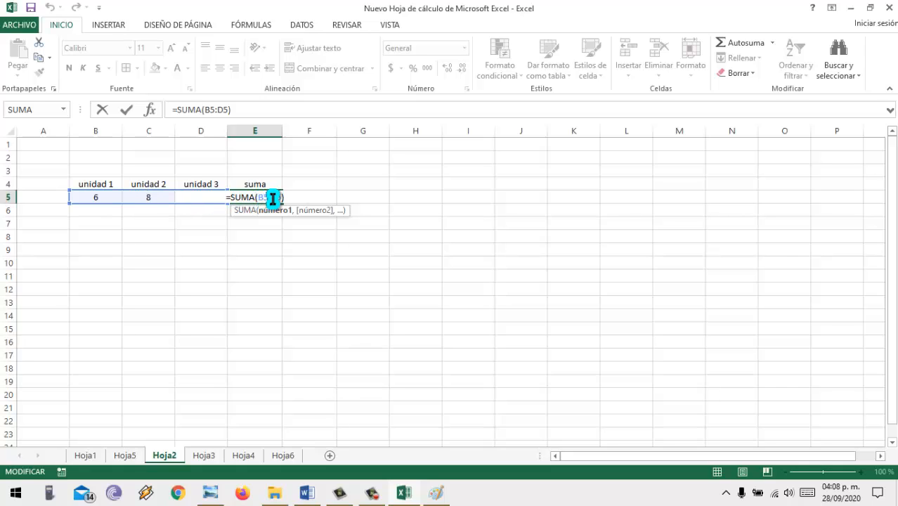
pyautogui.press('BackSpace')
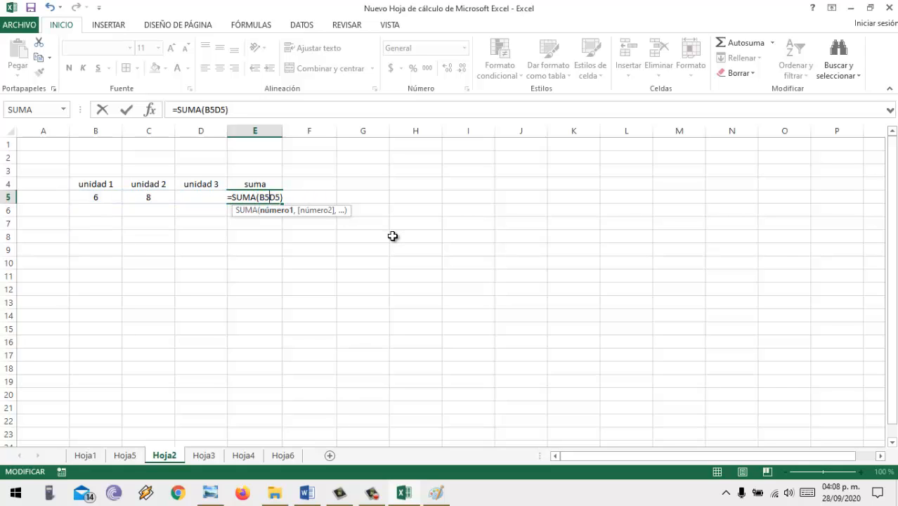
pyautogui.press('Return')
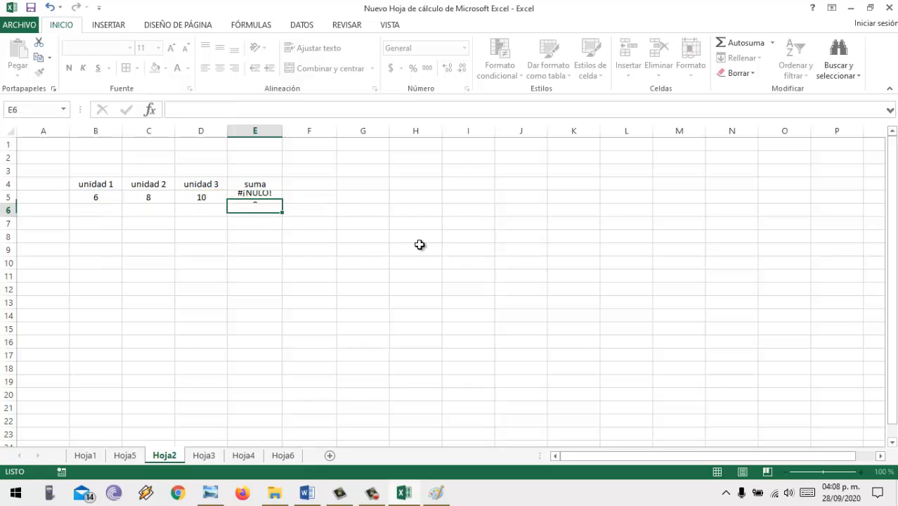
pyautogui.moveTo(285, 129); pyautogui.dragTo(313, 130)
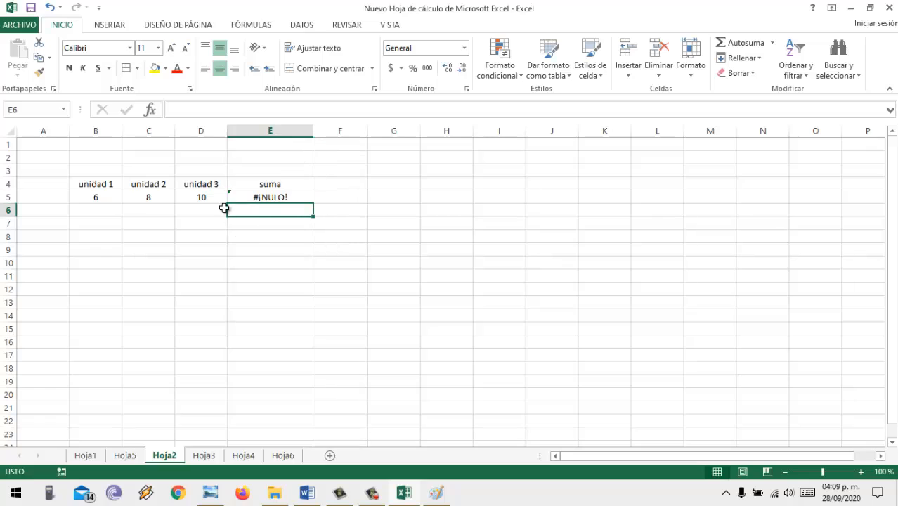
# Step: Examine the unidad values in B5, C5 and D5 that the suma formula should add
pyautogui.click(111, 197)
pyautogui.click(152, 198)
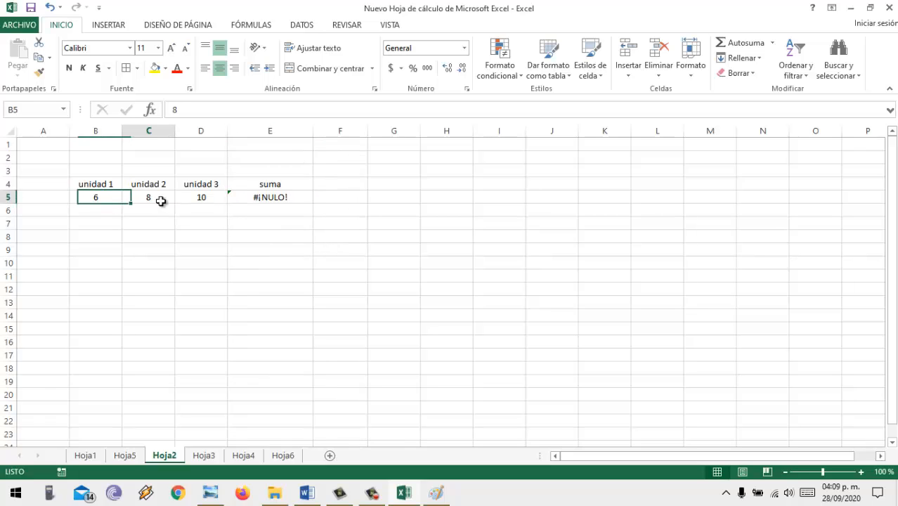
pyautogui.click(203, 197)
pyautogui.click(103, 197)
pyautogui.click(145, 197)
pyautogui.click(203, 198)
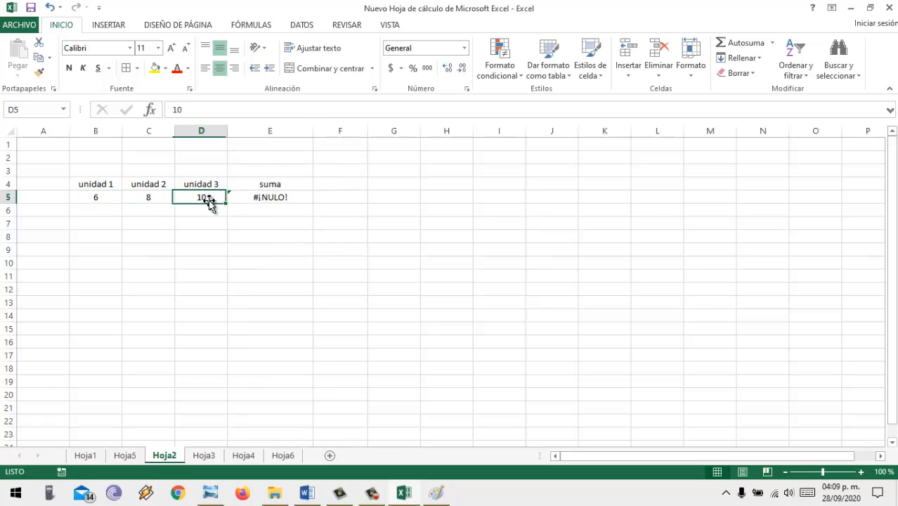
pyautogui.click(99, 198)
pyautogui.click(145, 200)
pyautogui.click(205, 198)
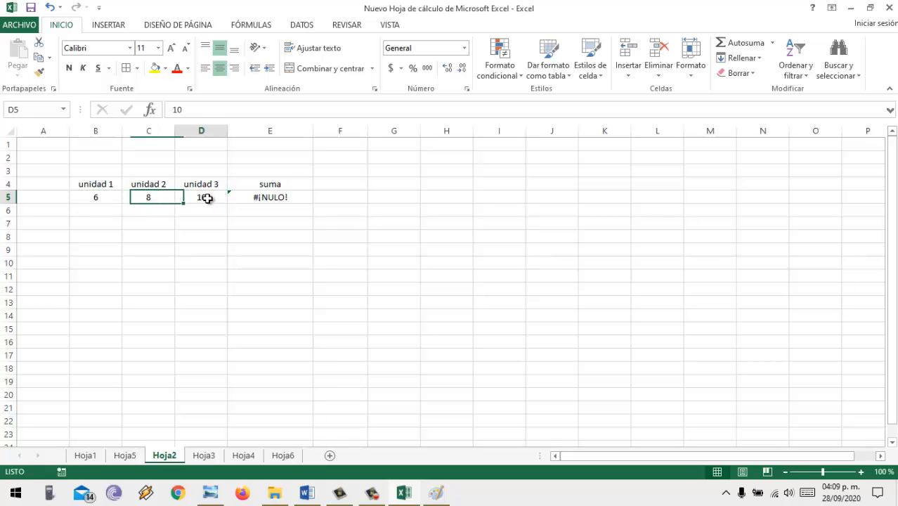
pyautogui.click(107, 199)
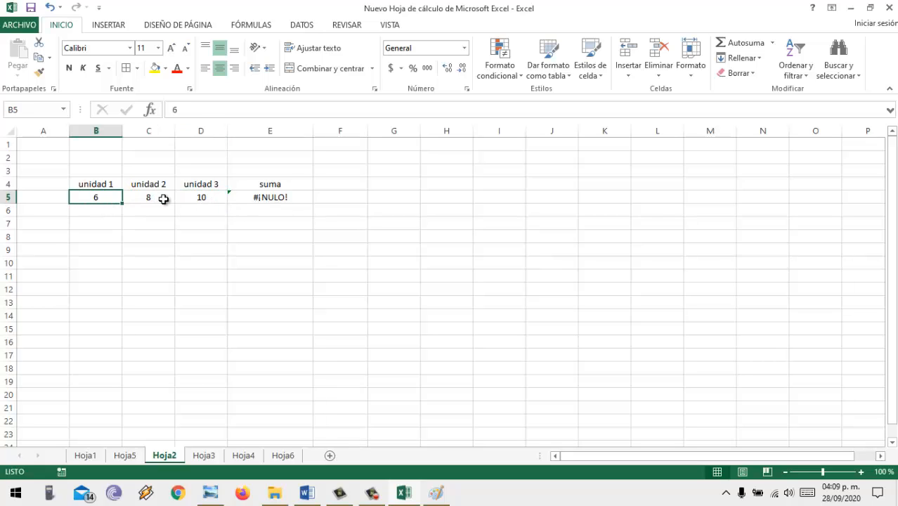
pyautogui.click(166, 199)
# Step: Put the colon back in E5's formula so it reads =SUMA(B5:D5)
pyautogui.click(270, 199)
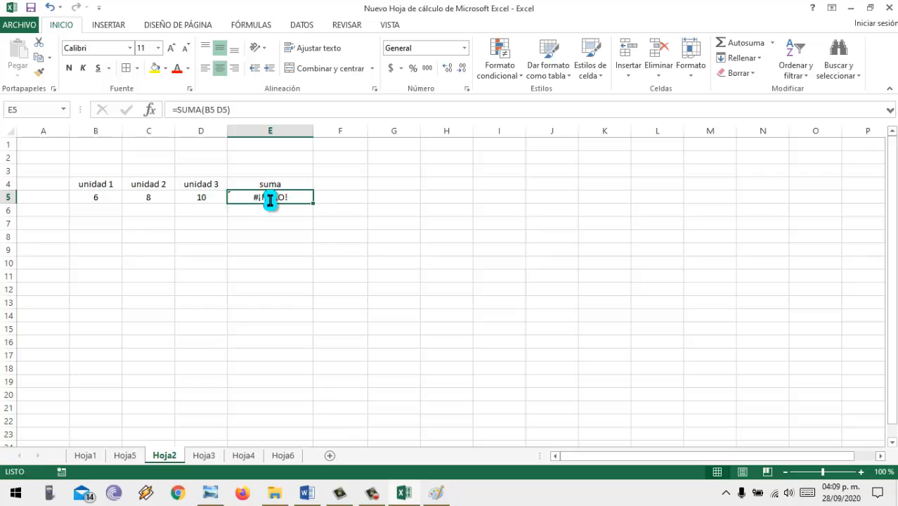
pyautogui.doubleClick(269, 200)
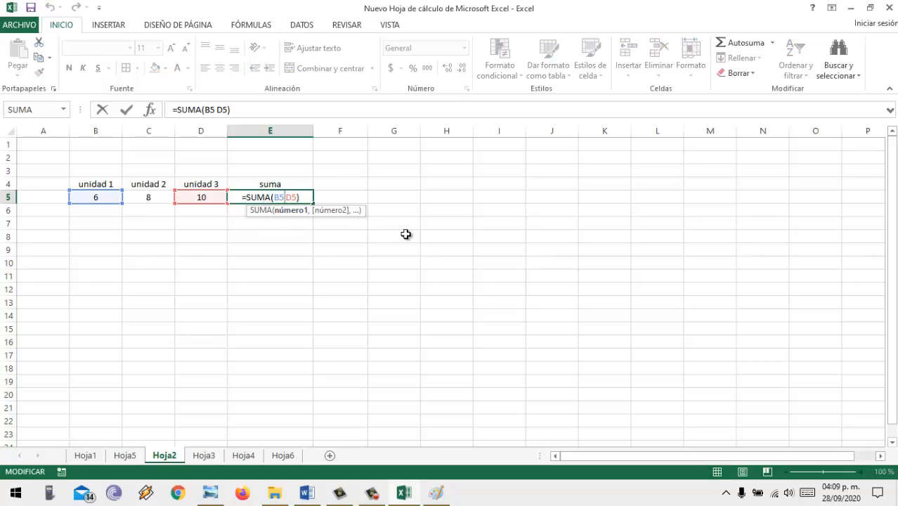
pyautogui.press('BackSpace')
pyautogui.write(':')
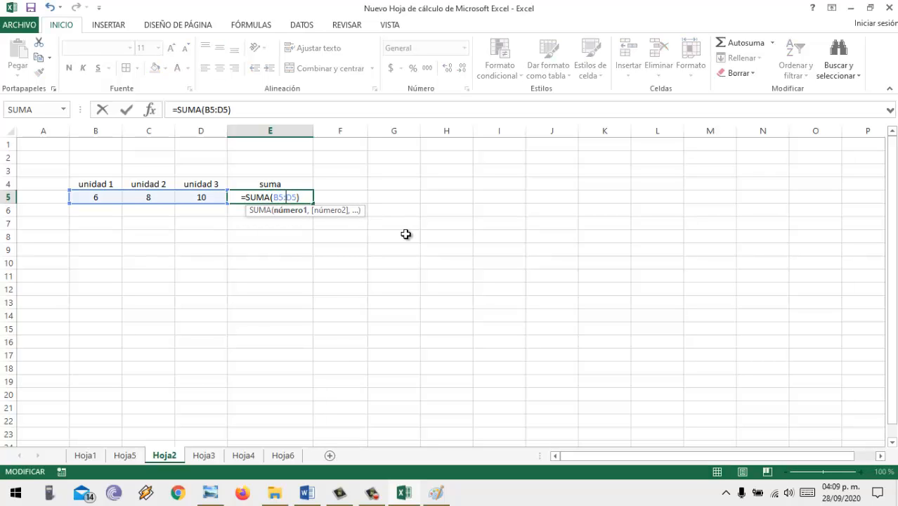
pyautogui.press('Return')
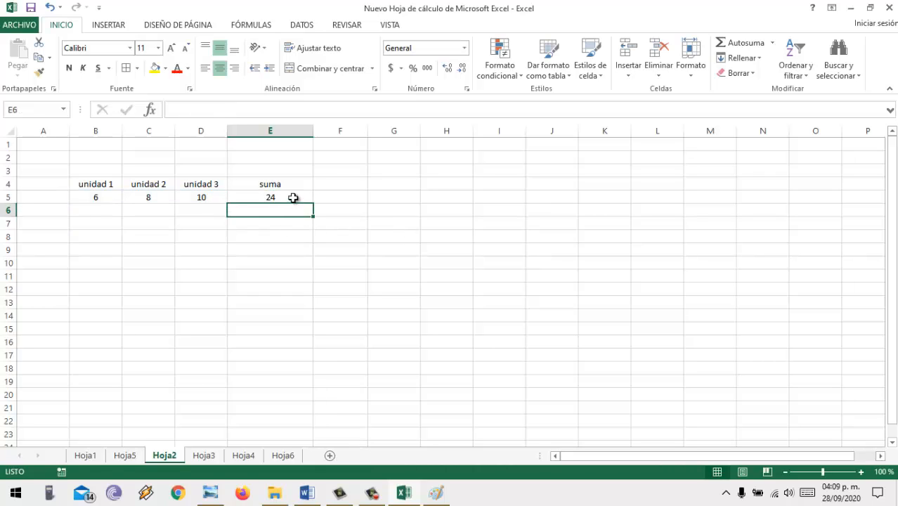
# Step: Clear E5 and rebuild its formula as =SUMA(B5:D5), extending the reference from B5 through D5
pyautogui.click(291, 197)
pyautogui.press('Delete')
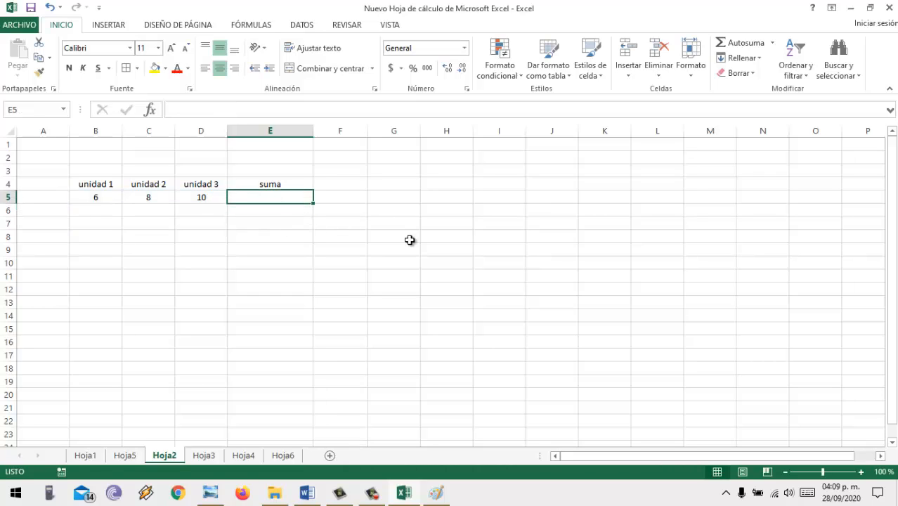
pyautogui.write('=')
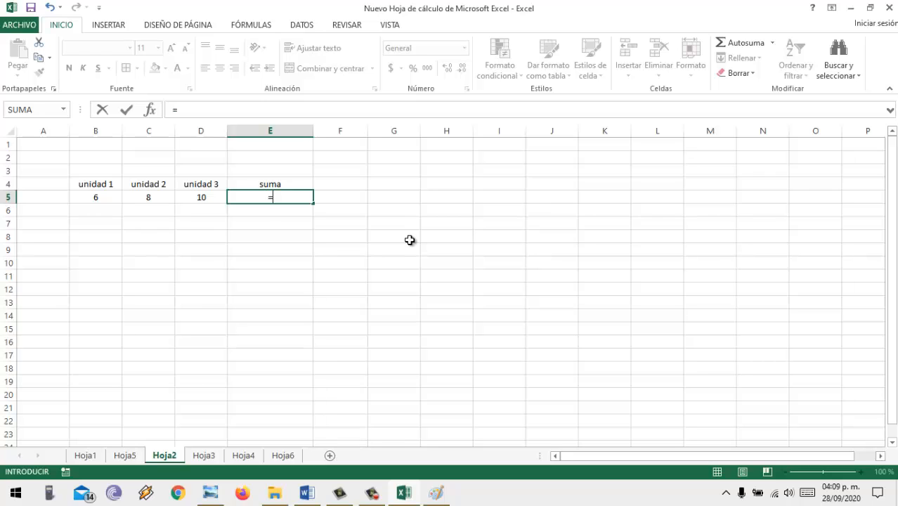
pyautogui.write('sum')
pyautogui.press('Tab')
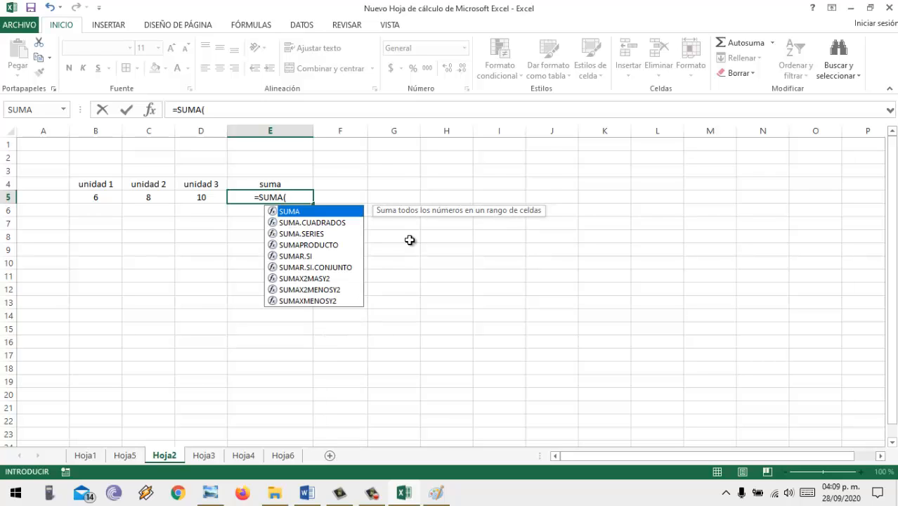
pyautogui.click(87, 198)
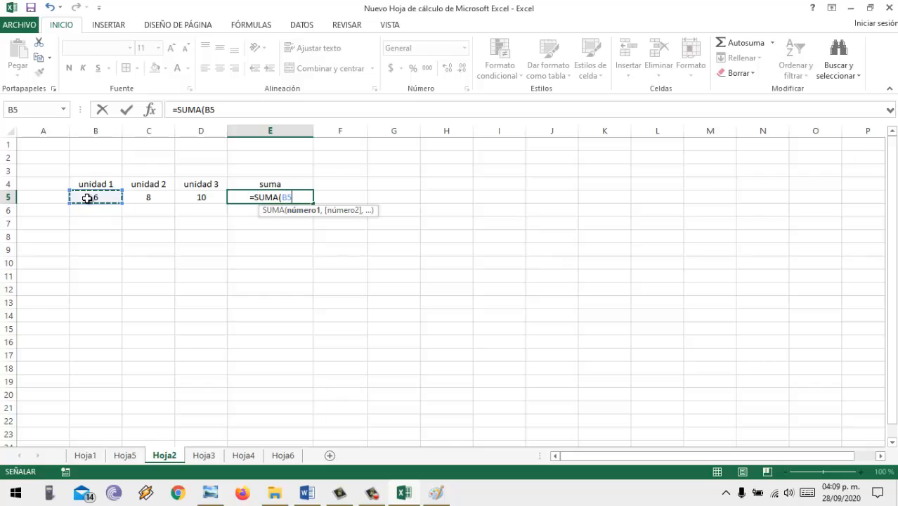
pyautogui.press('F8')
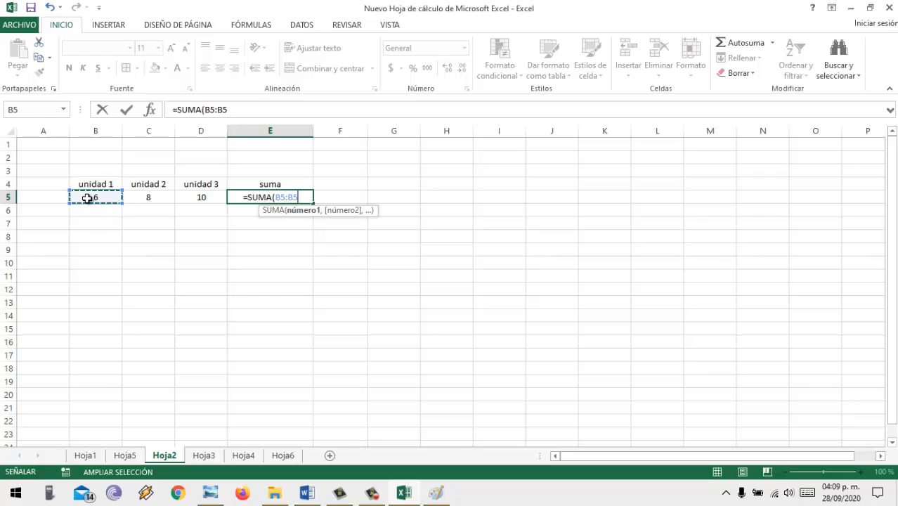
pyautogui.click(147, 197)
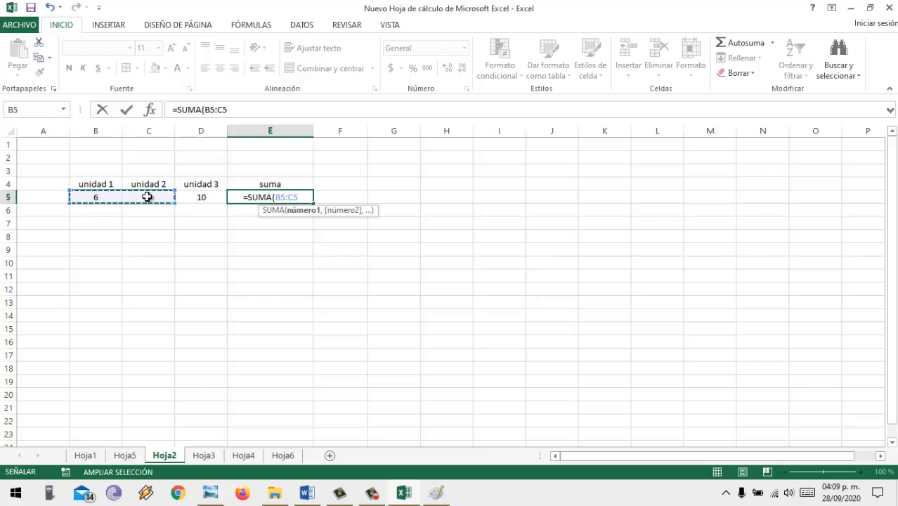
pyautogui.click(199, 197)
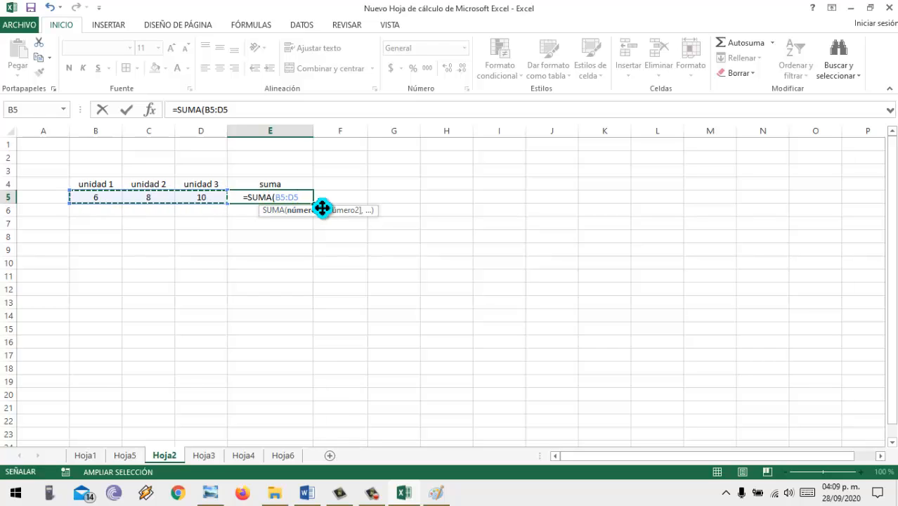
pyautogui.write(')')
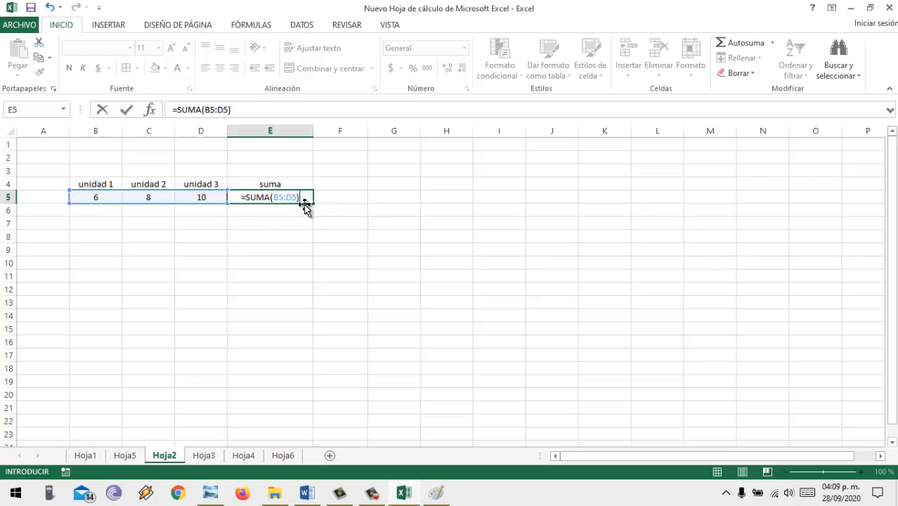
# Step: Replace the colon between B5 and D5 in the E5 formula with a space and commit the formula
pyautogui.click(286, 197)
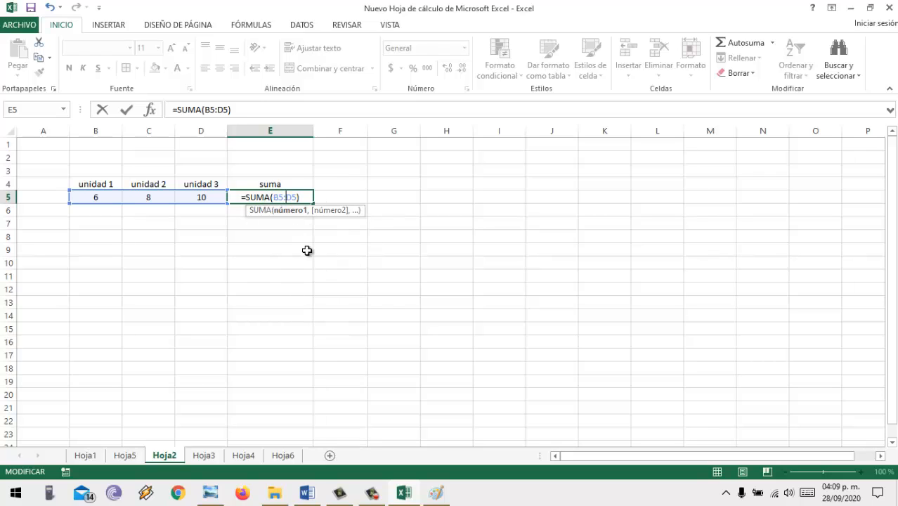
pyautogui.press('BackSpace')
pyautogui.press('Return')
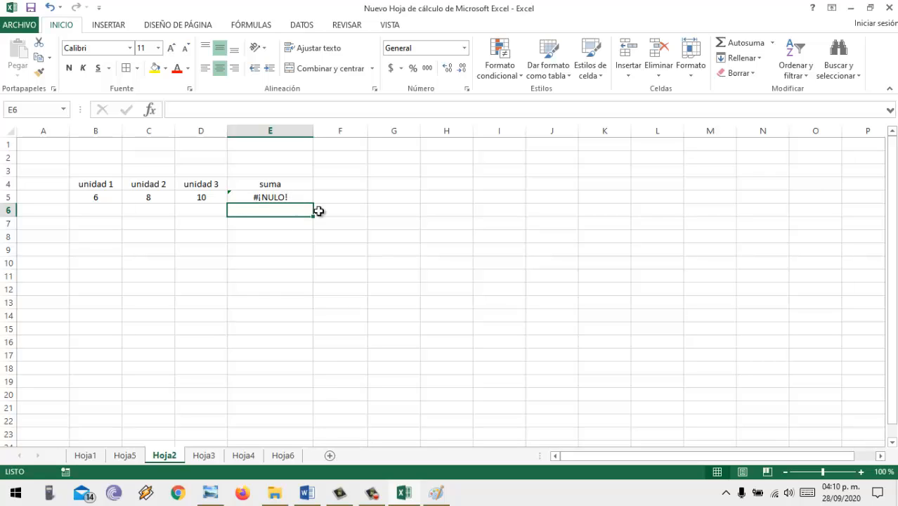
# Step: Check the #¡NULO! entry in the Recordatorio Word document, return to the Excel workbook and insert a worksheet after Hoja2
pyautogui.click(305, 491)
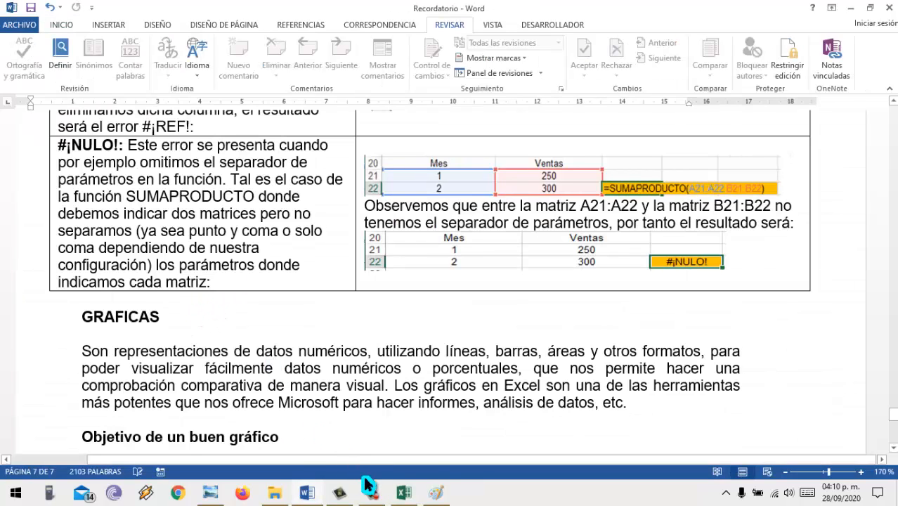
pyautogui.click(403, 492)
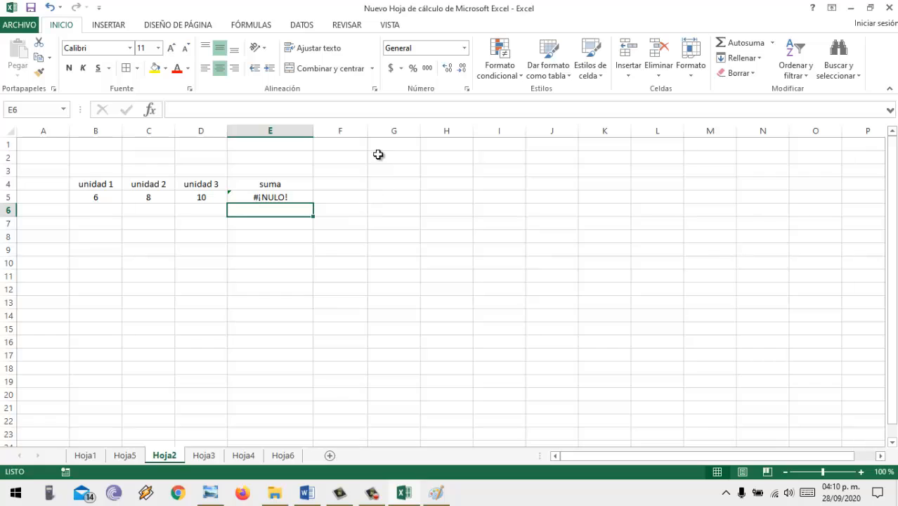
pyautogui.click(330, 455)
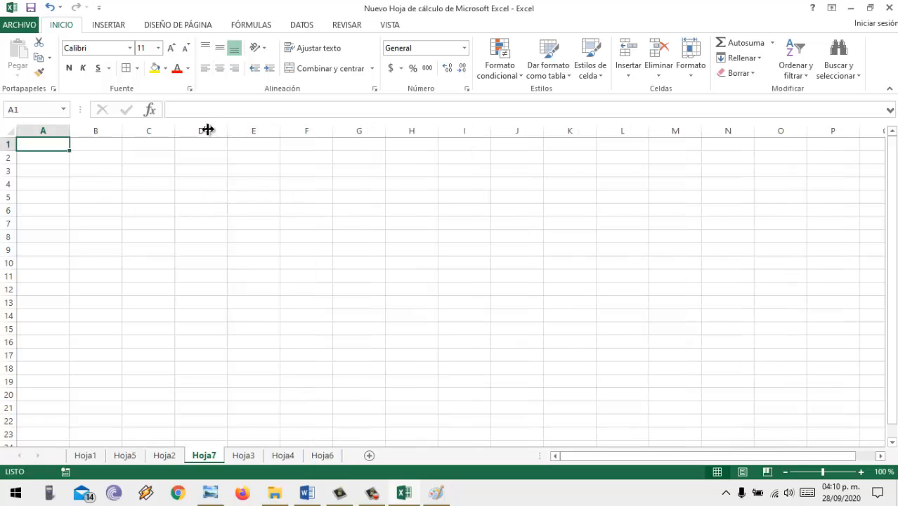
pyautogui.moveTo(207, 129); pyautogui.dragTo(204, 130)
pyautogui.click(192, 222)
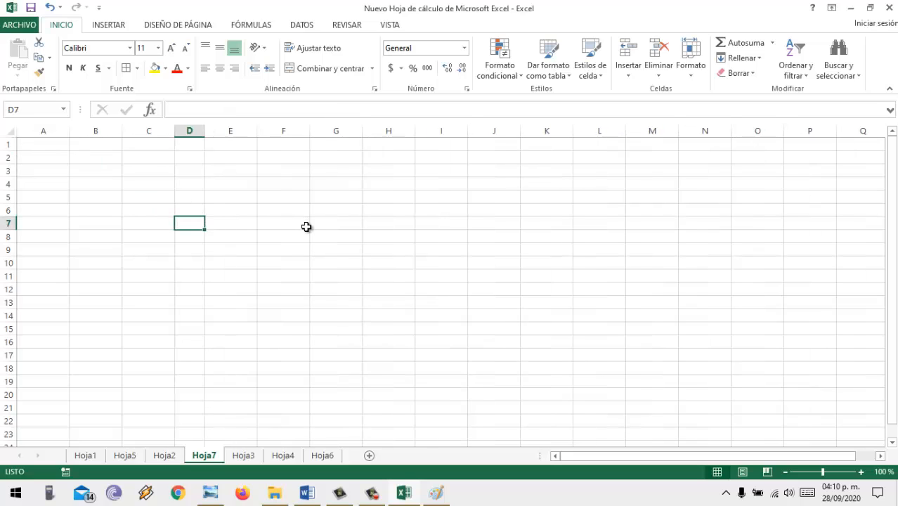
pyautogui.write('465465465465465')
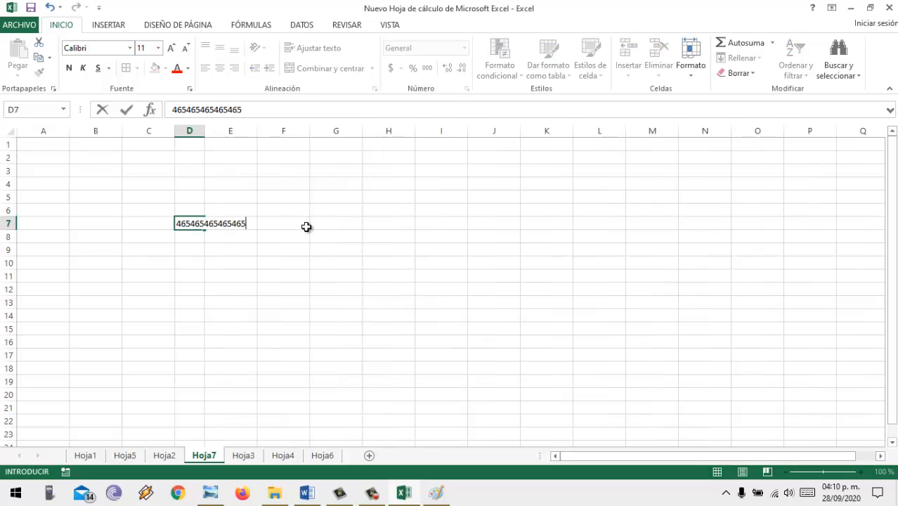
pyautogui.press('Return')
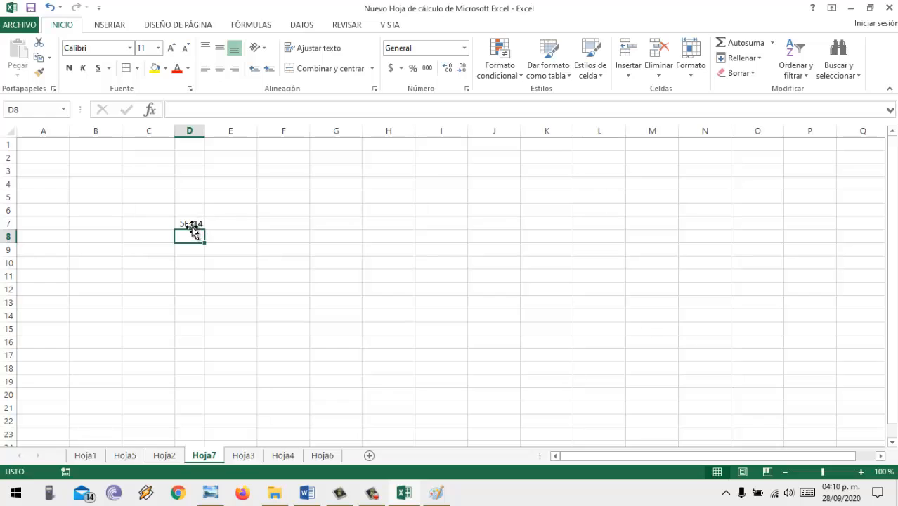
pyautogui.moveTo(210, 133); pyautogui.dragTo(229, 133)
pyautogui.click(148, 277)
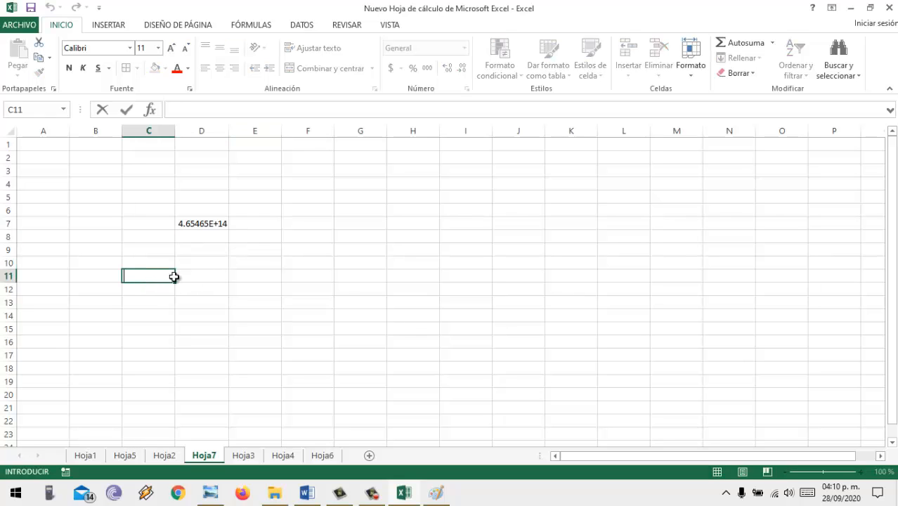
# Step: Narrow column F, apply the Accounting number format to F12 and enter 4545454 in it
pyautogui.click(323, 286)
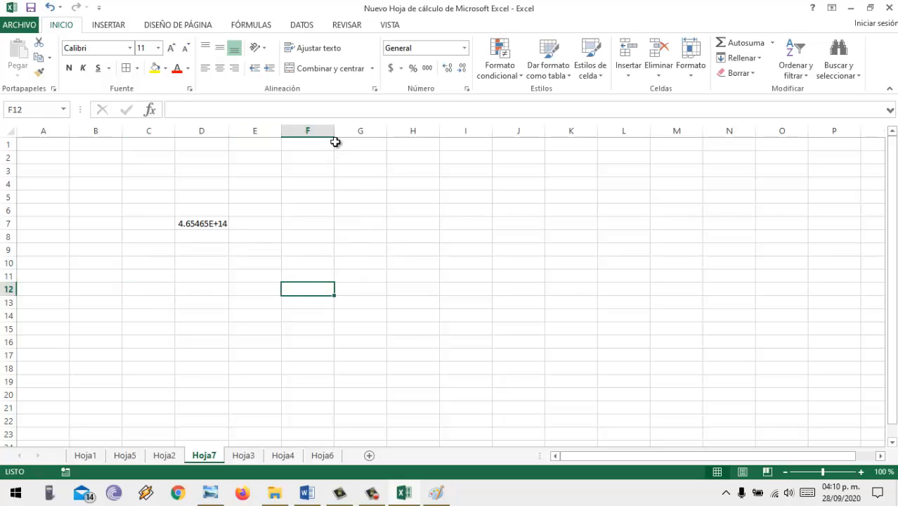
pyautogui.moveTo(335, 134); pyautogui.dragTo(317, 134)
pyautogui.click(391, 72)
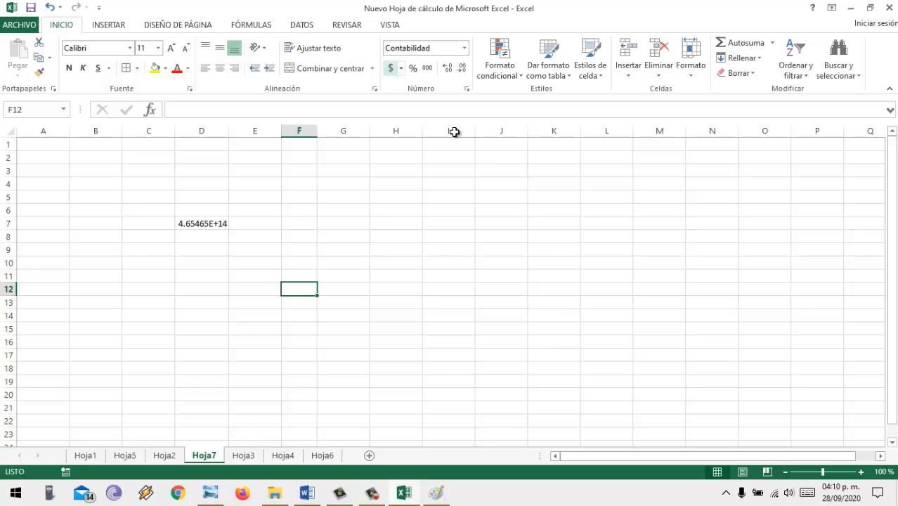
pyautogui.write('4545454')
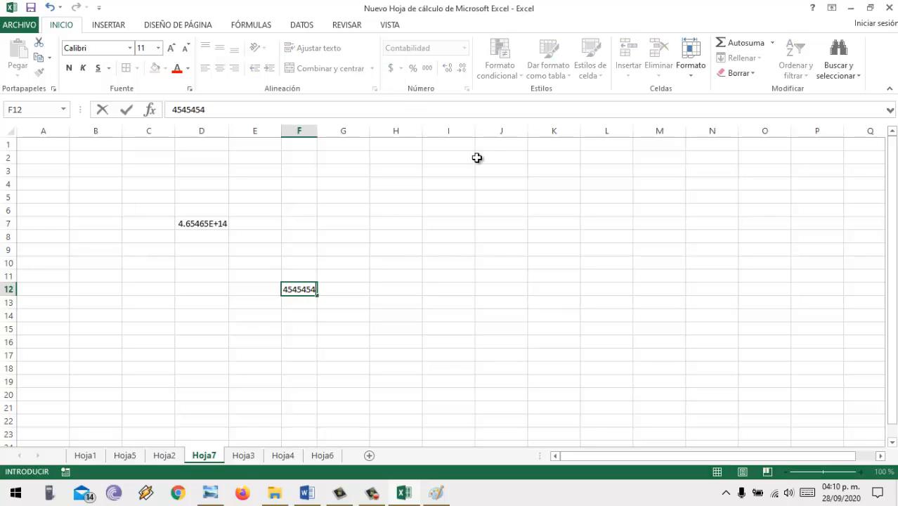
pyautogui.press('Return')
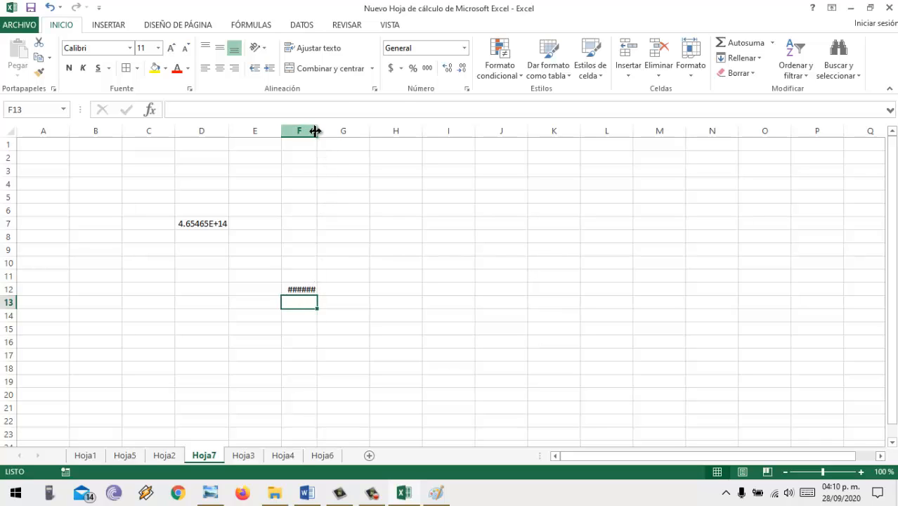
# Step: Narrow column F further, highlight cell F12 for inspection, and widen the column until the full amount fits
pyautogui.moveTo(318, 131); pyautogui.dragTo(303, 131)
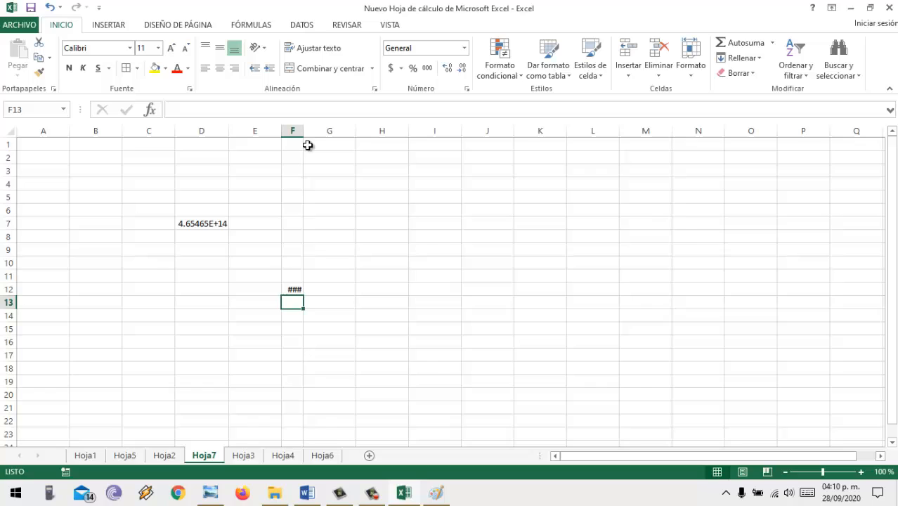
pyautogui.click(295, 291)
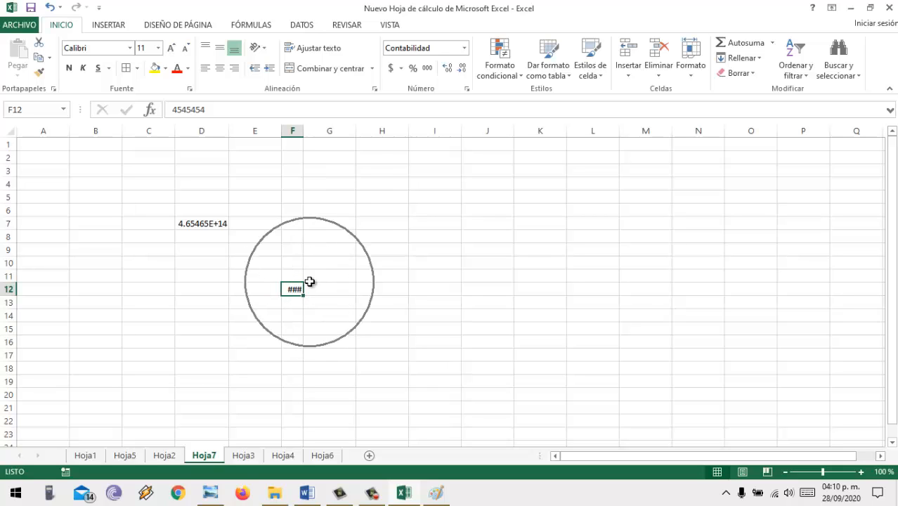
pyautogui.press('ctrl')
pyautogui.press('ctrl')
pyautogui.press('ctrl')
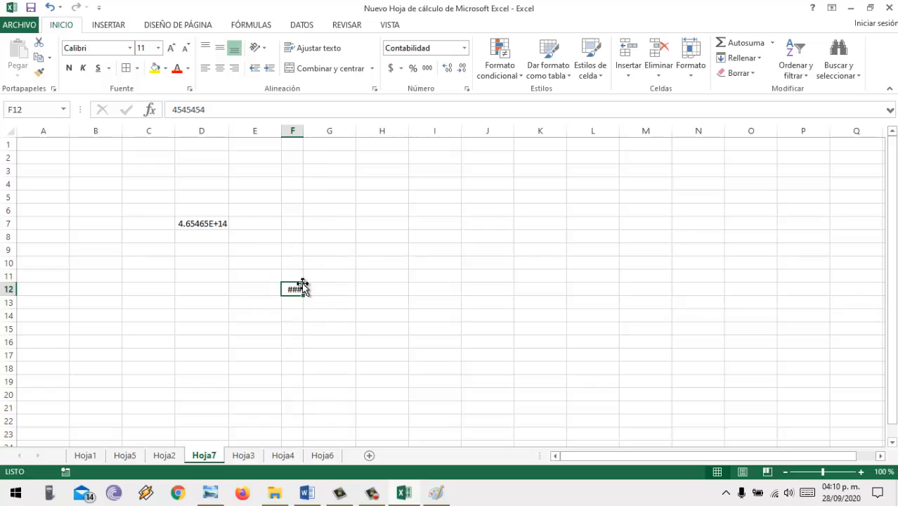
pyautogui.press('ctrl')
pyautogui.press('ctrl')
pyautogui.moveTo(302, 129); pyautogui.dragTo(398, 133)
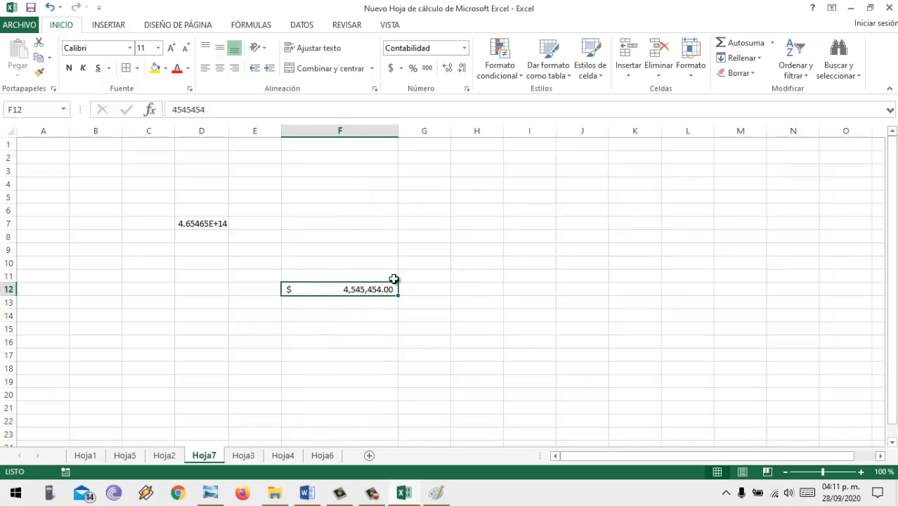
# Step: Insert a worksheet after Hoja7, apply the Accounting number format to C6 and enter 5482459 there
pyautogui.click(368, 456)
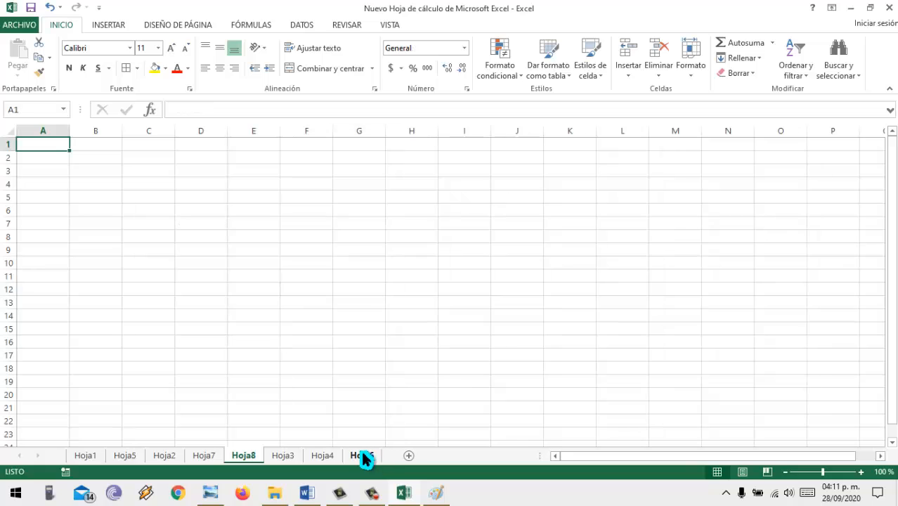
pyautogui.click(161, 213)
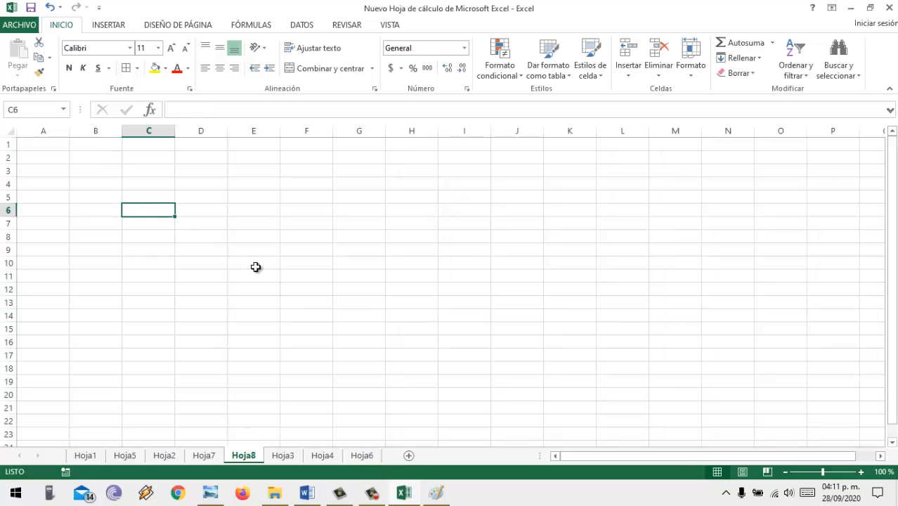
pyautogui.click(391, 69)
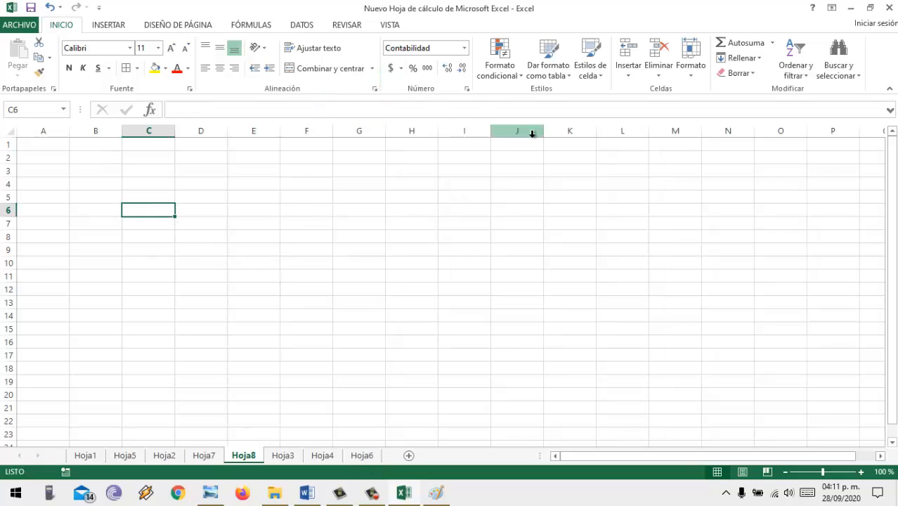
pyautogui.write('5,48')
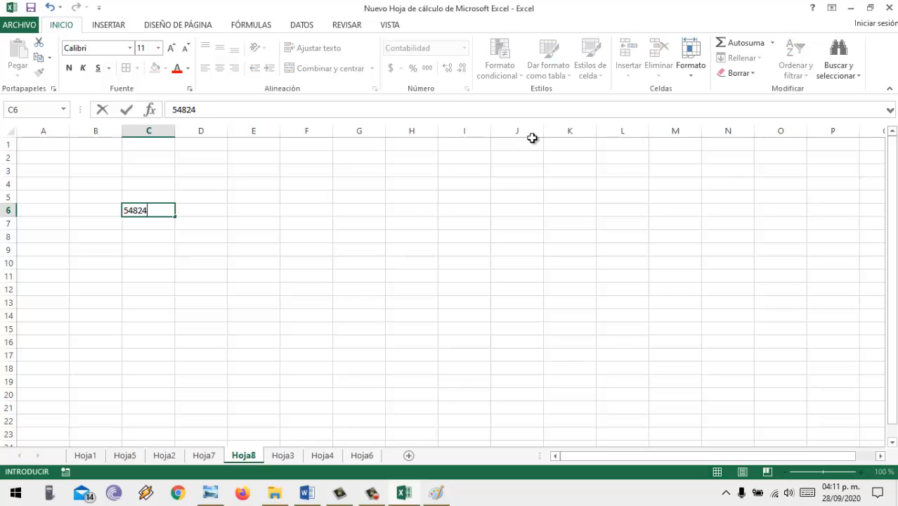
pyautogui.write('2,459')
pyautogui.press('Return')
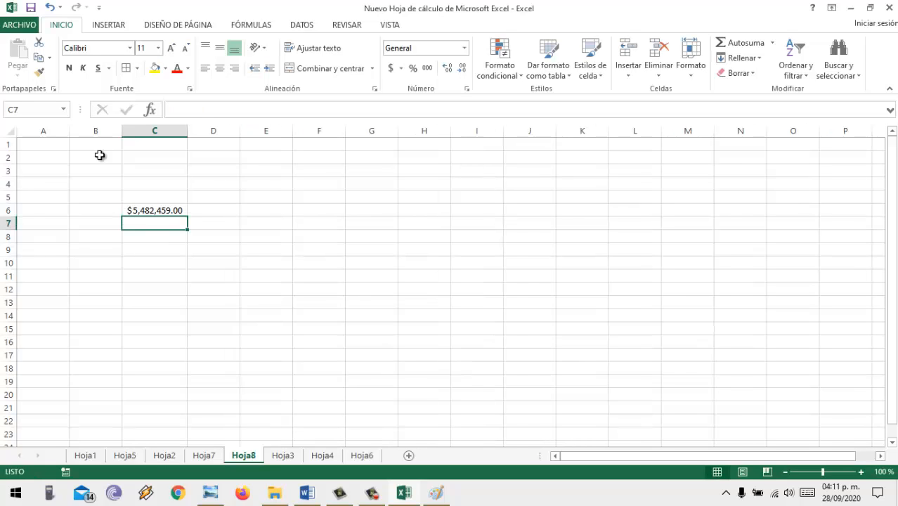
# Step: Widen column C, shrink it until C6 no longer fits, and widen it again to fit the whole amount
pyautogui.moveTo(188, 130); pyautogui.dragTo(219, 131)
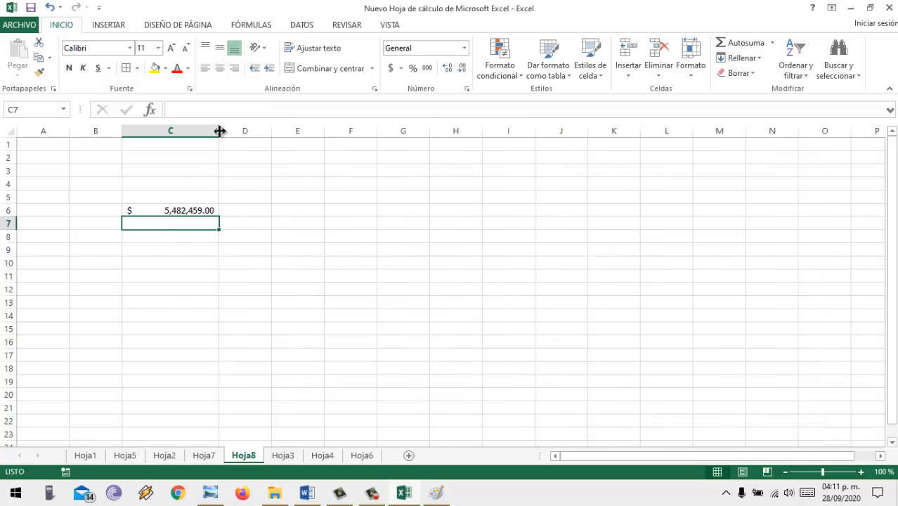
pyautogui.moveTo(219, 131); pyautogui.dragTo(147, 135)
pyautogui.click(137, 212)
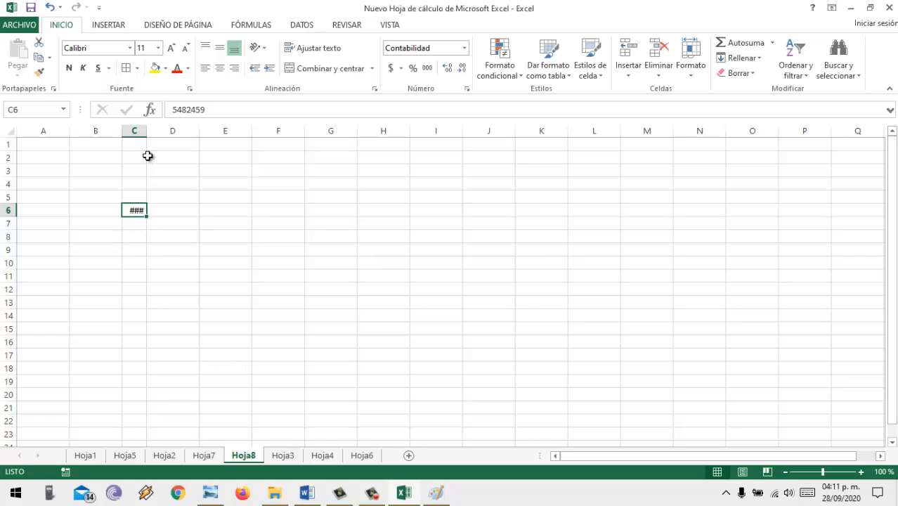
pyautogui.moveTo(147, 134); pyautogui.dragTo(236, 130)
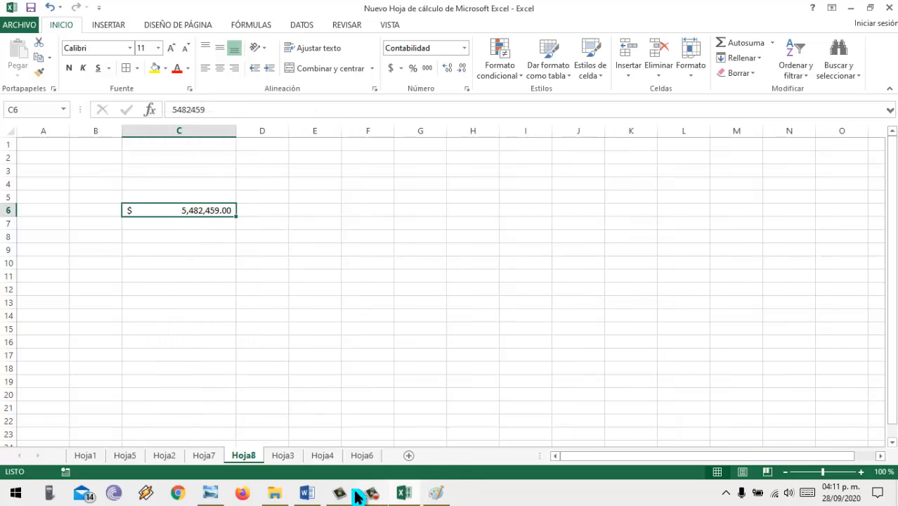
# Step: Switch to the Recordatorio Word document and go back to the #¡VALOR! entry at the start of the error table
pyautogui.click(307, 492)
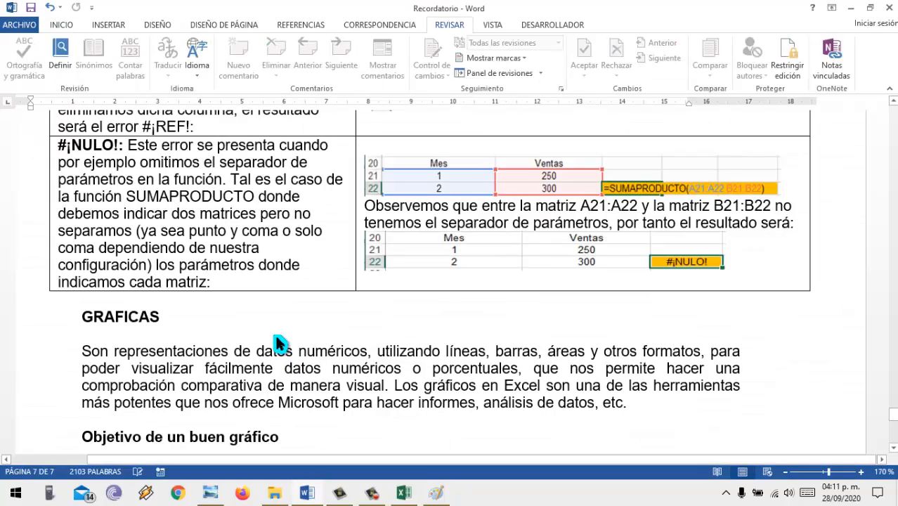
pyautogui.scroll(5, 280, 344)
pyautogui.scroll(10, 279, 343)
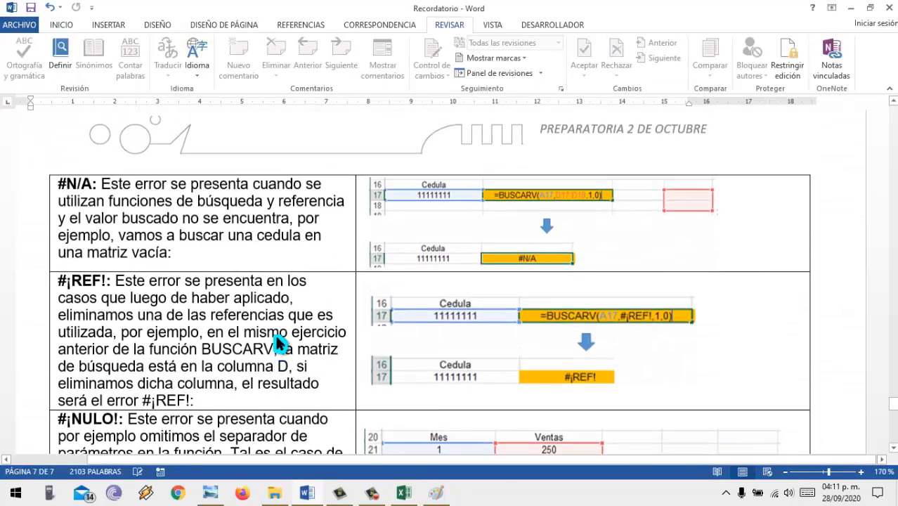
pyautogui.scroll(9, 280, 344)
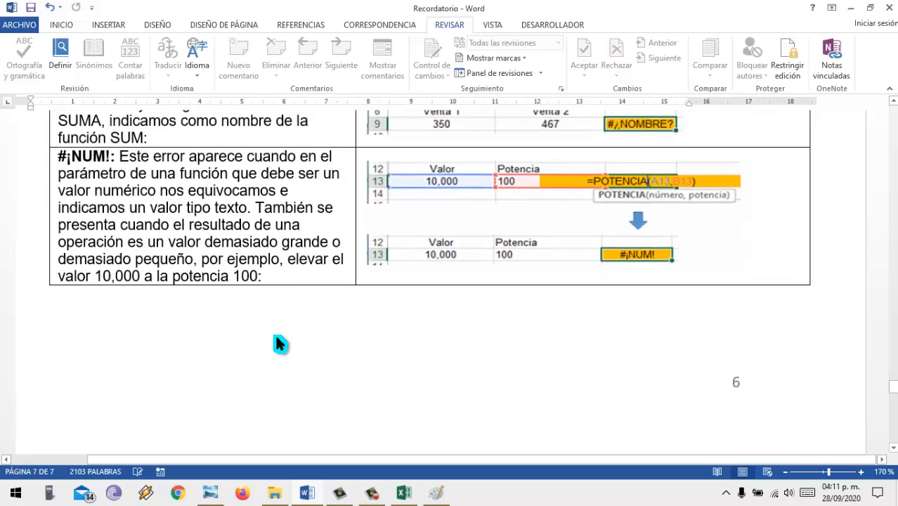
pyautogui.scroll(7, 279, 343)
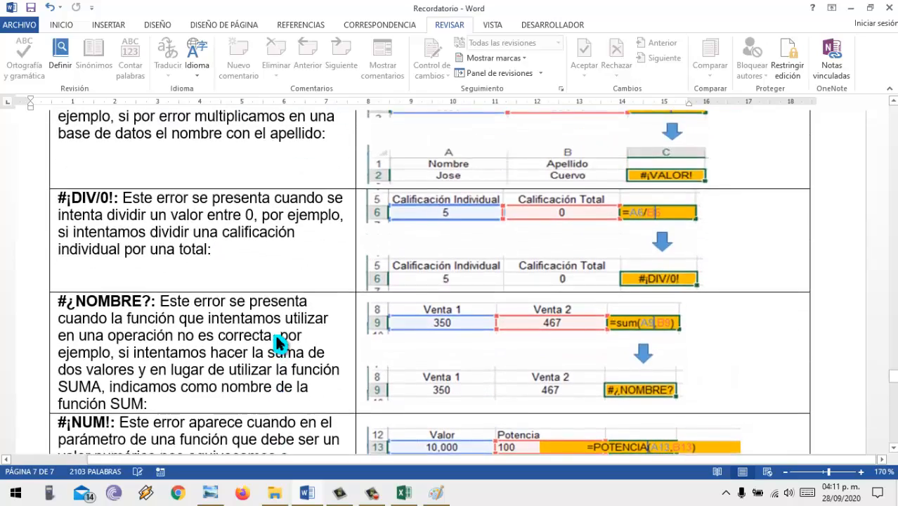
pyautogui.scroll(2, 278, 343)
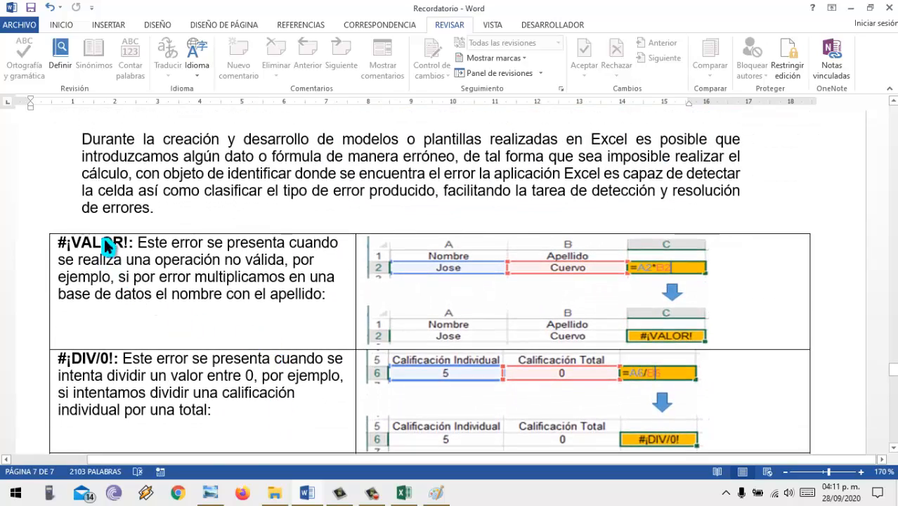
# Step: Review the error table entries from #¡VALOR! through #¡NULO! and continue to the GRAFICAS section
pyautogui.scroll(-2, 109, 323)
pyautogui.scroll(-5, 105, 339)
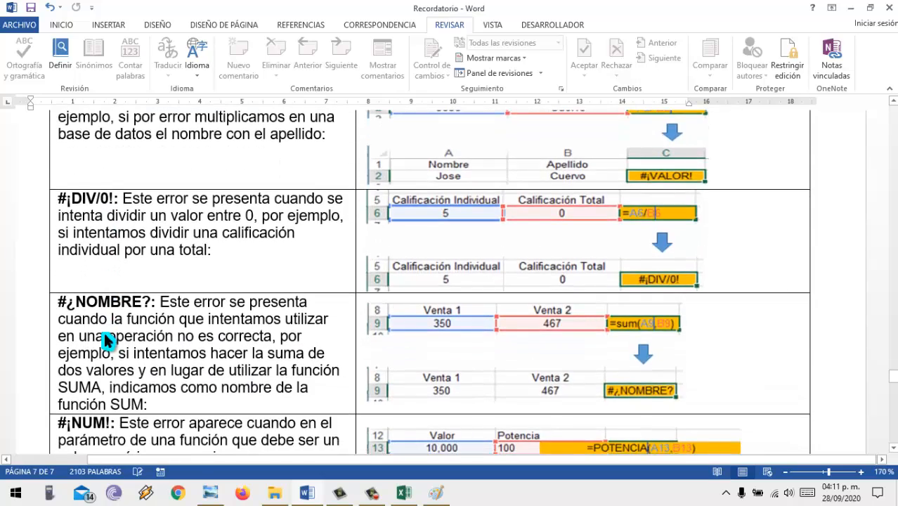
pyautogui.scroll(-2, 106, 340)
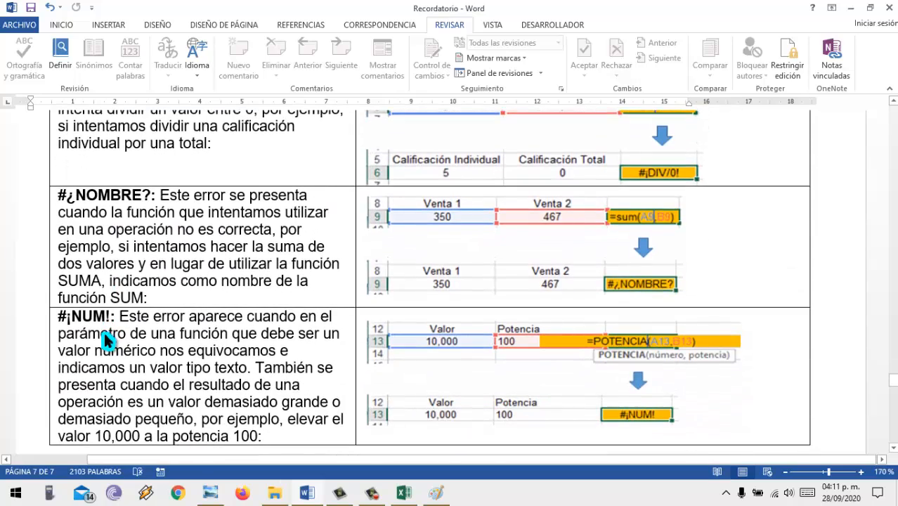
pyautogui.scroll(-2, 105, 339)
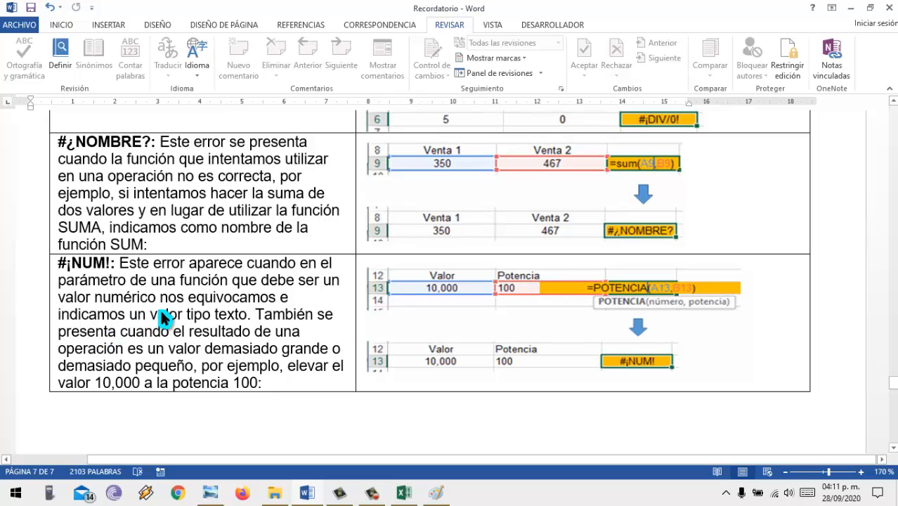
pyautogui.scroll(-2, 162, 317)
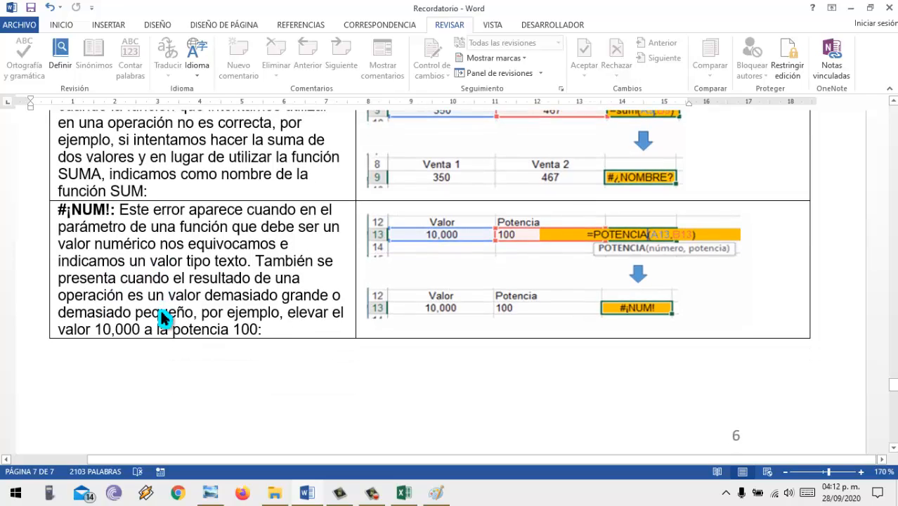
pyautogui.scroll(-4, 161, 316)
pyautogui.scroll(-8, 163, 315)
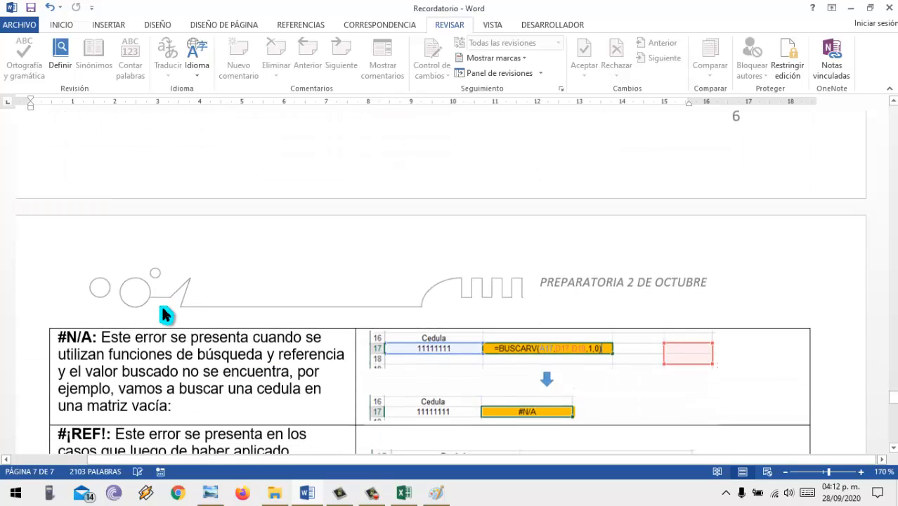
pyautogui.scroll(-4, 164, 315)
pyautogui.click(167, 310)
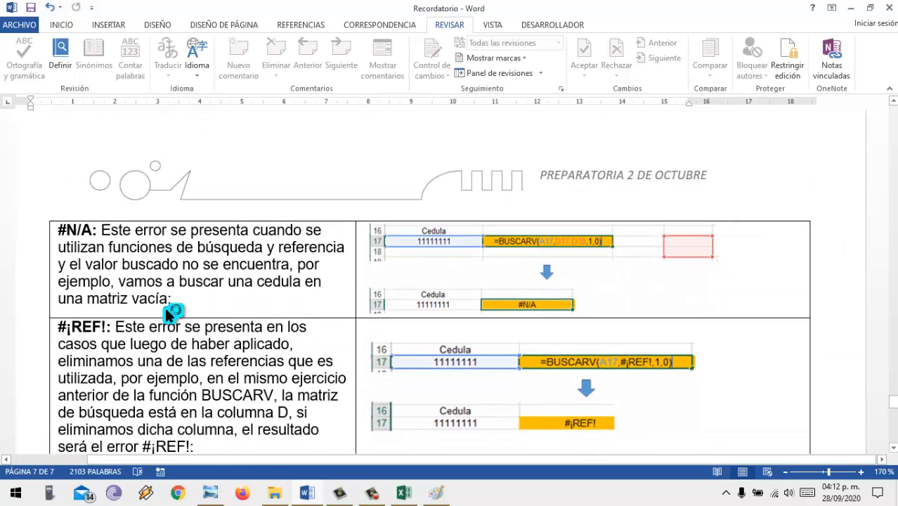
pyautogui.scroll(-6, 166, 310)
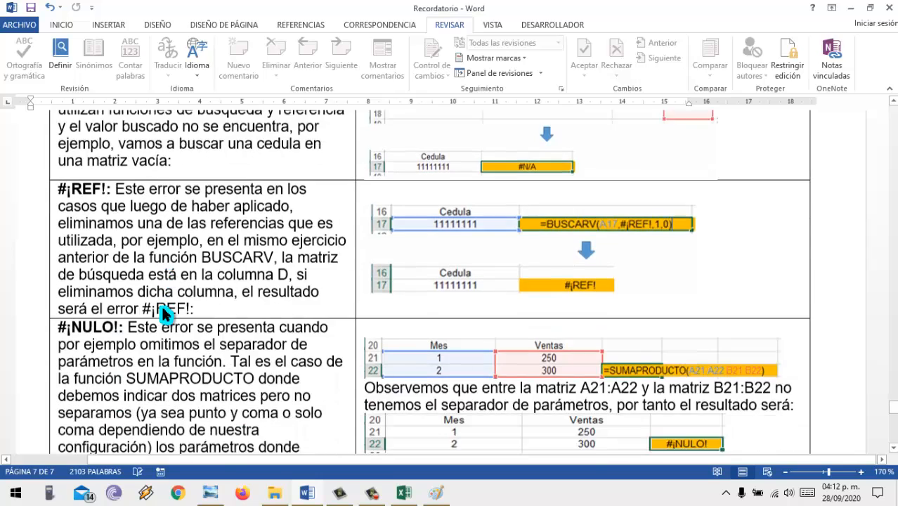
pyautogui.scroll(-4, 160, 304)
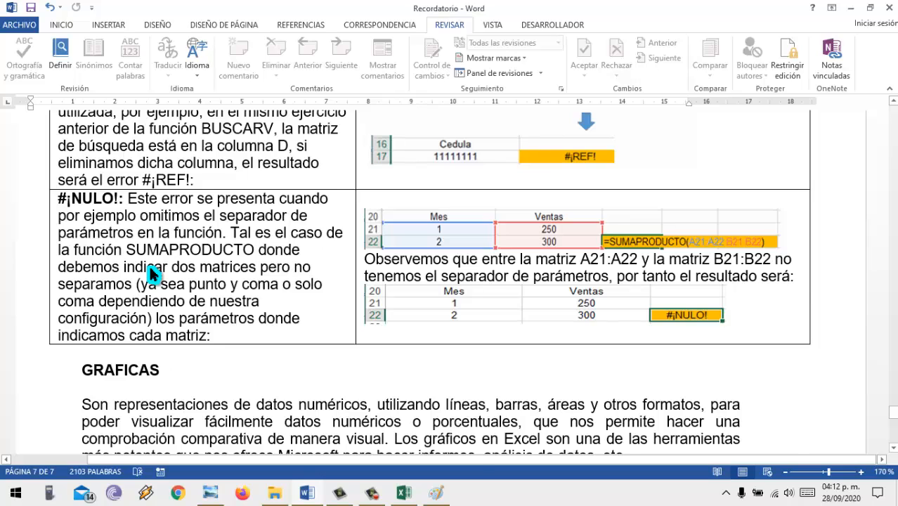
pyautogui.scroll(-2, 153, 274)
pyautogui.scroll(-6, 153, 274)
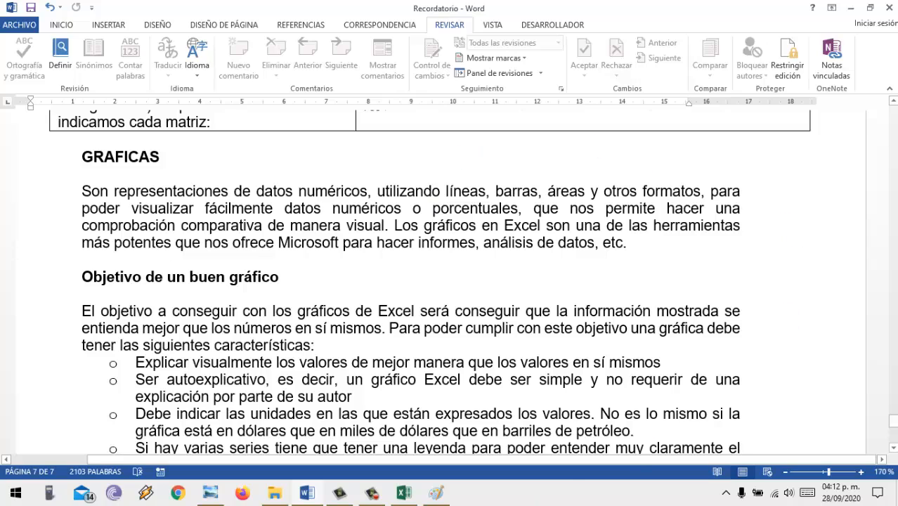
# Step: Return to the Excel workbook and review the error examples on Hoja5, Hoja2 and Hoja1
pyautogui.click(403, 492)
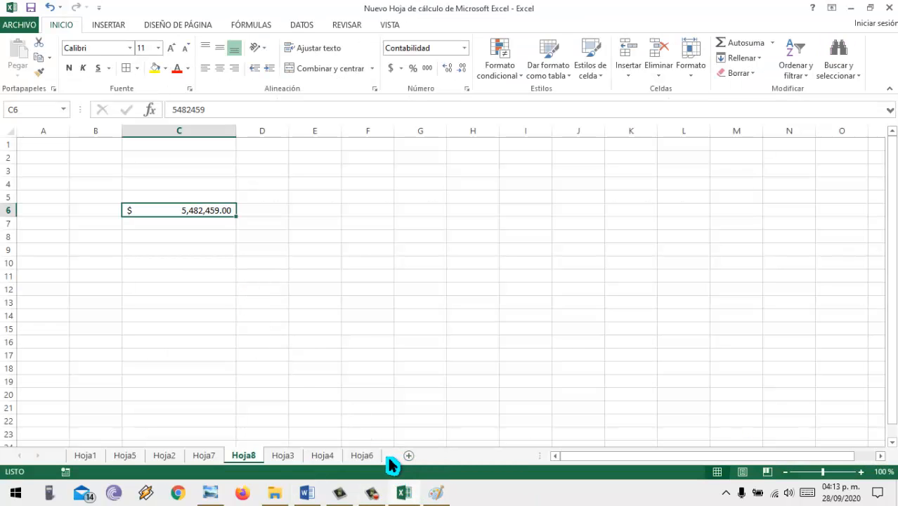
pyautogui.click(129, 455)
pyautogui.click(166, 456)
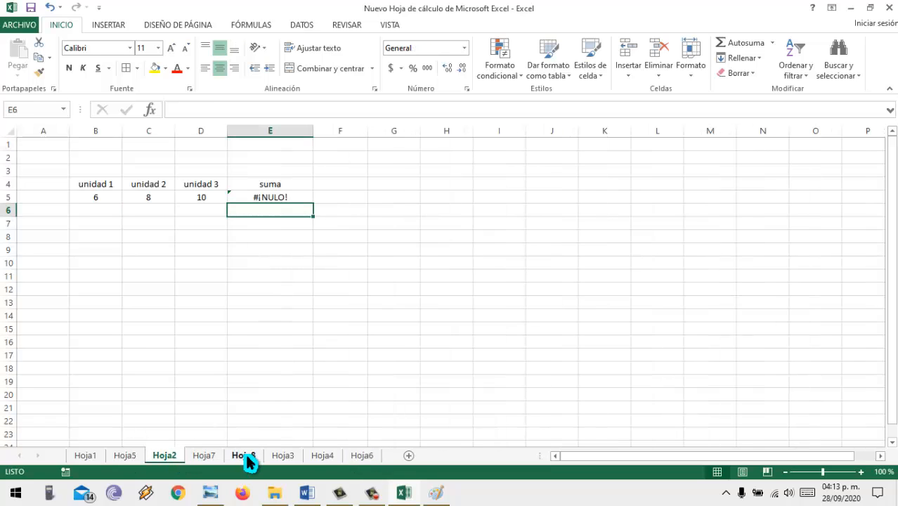
pyautogui.click(125, 457)
pyautogui.click(81, 455)
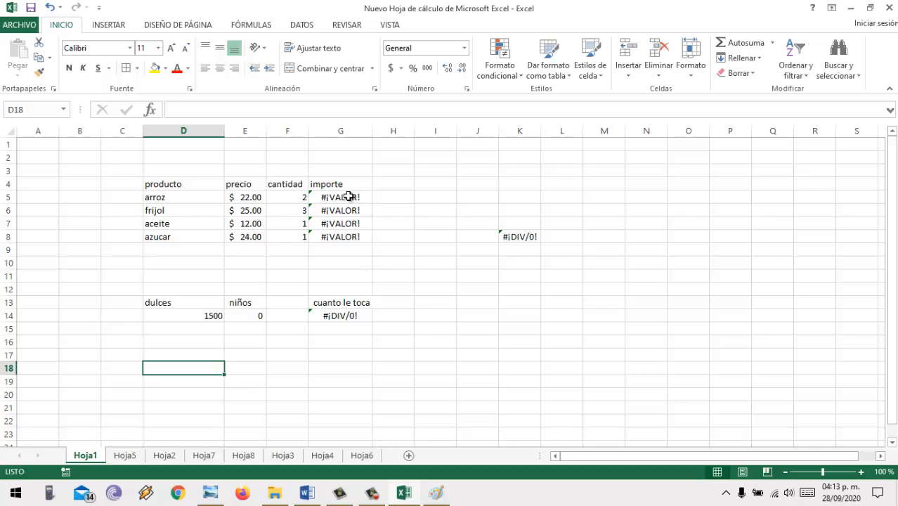
# Step: Open Hoja6 and enter the headers alumnos in C5 and edades in D5
pyautogui.click(363, 455)
pyautogui.click(131, 194)
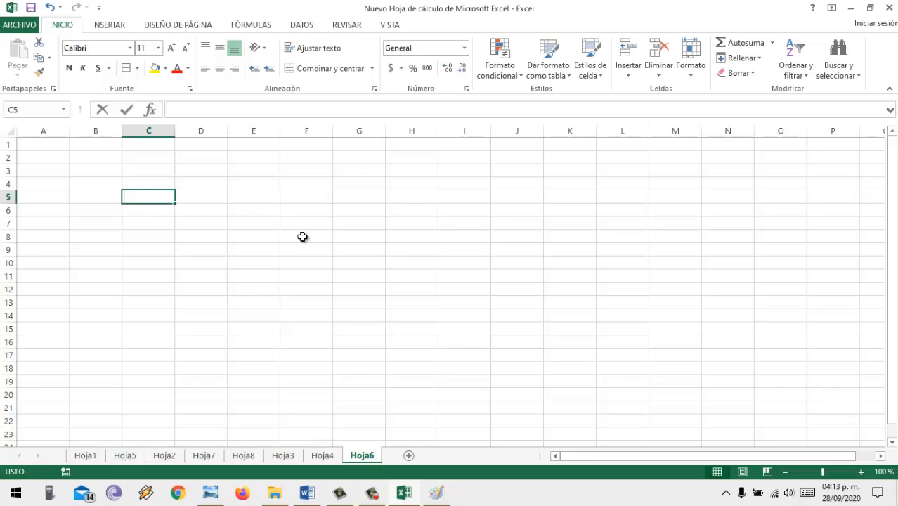
pyautogui.write('p')
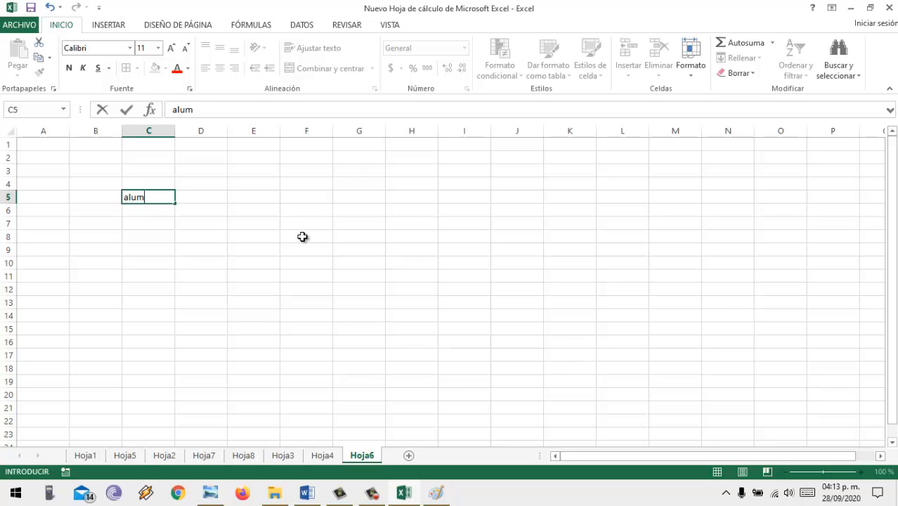
pyautogui.press('Tab')
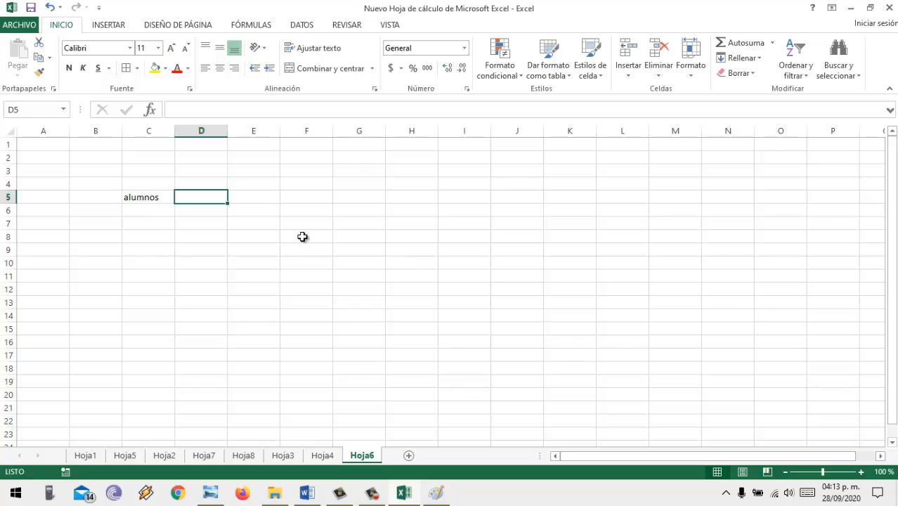
pyautogui.write('edades')
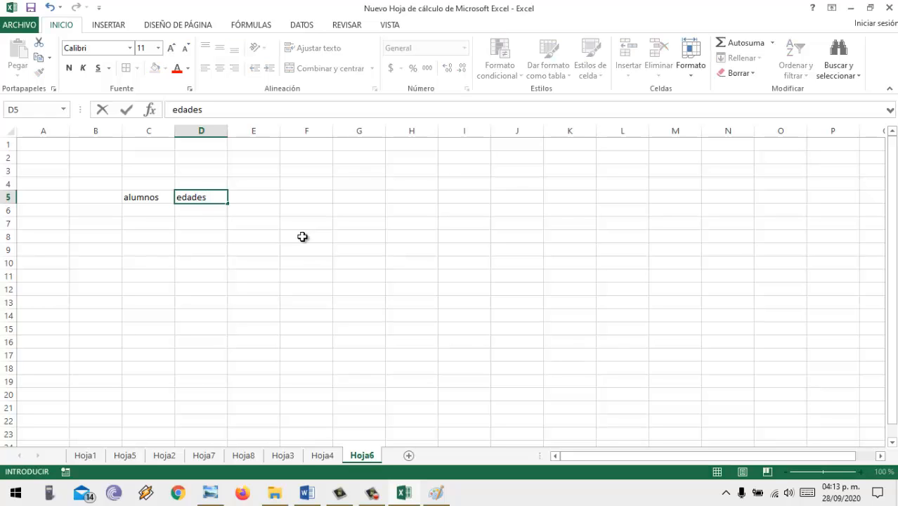
pyautogui.press('Tab')
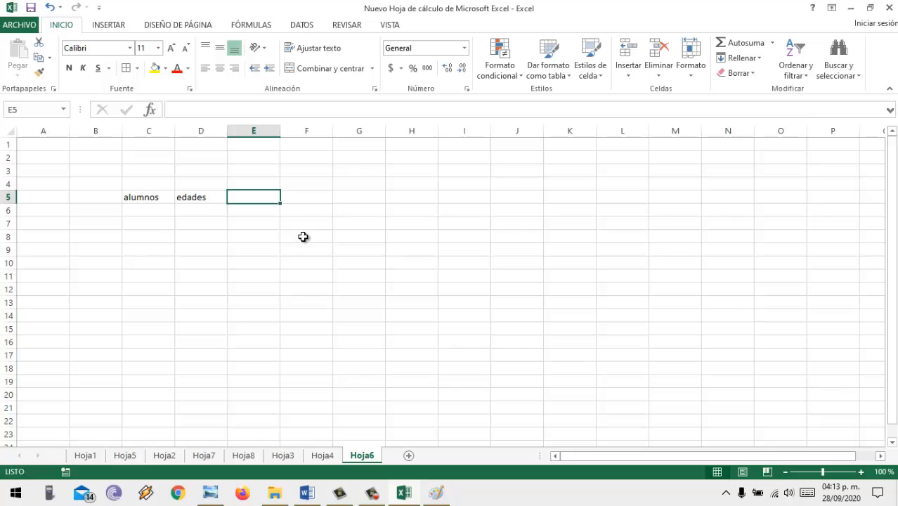
# Step: Enter the first student's name in C6 and the age 15 in D6
pyautogui.click(159, 214)
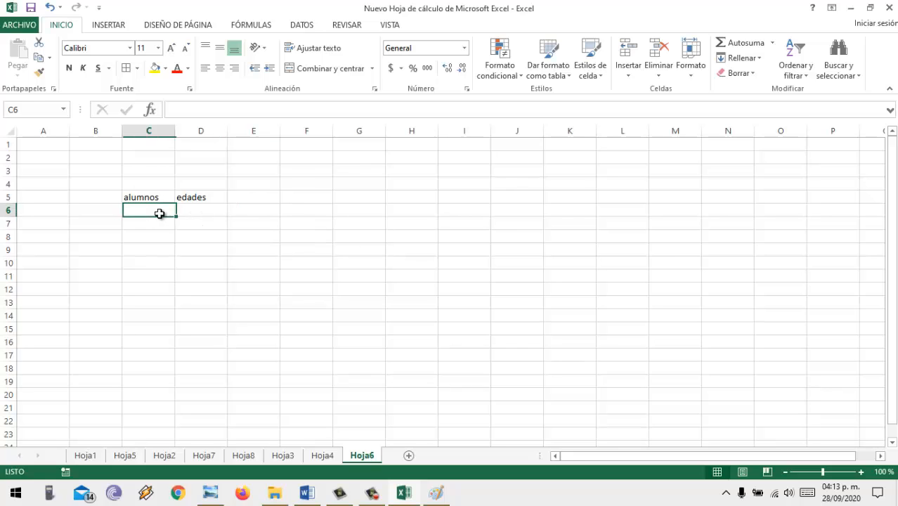
pyautogui.write('pedro')
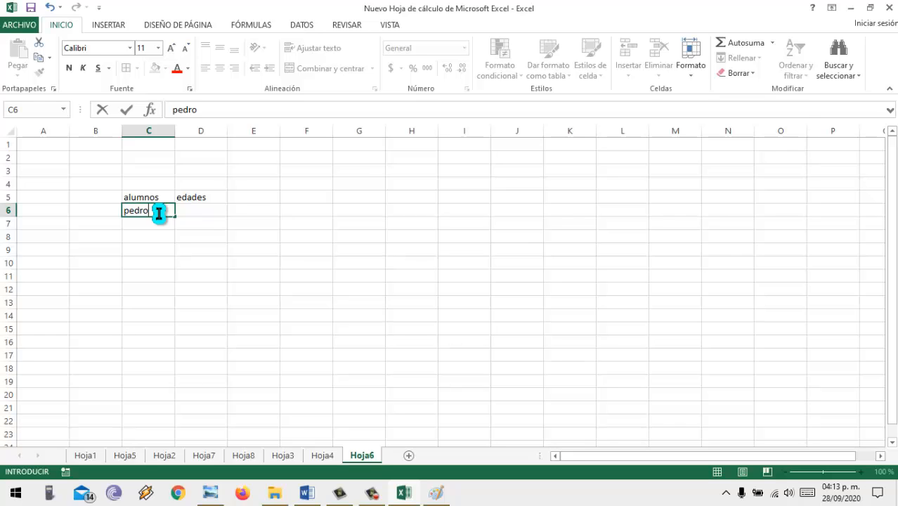
pyautogui.press('Tab')
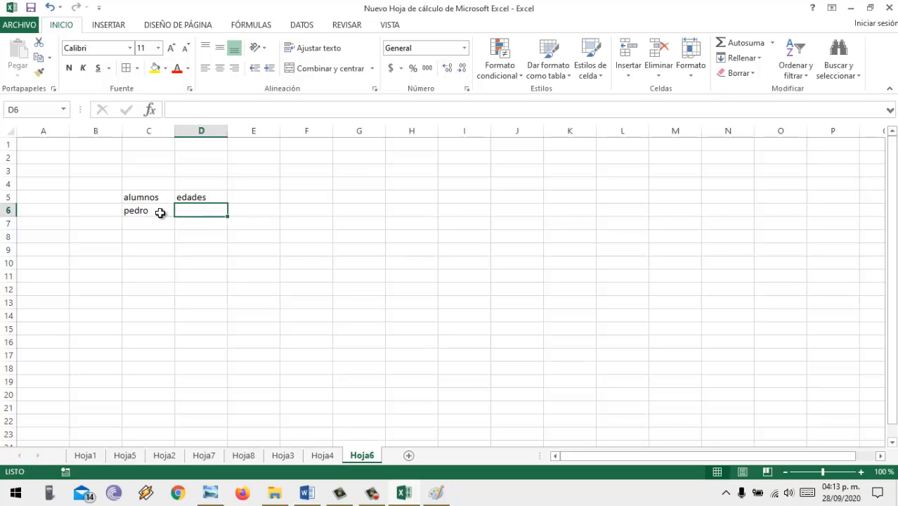
pyautogui.write('15')
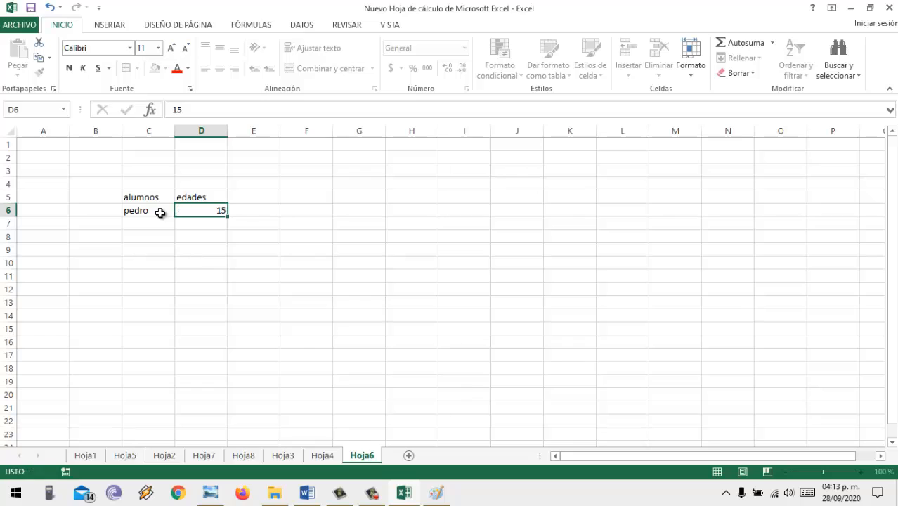
pyautogui.press('Return')
# Step: Enter five more student first names down the alumnos column in C7:C11
pyautogui.write('juan')
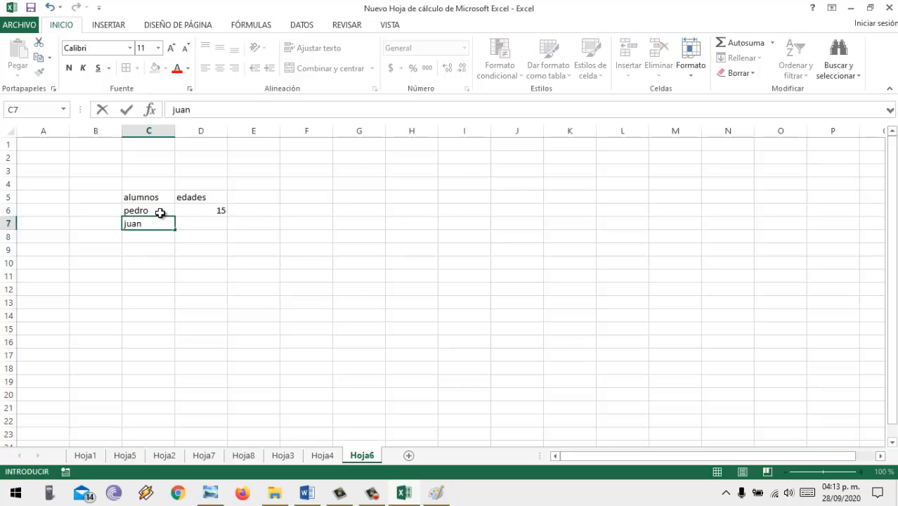
pyautogui.press('Return')
pyautogui.write('ramiro')
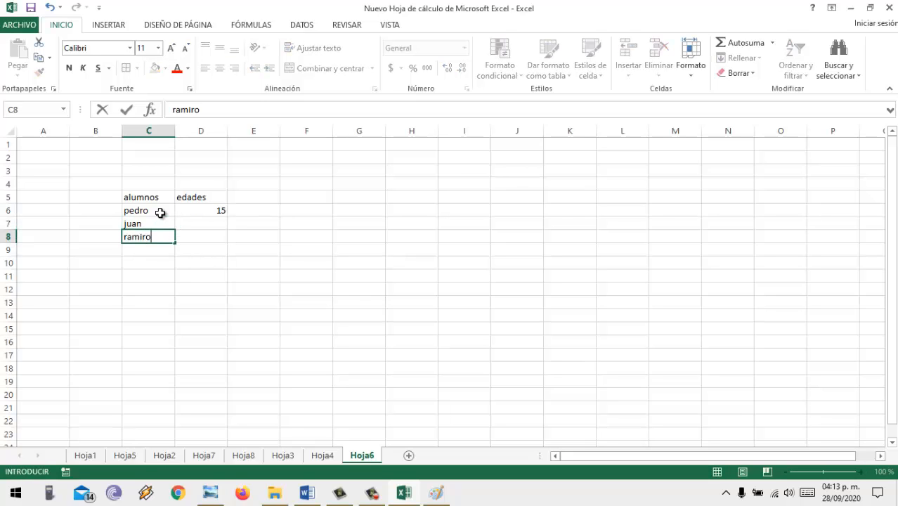
pyautogui.press('Return')
pyautogui.write('luciana')
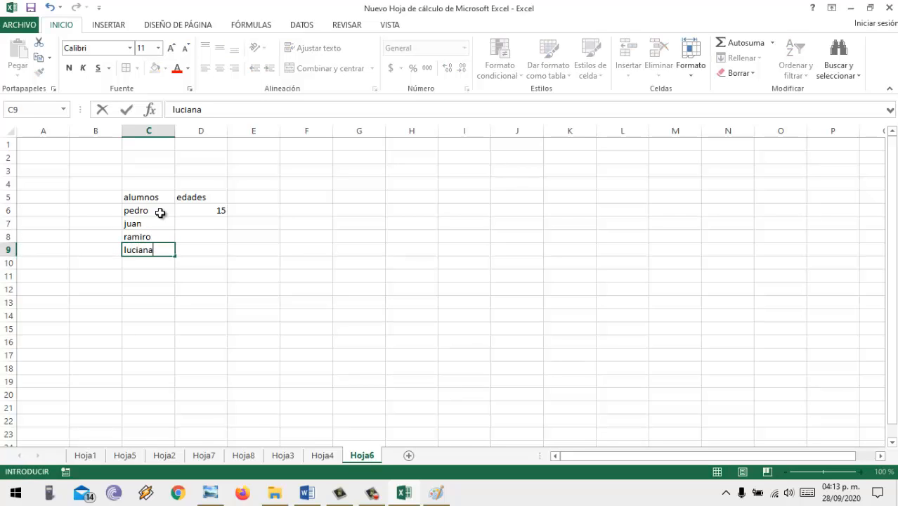
pyautogui.press('Return')
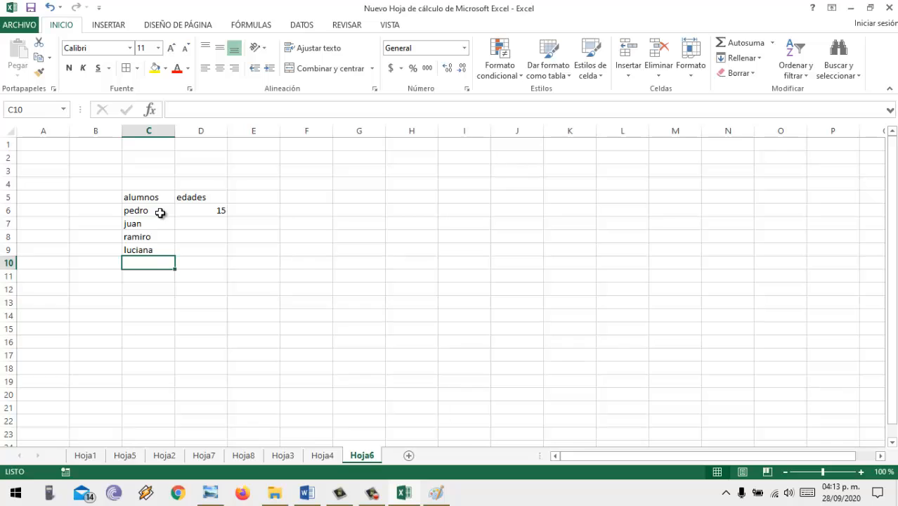
pyautogui.write('juli')
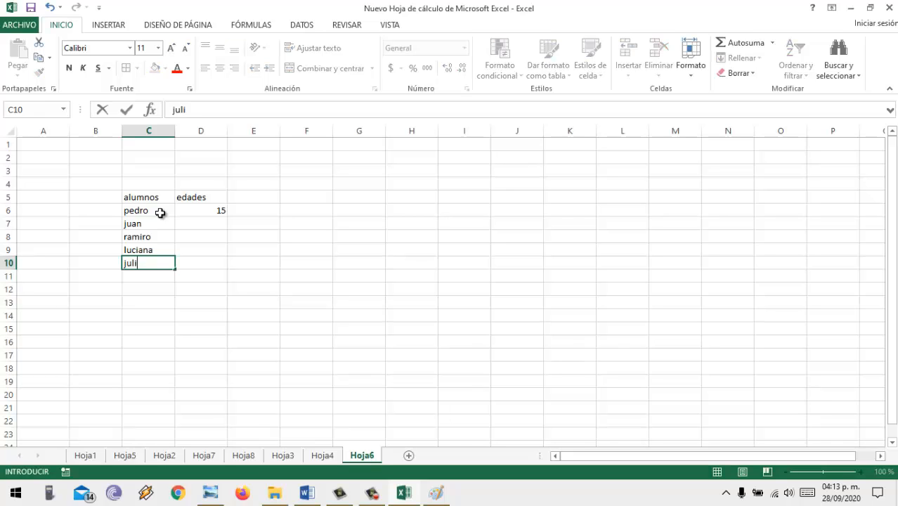
pyautogui.write('a')
pyautogui.press('Return')
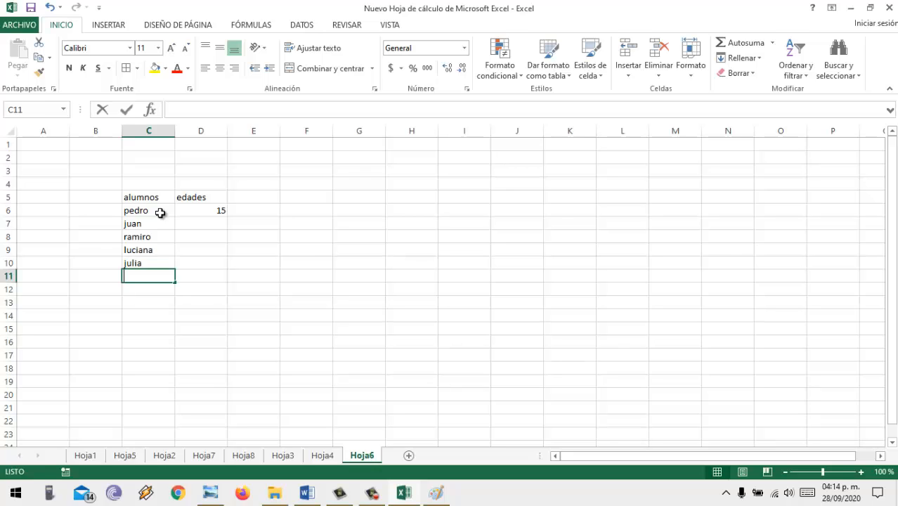
pyautogui.write('ortencia')
pyautogui.press('Tab')
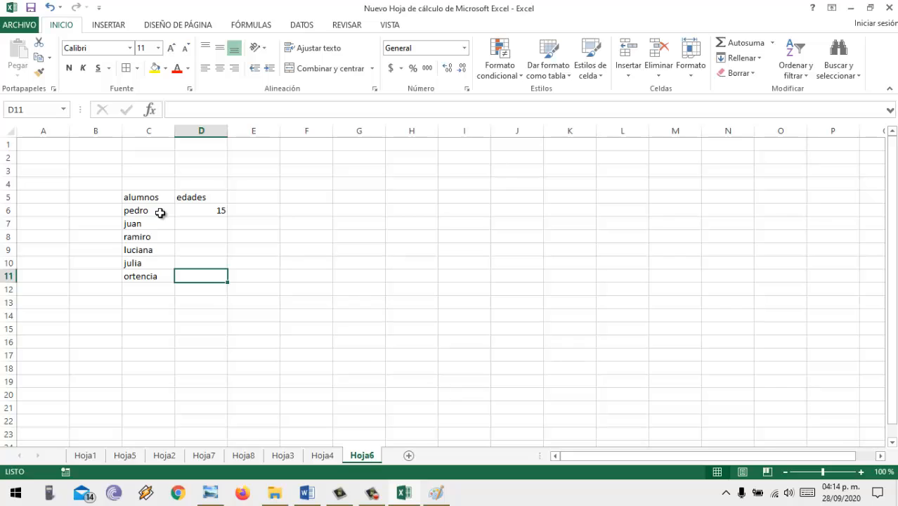
# Step: Fill in the remaining ages: 18 in D7, 17 in D8, 18 in D9, 15 in D10 and 16 in D11
pyautogui.write('16')
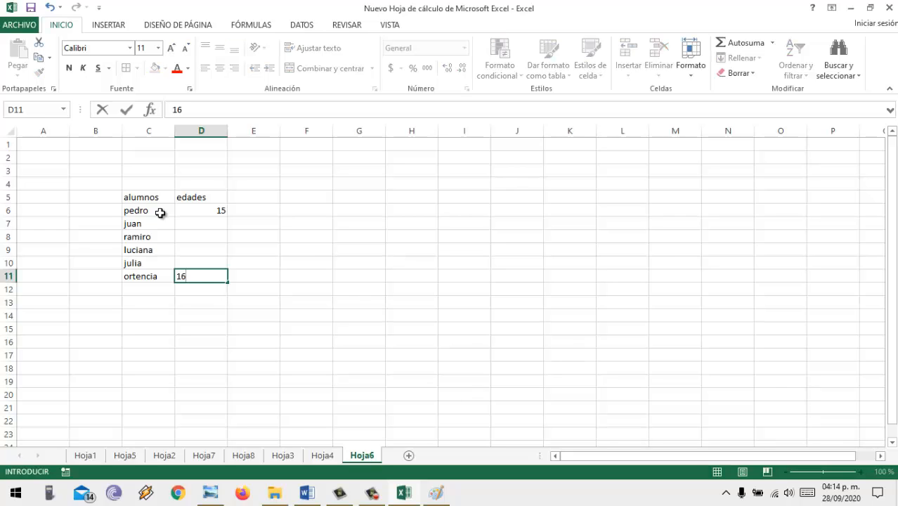
pyautogui.press('Up')
pyautogui.write('1')
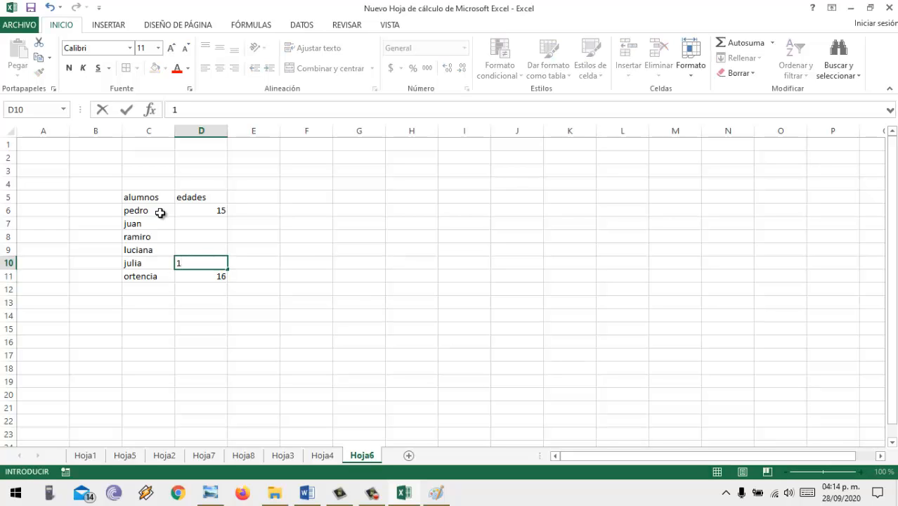
pyautogui.press('Up')
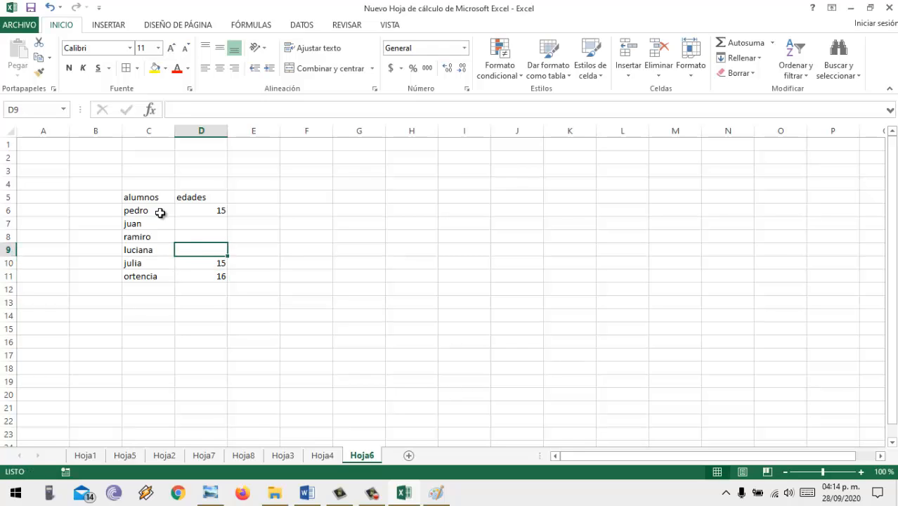
pyautogui.write('18')
pyautogui.press('Up')
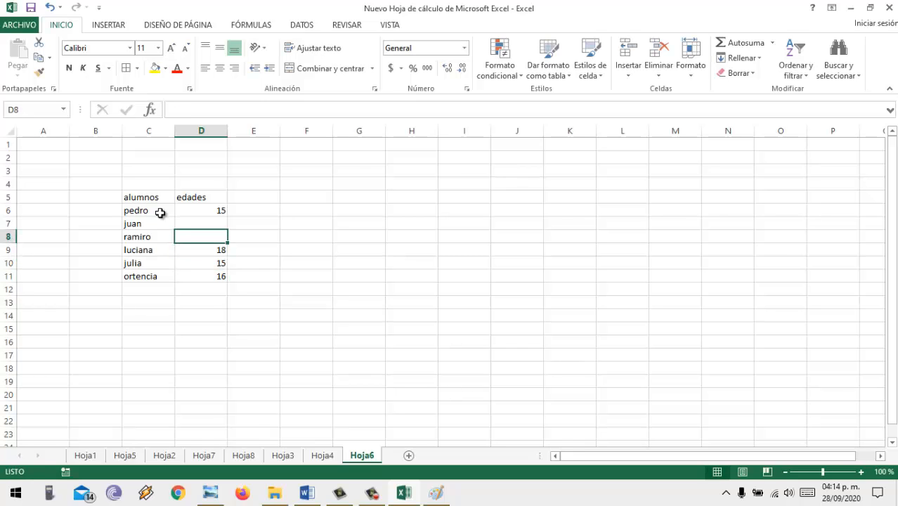
pyautogui.write('17')
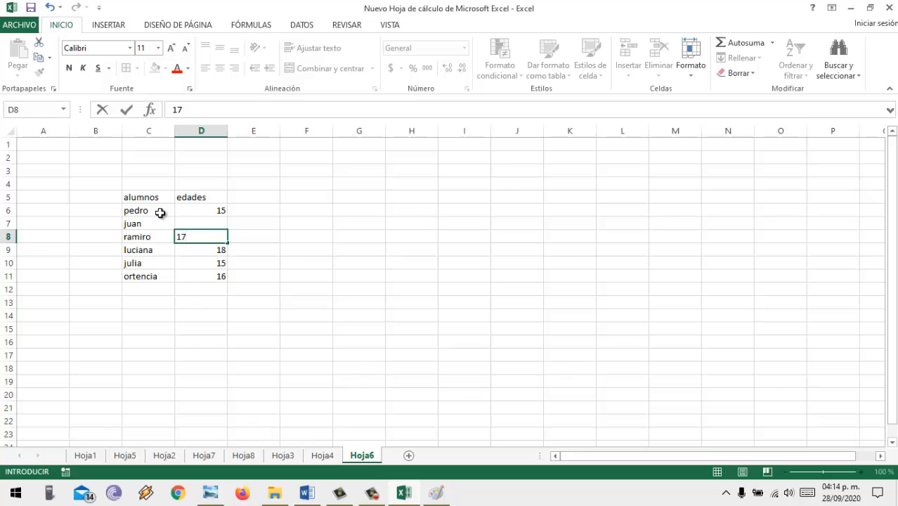
pyautogui.press('Up')
pyautogui.write('1')
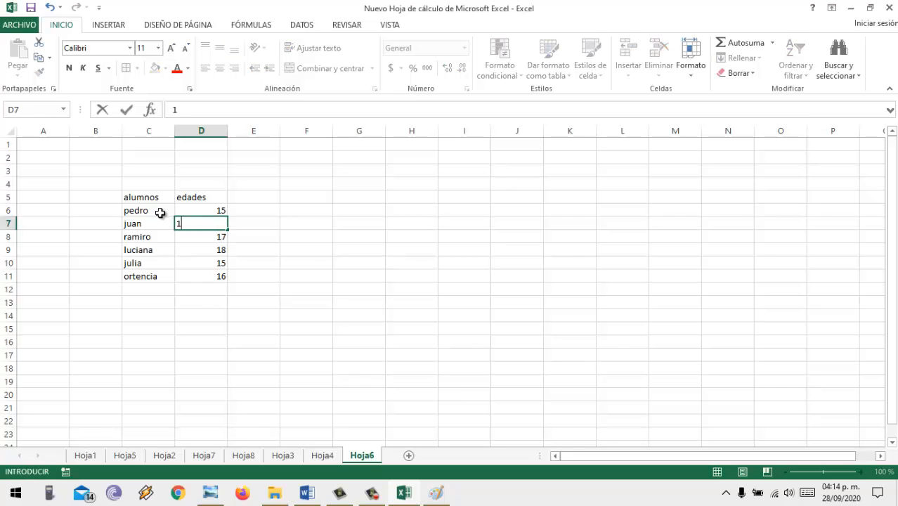
pyautogui.press('Return')
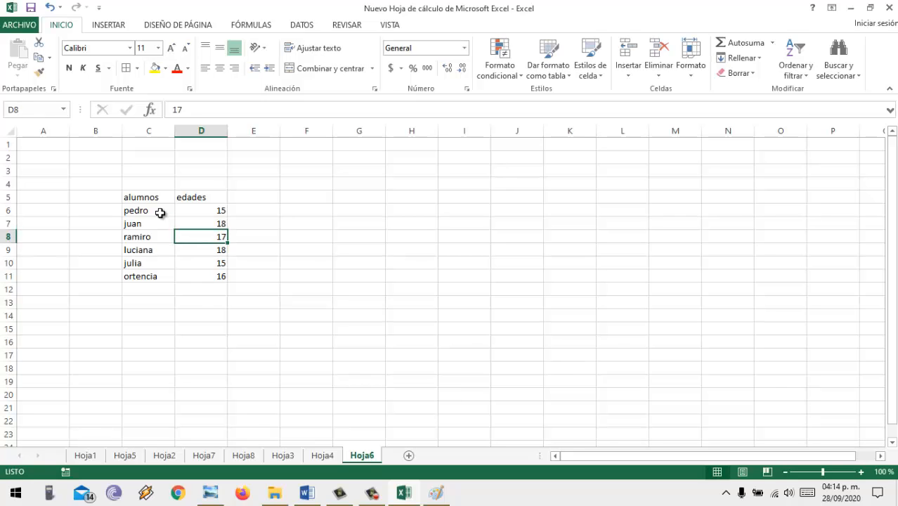
# Step: Center the contents of the table C5:D11 and add borders to all its cells
pyautogui.moveTo(137, 197); pyautogui.dragTo(210, 278)
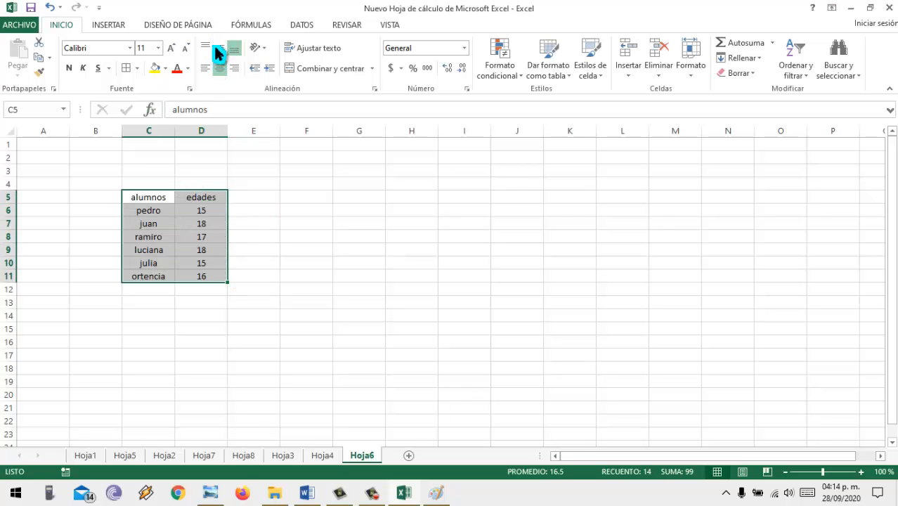
pyautogui.click(218, 68)
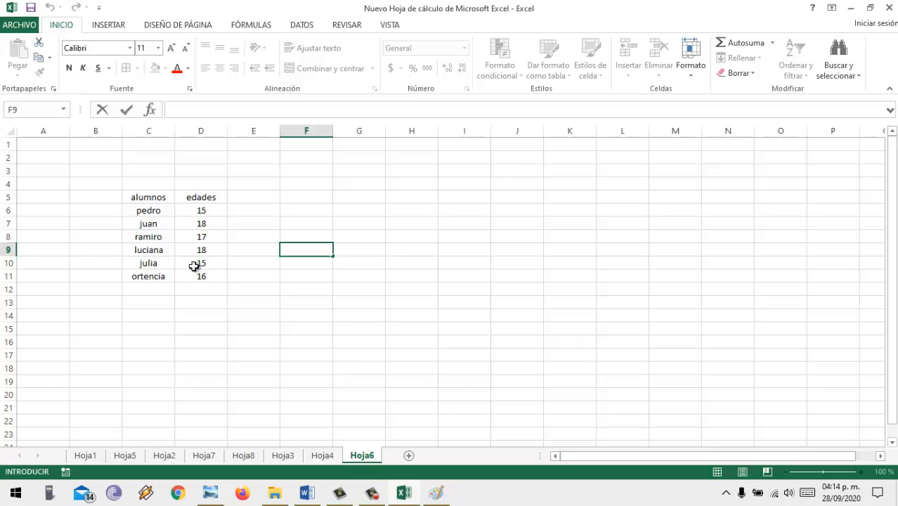
pyautogui.moveTo(144, 197); pyautogui.dragTo(193, 276)
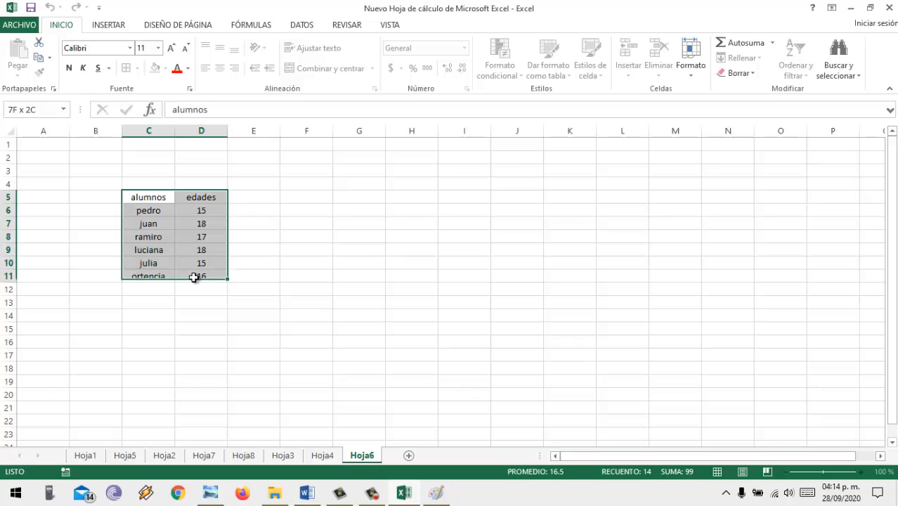
pyautogui.click(127, 68)
# Step: Fill the header cells C5:D5 with yellow and narrow columns A and B, giving B a width of 5.00
pyautogui.click(200, 197)
pyautogui.moveTo(159, 197); pyautogui.dragTo(200, 197)
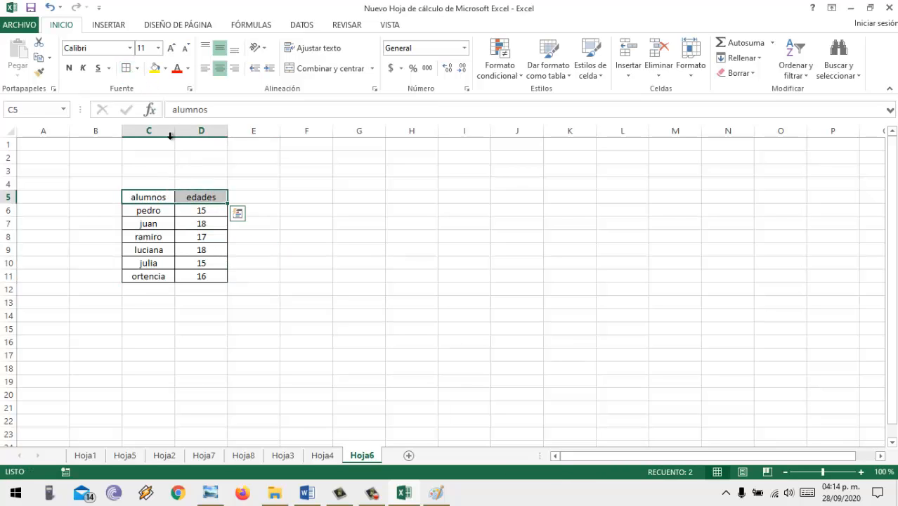
pyautogui.click(155, 68)
pyautogui.click(378, 227)
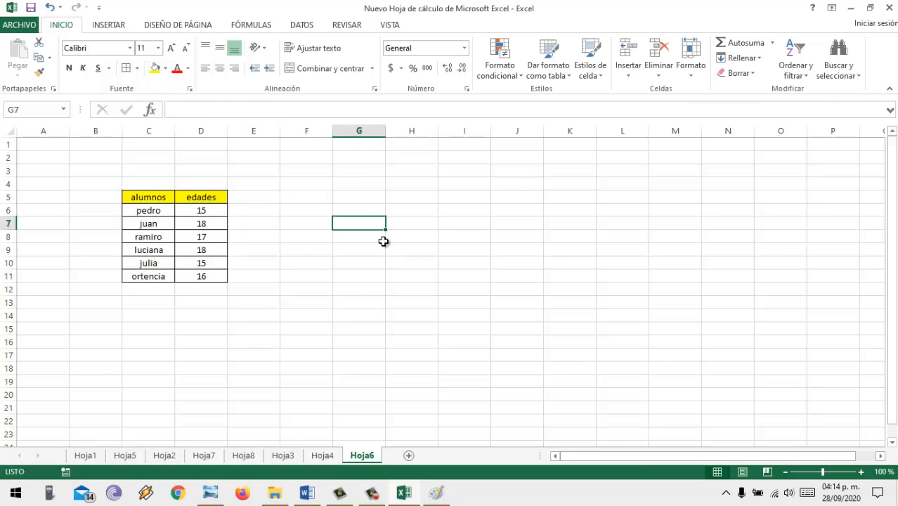
pyautogui.moveTo(69, 134)
pyautogui.mouseDown()
pyautogui.moveTo(50, 134)
pyautogui.moveTo(76, 136)
pyautogui.mouseUp()
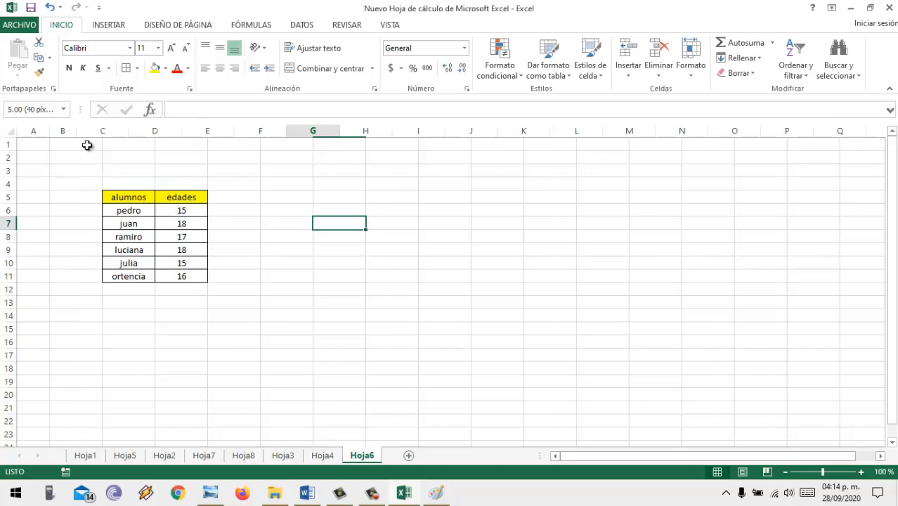
pyautogui.click(271, 283)
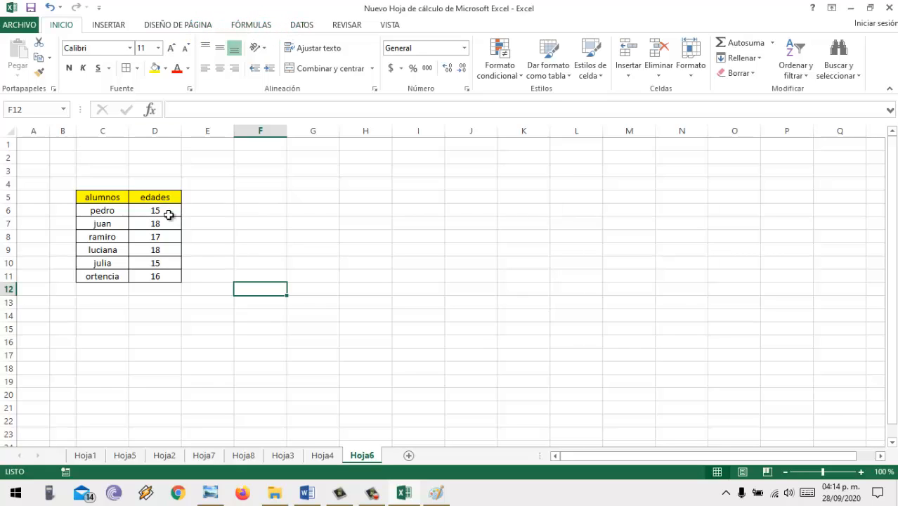
# Step: Look over the chart types available for the ages in D6:D11, including the pie chart options
pyautogui.moveTo(167, 214); pyautogui.dragTo(165, 277)
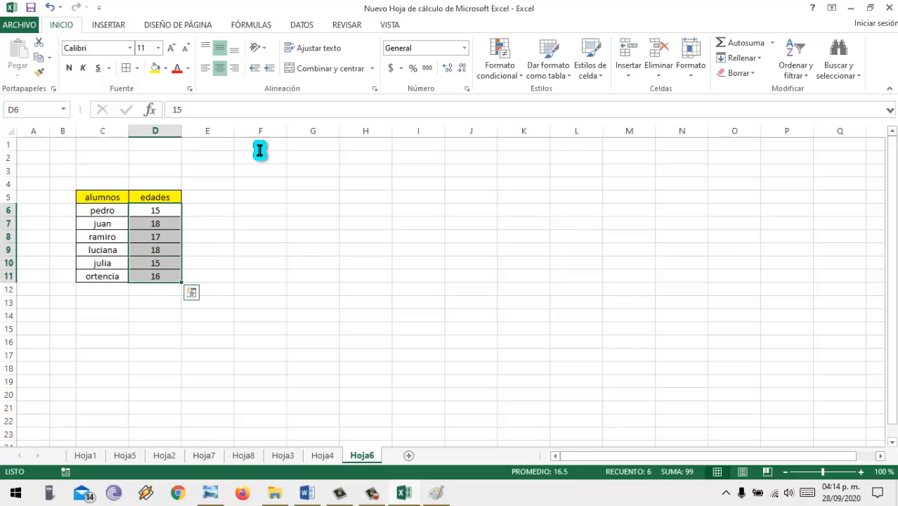
pyautogui.click(119, 25)
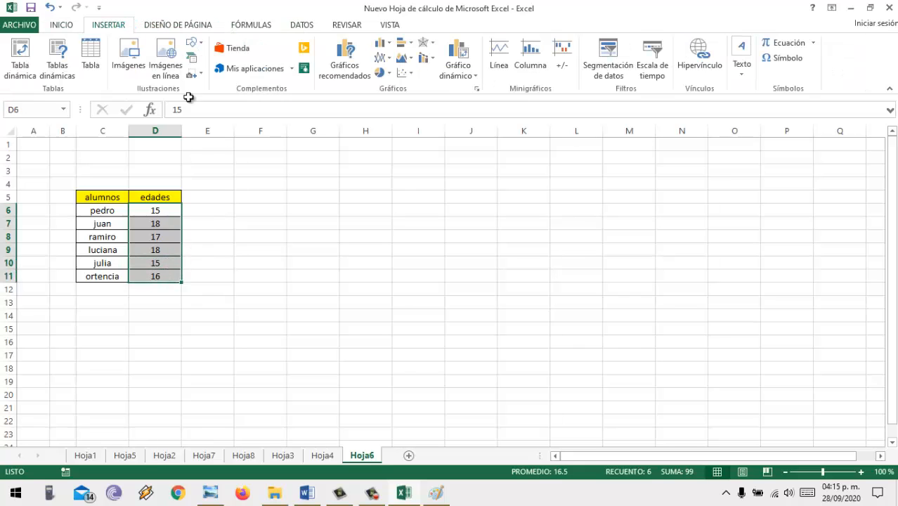
pyautogui.click(401, 300)
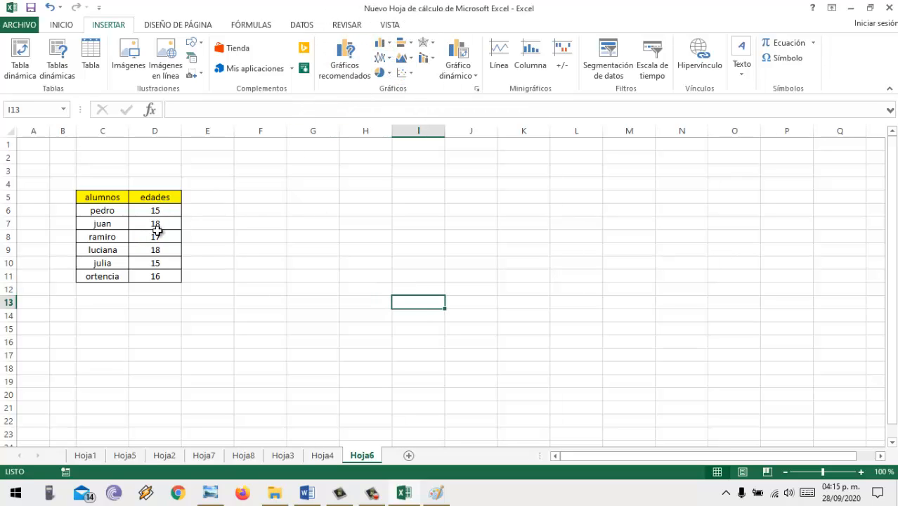
pyautogui.click(386, 74)
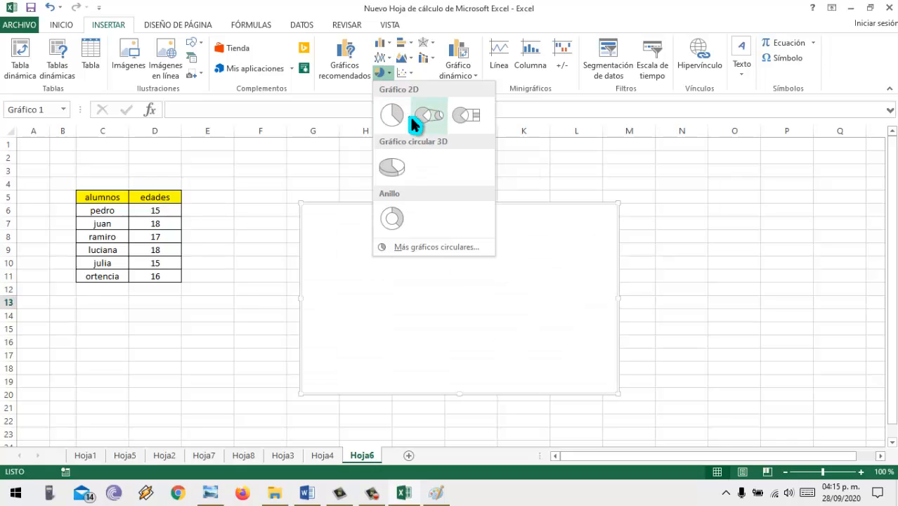
pyautogui.click(277, 151)
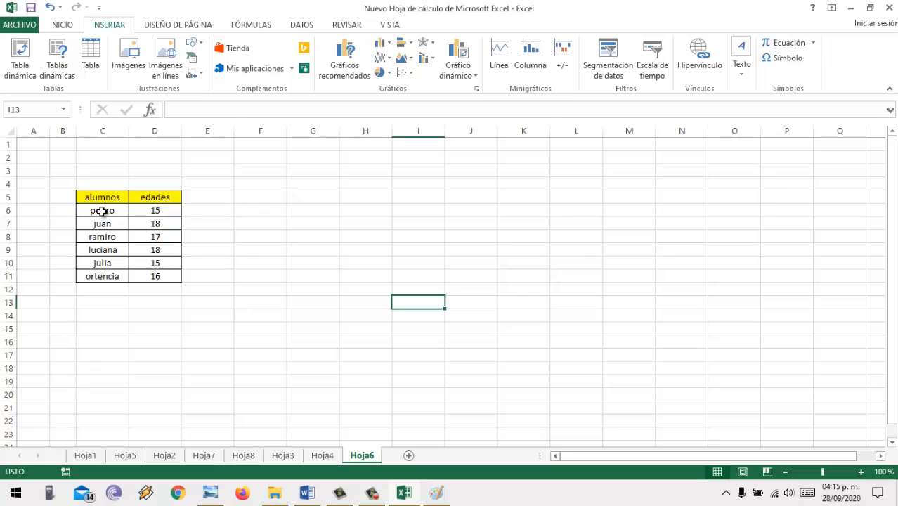
# Step: Preview column, bar, line and other chart types for the students and ages in C6:D11, including the Quick Analysis options
pyautogui.moveTo(102, 211); pyautogui.dragTo(153, 275)
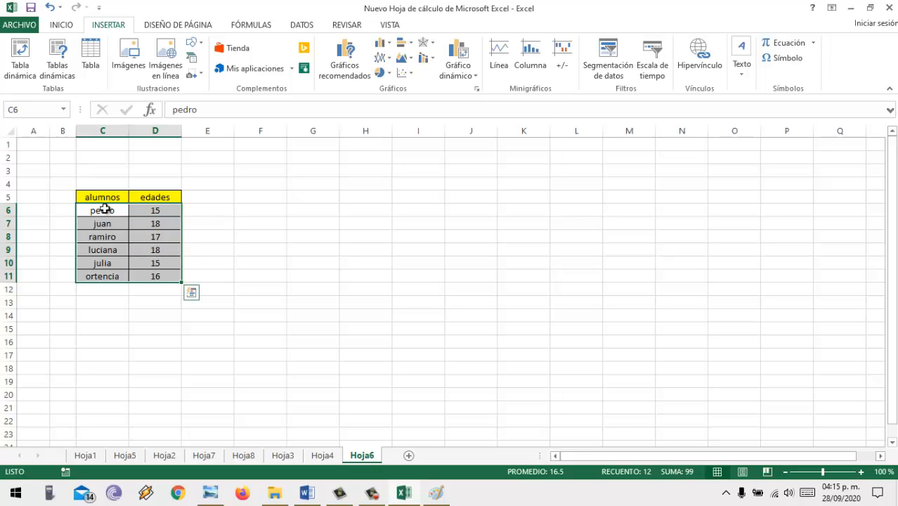
pyautogui.hotkey('ctrl', 'q')
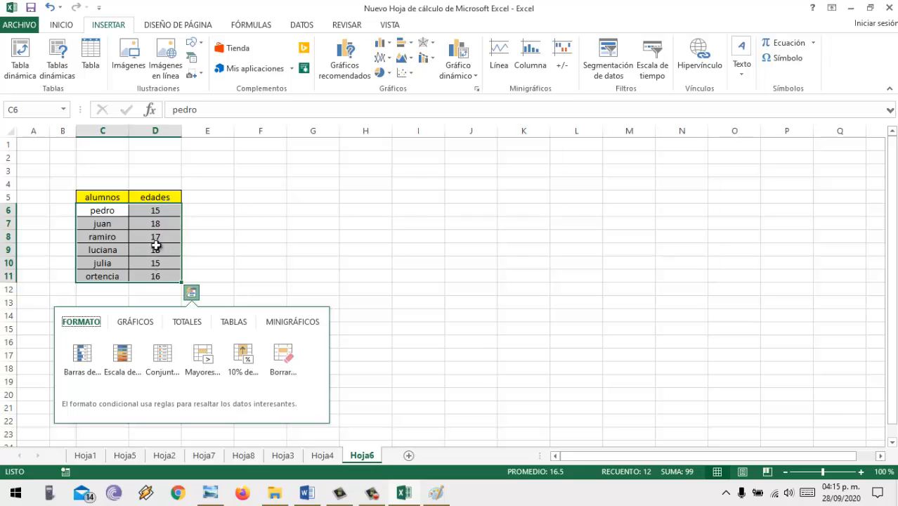
pyautogui.press('ctrl')
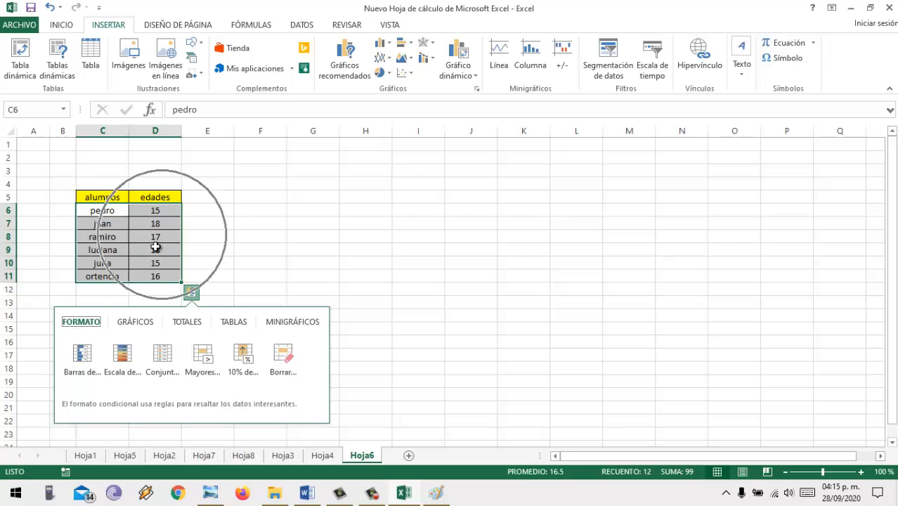
pyautogui.click(383, 43)
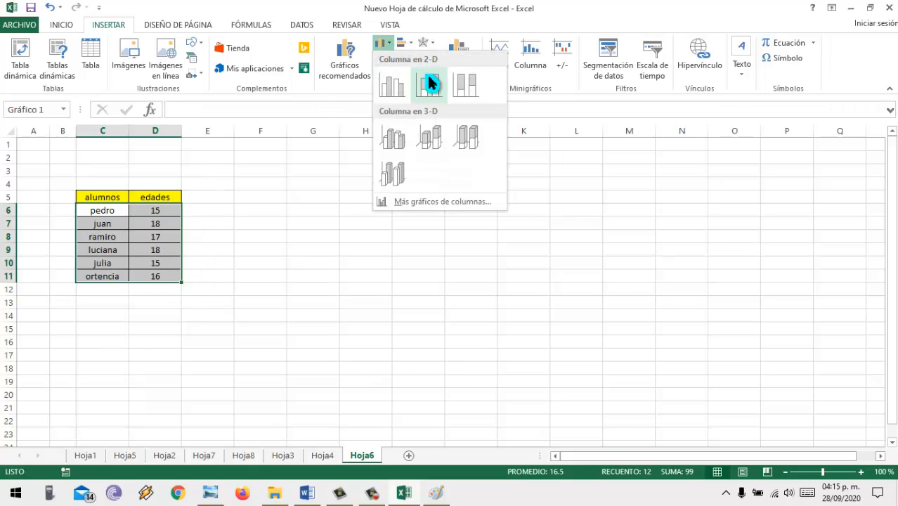
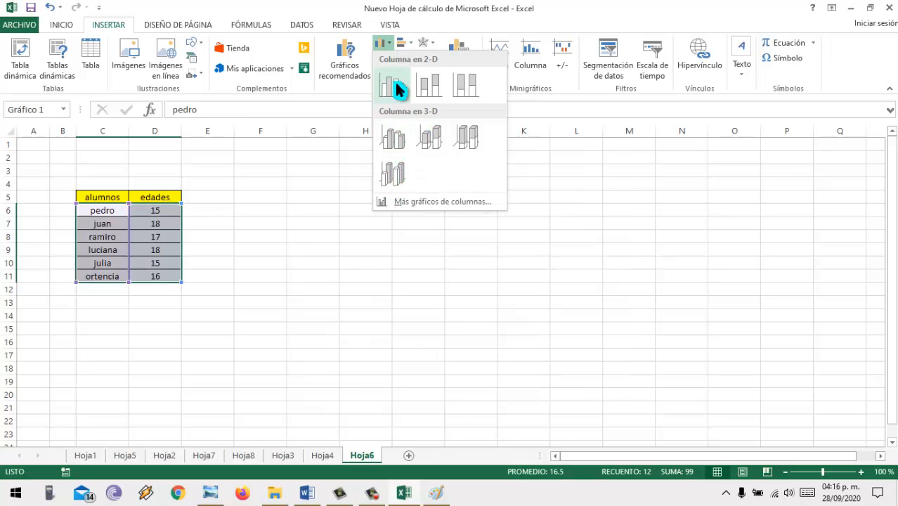
pyautogui.click(436, 47)
pyautogui.click(433, 47)
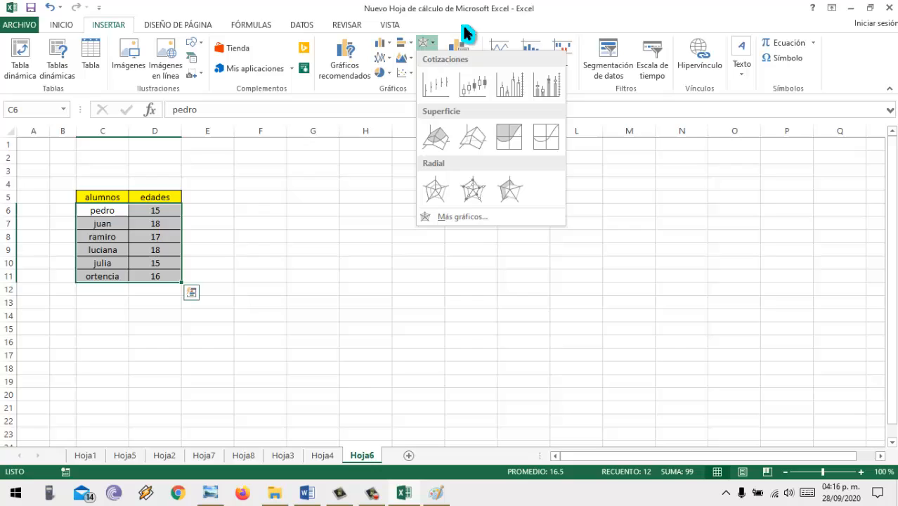
pyautogui.click(402, 44)
pyautogui.click(402, 44)
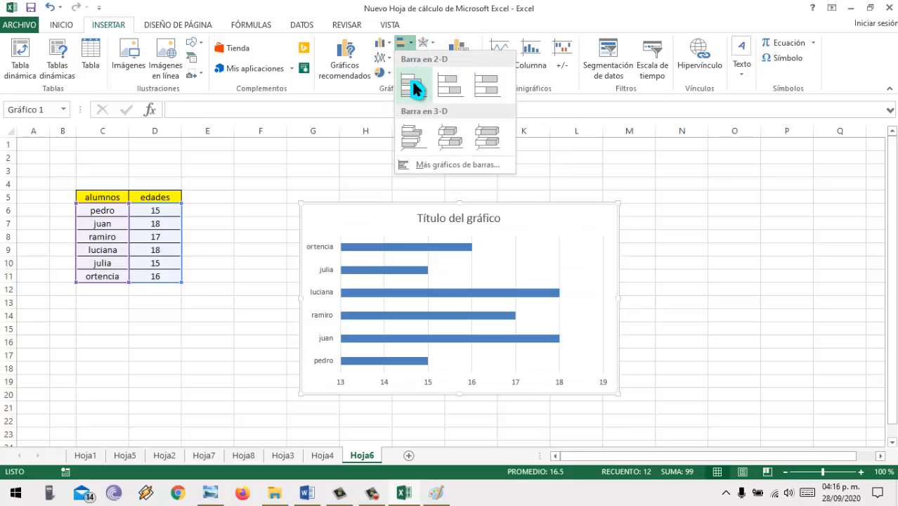
pyautogui.click(387, 56)
pyautogui.click(386, 56)
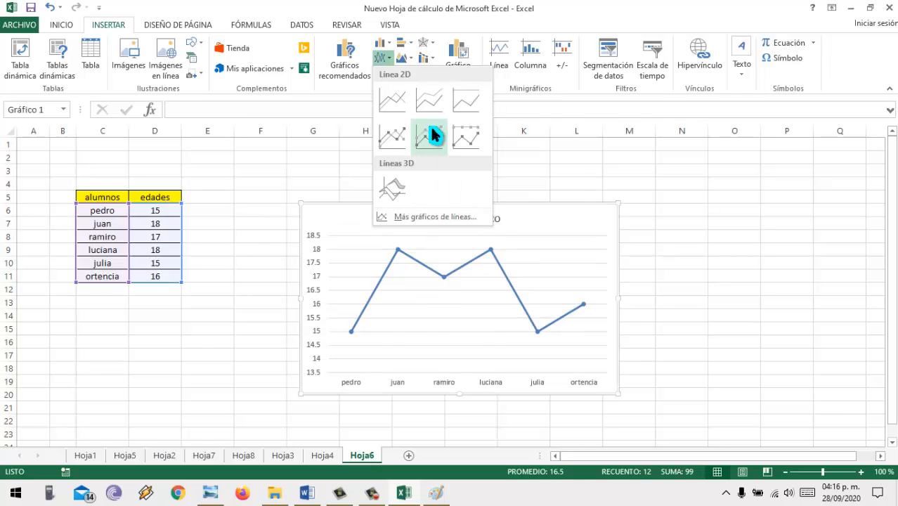
# Step: Insert a 2-D stacked column chart of the students and ages in C6:D11 and deselect it
pyautogui.click(389, 43)
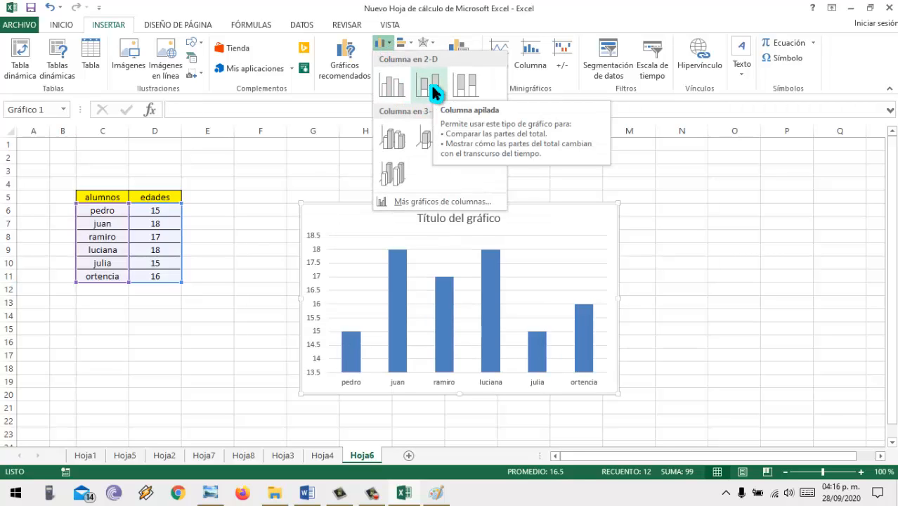
pyautogui.click(430, 85)
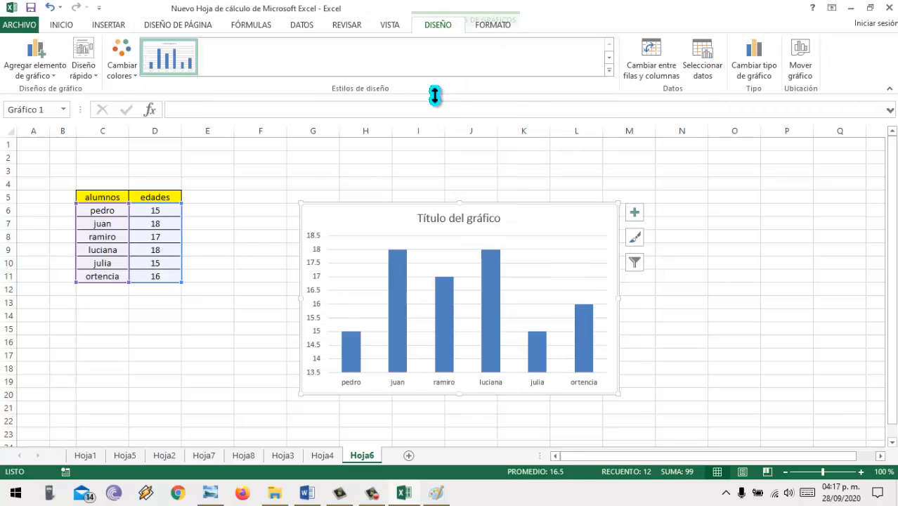
pyautogui.click(772, 325)
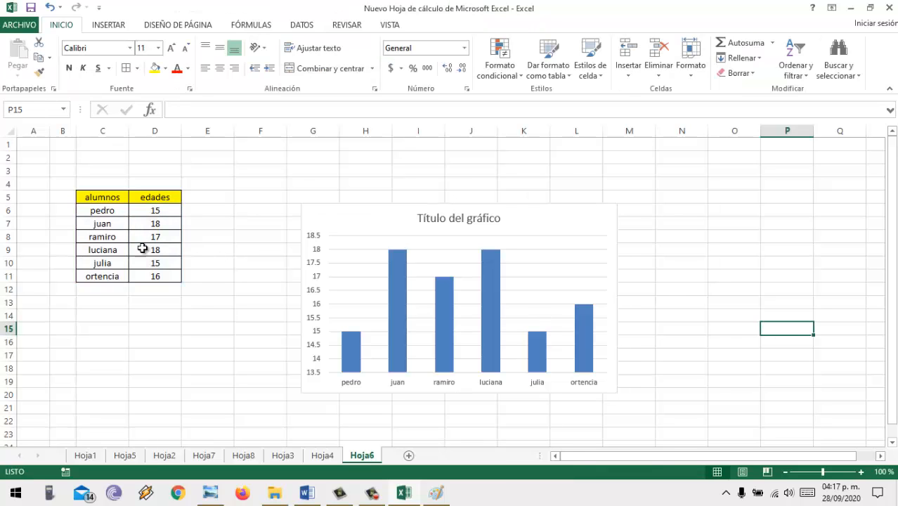
pyautogui.click(190, 383)
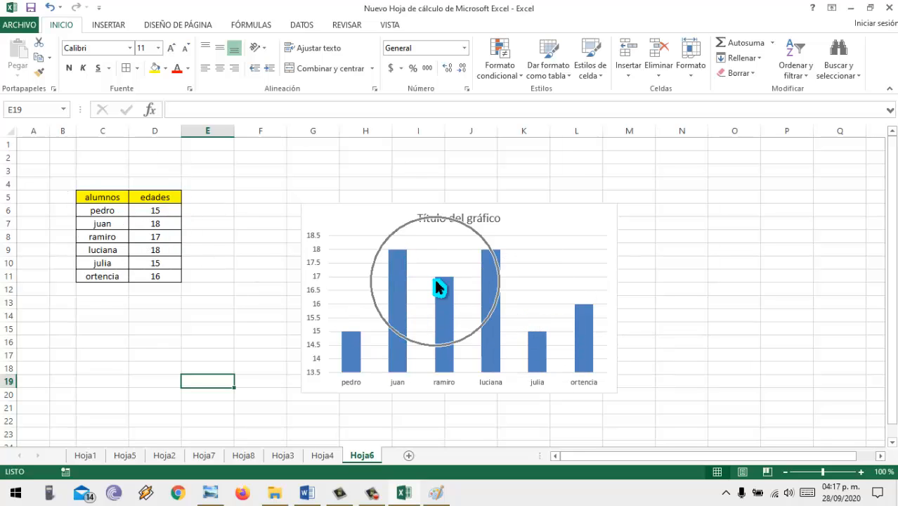
pyautogui.moveTo(437, 284)
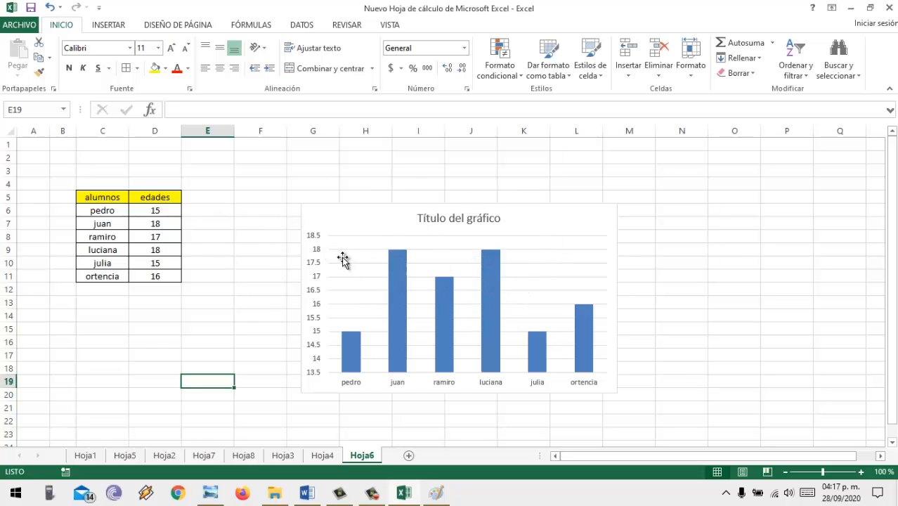
# Step: Try the ages 10, 100 and 14 in D6 to check how the chart responds to data changes
pyautogui.click(170, 211)
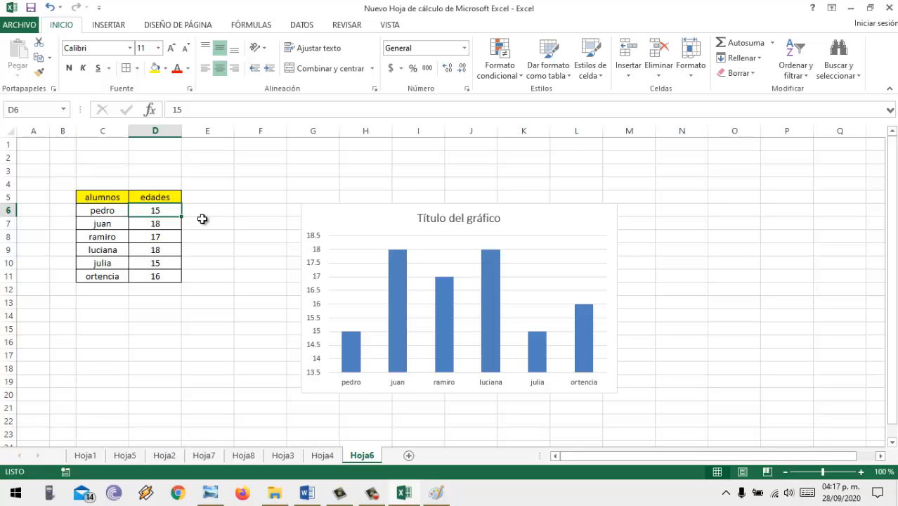
pyautogui.write('10')
pyautogui.press('Return')
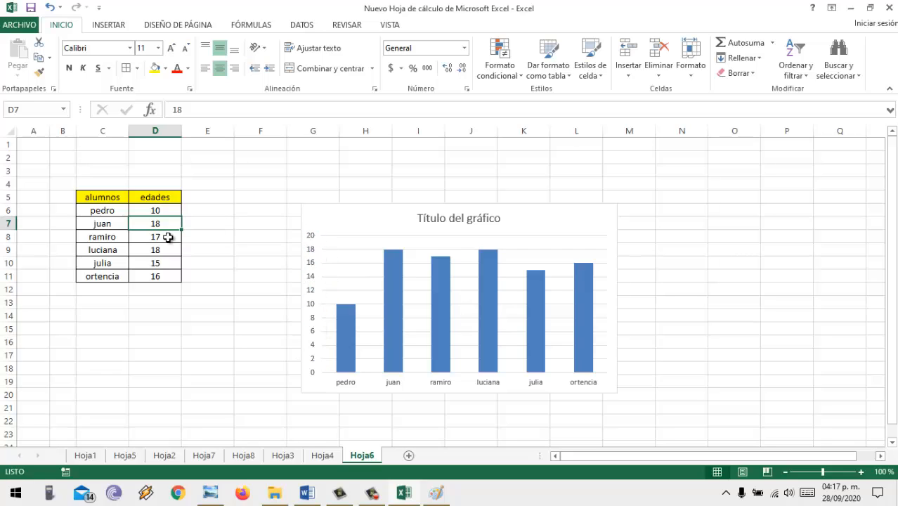
pyautogui.click(166, 210)
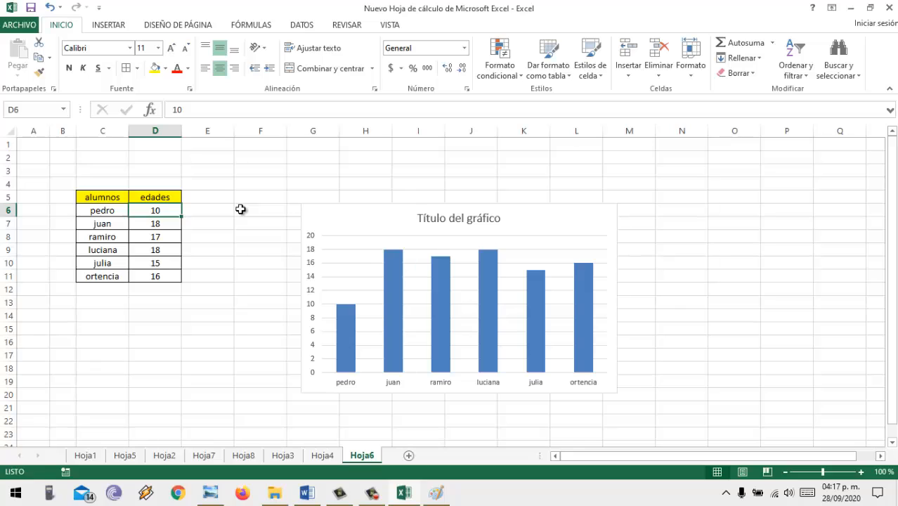
pyautogui.write('100')
pyautogui.press('Return')
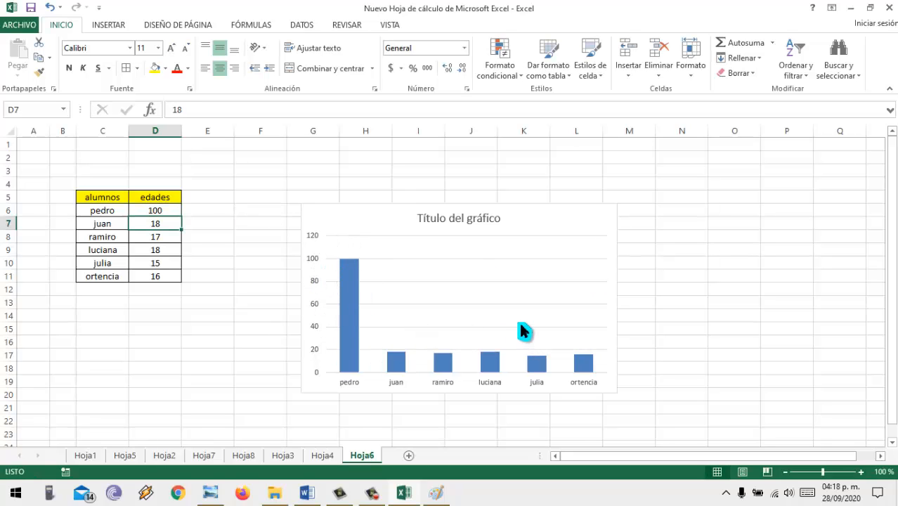
pyautogui.click(168, 211)
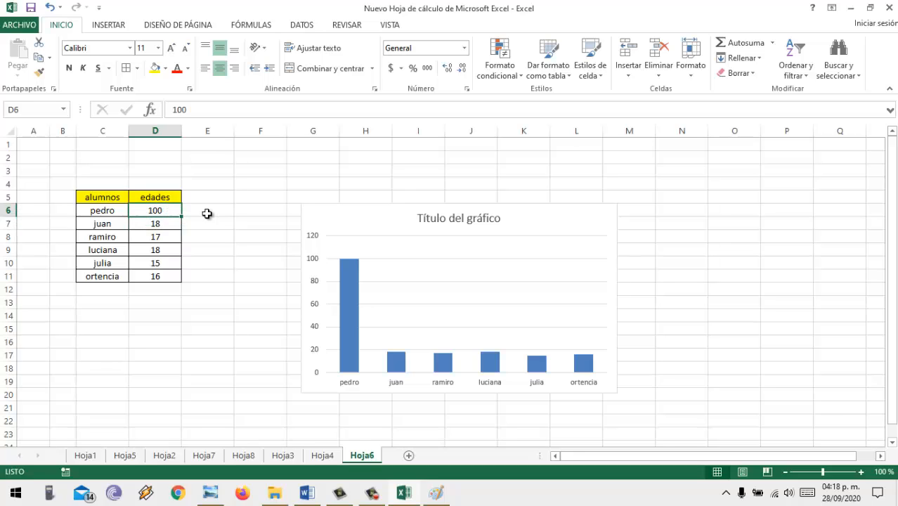
pyautogui.write('14')
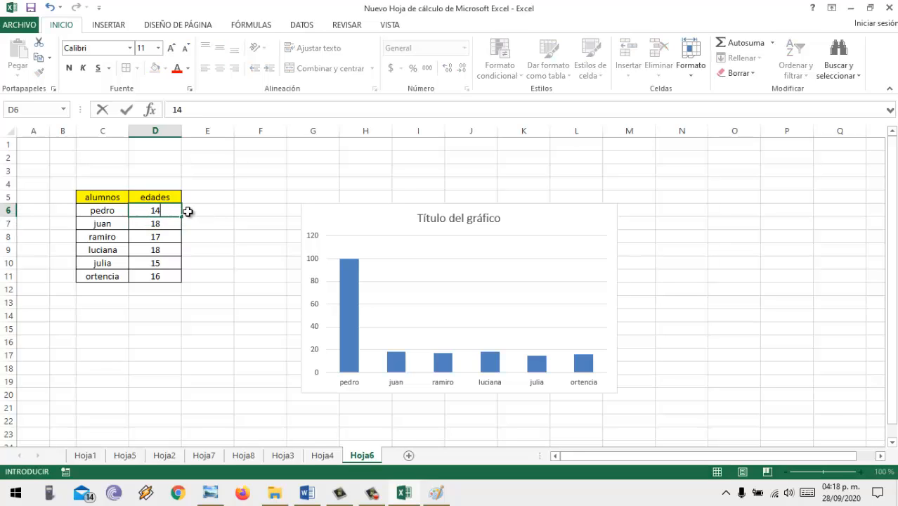
pyautogui.press('Return')
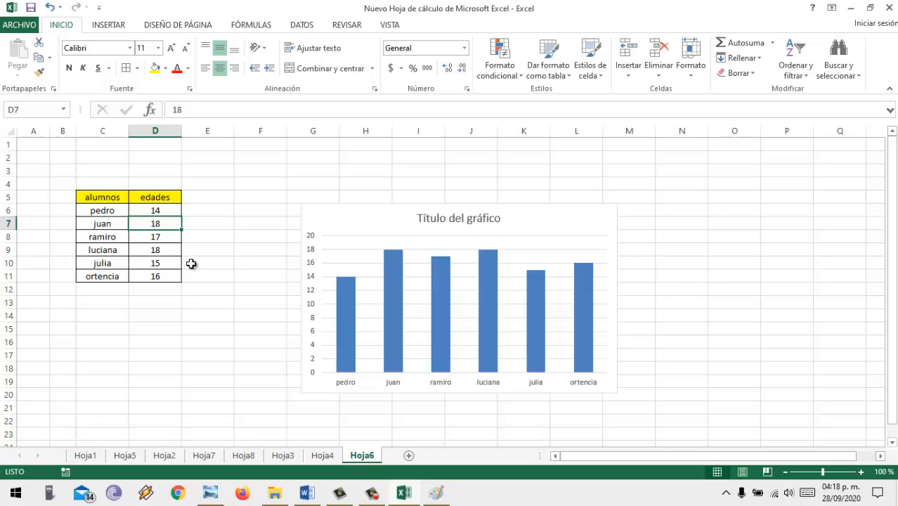
# Step: Switch to the Recordatorio document in Word and read the characteristics of a good chart
pyautogui.click(306, 492)
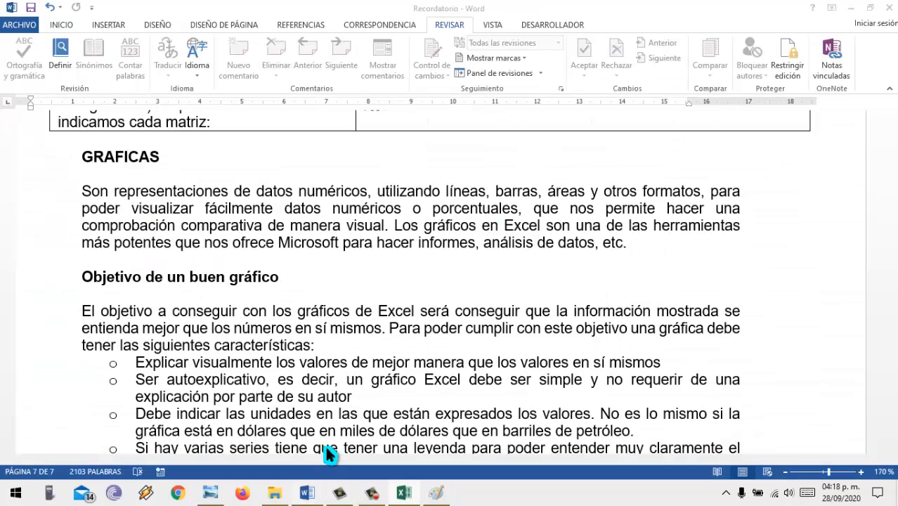
pyautogui.scroll(-3, 328, 388)
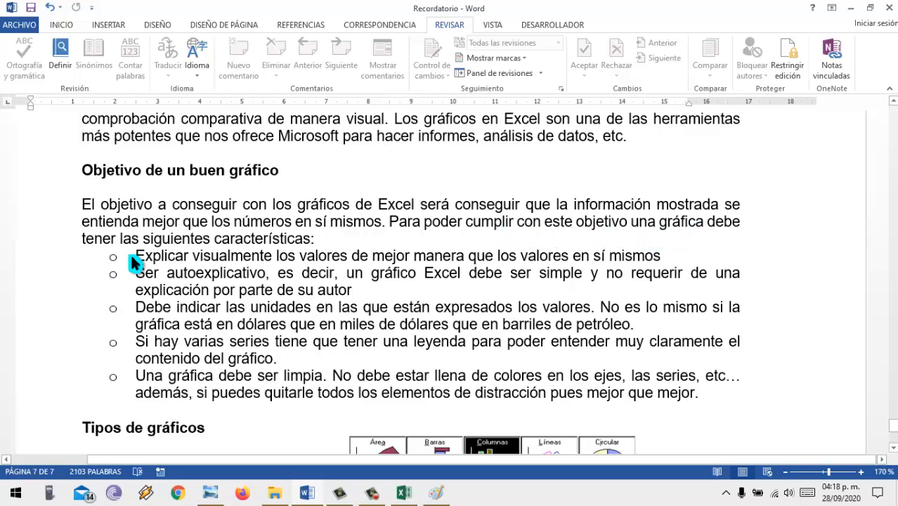
pyautogui.scroll(-3, 295, 281)
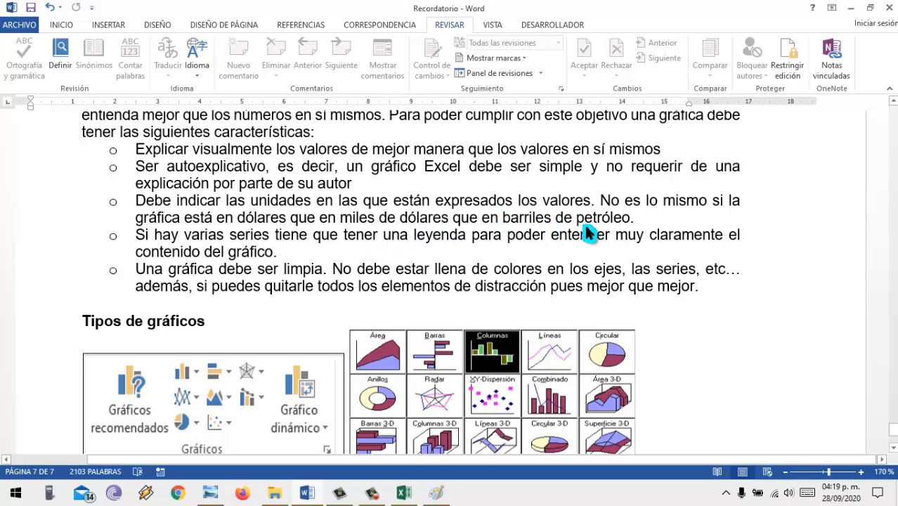
# Step: Switch back to the Excel workbook and format the values in D6:D11 as percentages
pyautogui.click(391, 486)
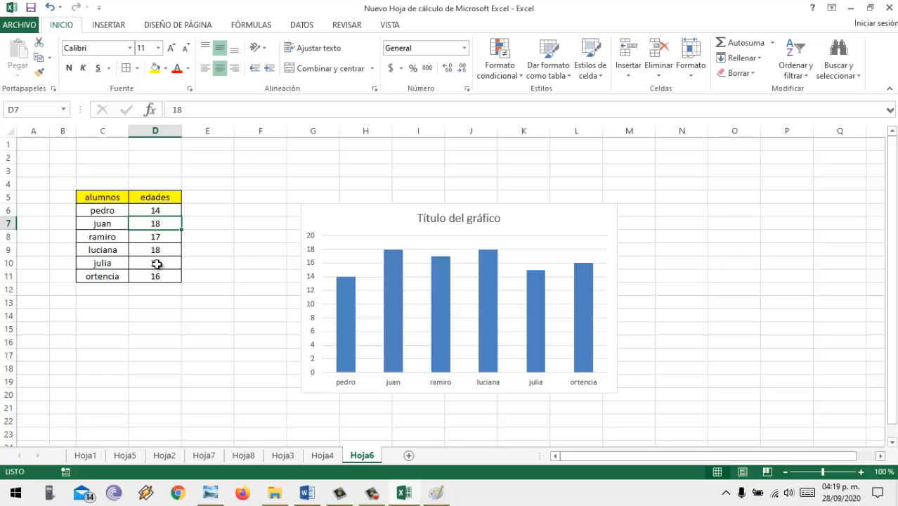
pyautogui.click(171, 211)
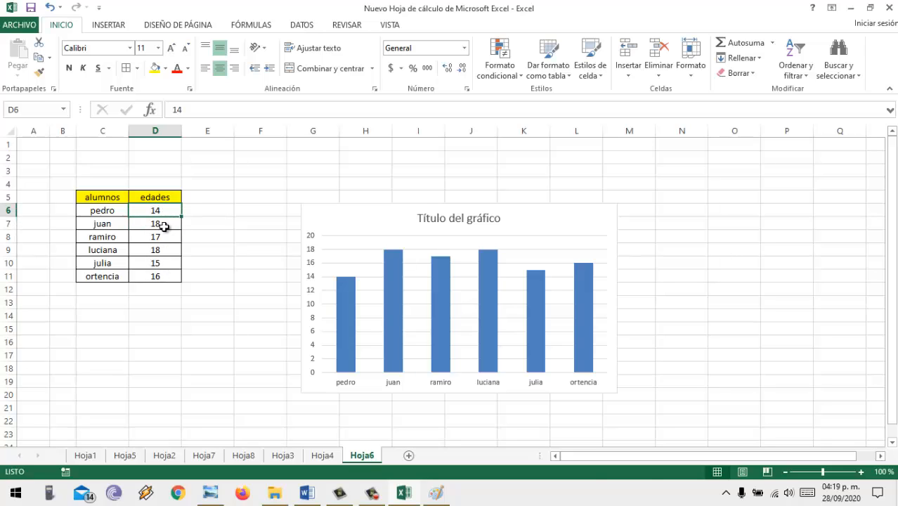
pyautogui.keyDown('shift'); pyautogui.click(161, 274); pyautogui.keyUp('shift')
pyautogui.click(414, 68)
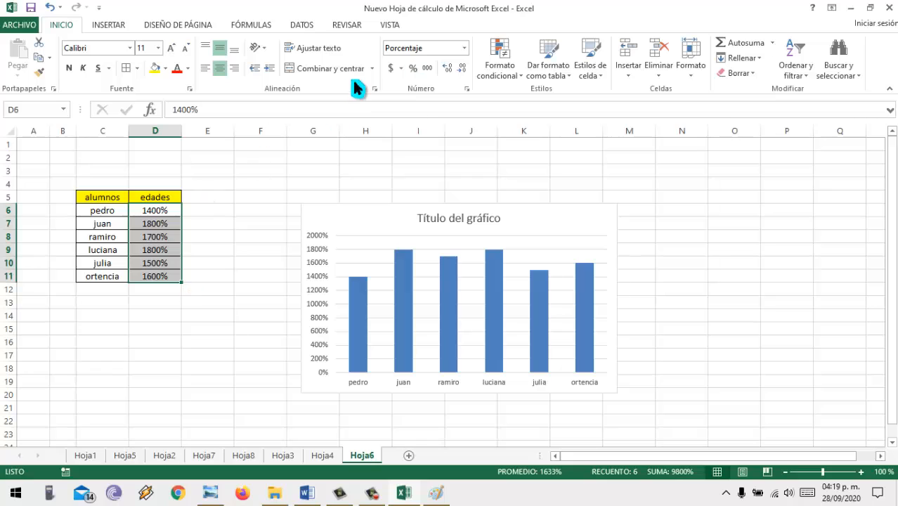
# Step: Enter 2.5% in D6, 5% in D7 and 8.6% in D8
pyautogui.click(151, 208)
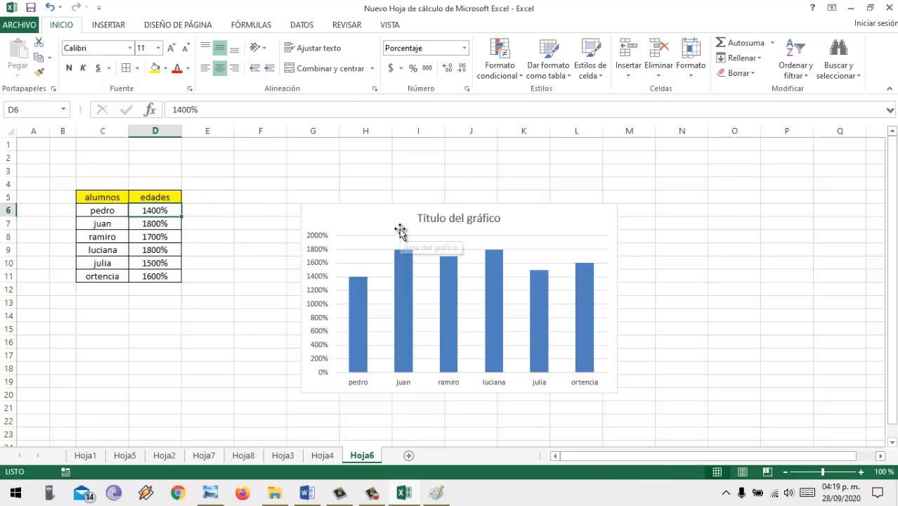
pyautogui.write('2.5')
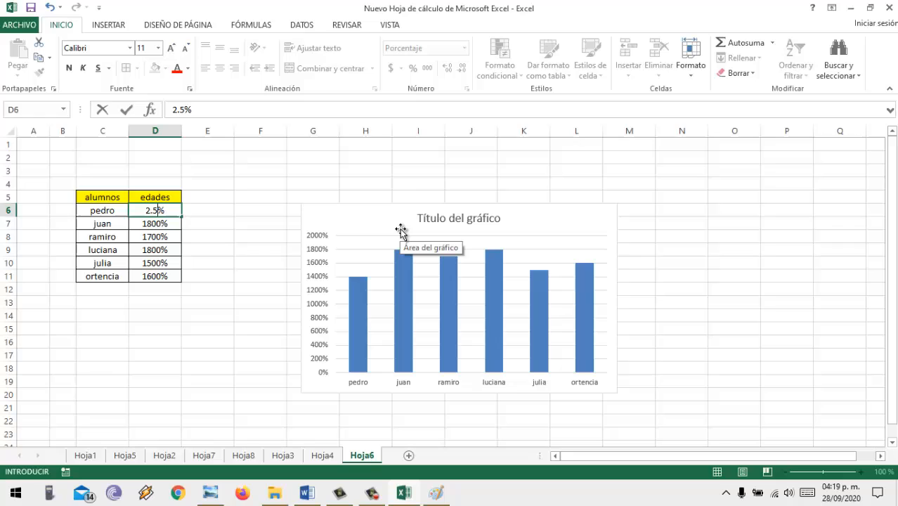
pyautogui.press('Return')
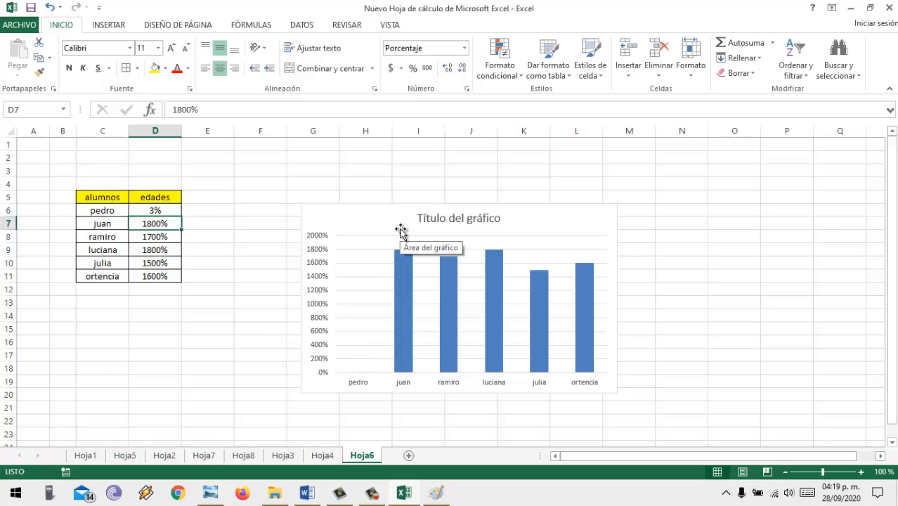
pyautogui.write('5')
pyautogui.press('Return')
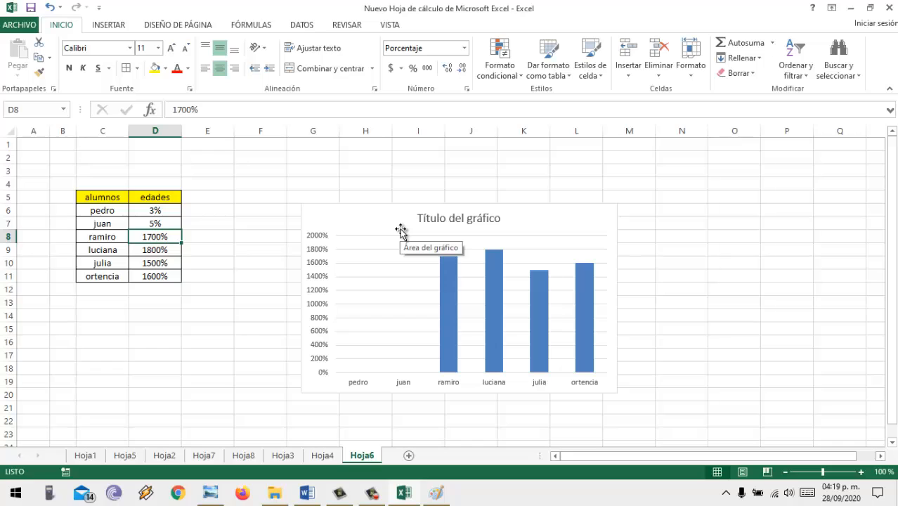
pyautogui.write('8.6')
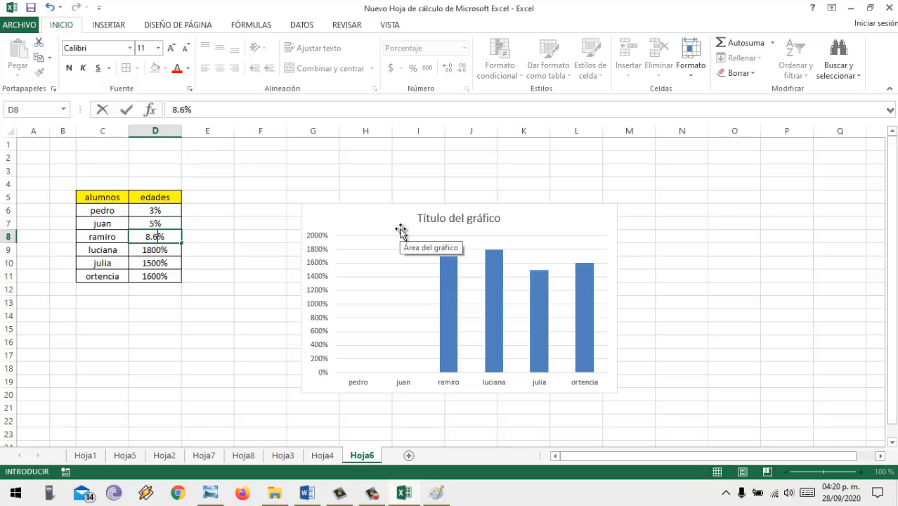
pyautogui.press('Return')
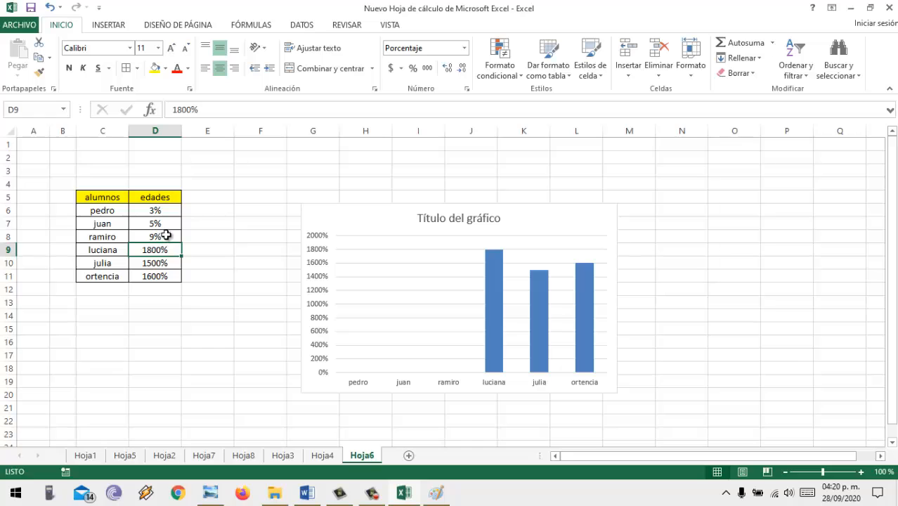
# Step: Replace the percentage in D8 with 4.25%
pyautogui.click(166, 233)
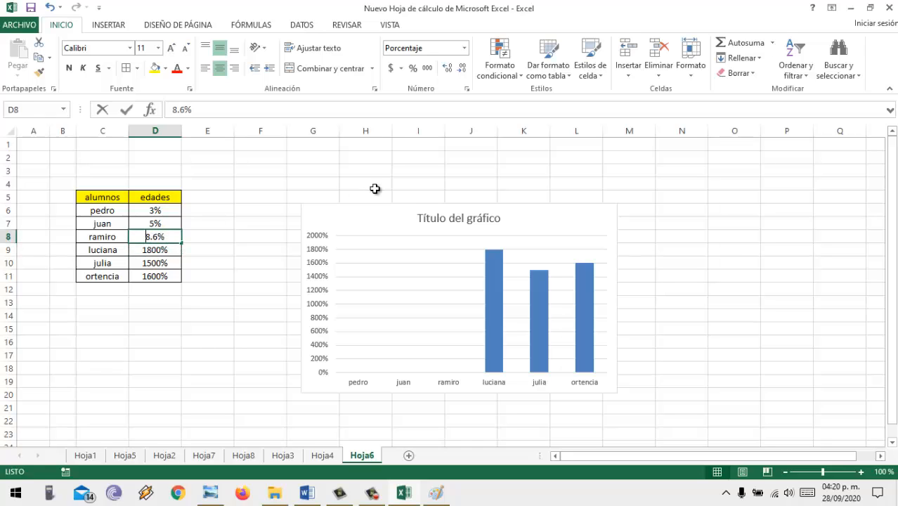
pyautogui.write('4.')
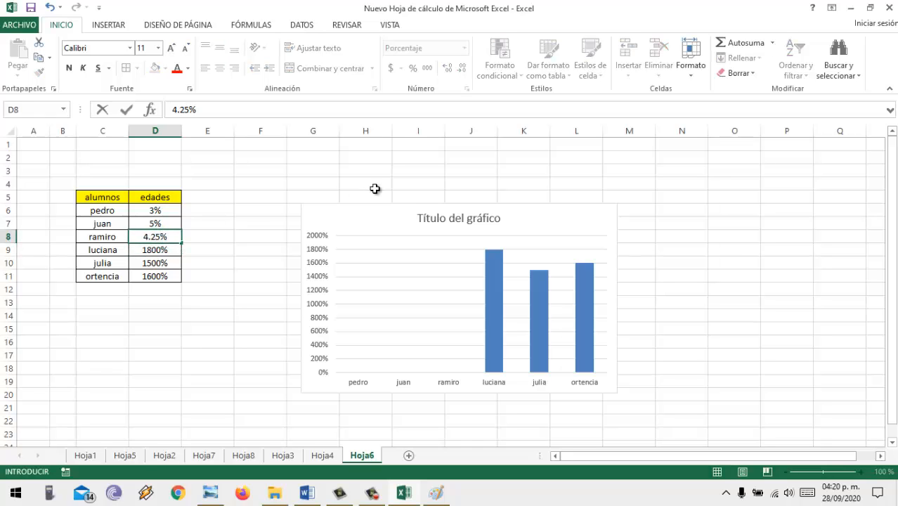
pyautogui.write('25')
pyautogui.press('Return')
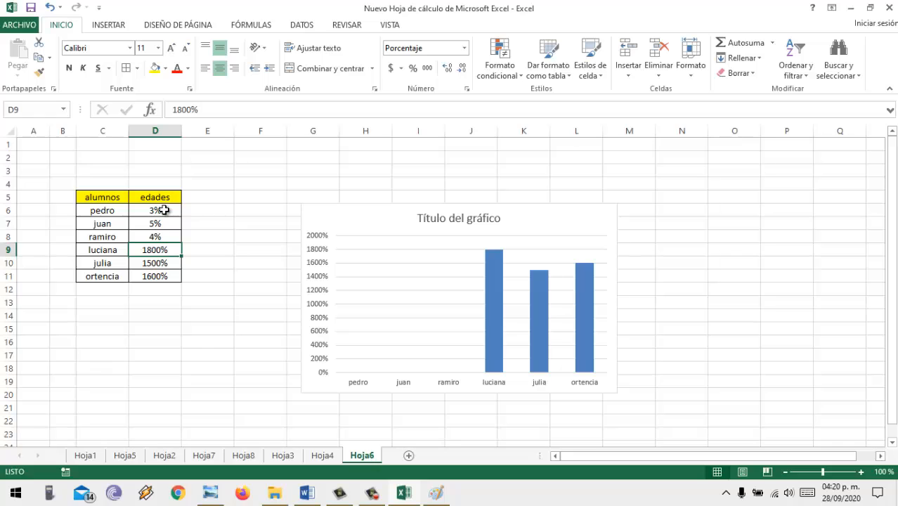
# Step: Format the percentages in D6:D11 to show one decimal place
pyautogui.moveTo(164, 210); pyautogui.dragTo(158, 268)
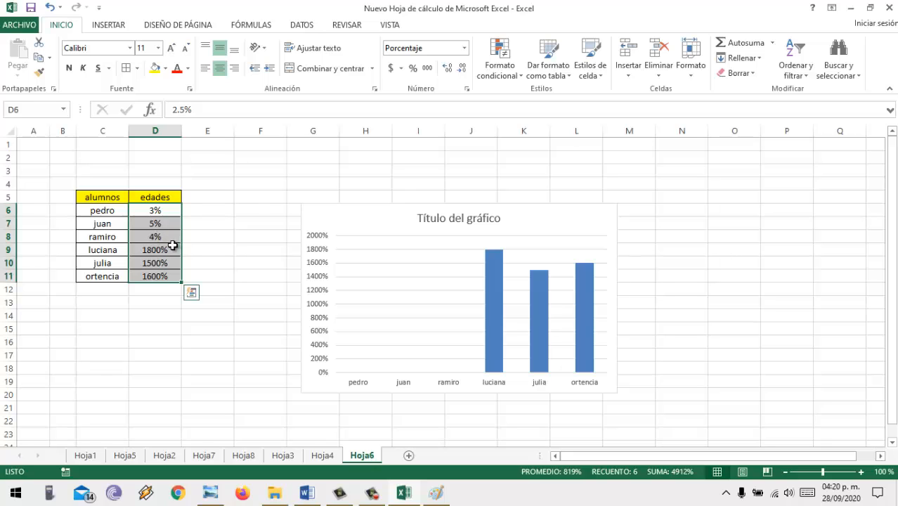
pyautogui.rightClick(161, 236)
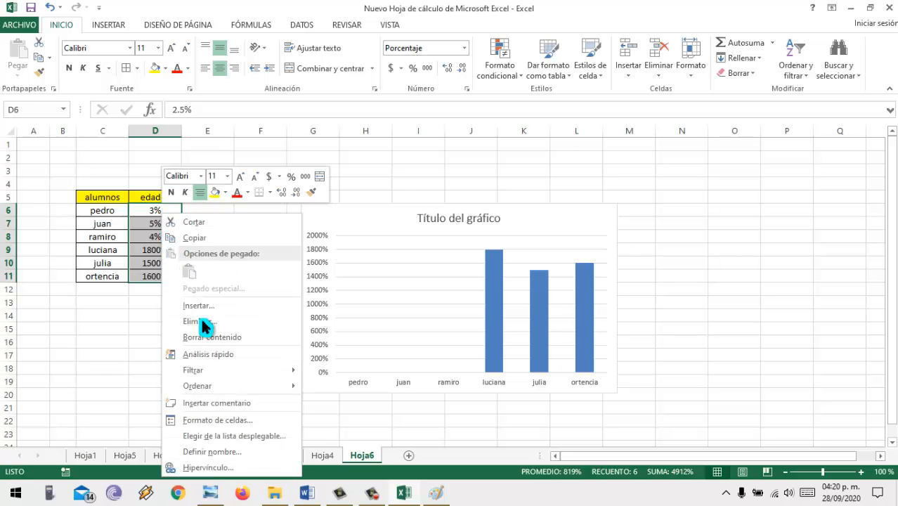
pyautogui.click(209, 420)
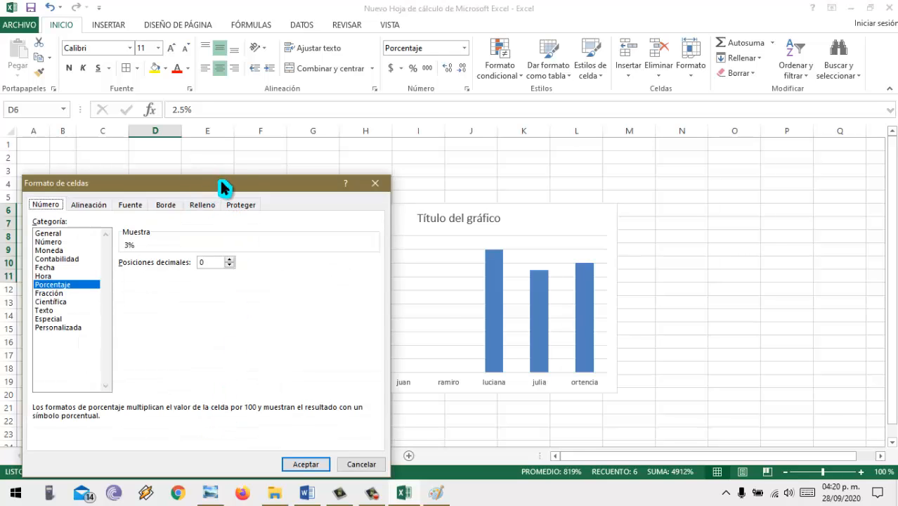
pyautogui.moveTo(220, 182); pyautogui.dragTo(354, 127)
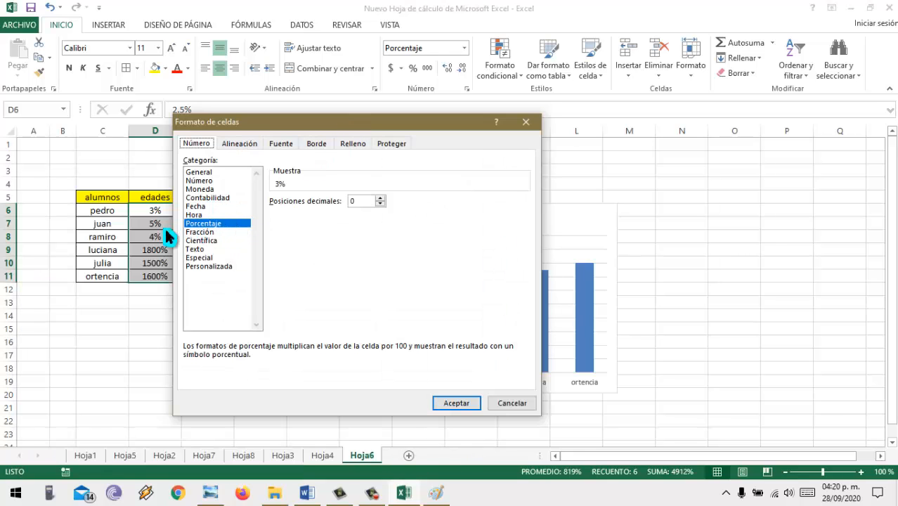
pyautogui.click(213, 230)
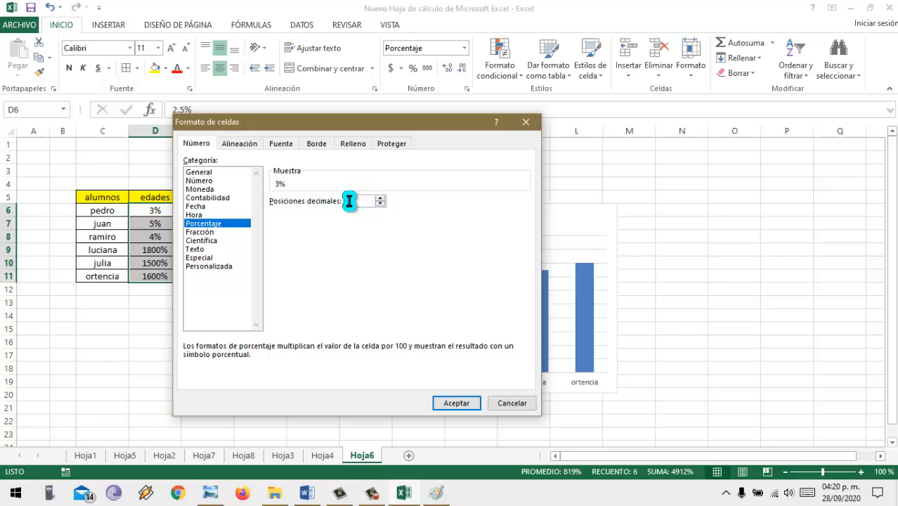
pyautogui.moveTo(349, 201); pyautogui.dragTo(359, 202)
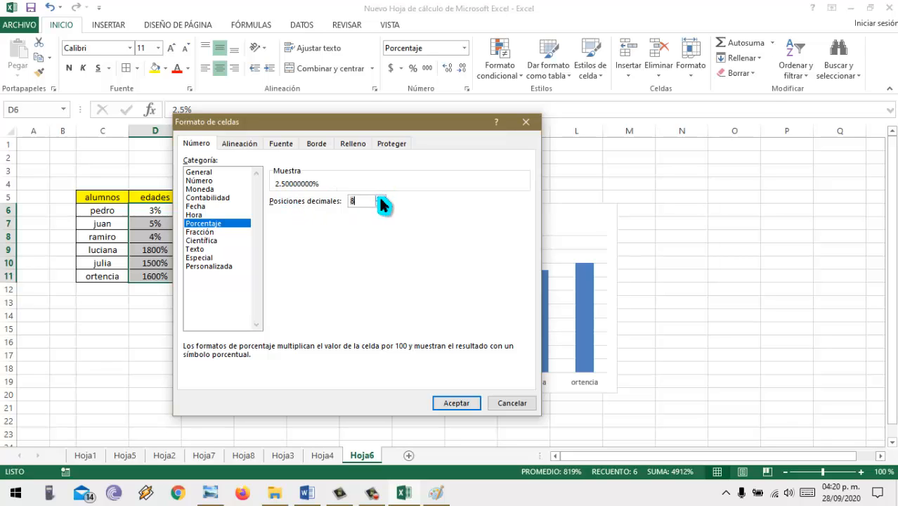
pyautogui.click(380, 199)
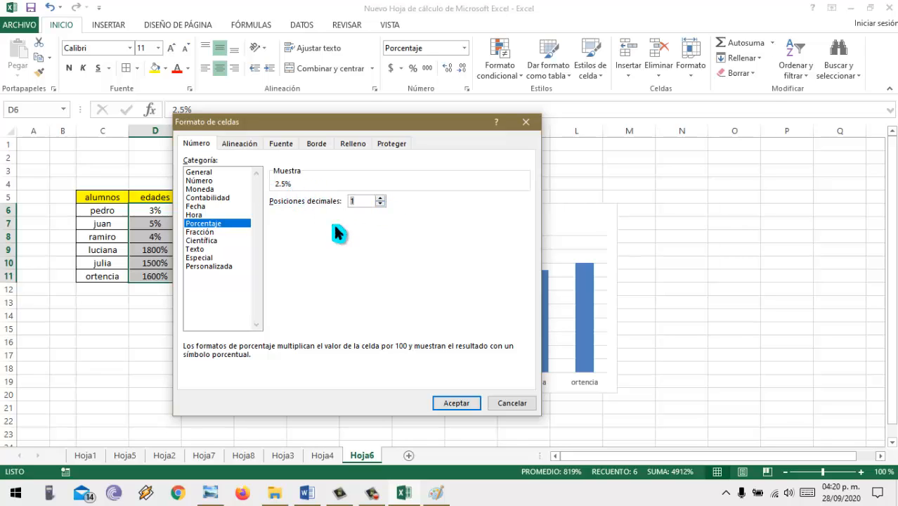
pyautogui.click(466, 403)
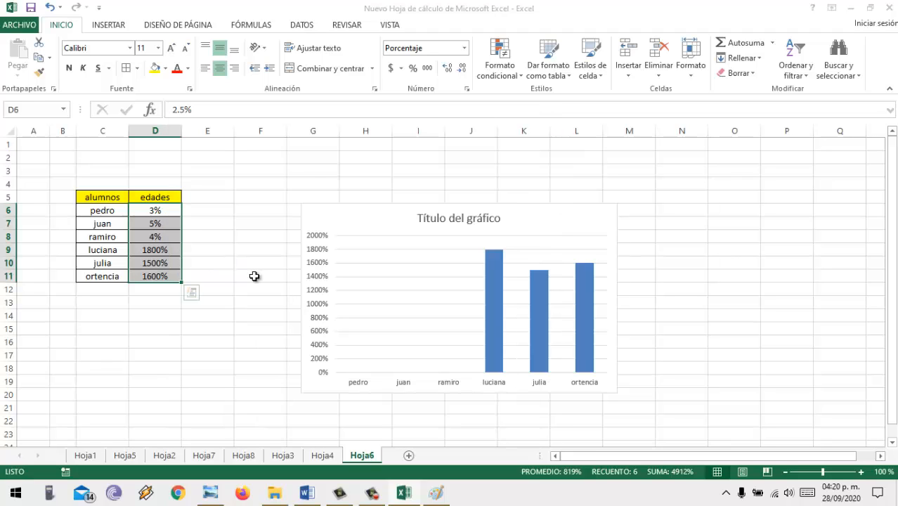
# Step: Enter 7% in D9, 2.8% in D10 and 6.7% in D11
pyautogui.click(169, 253)
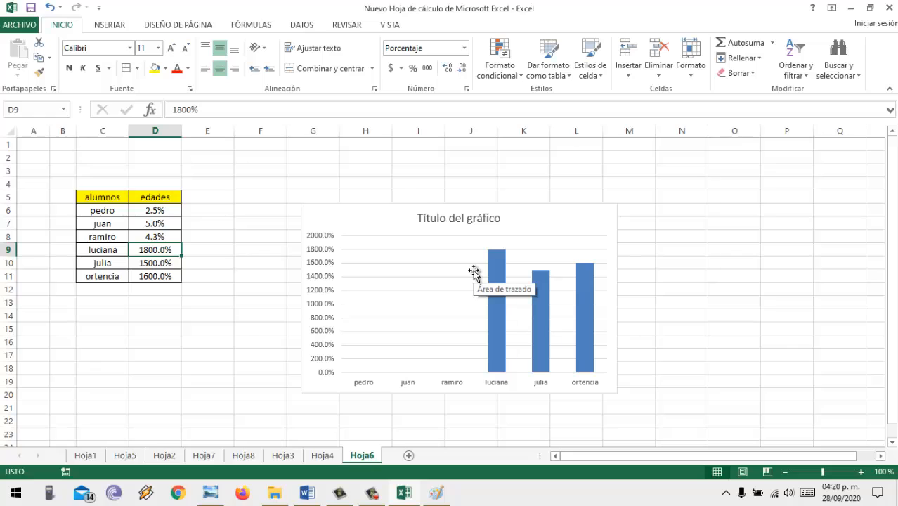
pyautogui.write('7')
pyautogui.press('Return')
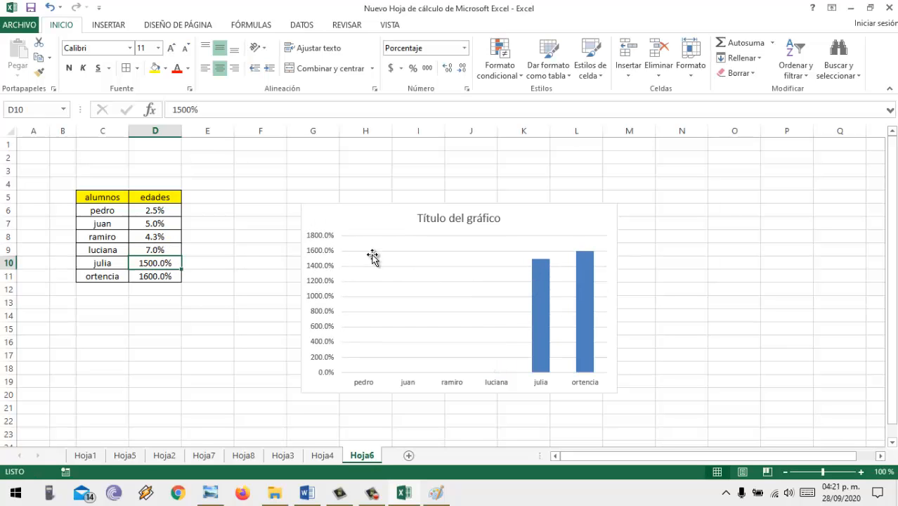
pyautogui.write('2.8')
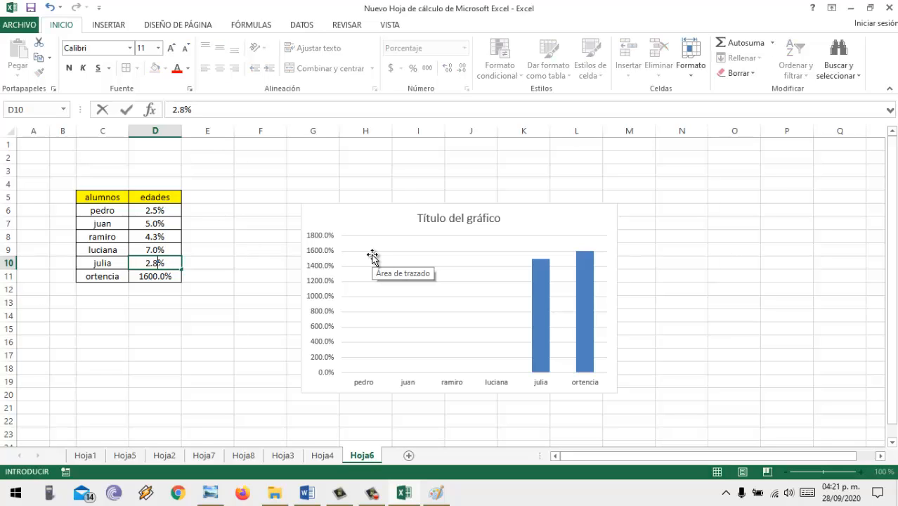
pyautogui.write('8')
pyautogui.press('Return')
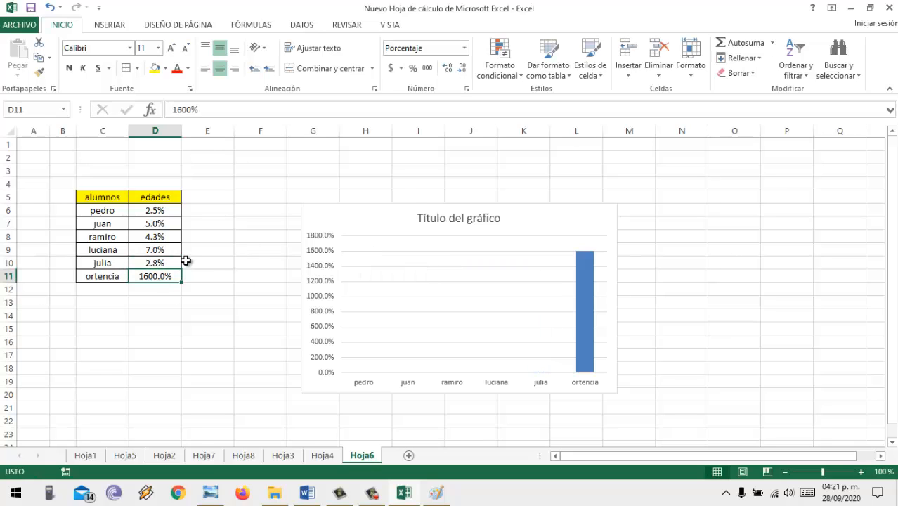
pyautogui.write('6.7')
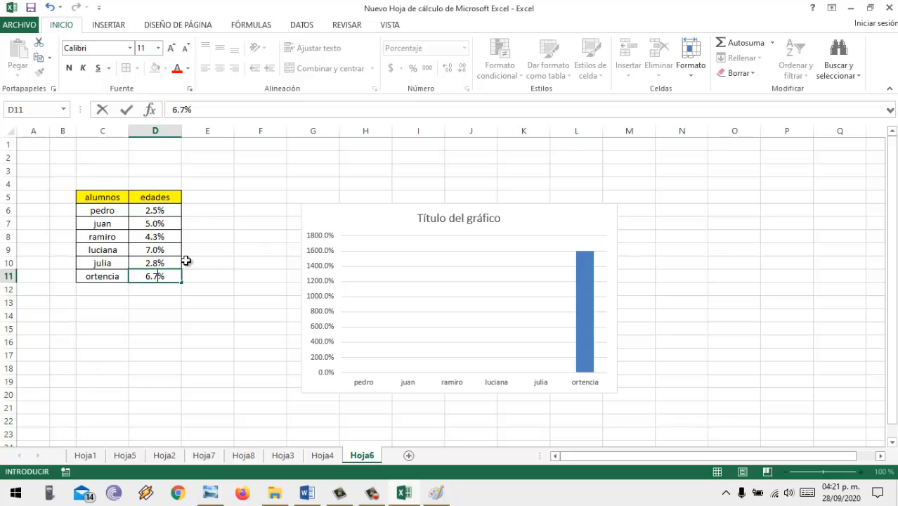
pyautogui.write('7')
pyautogui.press('Return')
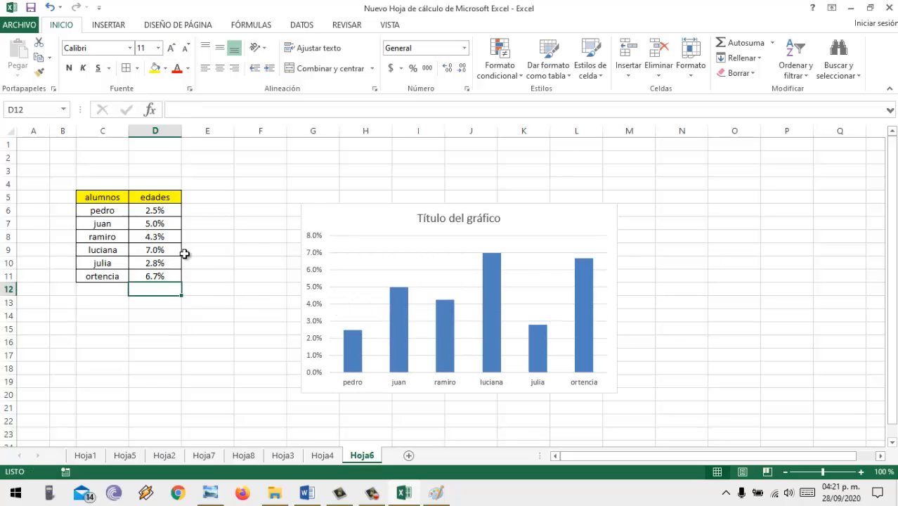
# Step: Replace the existing column chart with a 3-D stacked column chart based on C6:D11
pyautogui.click(389, 220)
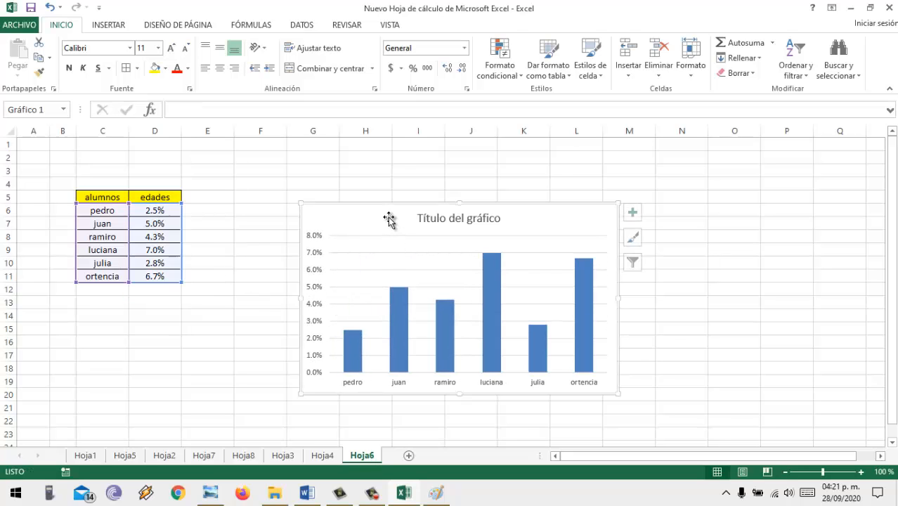
pyautogui.press('Delete')
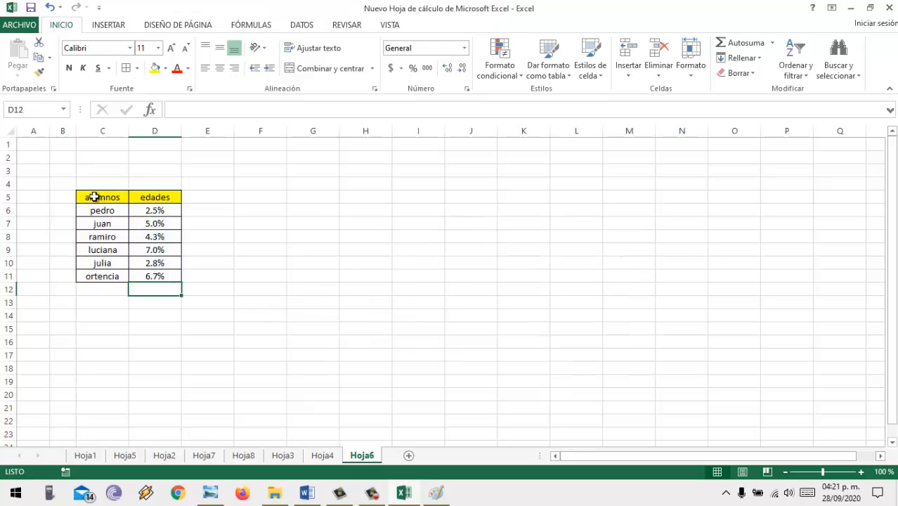
pyautogui.moveTo(100, 210)
pyautogui.mouseDown()
pyautogui.moveTo(116, 211)
pyautogui.moveTo(158, 279)
pyautogui.mouseUp()
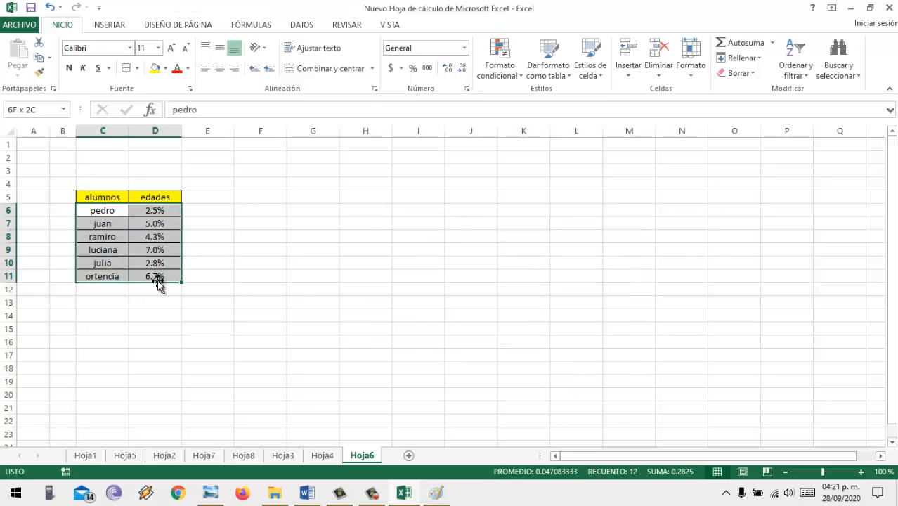
pyautogui.click(107, 25)
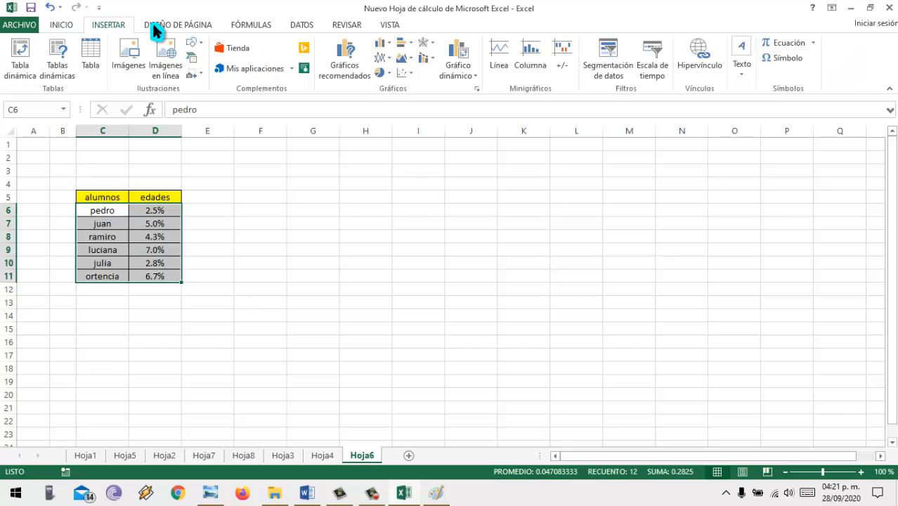
pyautogui.click(388, 73)
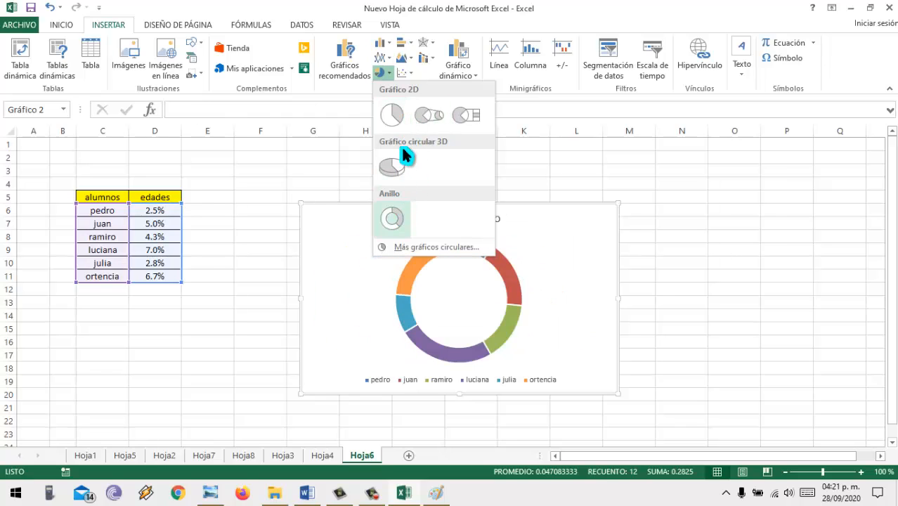
pyautogui.click(393, 52)
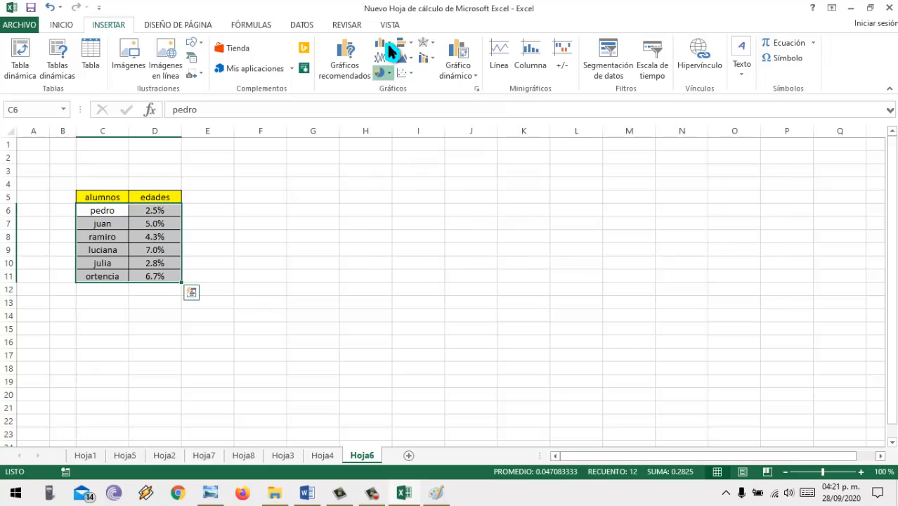
pyautogui.click(385, 44)
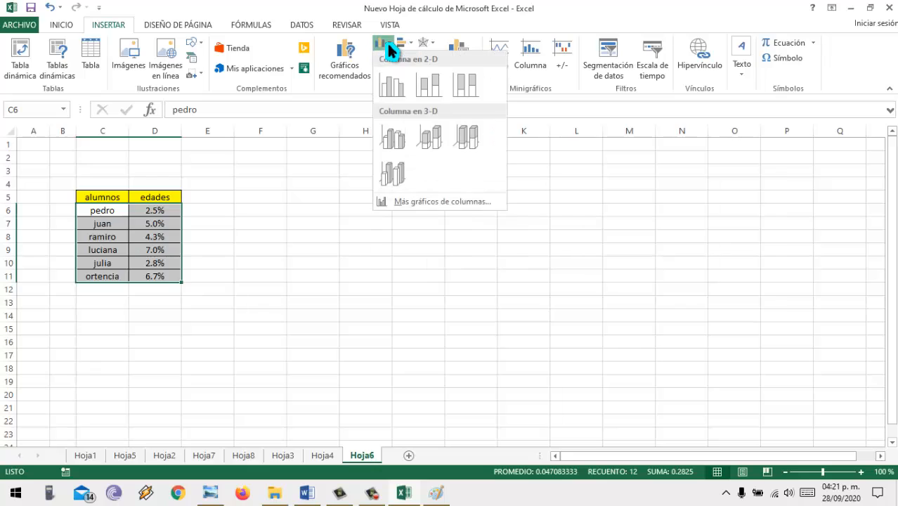
pyautogui.click(433, 137)
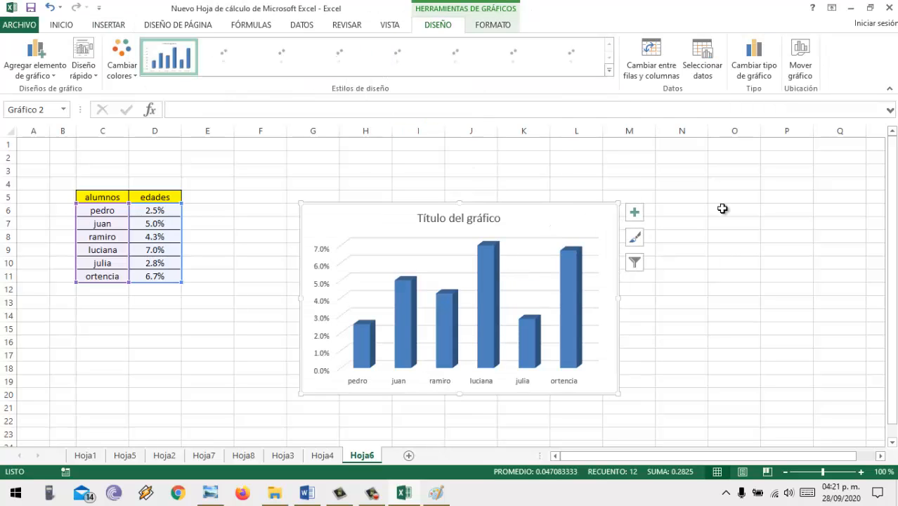
pyautogui.click(772, 259)
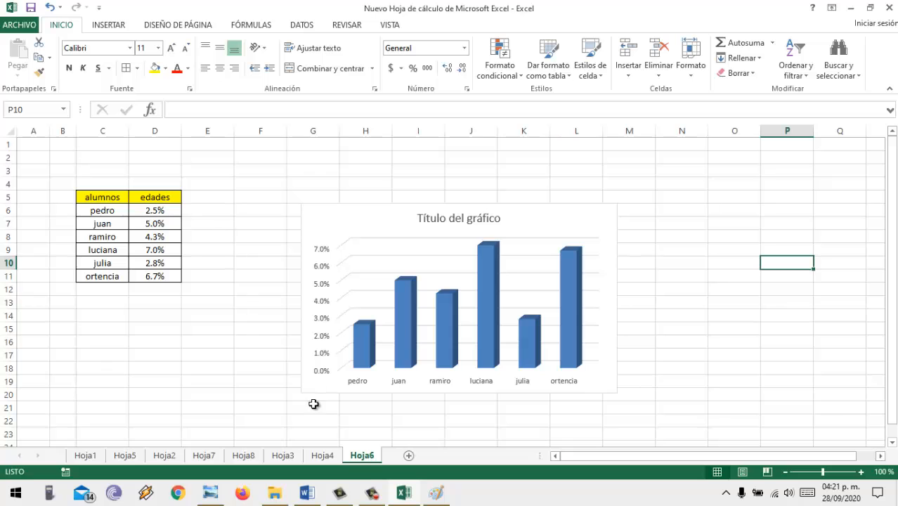
# Step: Compare the chart with the characteristics and chart types listed in the Recordatorio document in Word, ending back in the Excel workbook
pyautogui.click(308, 493)
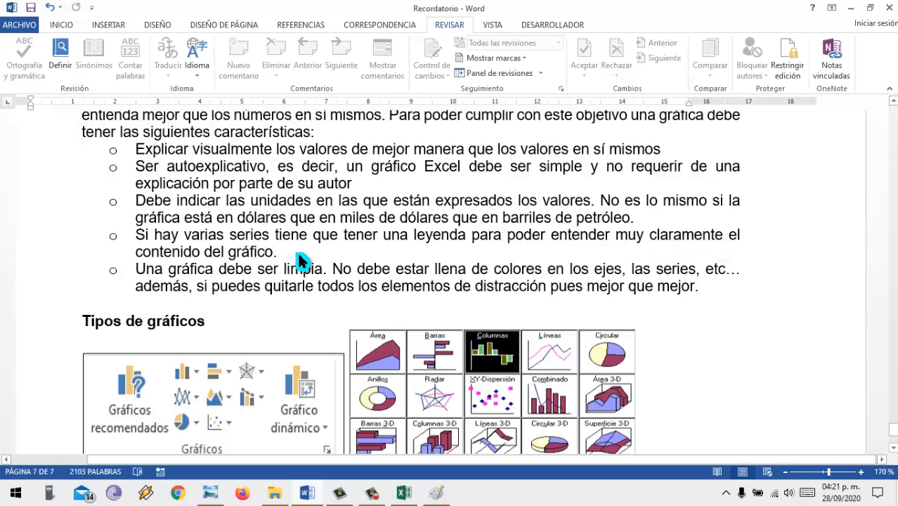
pyautogui.click(405, 493)
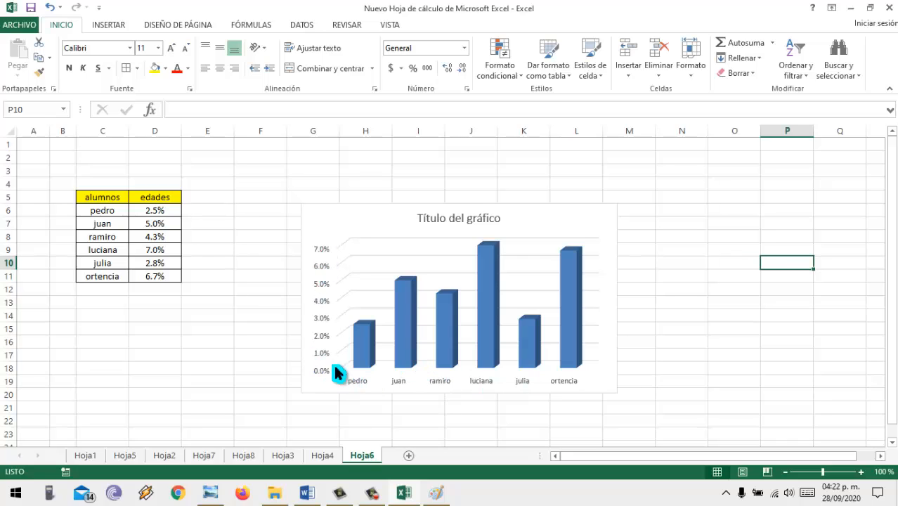
pyautogui.click(307, 491)
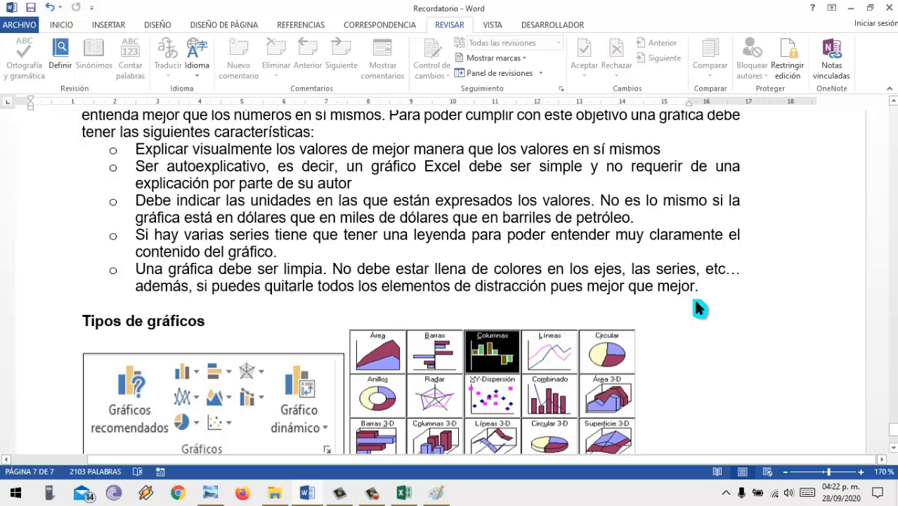
pyautogui.scroll(-3, 699, 308)
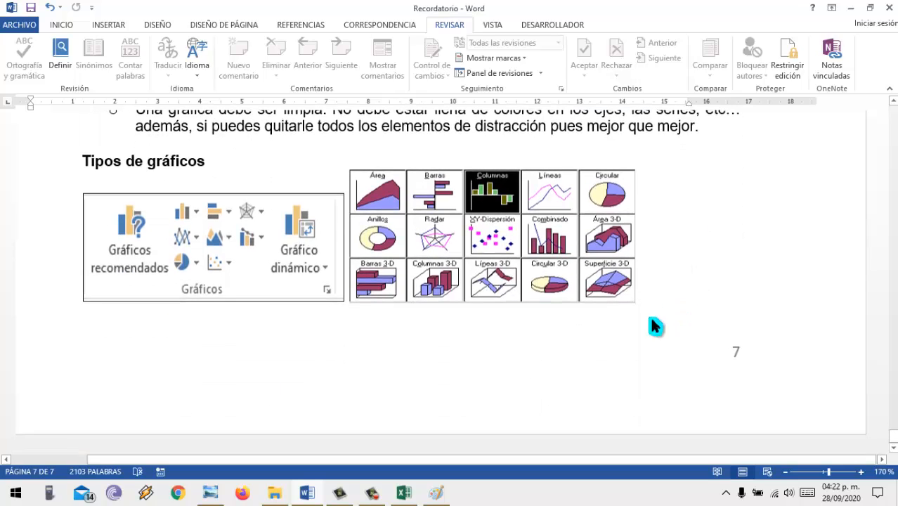
pyautogui.moveTo(403, 491)
pyautogui.click(416, 408)
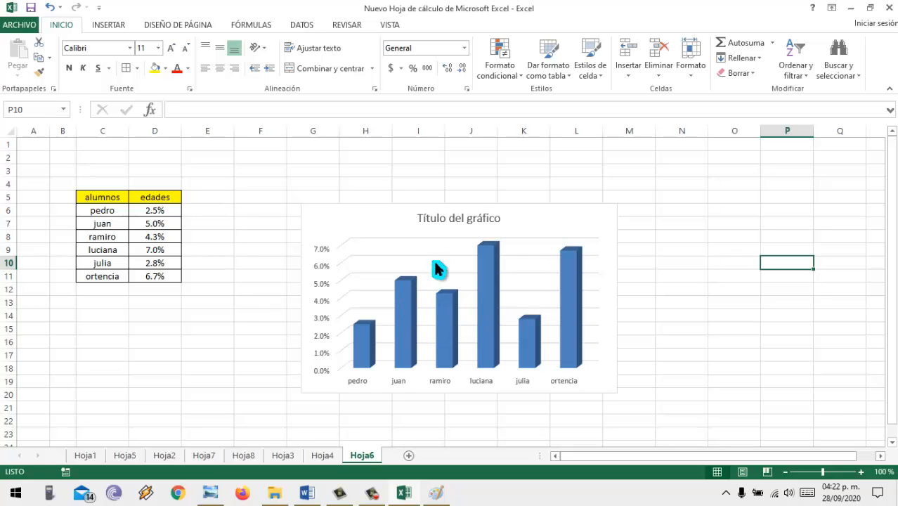
# Step: Move the chart title toward the chart's upper-left area, above the pedro and juan columns
pyautogui.click(444, 213)
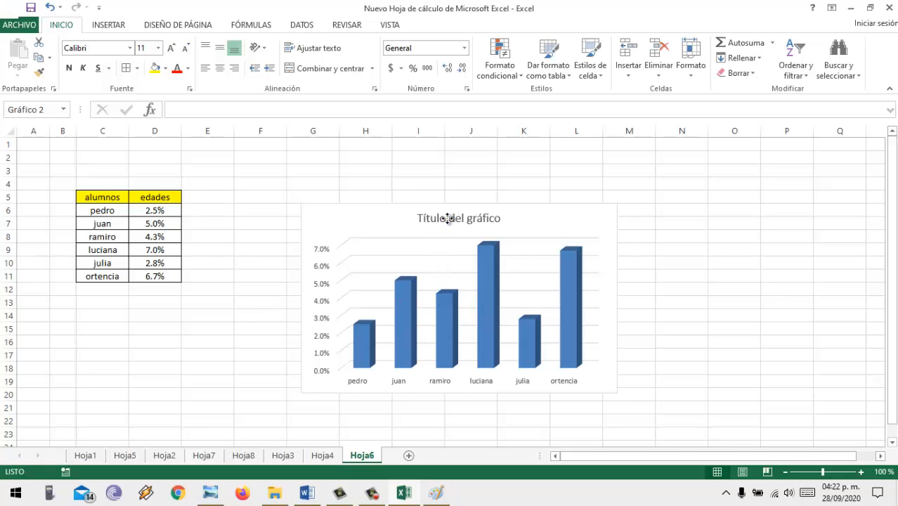
pyautogui.rightClick(499, 216)
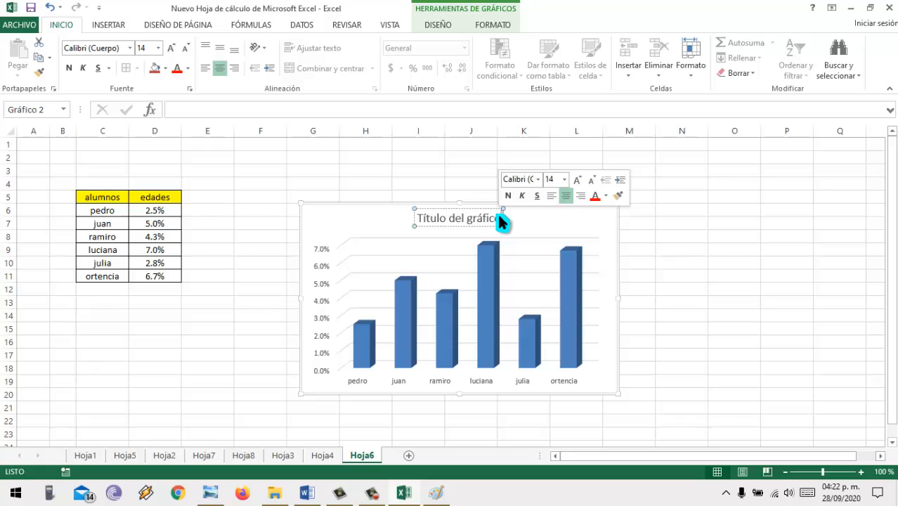
pyautogui.click(629, 235)
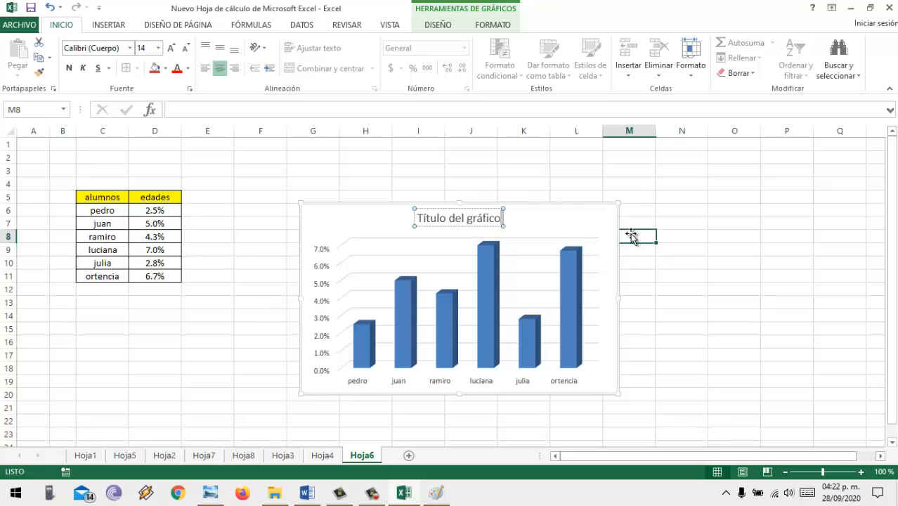
pyautogui.click(463, 215)
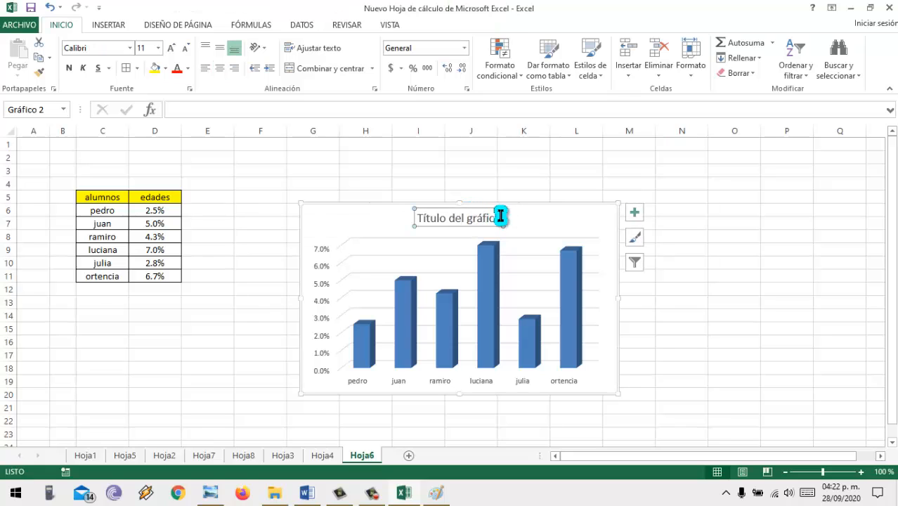
pyautogui.doubleClick(429, 215)
pyautogui.moveTo(425, 213); pyautogui.dragTo(352, 209)
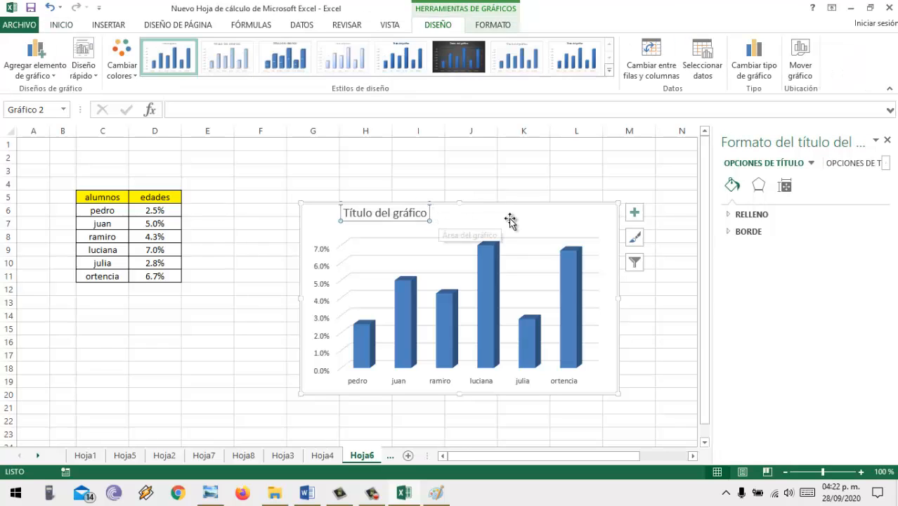
# Step: Apply the second chart style, with hatched columns and an uppercase title, to the 3-D column chart
pyautogui.click(634, 238)
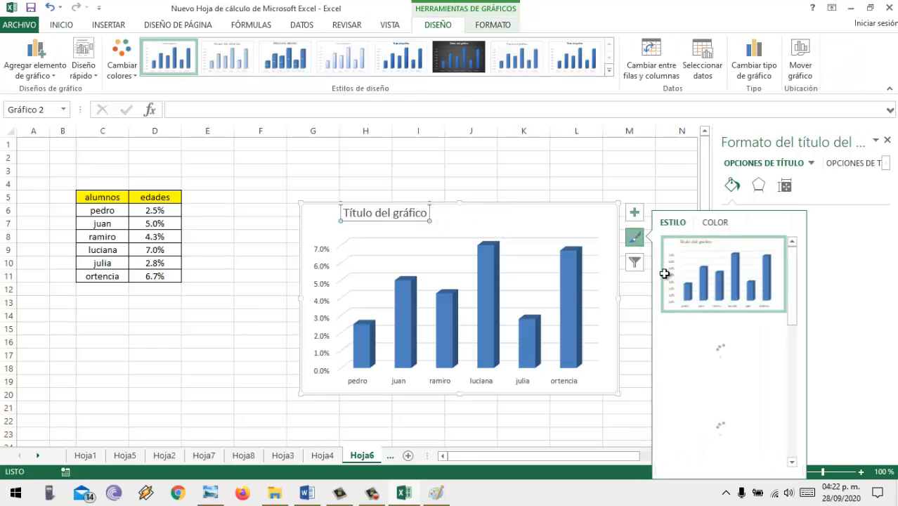
pyautogui.click(678, 351)
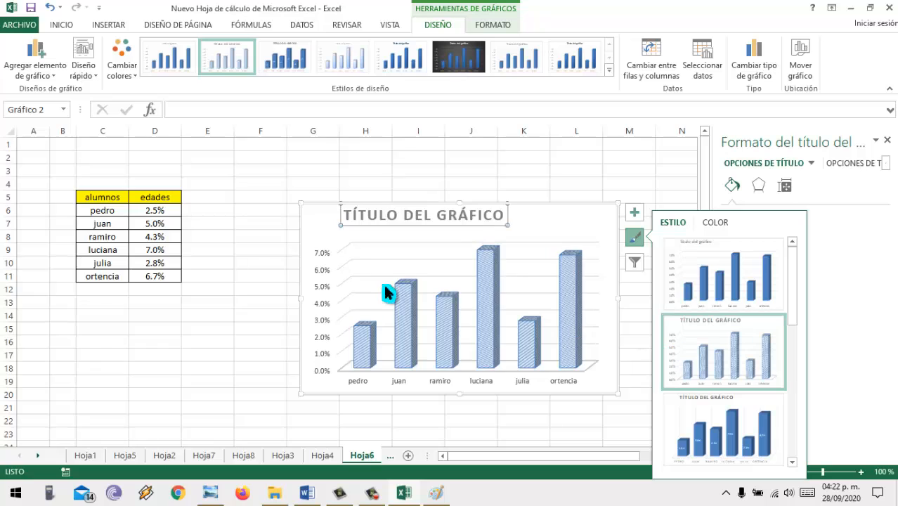
# Step: Deselect the chart and review the chart types pictured in the Recordatorio document in Word, ending back in the Excel workbook
pyautogui.click(250, 253)
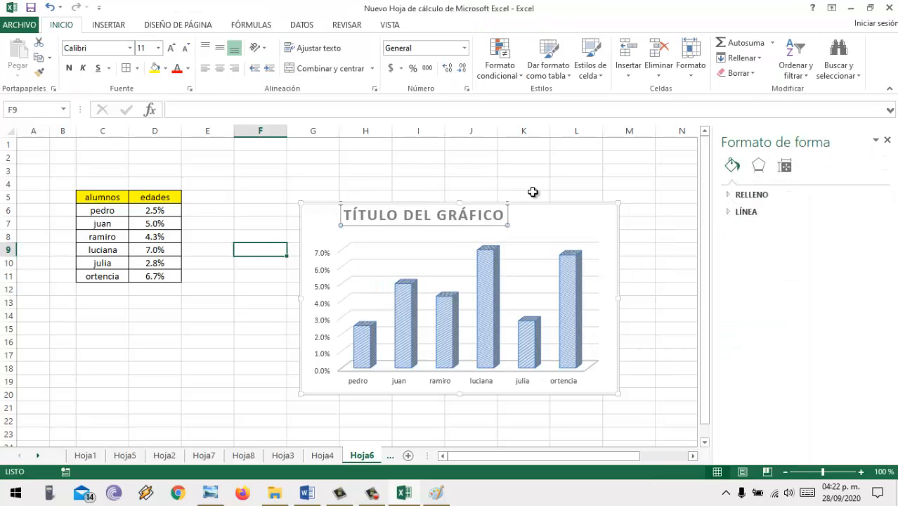
pyautogui.click(658, 285)
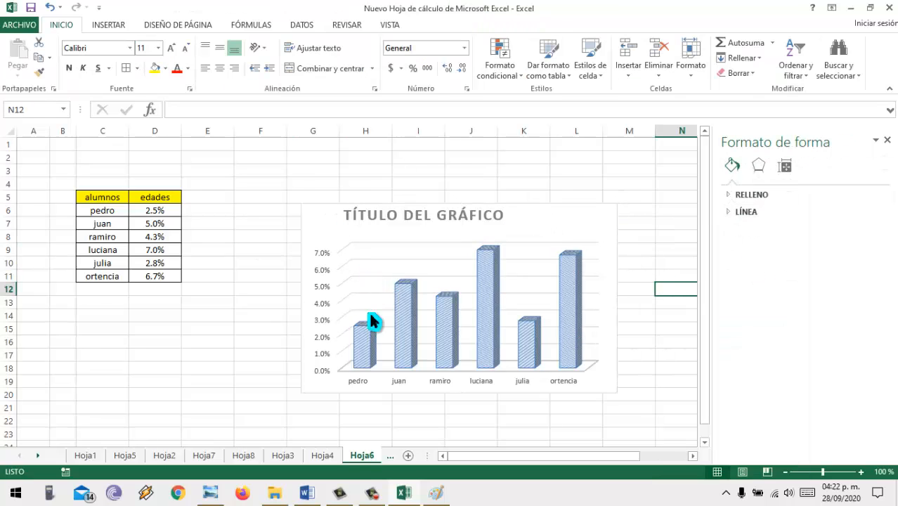
pyautogui.click(307, 492)
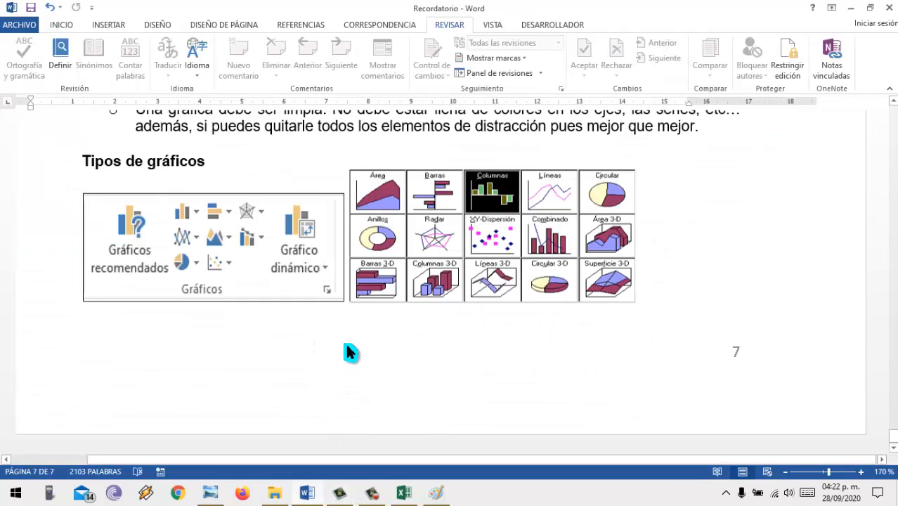
pyautogui.scroll(1, 351, 353)
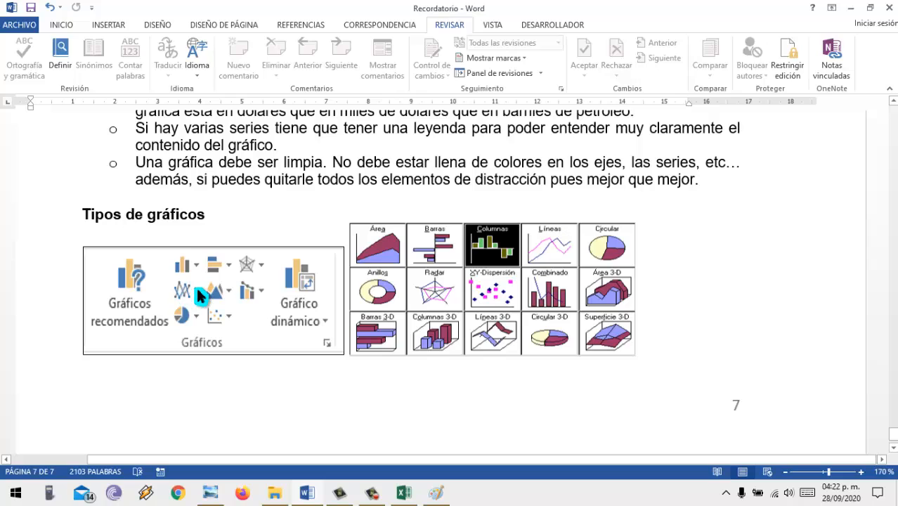
pyautogui.press('ctrl')
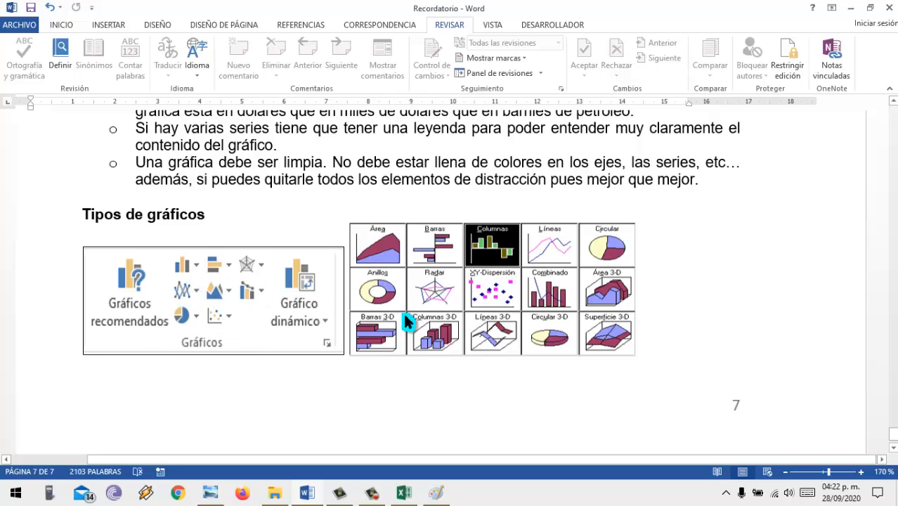
pyautogui.press('ctrl')
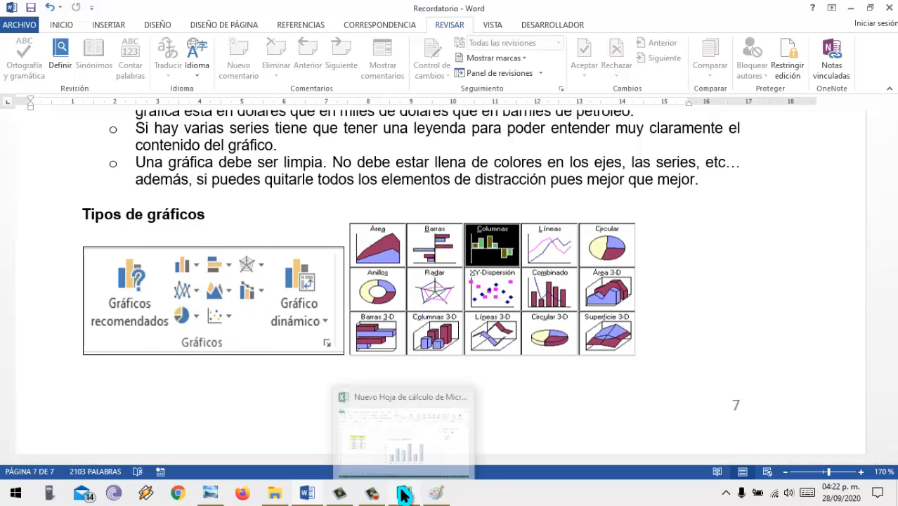
pyautogui.click(404, 495)
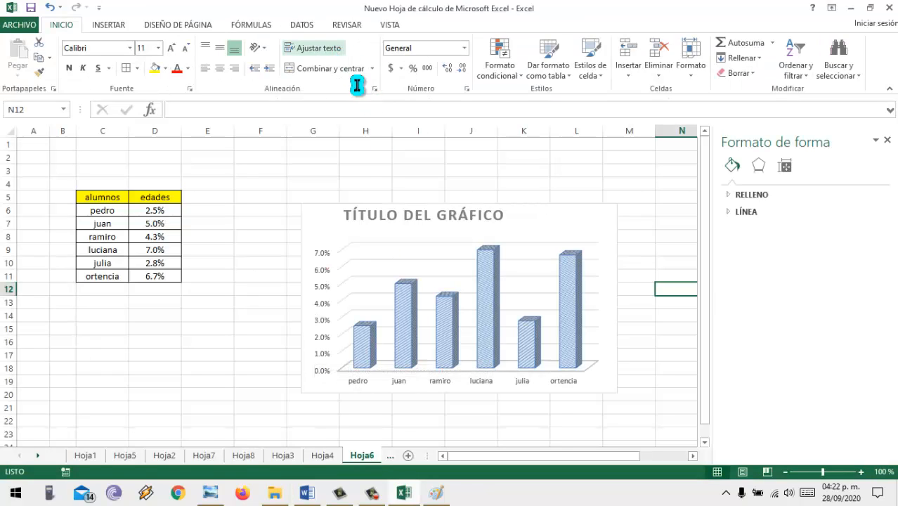
# Step: Switch to Paint and handwrite the year 2019 below 2017 on the canvas
pyautogui.click(445, 491)
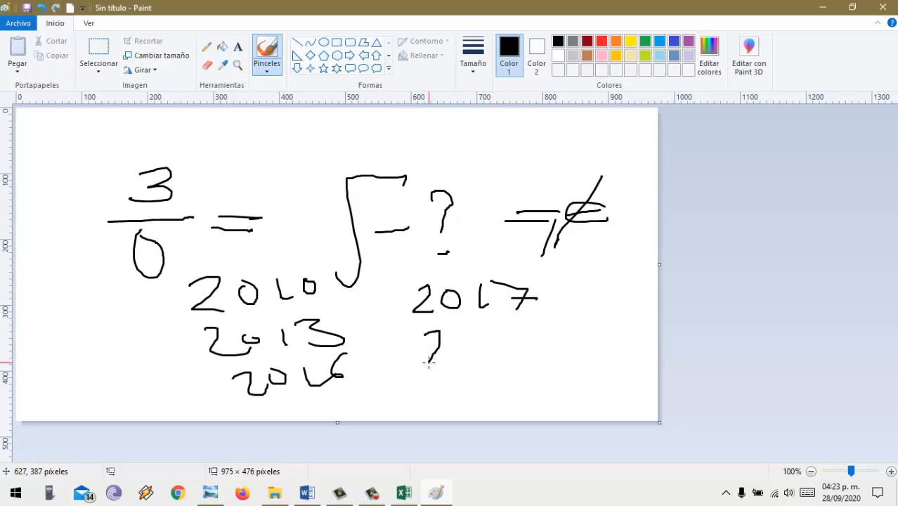
pyautogui.moveTo(463, 353); pyautogui.dragTo(469, 351)
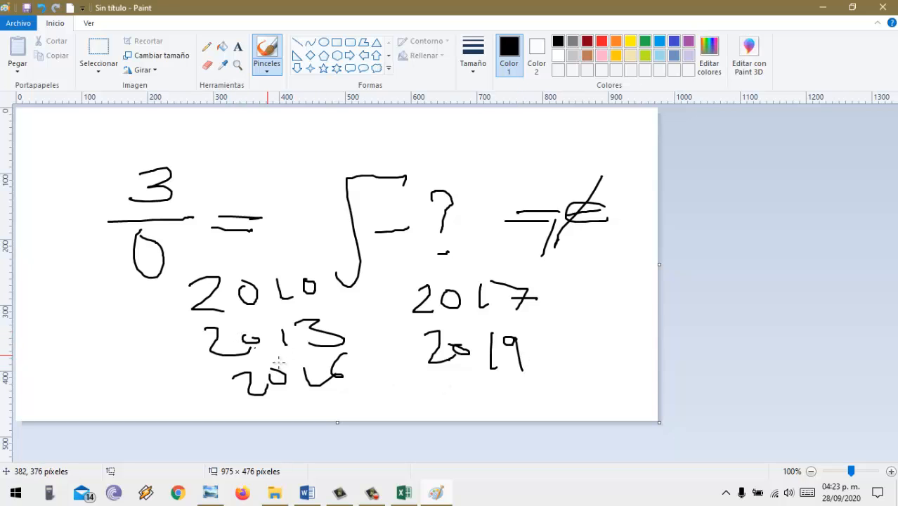
# Step: Return to the Excel workbook, close the shape formatting pane and display the commands for inserting charts
pyautogui.click(406, 496)
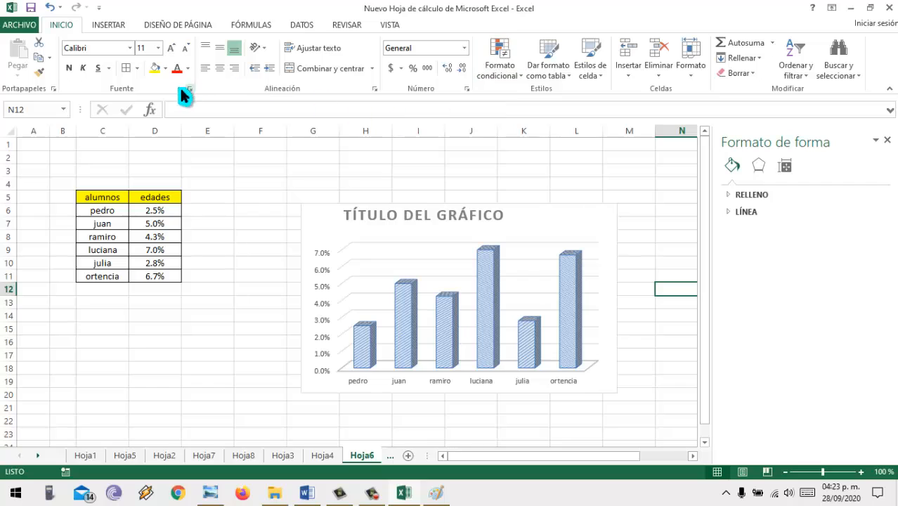
pyautogui.click(886, 140)
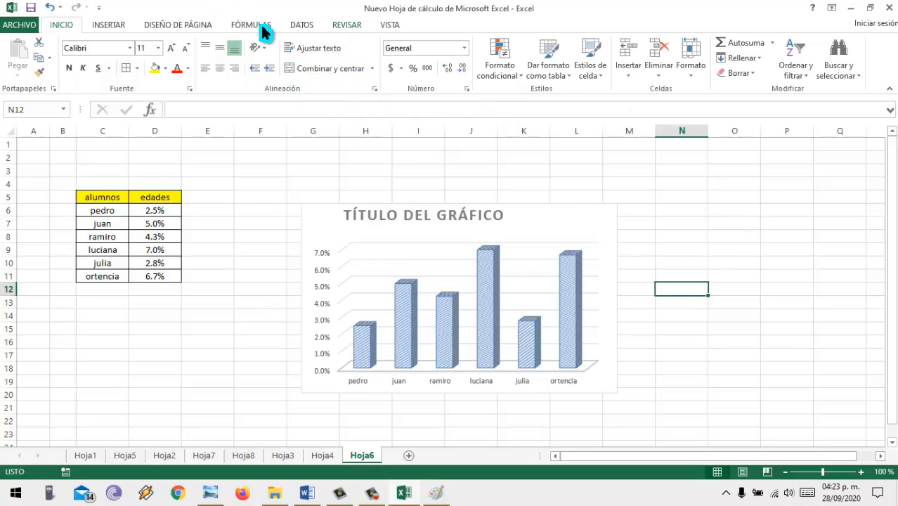
pyautogui.click(96, 24)
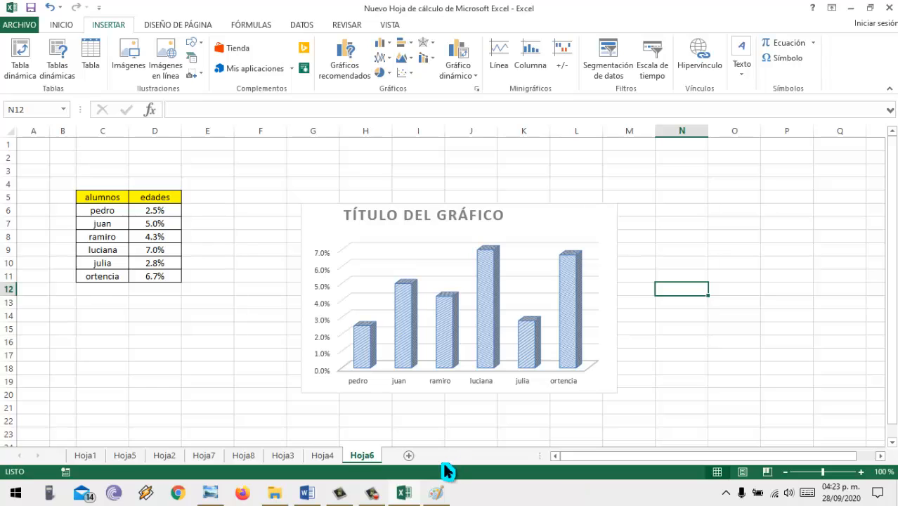
# Step: Review the chart guidelines and the Tipos de gráficos images on page 7 of the Recordatorio document in Word
pyautogui.click(309, 492)
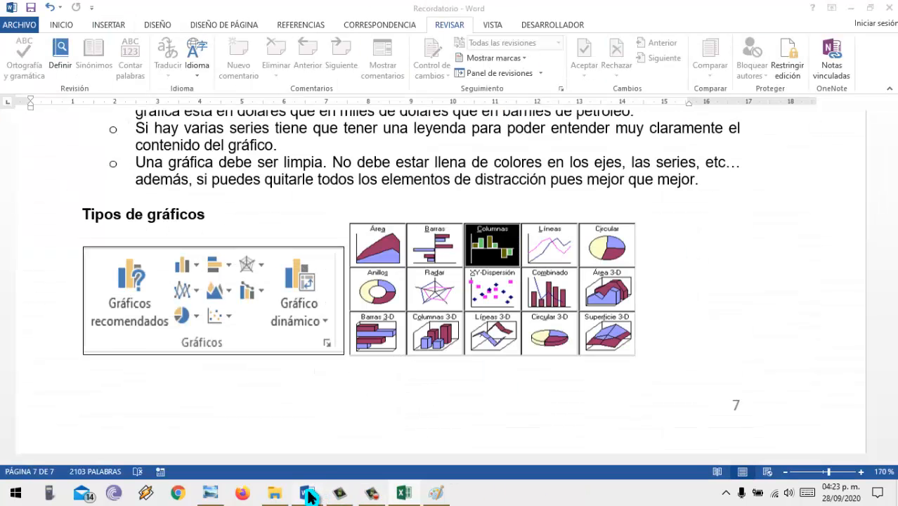
pyautogui.scroll(-1, 785, 334)
pyautogui.scroll(3, 785, 333)
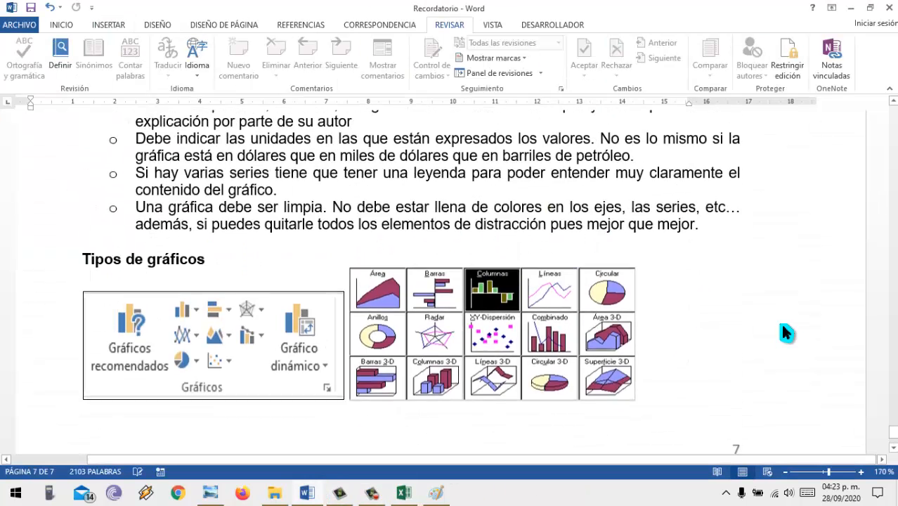
pyautogui.scroll(1, 786, 331)
pyautogui.scroll(-3, 786, 331)
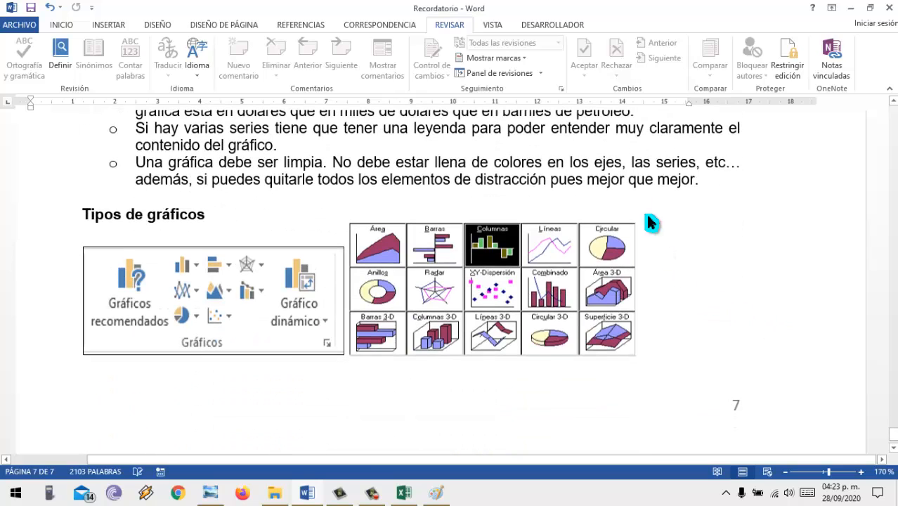
# Step: Minimize the Word and Excel windows and restore the maximized Paint window to its smaller size
pyautogui.click(848, 8)
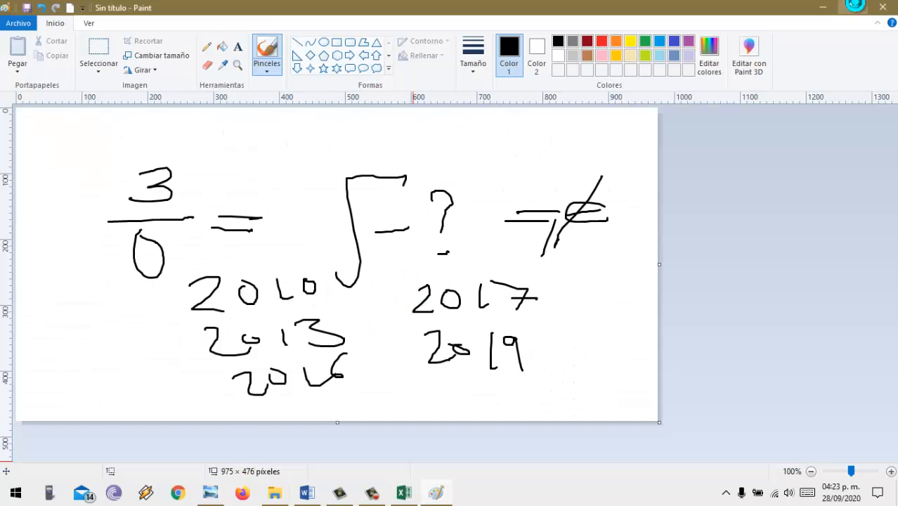
pyautogui.click(851, 7)
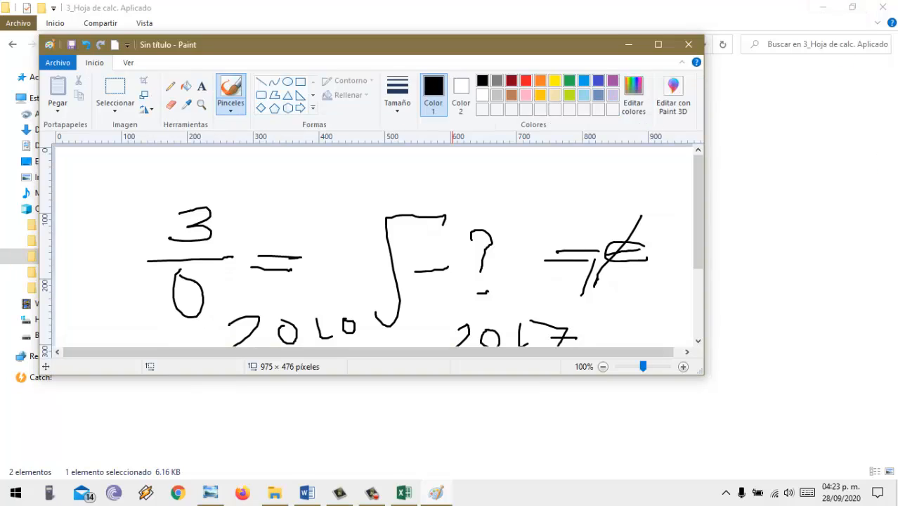